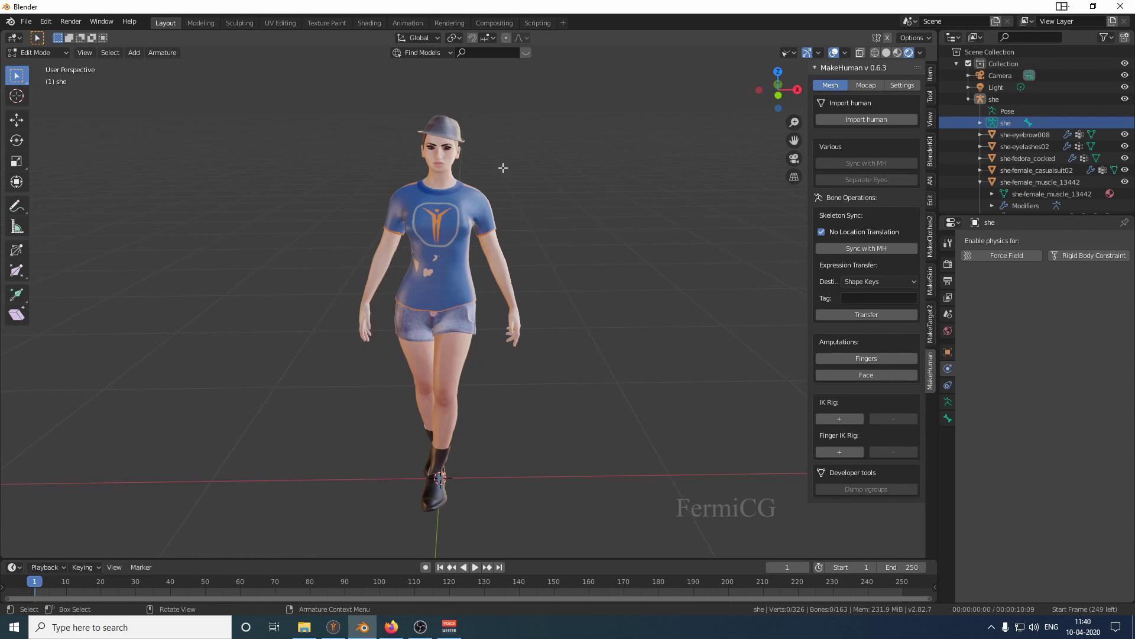
Switch to MakeHuman and examine the clothed character's shirt, face and hat up close.
click(333, 627)
scroll(637, 331, down, 2)
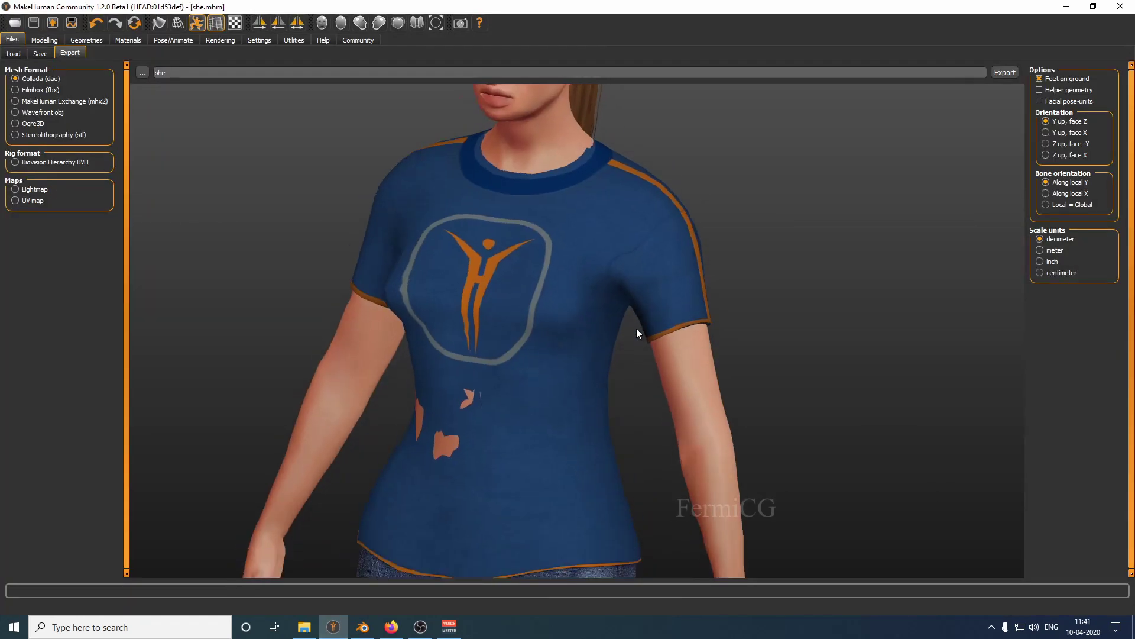
scroll(637, 328, down, 6)
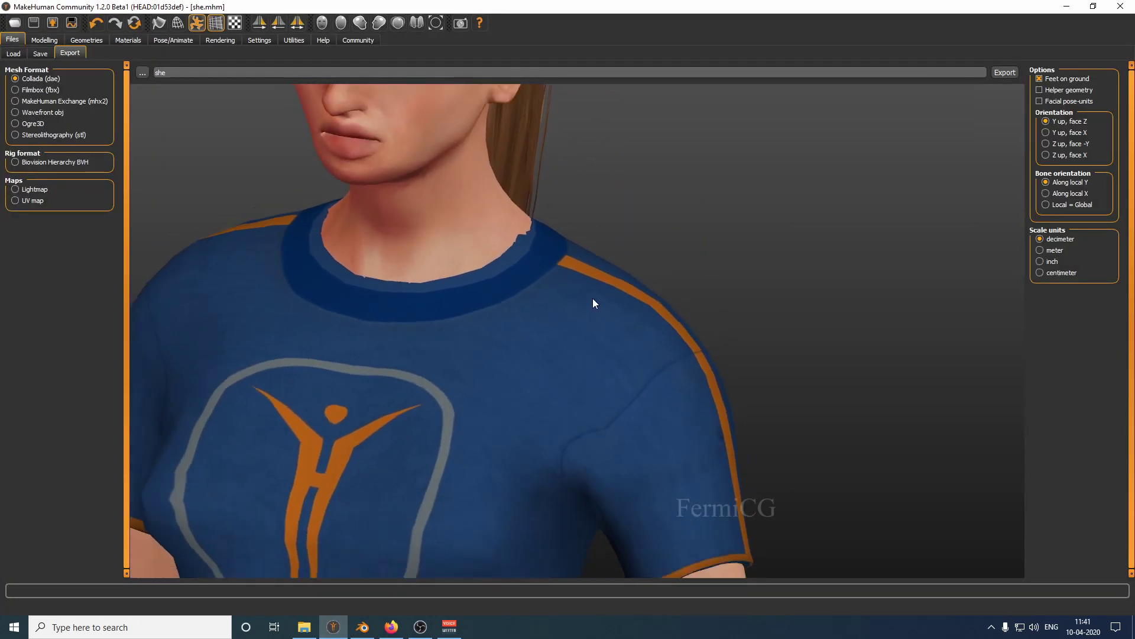
scroll(594, 302, up, 4)
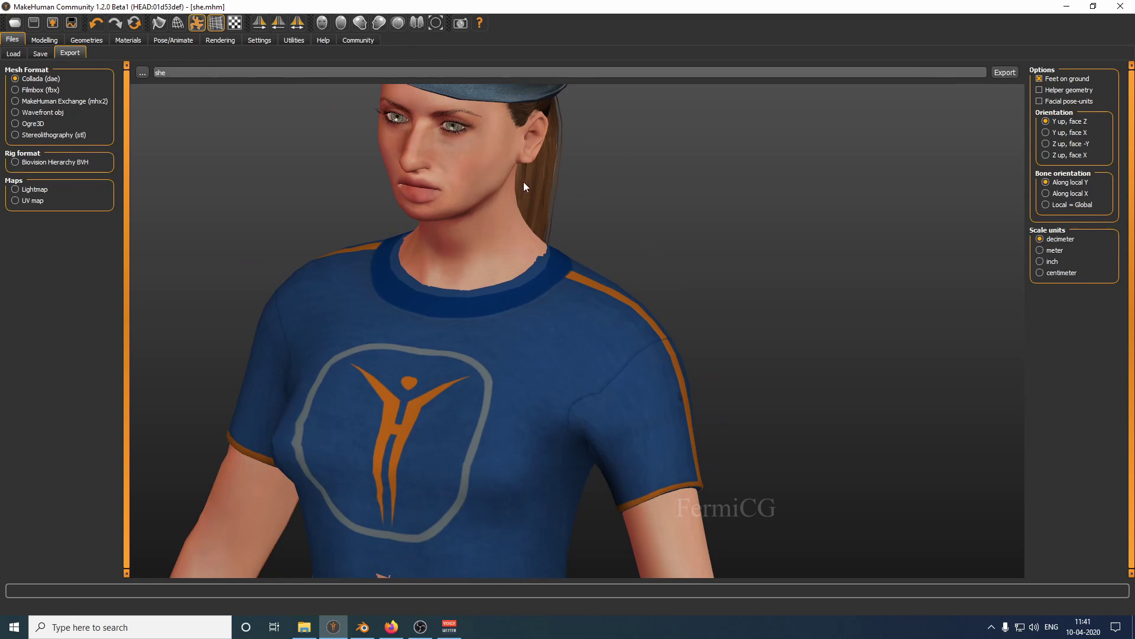
scroll(523, 183, down, 3)
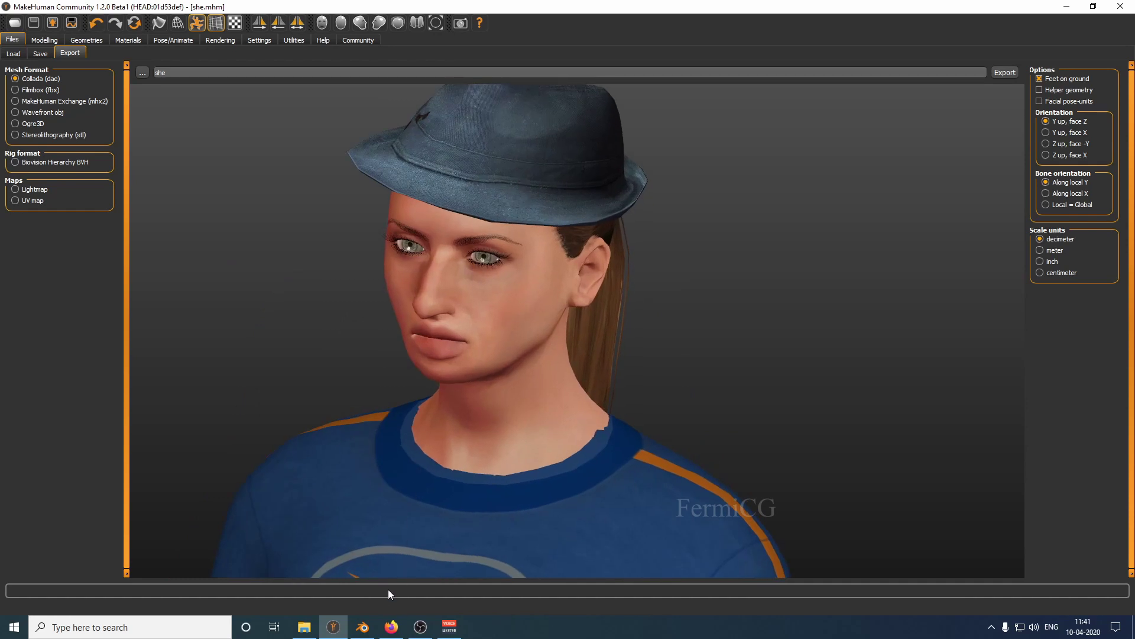
Switch to Blender, turn on the viewport wireframe overlay and examine the imported character's mesh topology.
click(362, 626)
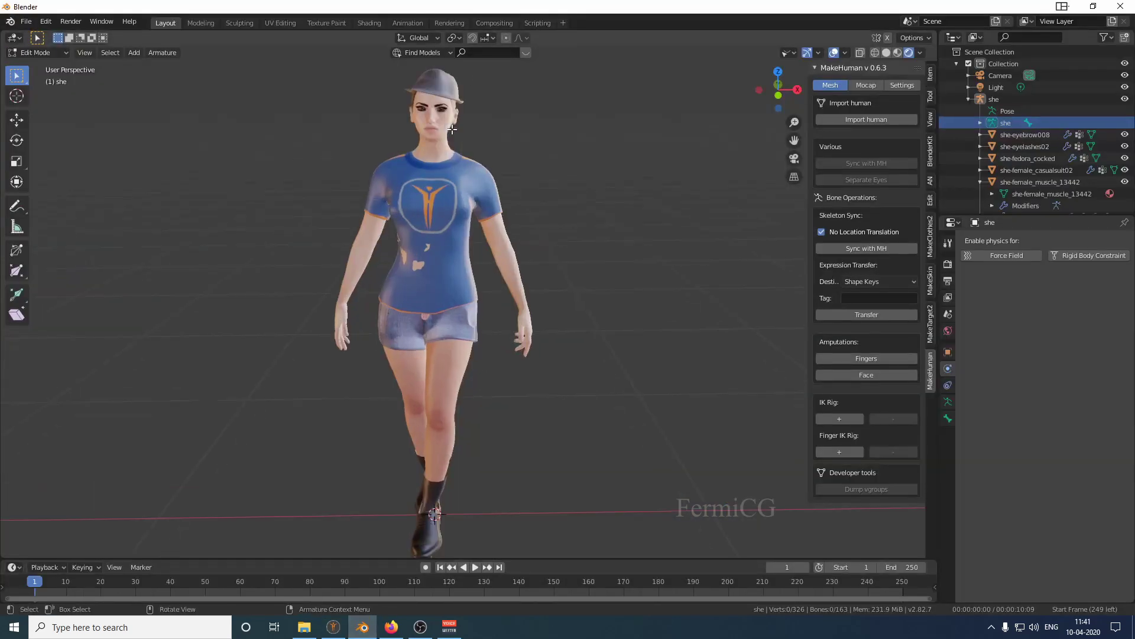
scroll(451, 129, up, 1)
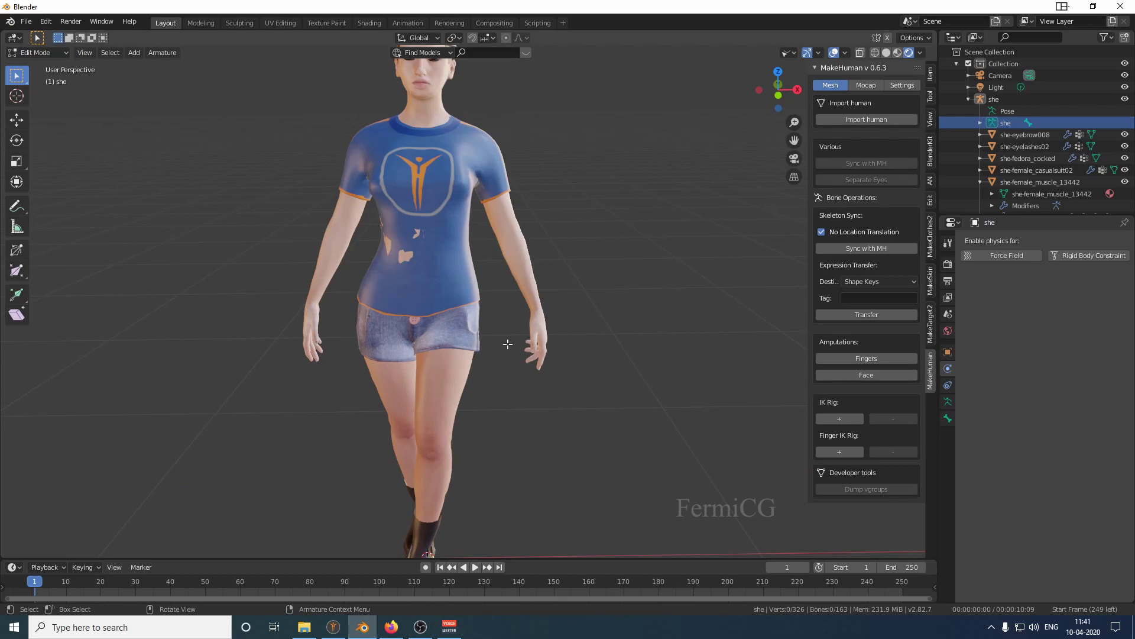
click(845, 53)
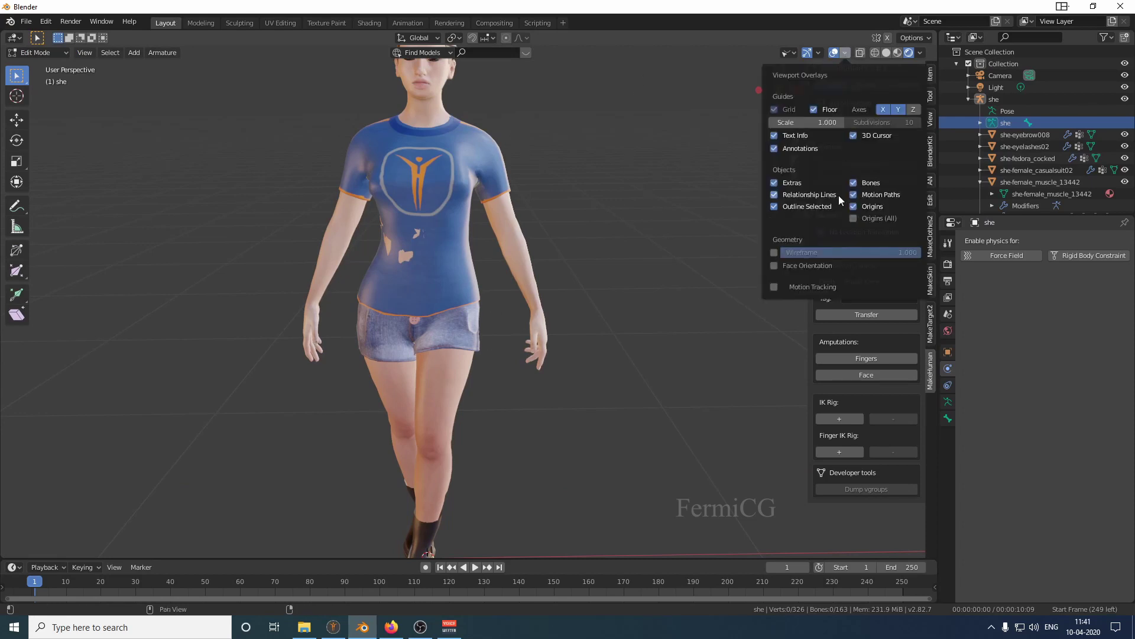
click(774, 253)
mouse_move(474, 121)
middle_down()
mouse_move(548, 143)
mouse_move(666, 134)
mouse_move(656, 83)
mouse_move(491, 111)
middle_up()
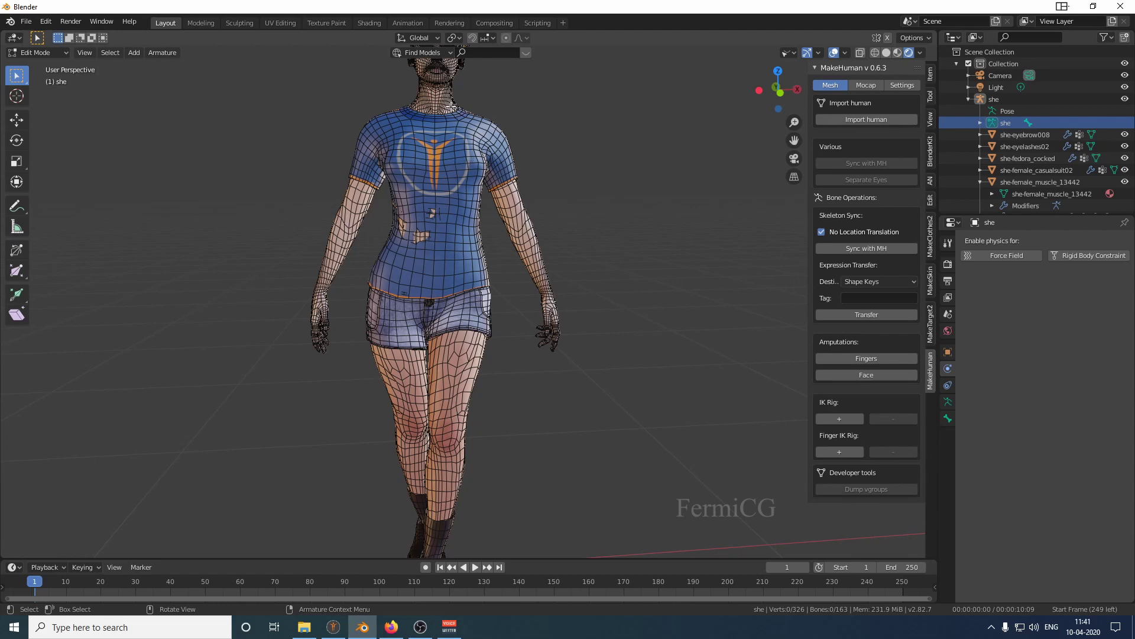
scroll(505, 141, down, 2)
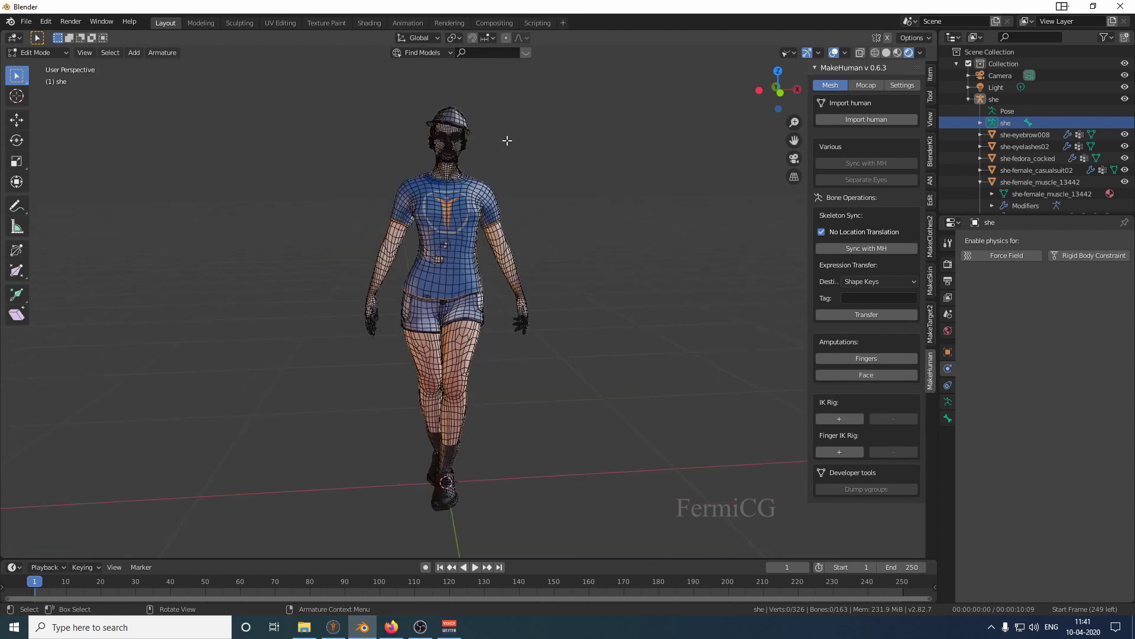
scroll(446, 106, up, 4)
scroll(450, 95, down, 2)
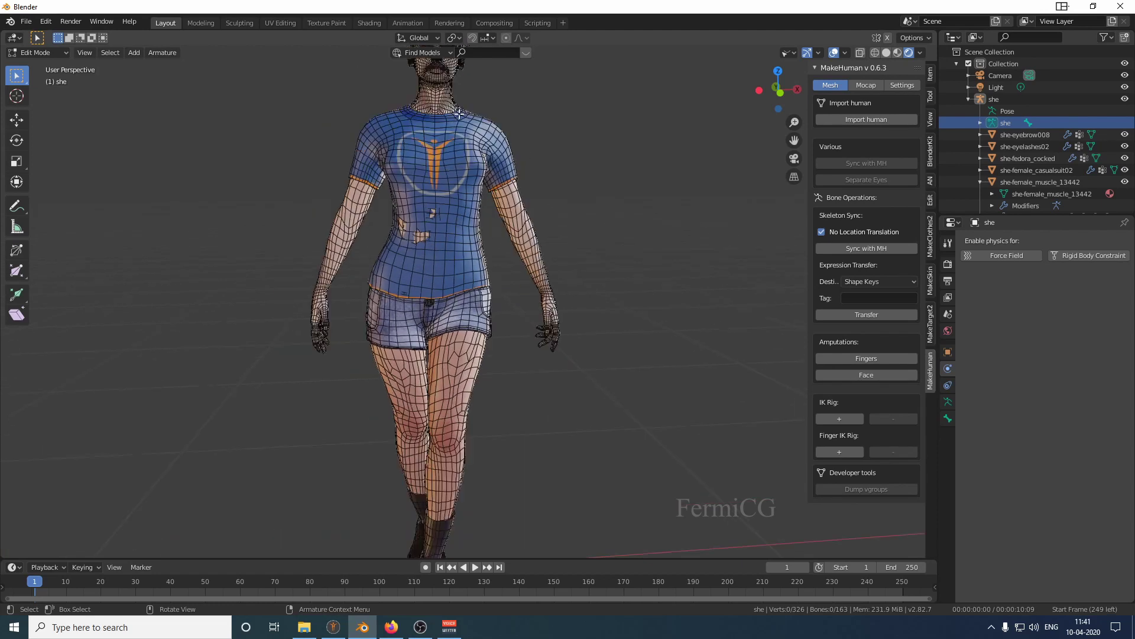
middle_drag(507, 101, 639, 153)
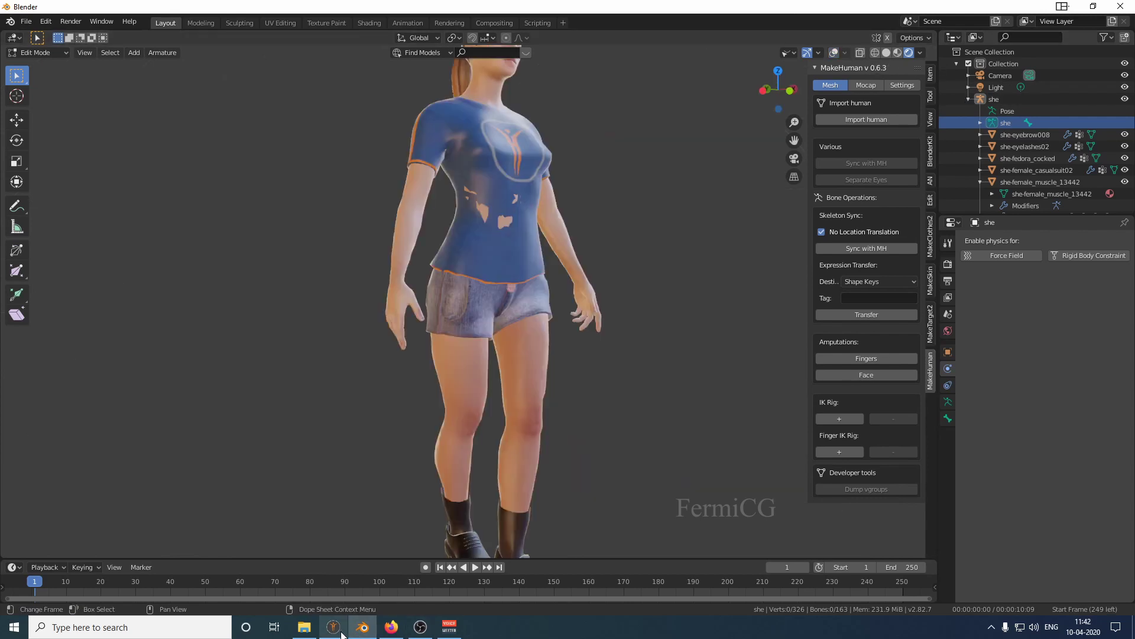
Switch to Firefox and look through the MakeHuman Community site's posts on nightly builds and the 1.2.0 alpha 4 release.
click(334, 626)
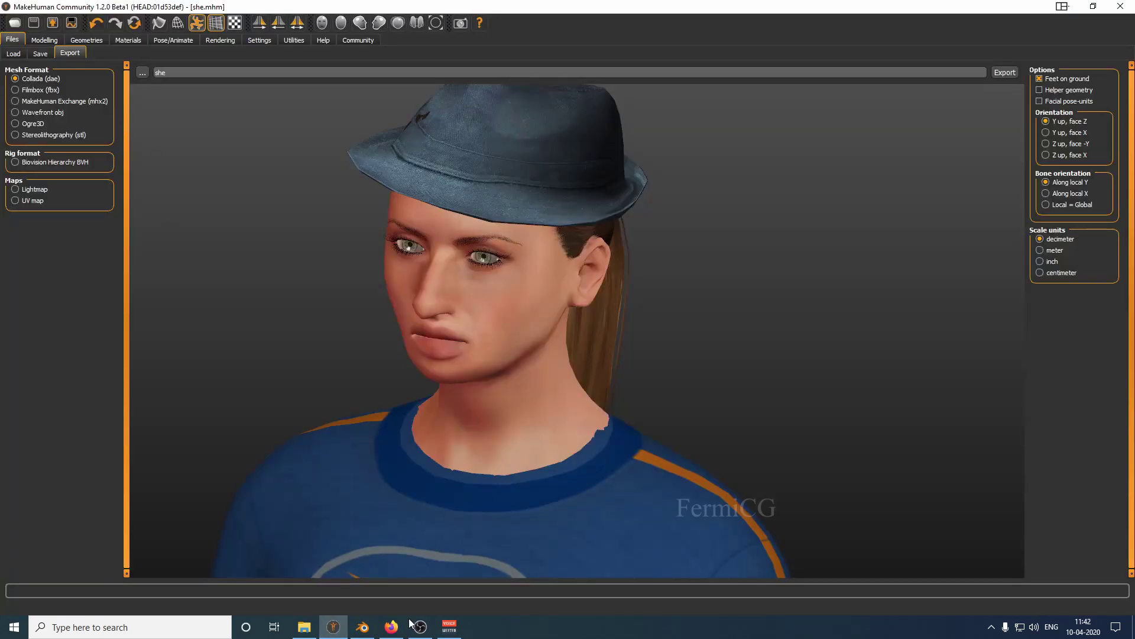
click(391, 626)
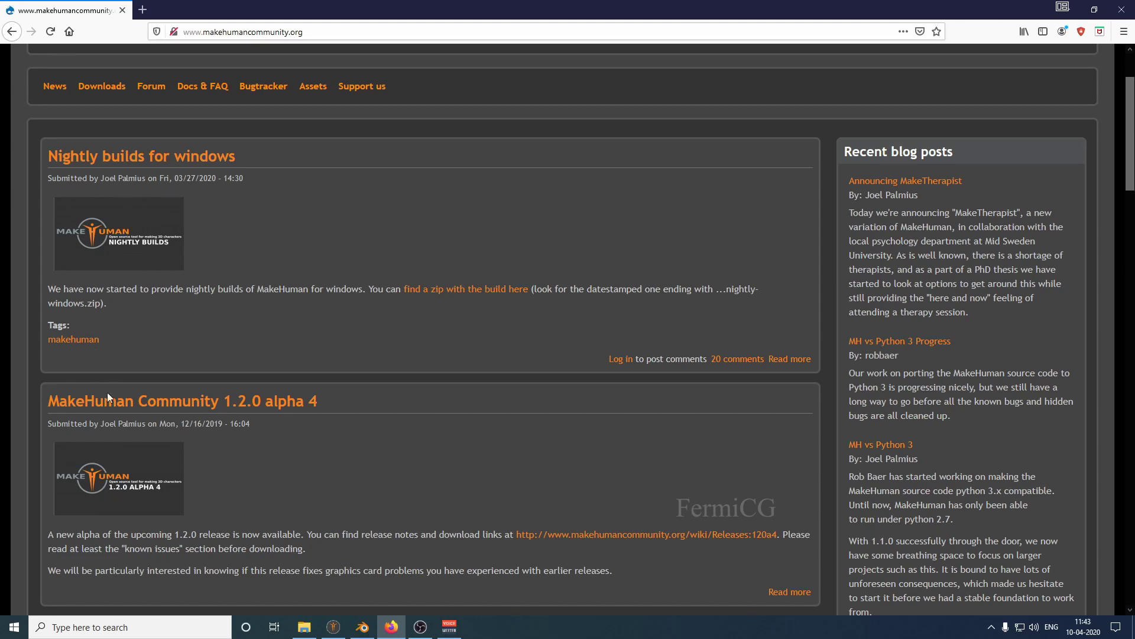
scroll(350, 486, down, 4)
scroll(360, 332, down, 5)
scroll(427, 358, up, 7)
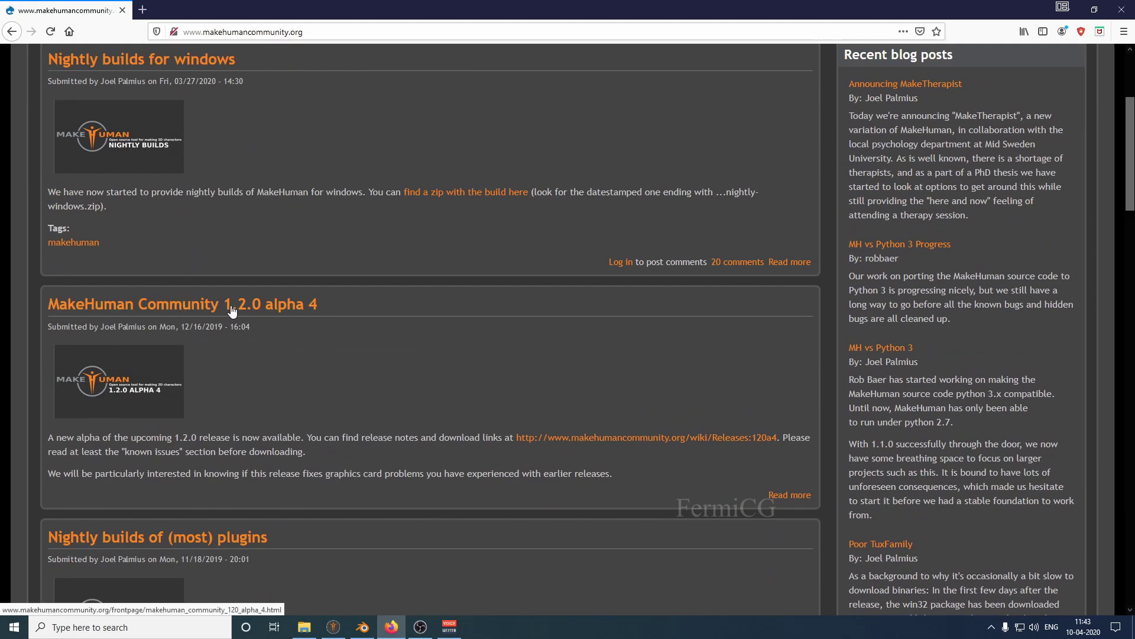
scroll(339, 324, up, 3)
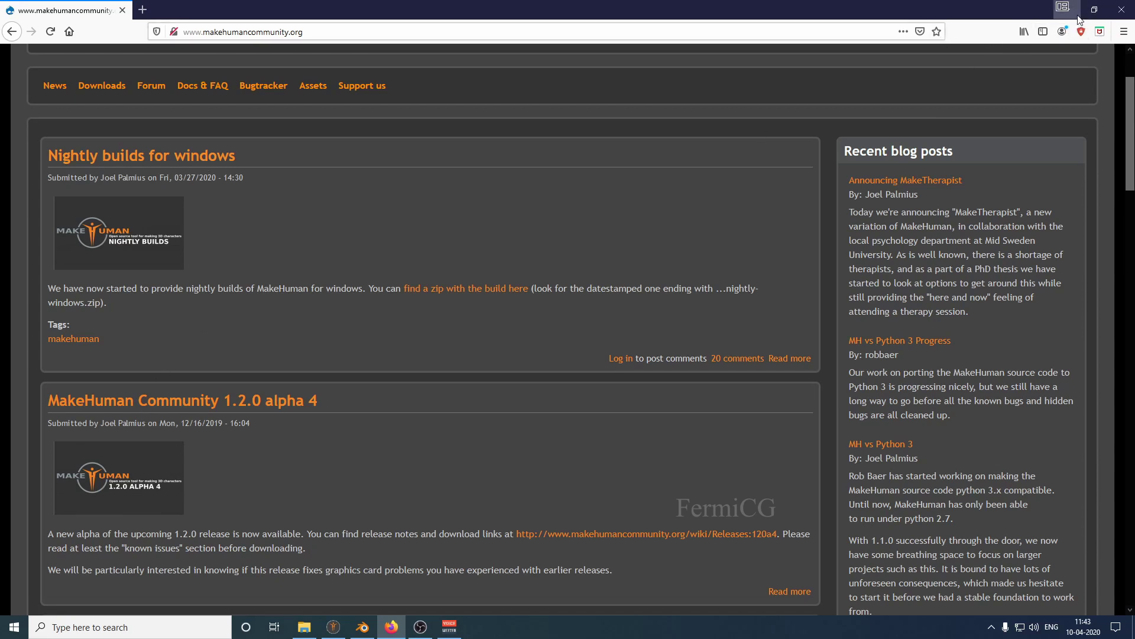
Bring up MakeHuman and examine the clothed character's full body from the front.
click(14, 626)
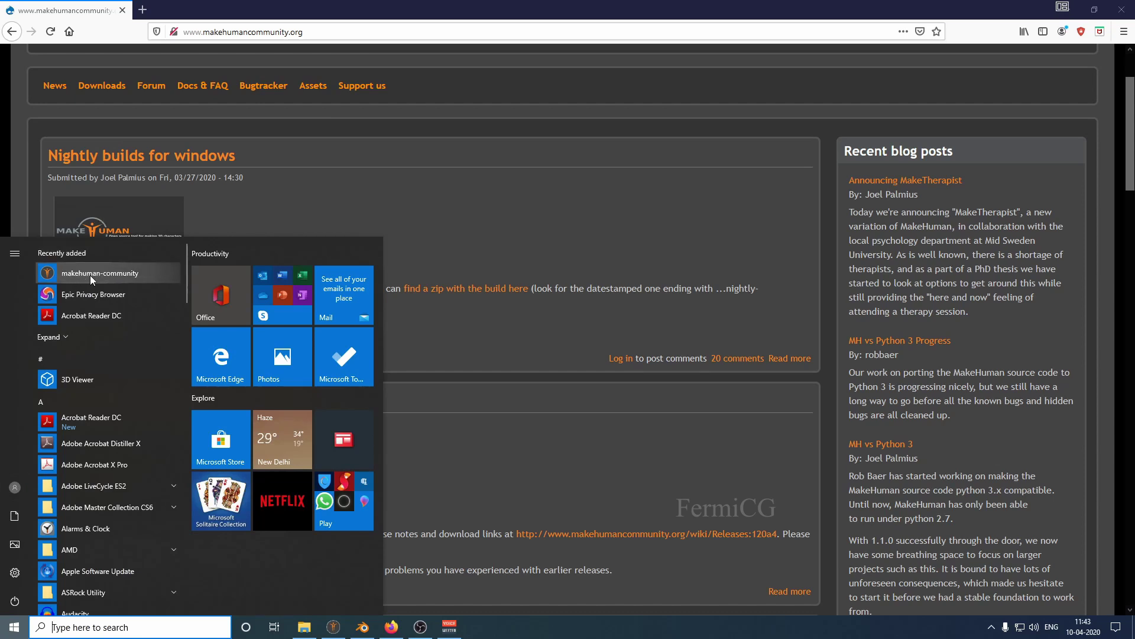
click(87, 277)
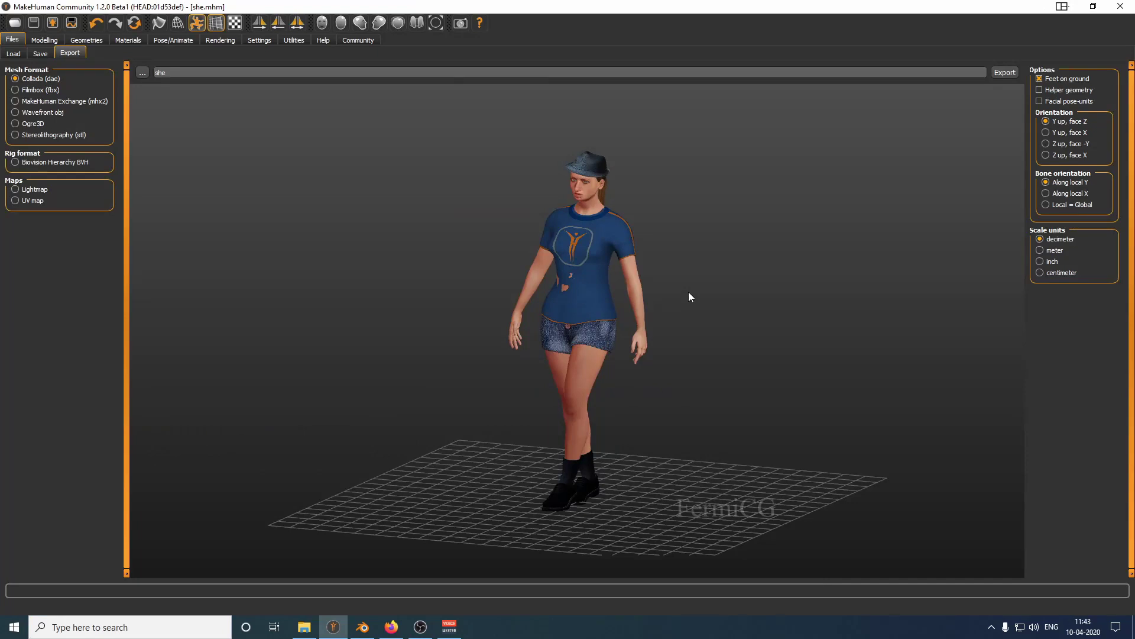
drag(657, 291, 650, 214)
scroll(650, 210, up, 5)
scroll(649, 208, down, 4)
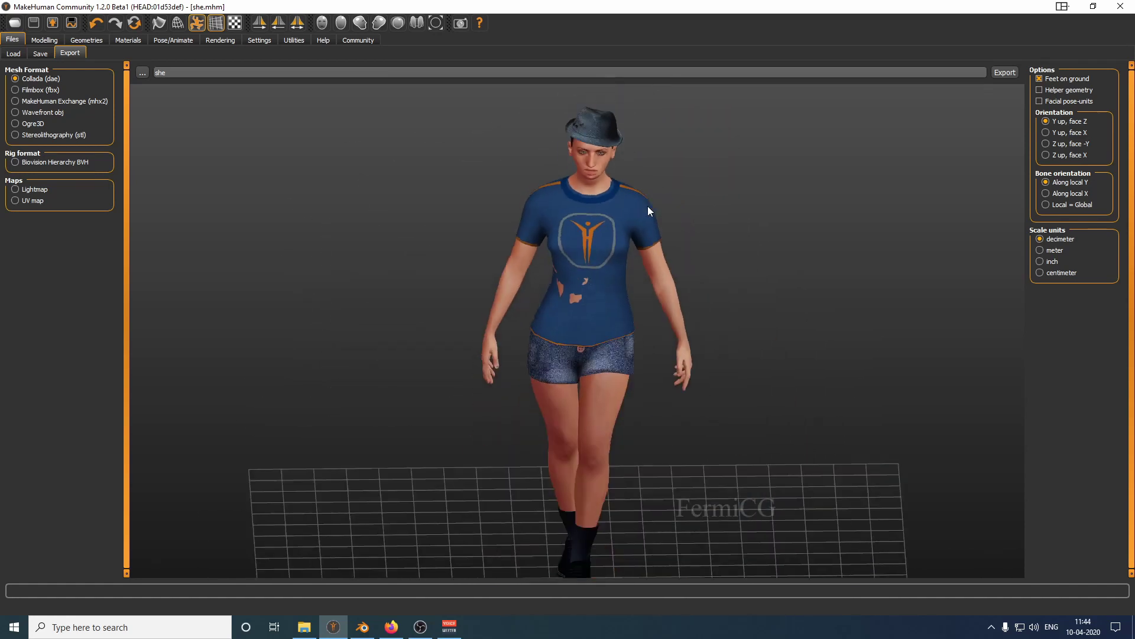
scroll(648, 206, up, 4)
scroll(648, 206, down, 4)
scroll(648, 207, up, 4)
scroll(648, 207, down, 4)
scroll(648, 206, up, 4)
scroll(648, 206, down, 4)
scroll(648, 206, up, 4)
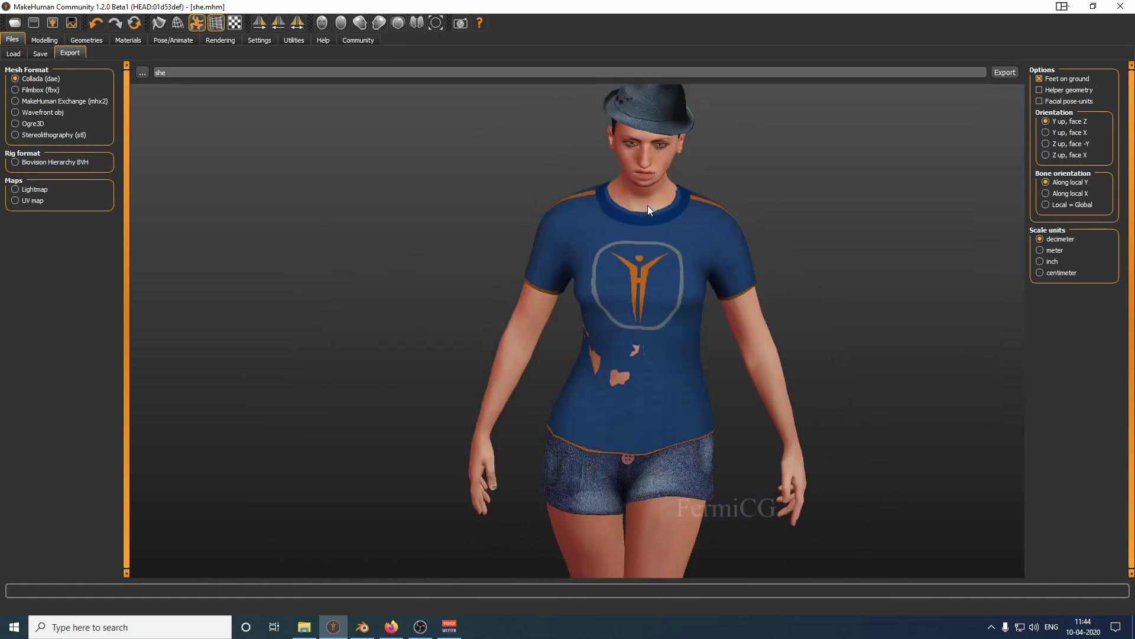
scroll(683, 186, down, 4)
scroll(683, 186, up, 4)
scroll(725, 176, down, 4)
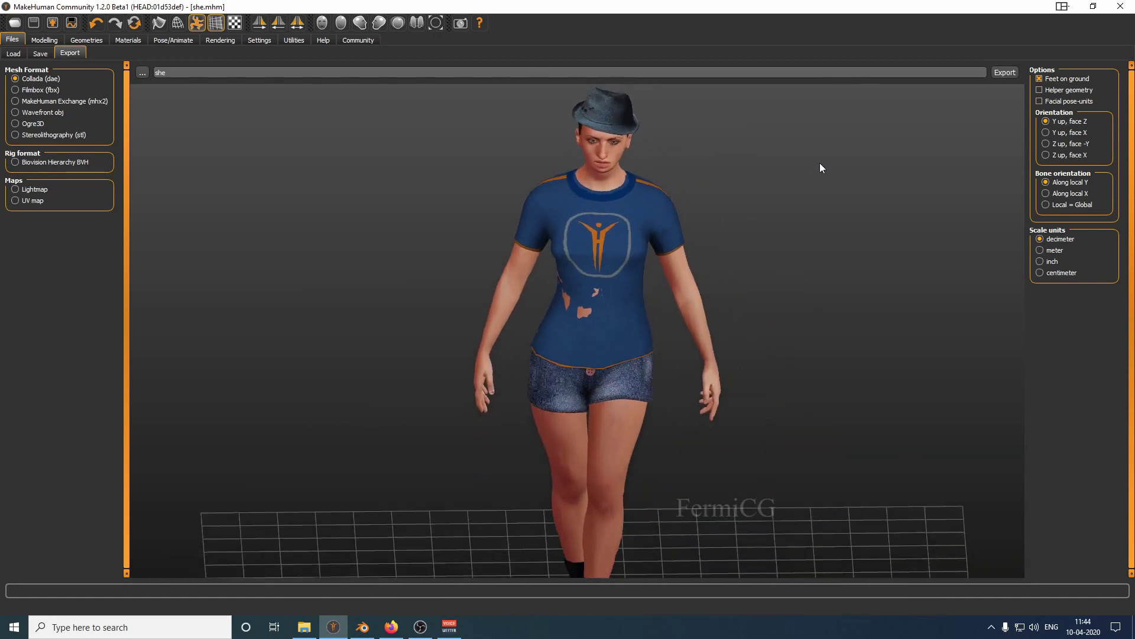
Examine the character's face, hat and upper body at close range.
scroll(640, 186, up, 5)
scroll(847, 197, down, 4)
scroll(446, 184, up, 4)
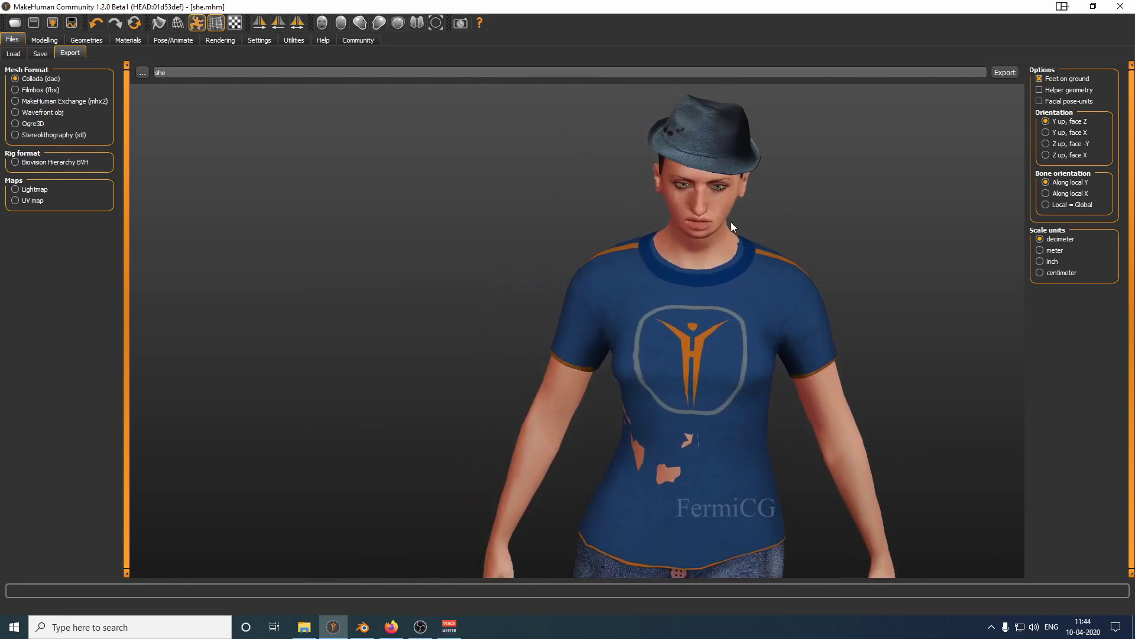
scroll(736, 220, down, 2)
scroll(538, 234, up, 4)
scroll(232, 281, up, 3)
scroll(649, 321, up, 2)
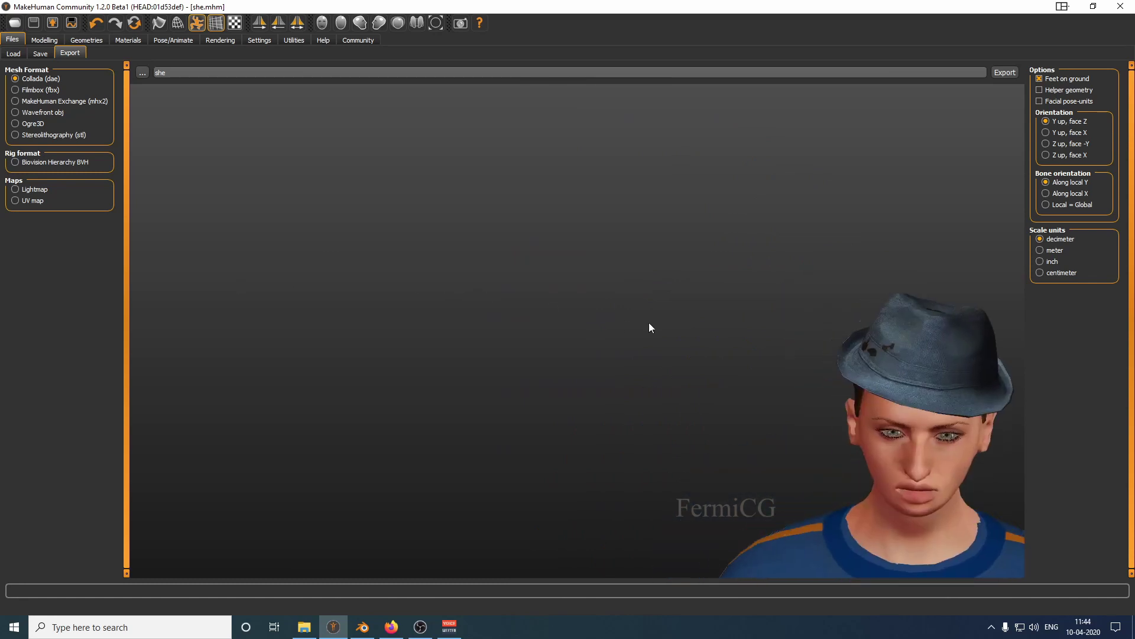
scroll(691, 353, up, 2)
scroll(691, 353, down, 3)
scroll(539, 296, up, 4)
middle_drag(538, 296, 612, 297)
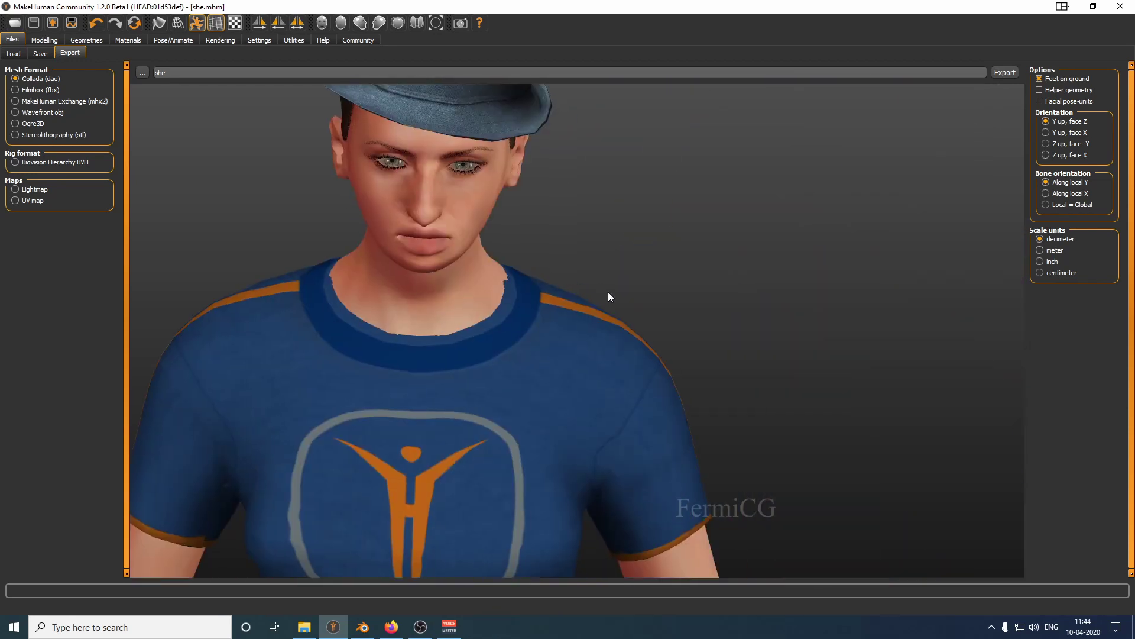
scroll(608, 292, up, 2)
scroll(441, 207, down, 3)
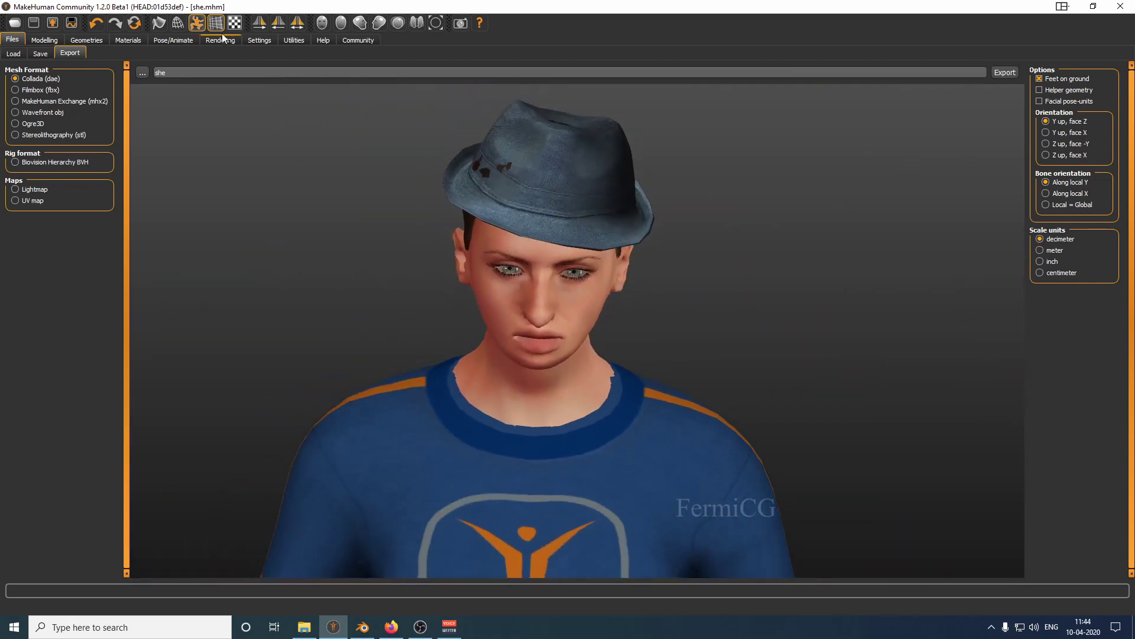
Show the character as a wireframe and examine the mesh topology of its head, torso and whole body.
click(177, 23)
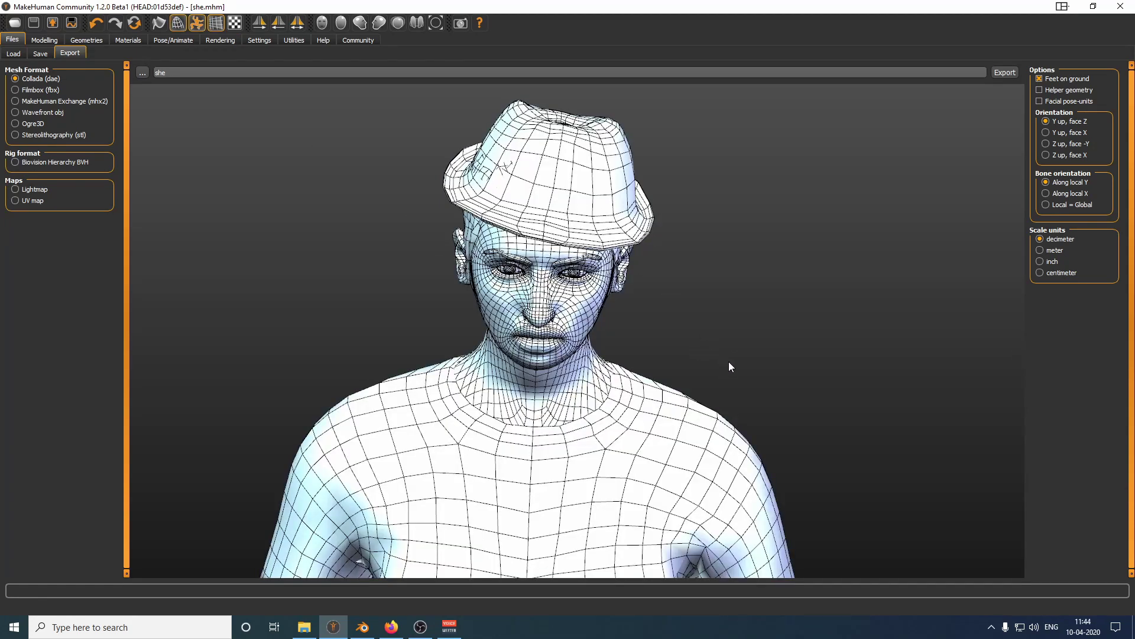
mouse_move(715, 348)
mouse_down()
mouse_move(544, 280)
mouse_move(727, 352)
mouse_move(721, 369)
mouse_up()
middle_drag(664, 405, 687, 296)
scroll(685, 305, down, 2)
scroll(669, 328, up, 3)
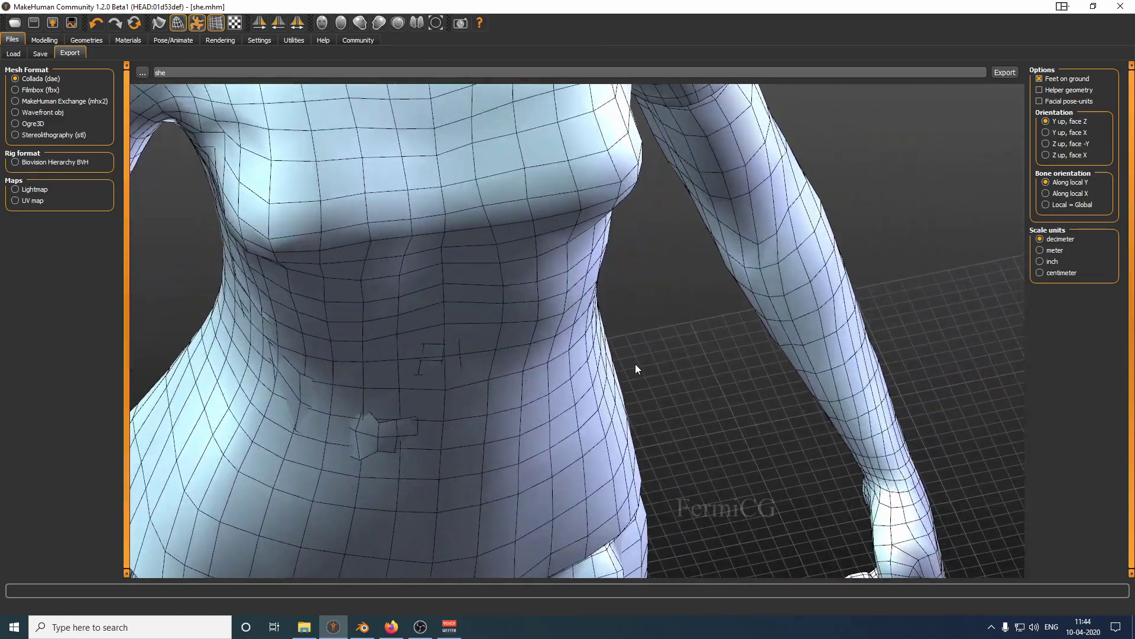
scroll(545, 315, down, 5)
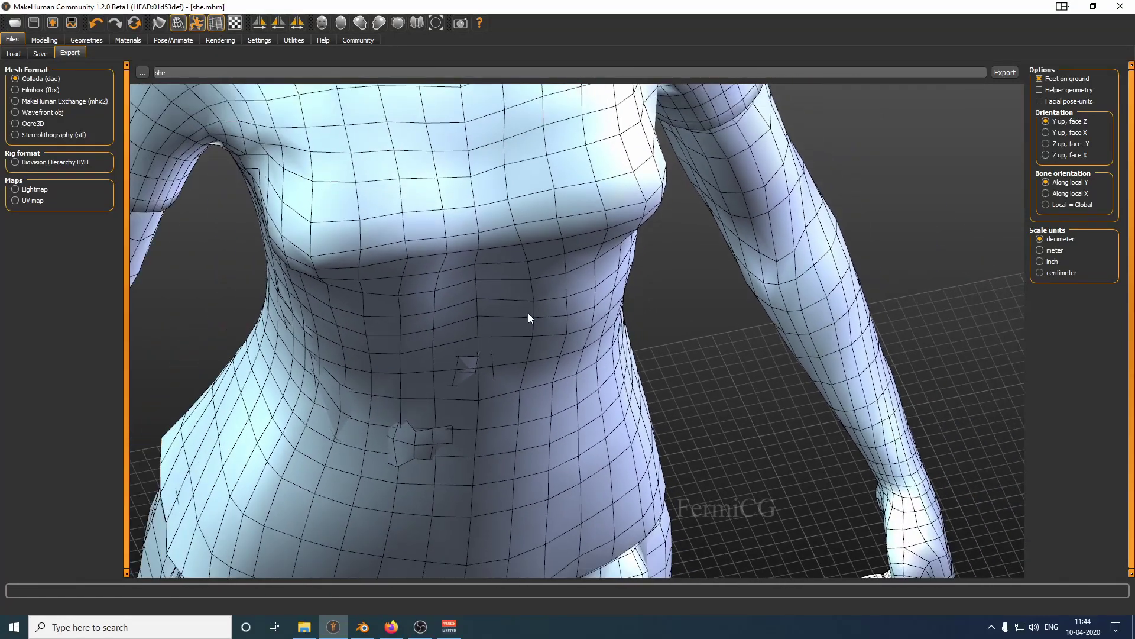
scroll(535, 304, down, 5)
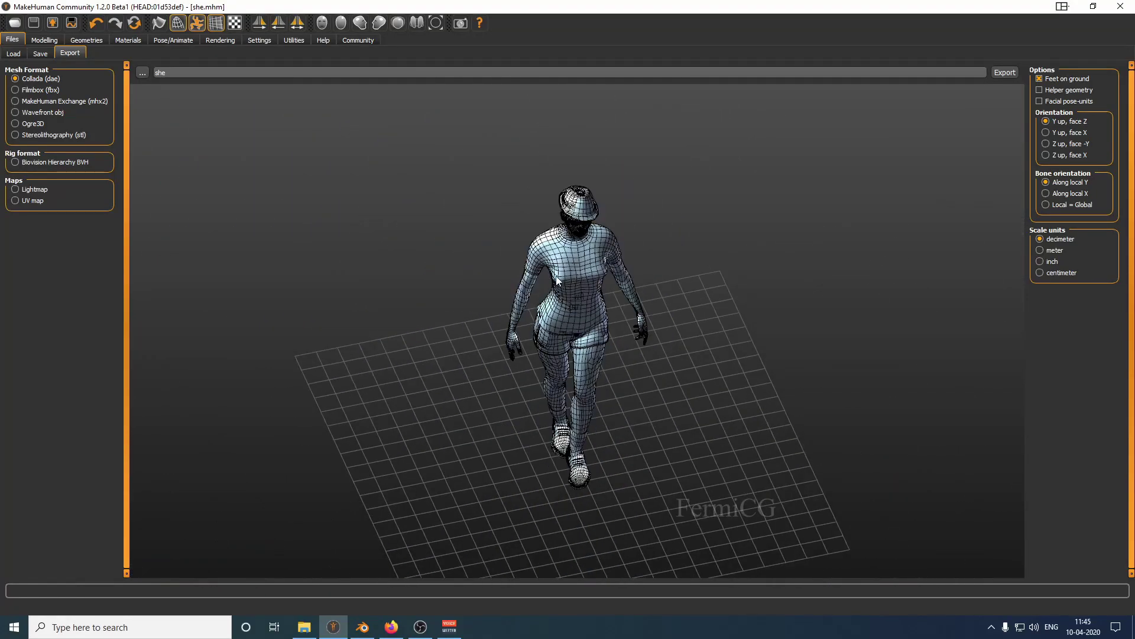
scroll(562, 307, up, 5)
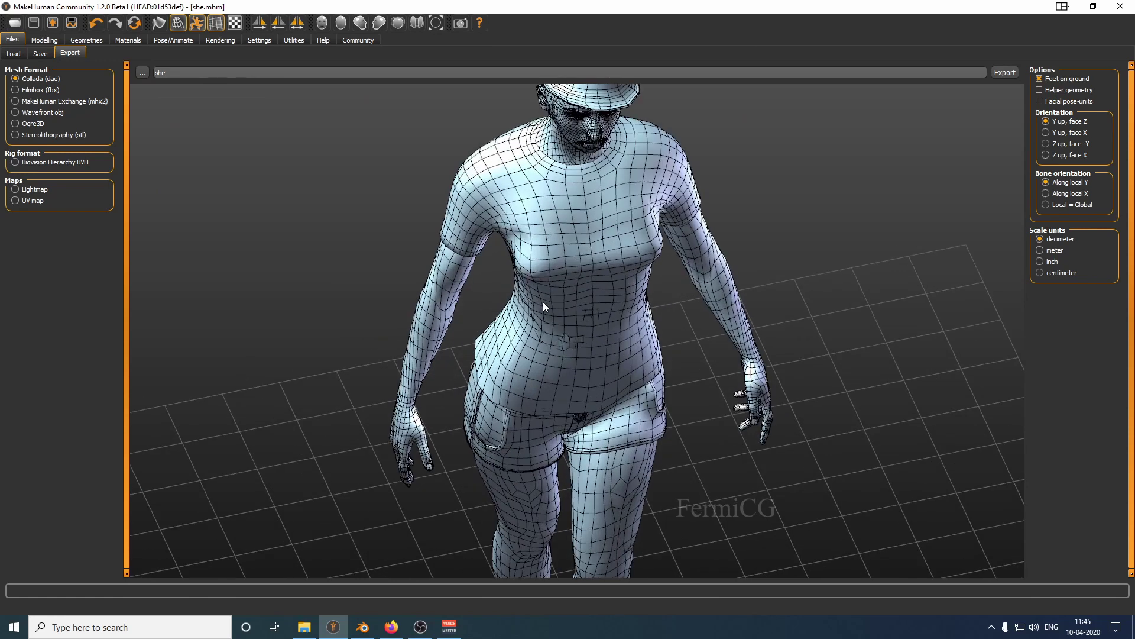
drag(598, 297, 565, 285)
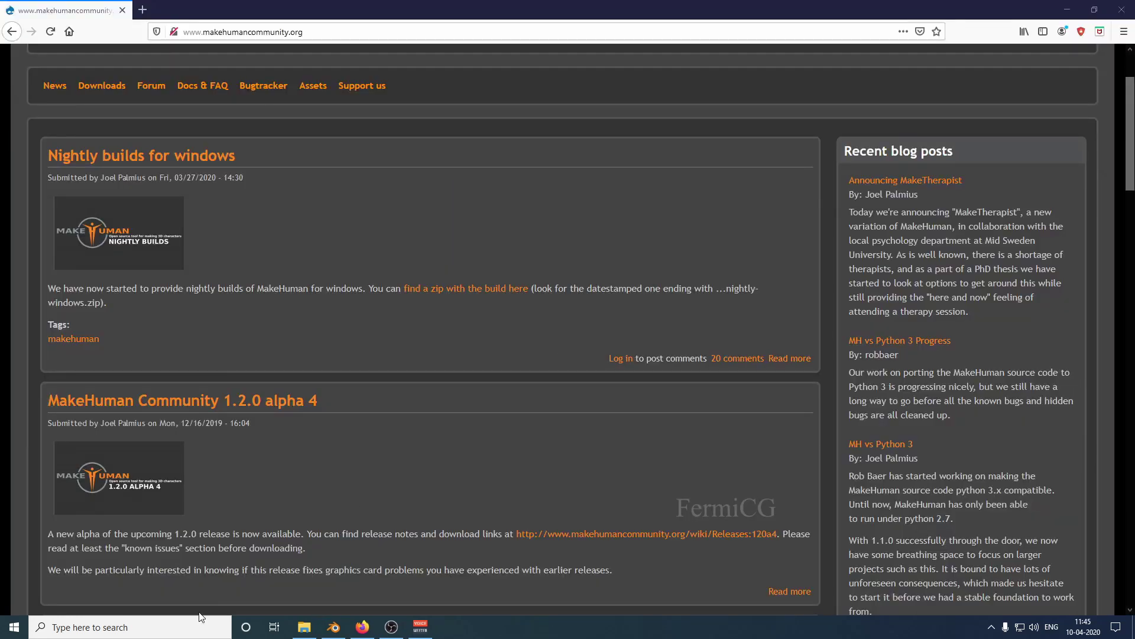
Launch makehuman-community and set the default human to fully female, age 27, with Muscle raised close to its maximum.
click(13, 625)
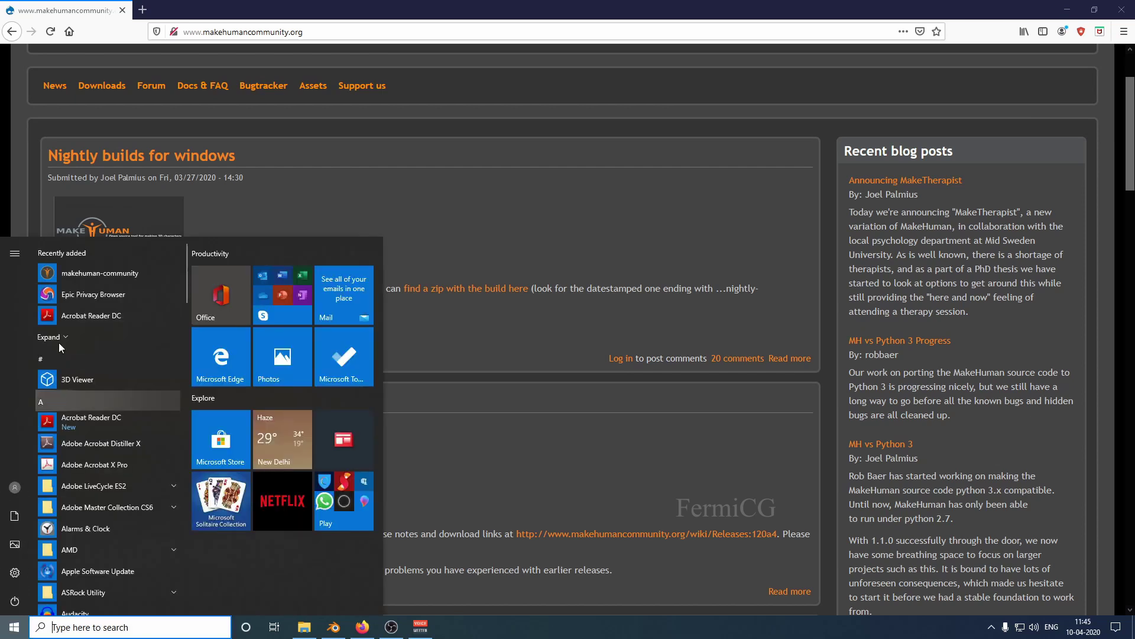
click(96, 268)
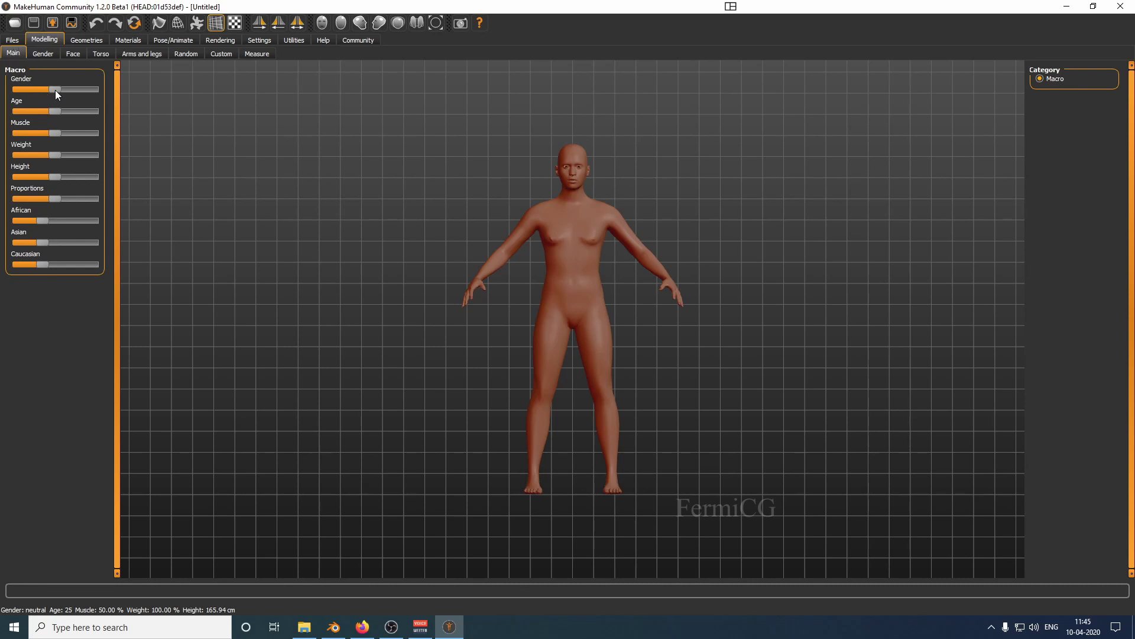
drag(55, 90, 0, 109)
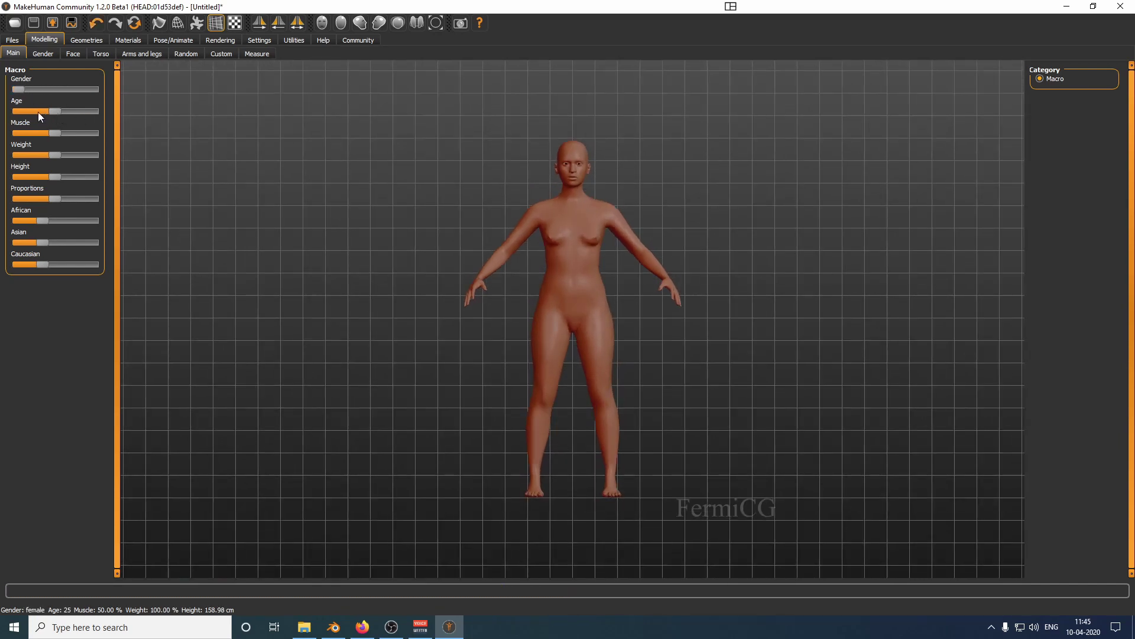
mouse_move(49, 111)
mouse_down()
mouse_move(1, 124)
mouse_move(142, 122)
mouse_move(55, 123)
mouse_up()
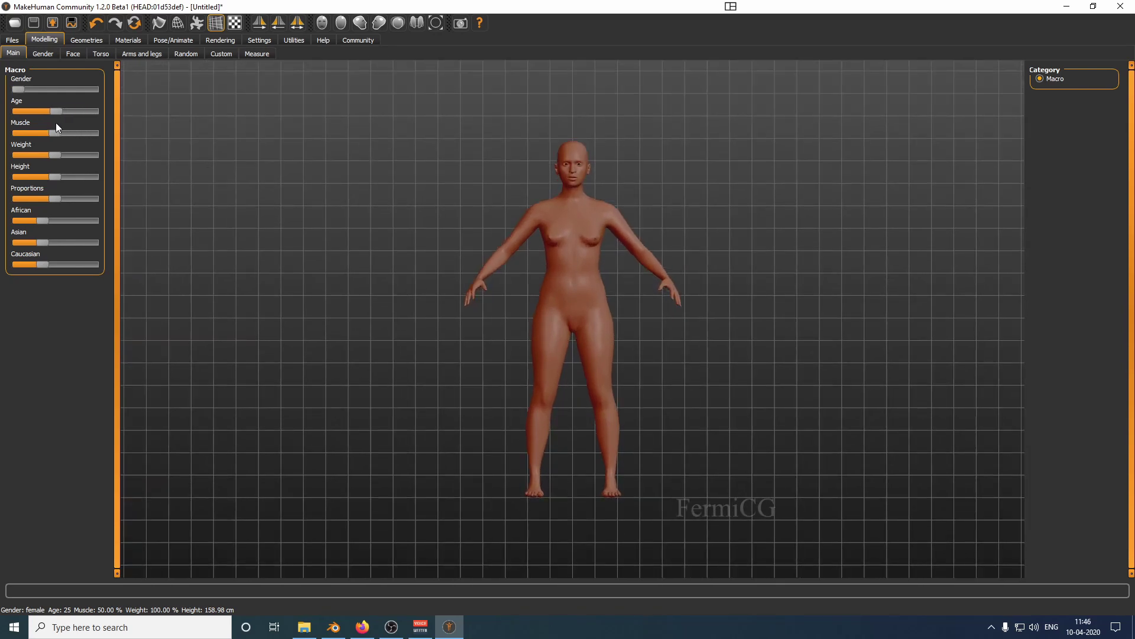
drag(51, 131, 116, 151)
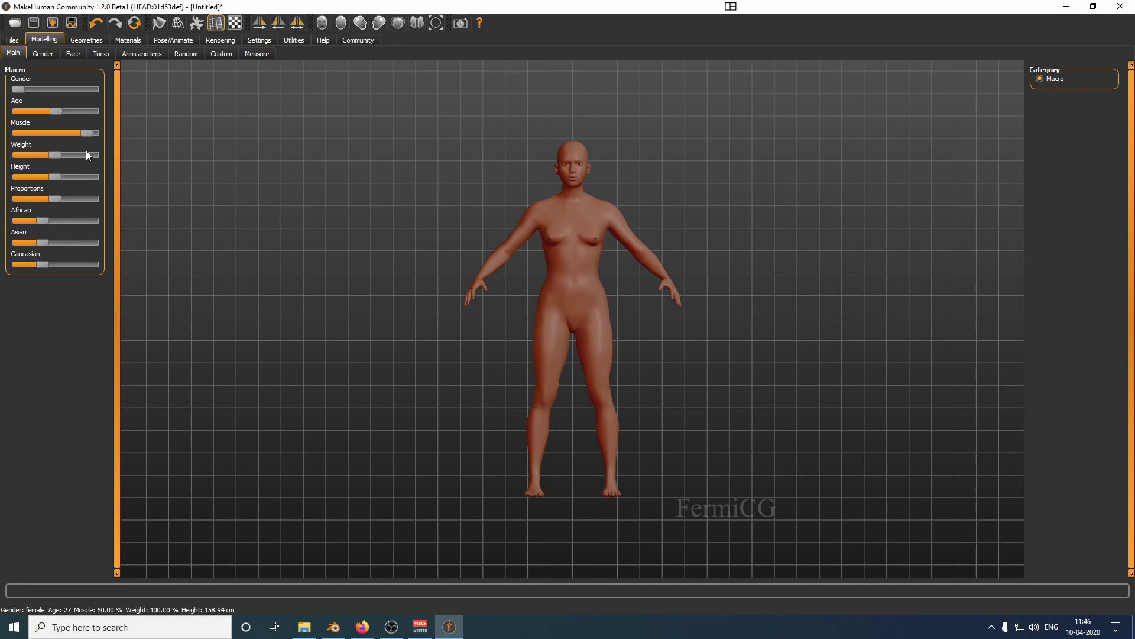
Set Muscle to 86.5 % and Weight to 59.5 %, and raise Proportions slightly above the middle.
drag(86, 150, 66, 198)
key(ctrl+z)
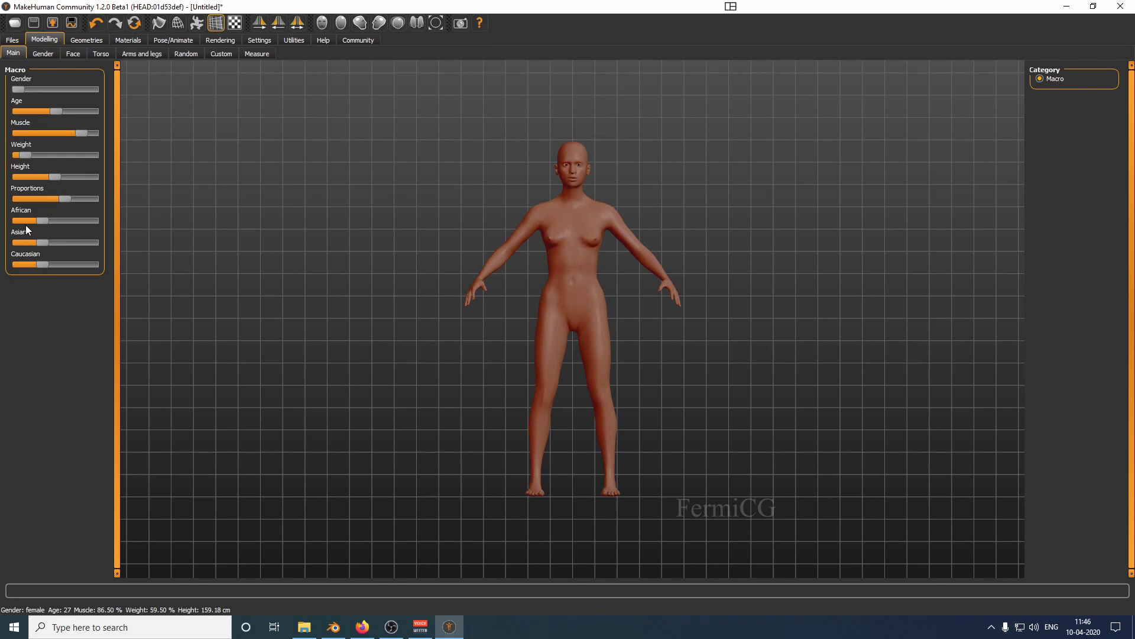
Try a fully Asian face, ending on a nearly even ethnic mix with African slightly above Asian and Caucasian.
mouse_move(38, 221)
mouse_down()
mouse_move(112, 223)
mouse_move(31, 223)
mouse_move(128, 240)
mouse_move(40, 237)
mouse_up()
scroll(562, 108, up, 5)
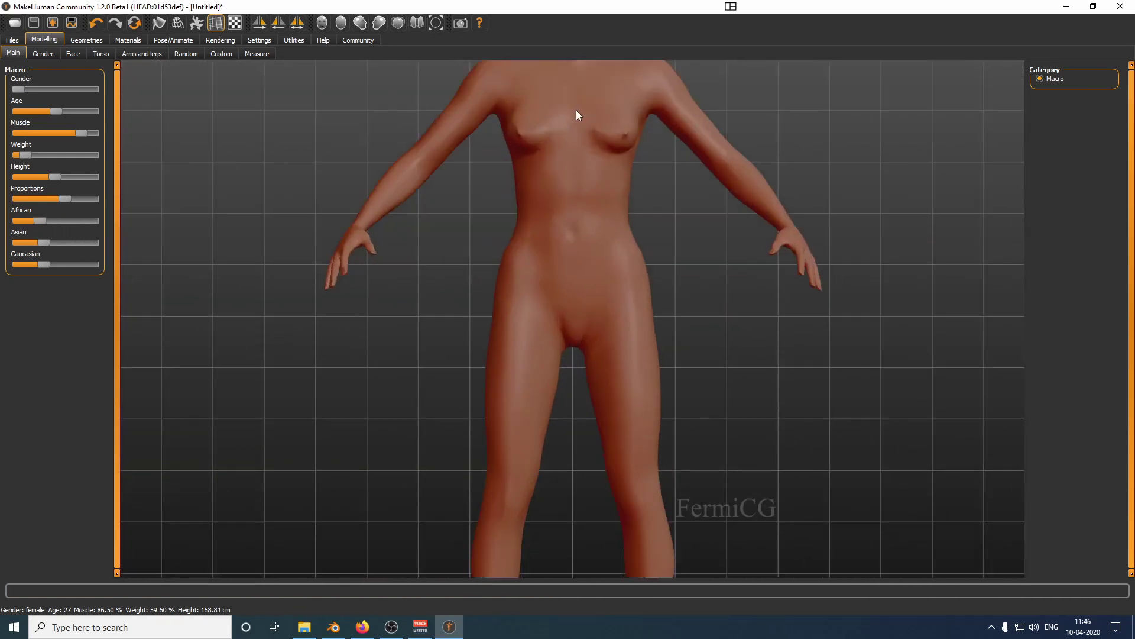
scroll(580, 148, down, 5)
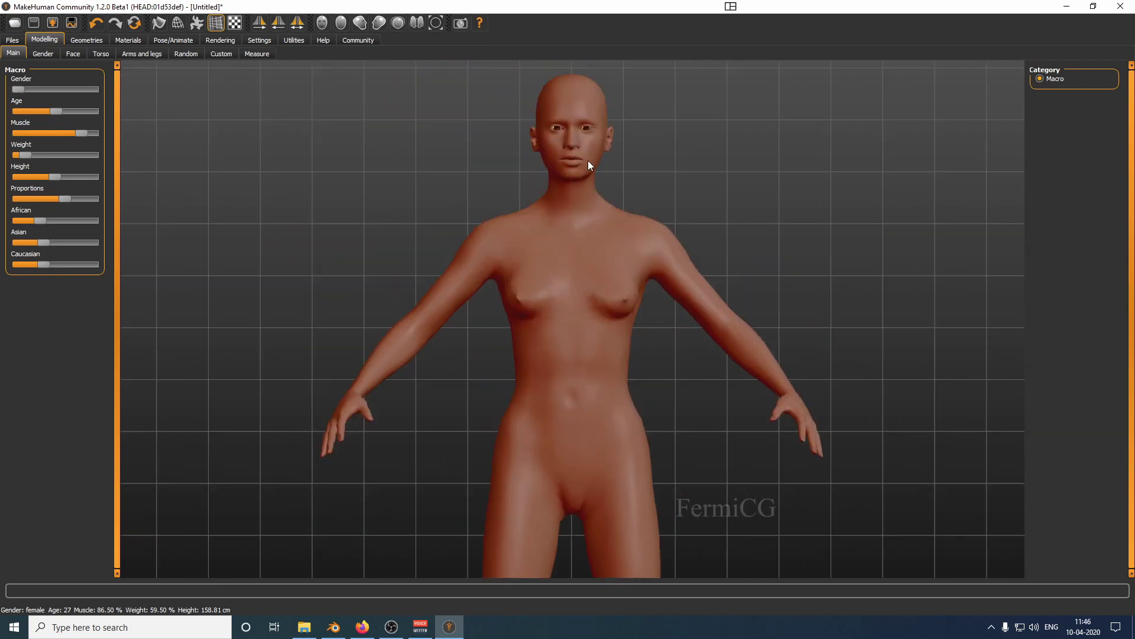
scroll(591, 130, up, 6)
scroll(556, 119, up, 1)
middle_drag(556, 118, 535, 215)
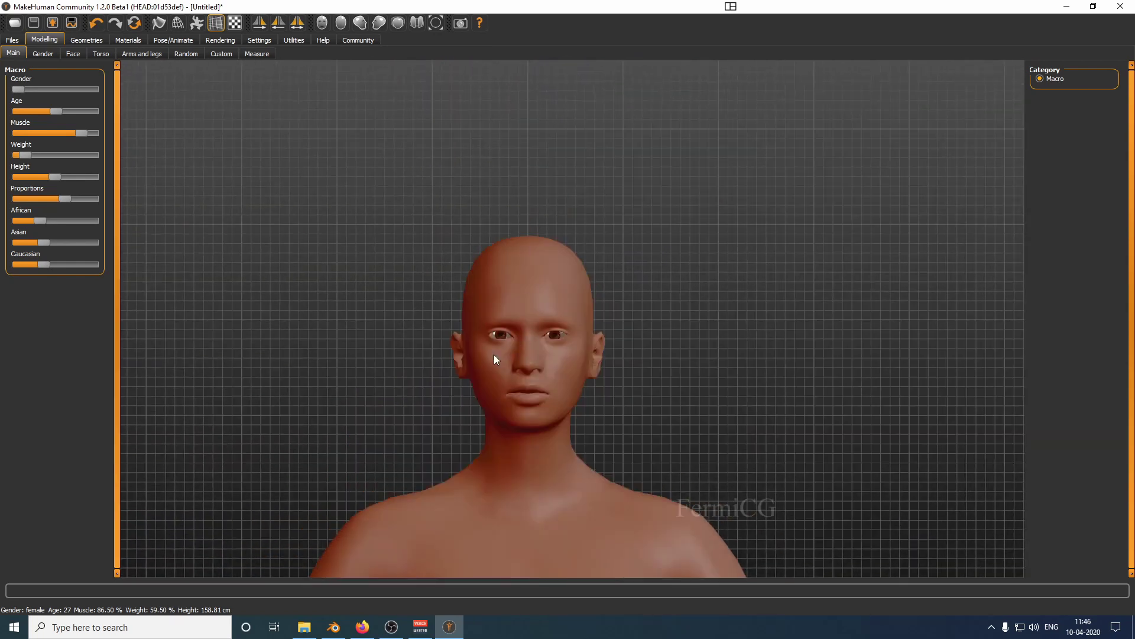
drag(34, 221, 125, 246)
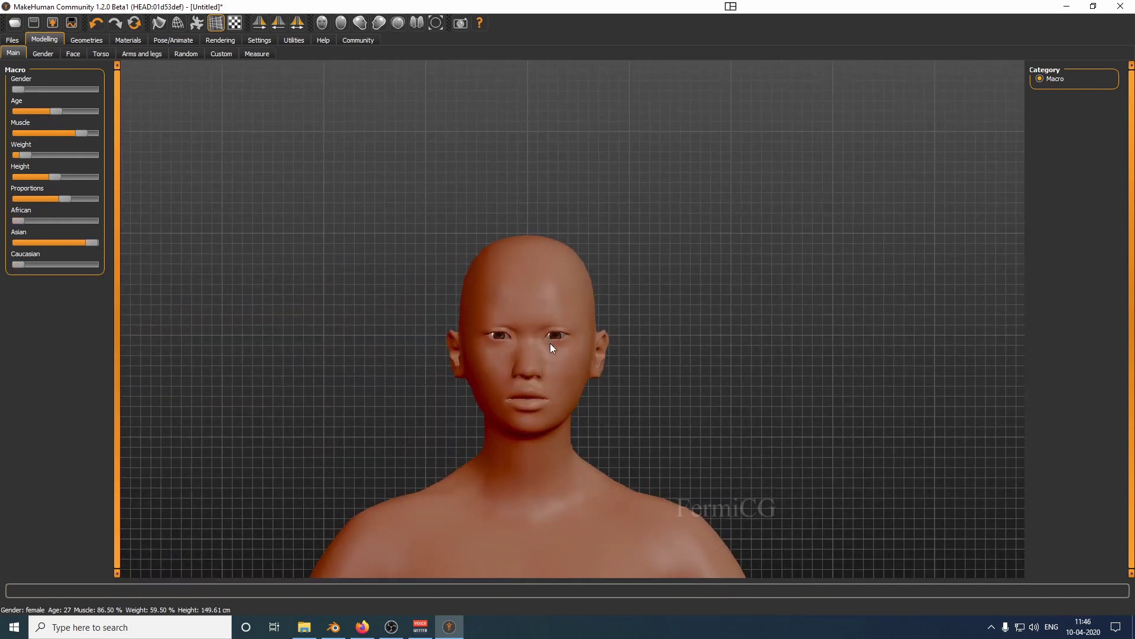
drag(93, 243, 48, 221)
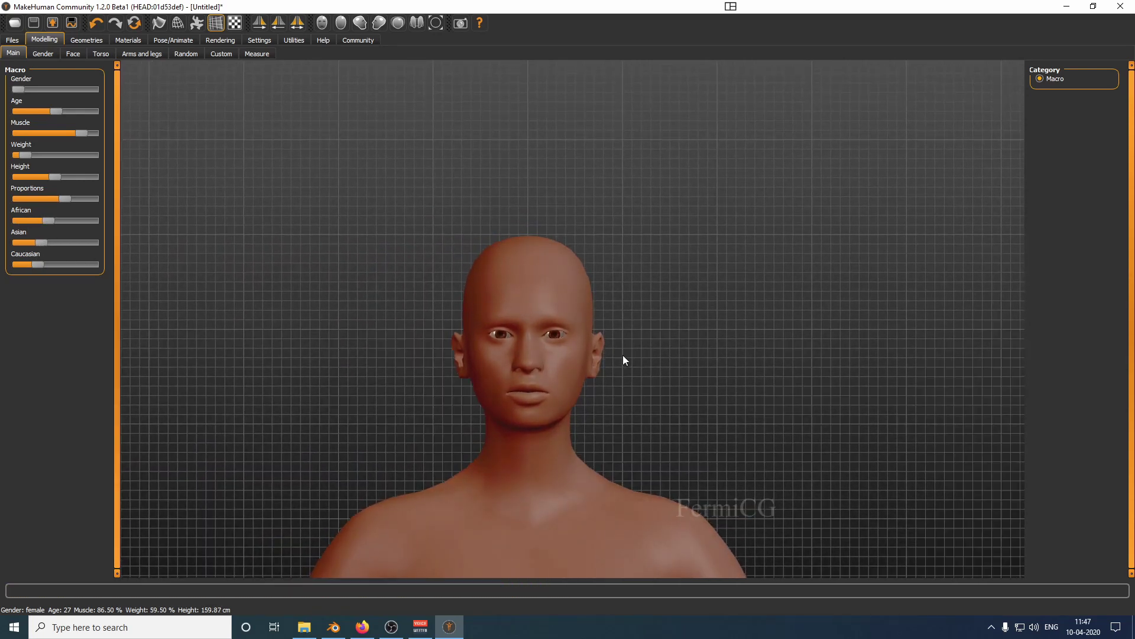
Examine the blended face at close range and the whole figure from the front.
scroll(609, 364, up, 3)
scroll(608, 365, up, 2)
scroll(544, 406, down, 3)
scroll(544, 405, up, 4)
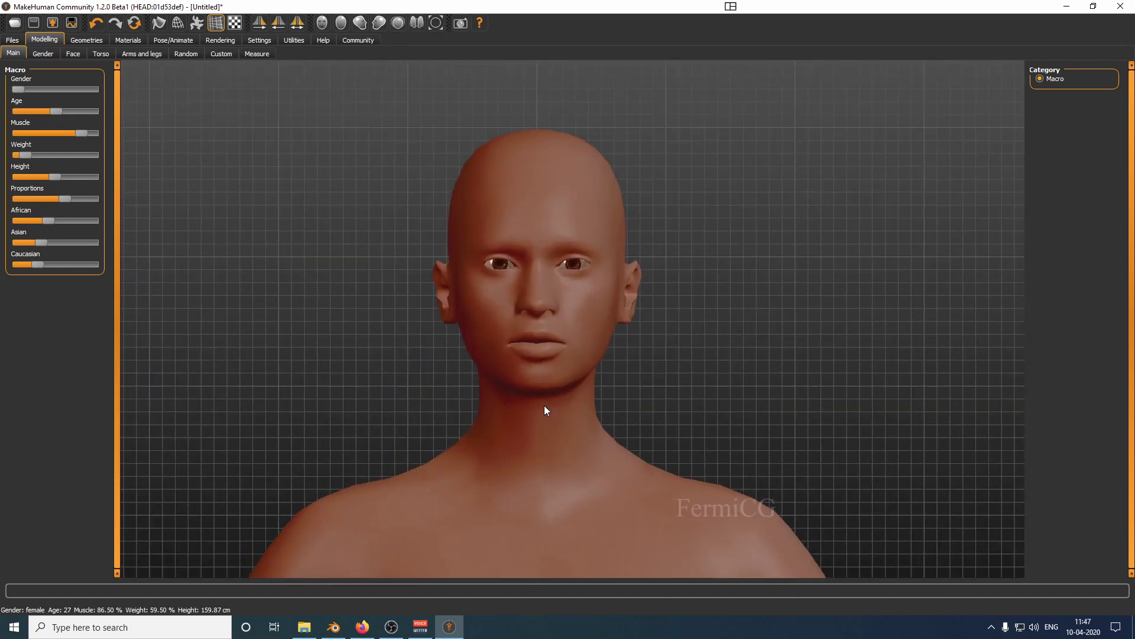
scroll(519, 345, up, 2)
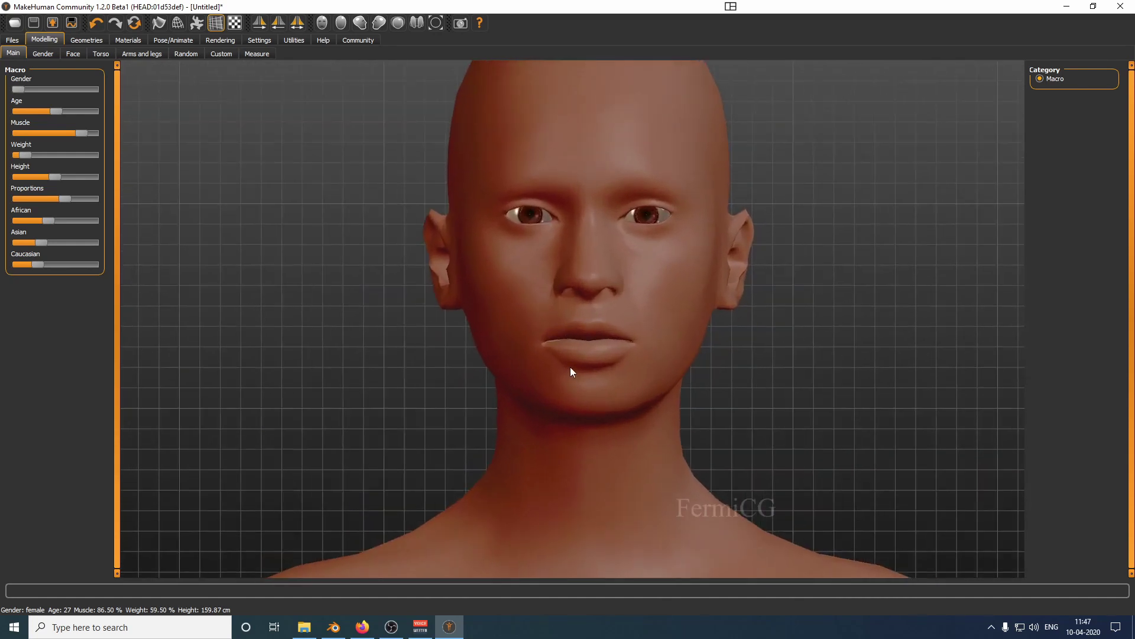
scroll(572, 372, down, 4)
scroll(565, 363, down, 5)
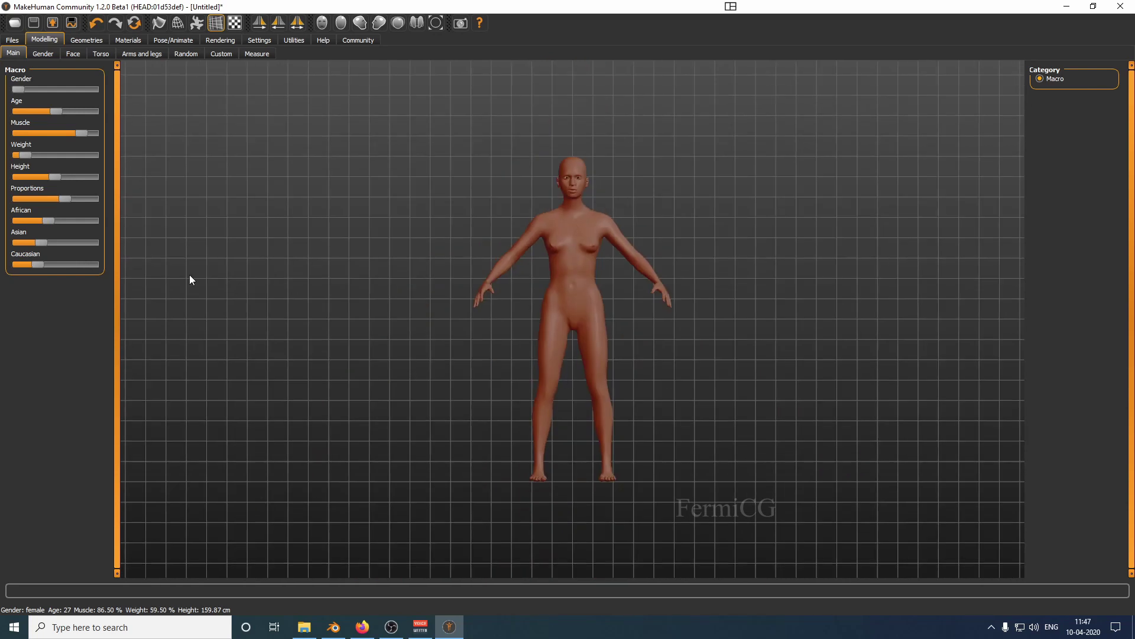
Open the Gender modelling settings and inspect the figure from the back, left side, top and bottom.
click(46, 55)
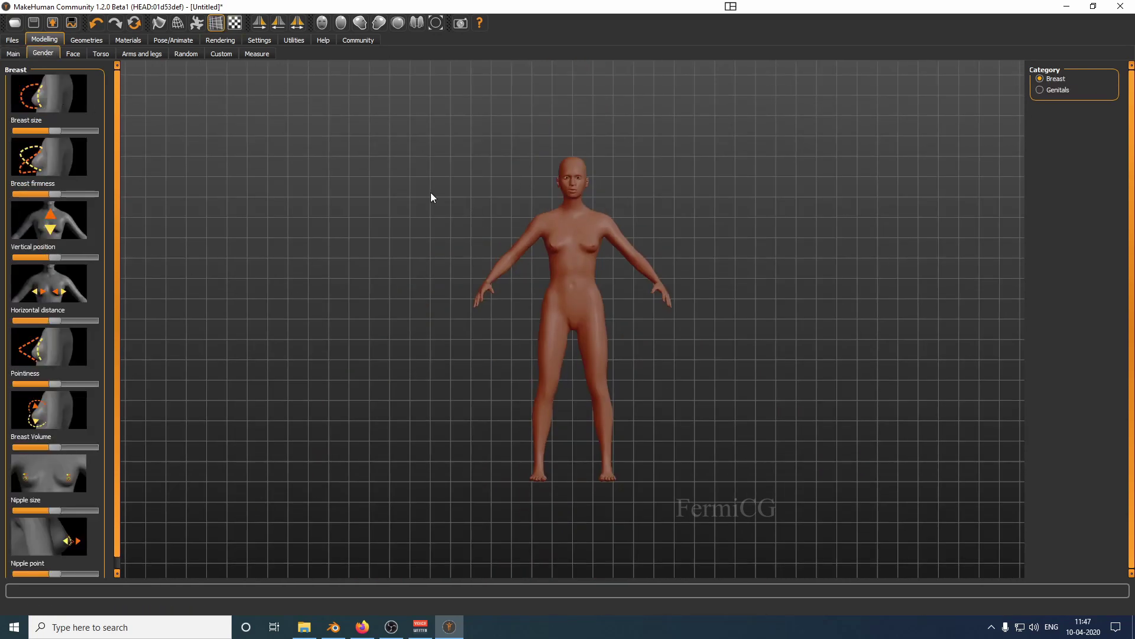
scroll(544, 264, down, 1)
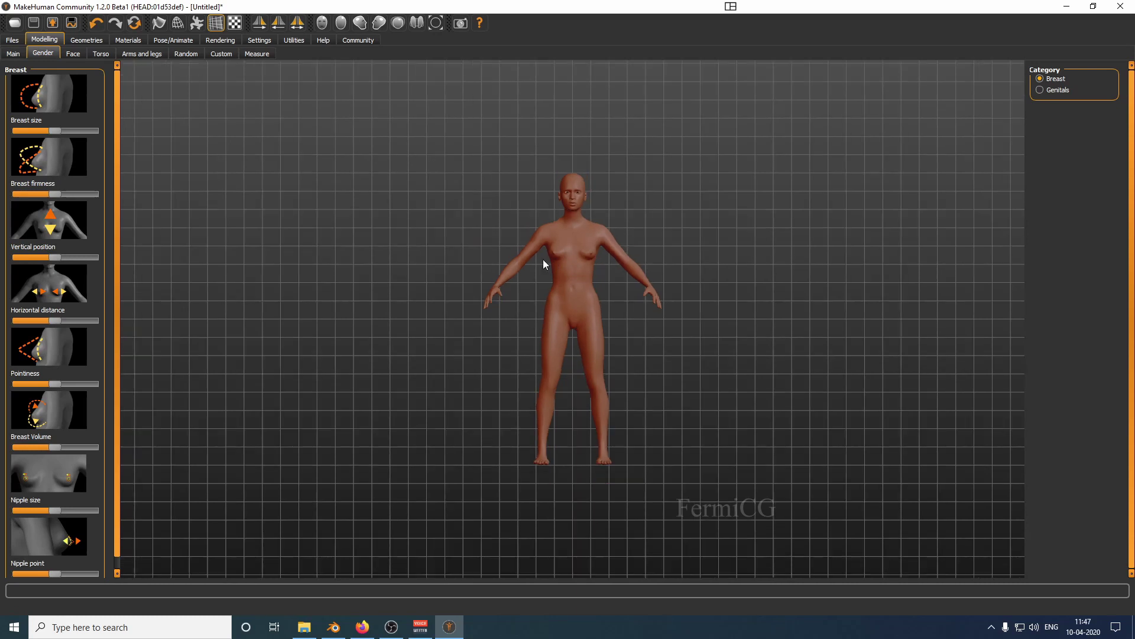
mouse_move(490, 249)
mouse_down()
mouse_move(541, 239)
mouse_move(485, 232)
mouse_up()
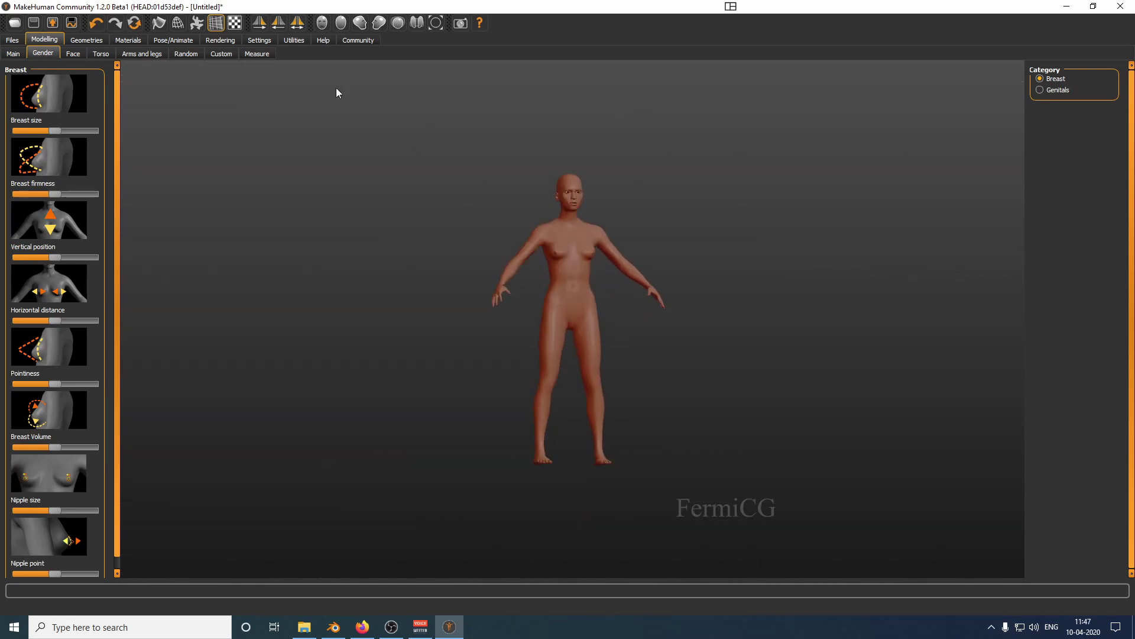
click(341, 25)
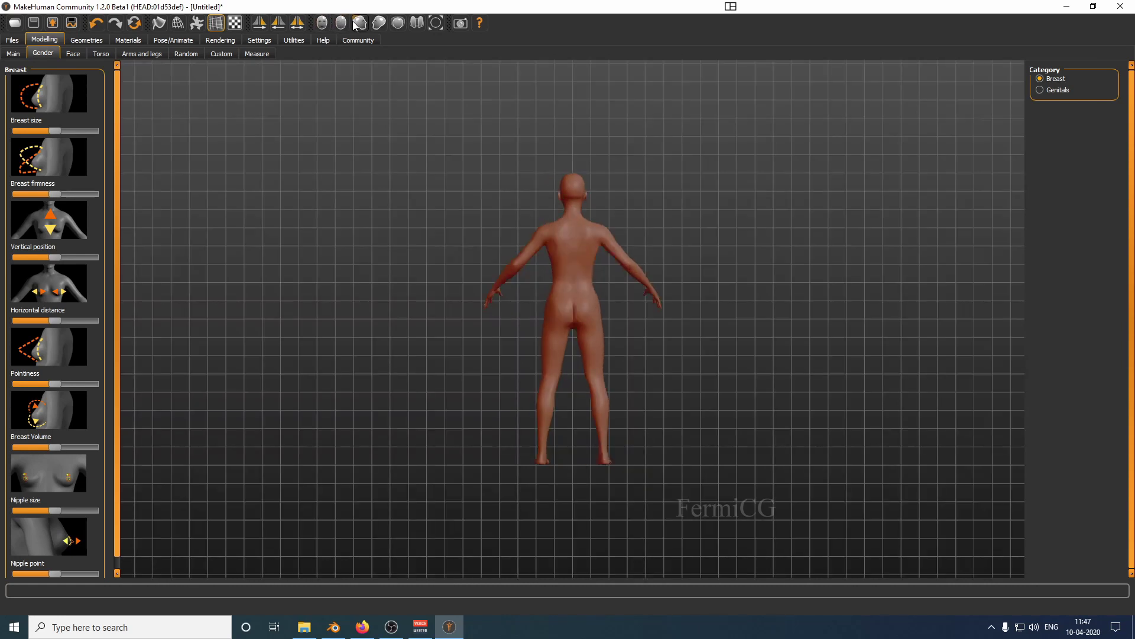
click(380, 24)
click(381, 25)
click(398, 26)
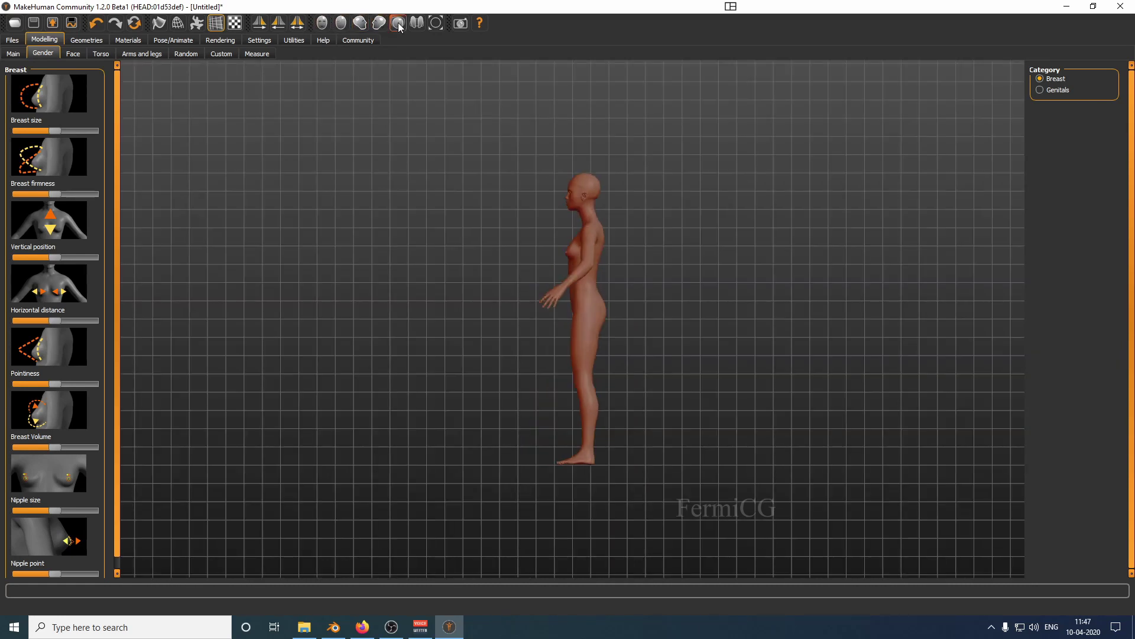
click(418, 25)
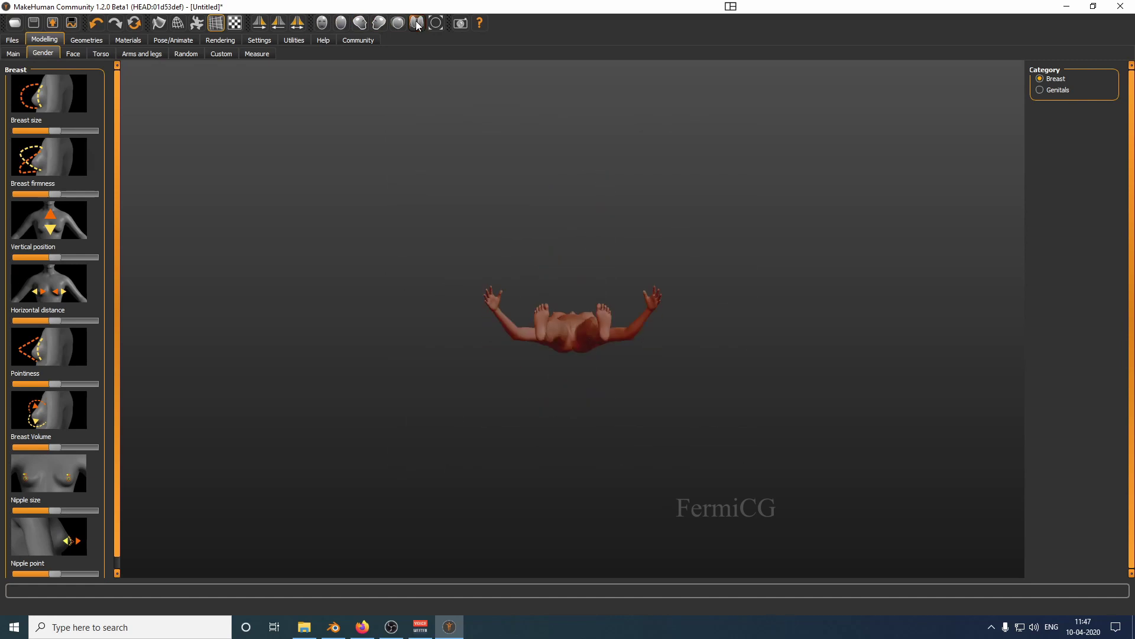
click(323, 25)
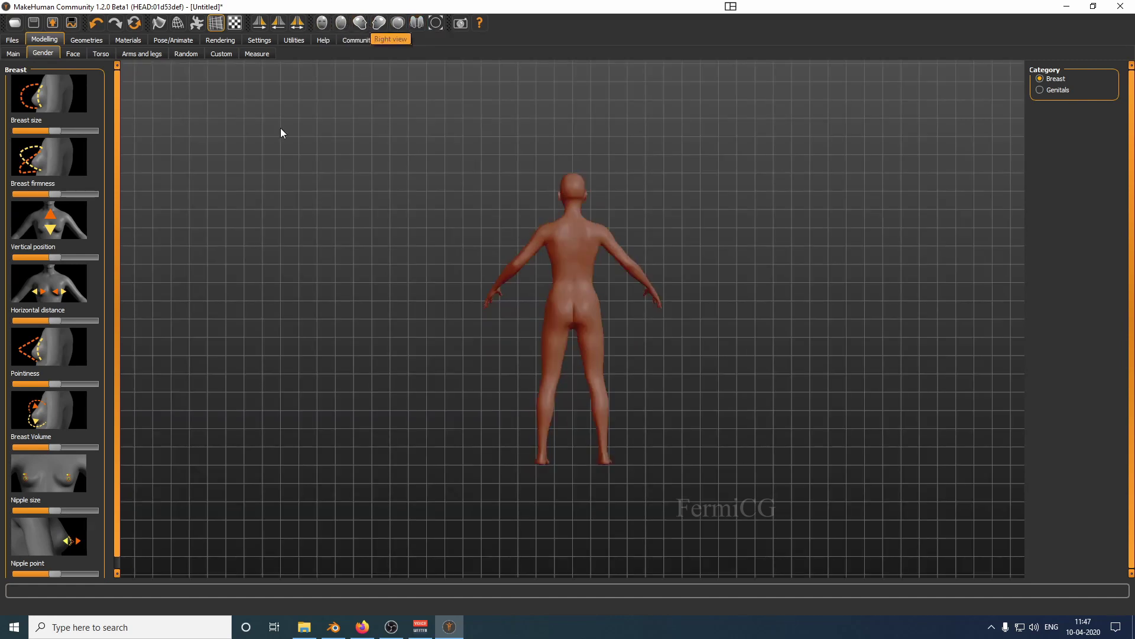
In right view, raise Breast size to about three quarters, Breast firmness to maximum and Vertical position slightly.
click(375, 25)
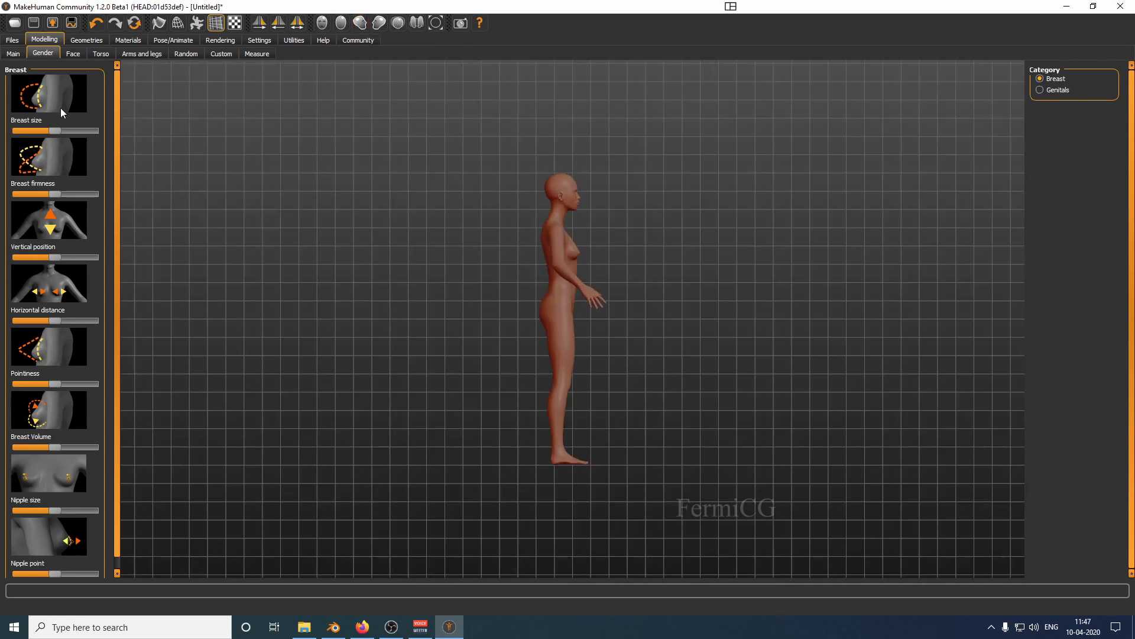
scroll(584, 199, up, 6)
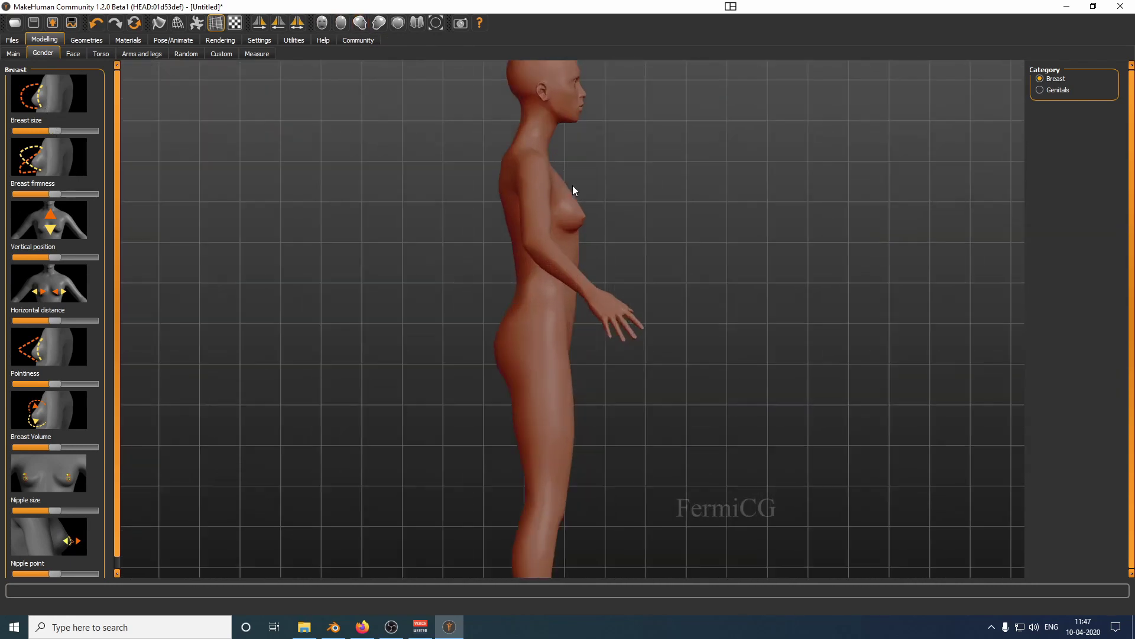
mouse_move(58, 130)
mouse_down()
mouse_move(16, 131)
mouse_move(90, 132)
mouse_move(28, 130)
mouse_move(80, 128)
mouse_up()
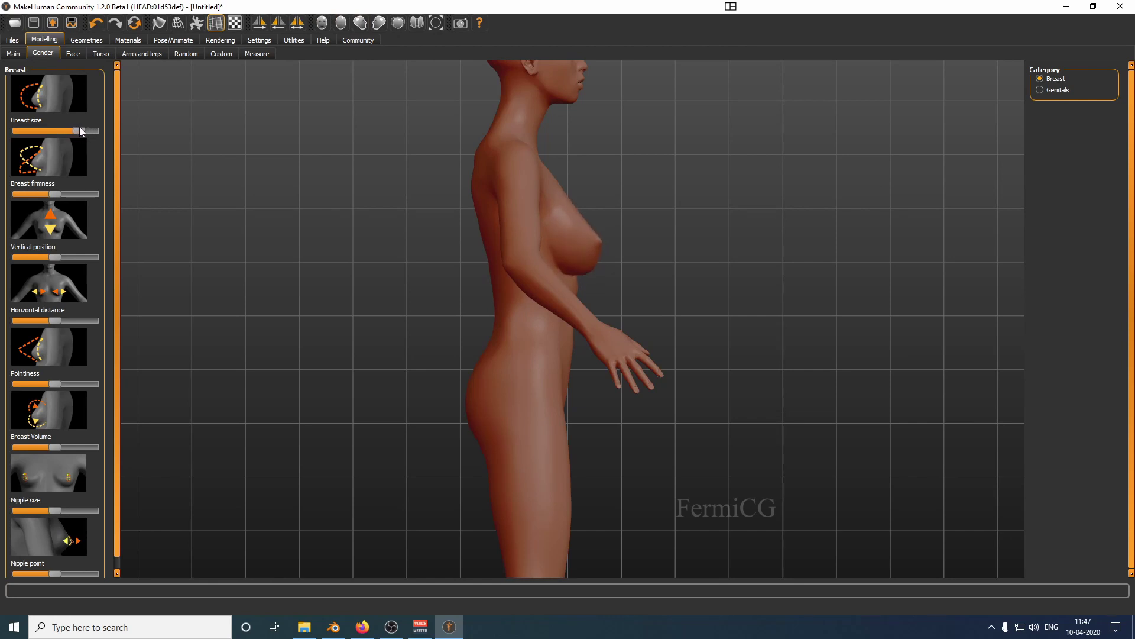
drag(54, 194, 93, 197)
mouse_move(60, 257)
mouse_down()
mouse_move(79, 253)
mouse_move(65, 252)
mouse_up()
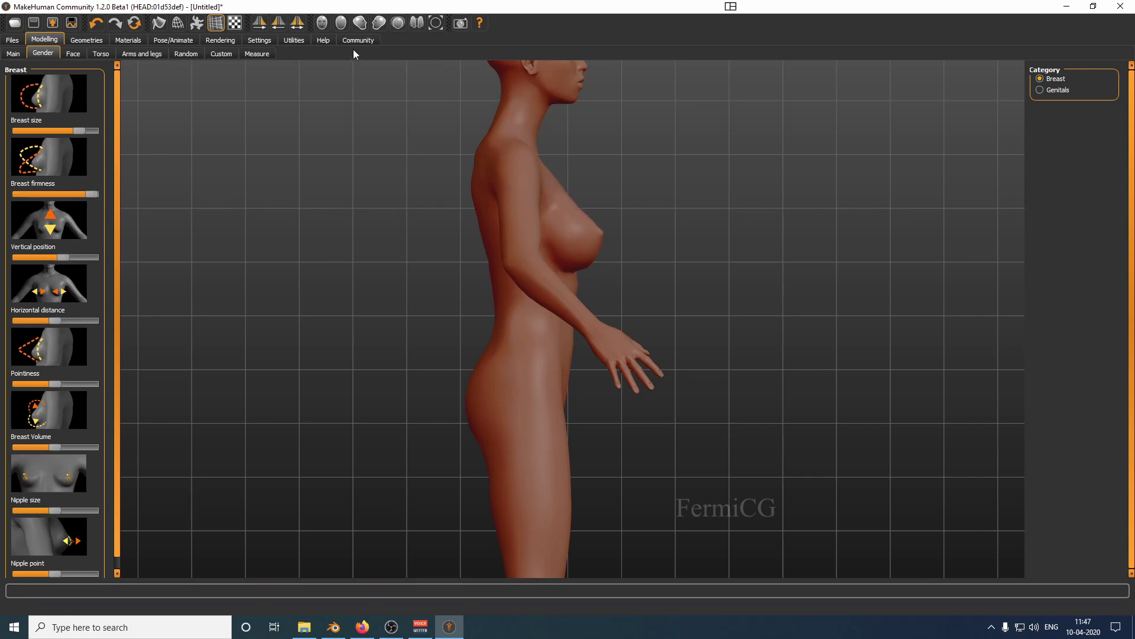
In front view, reduce the breasts' Horizontal distance to about one third and raise Pointiness slightly above the middle.
click(342, 25)
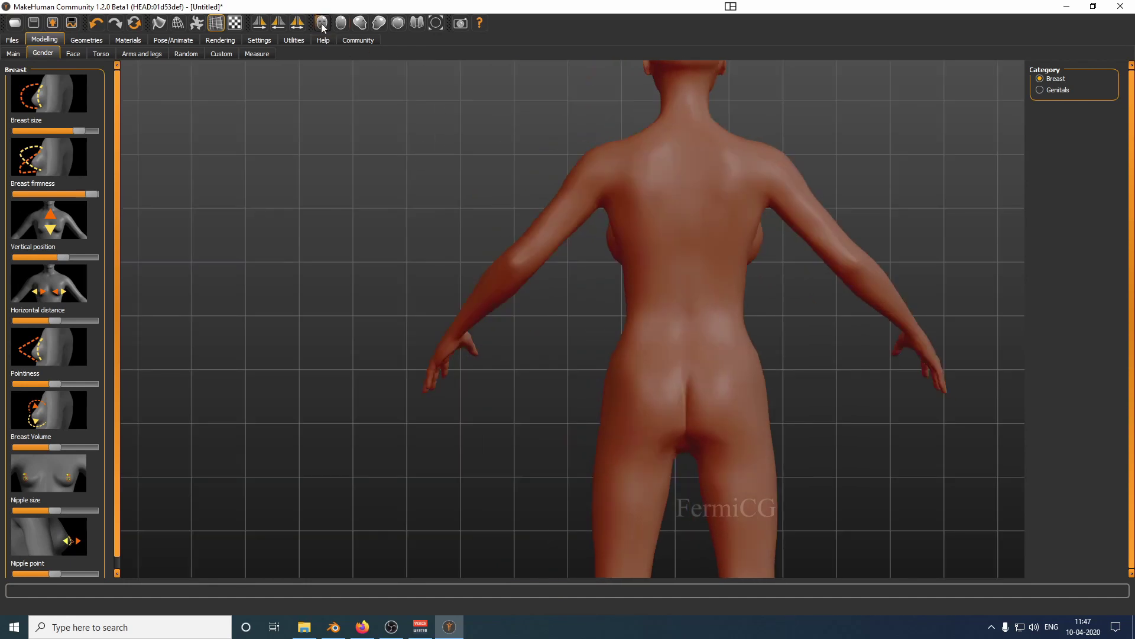
click(323, 24)
drag(50, 320, 40, 324)
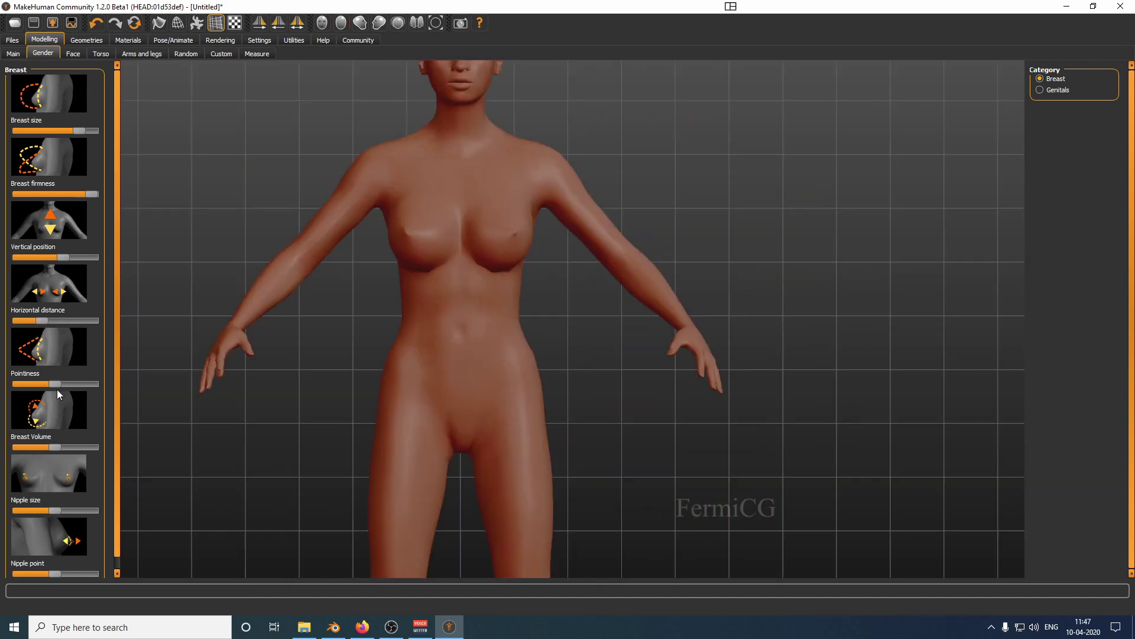
drag(41, 385, 63, 385)
Open the Face modelling settings and review the head shape options with the head and upper body in view.
drag(119, 360, 120, 285)
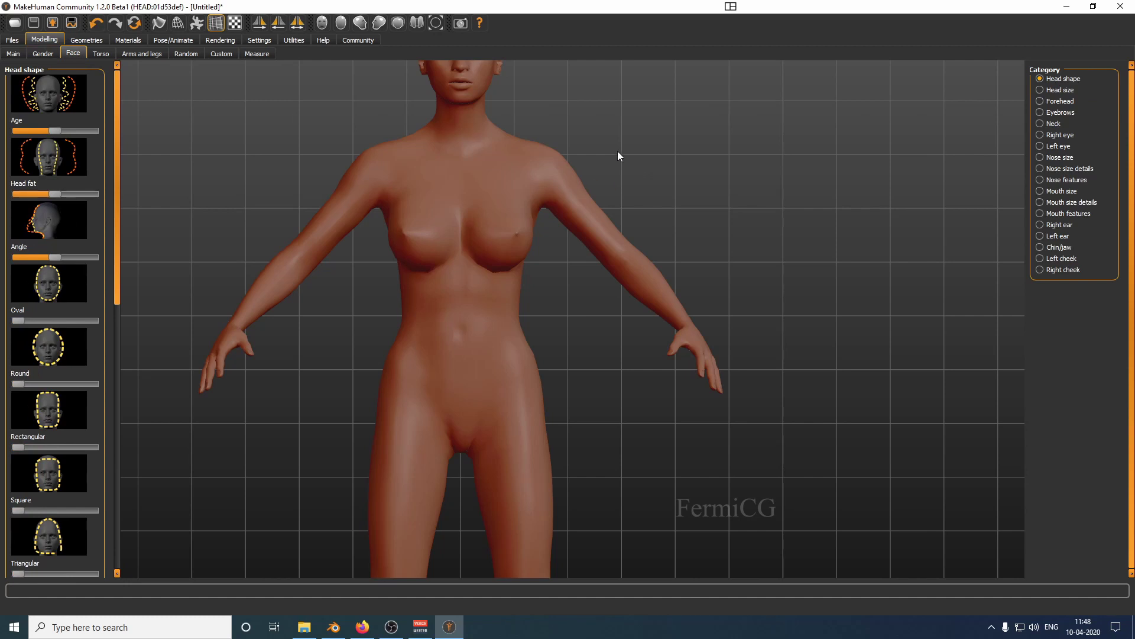
middle_drag(574, 123, 589, 187)
scroll(467, 112, down, 6)
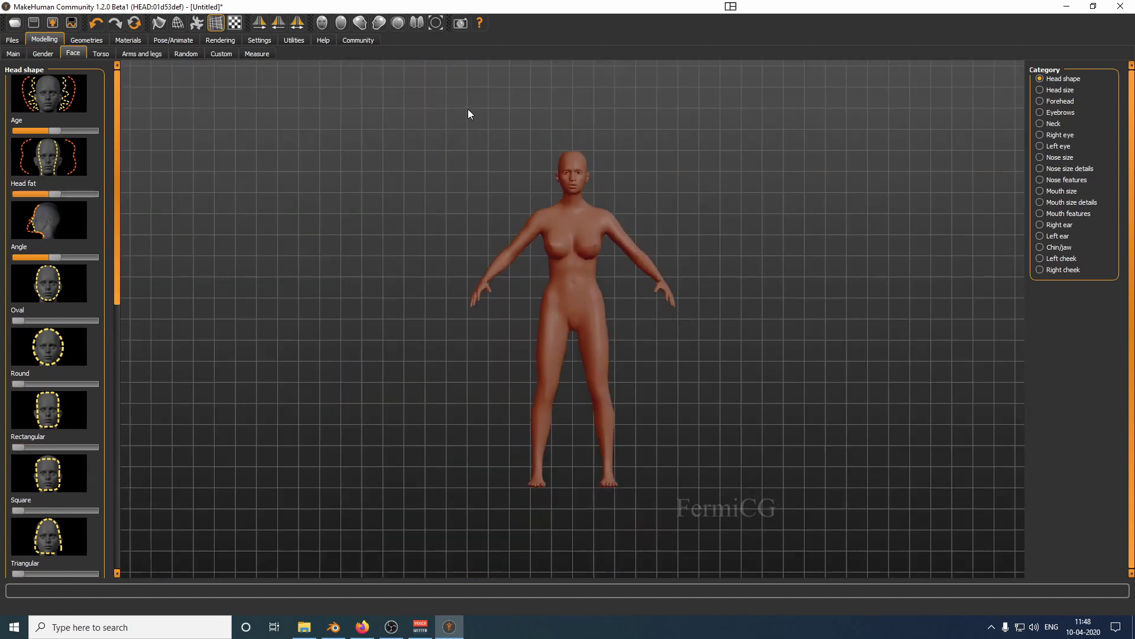
scroll(519, 109, up, 4)
scroll(609, 136, up, 5)
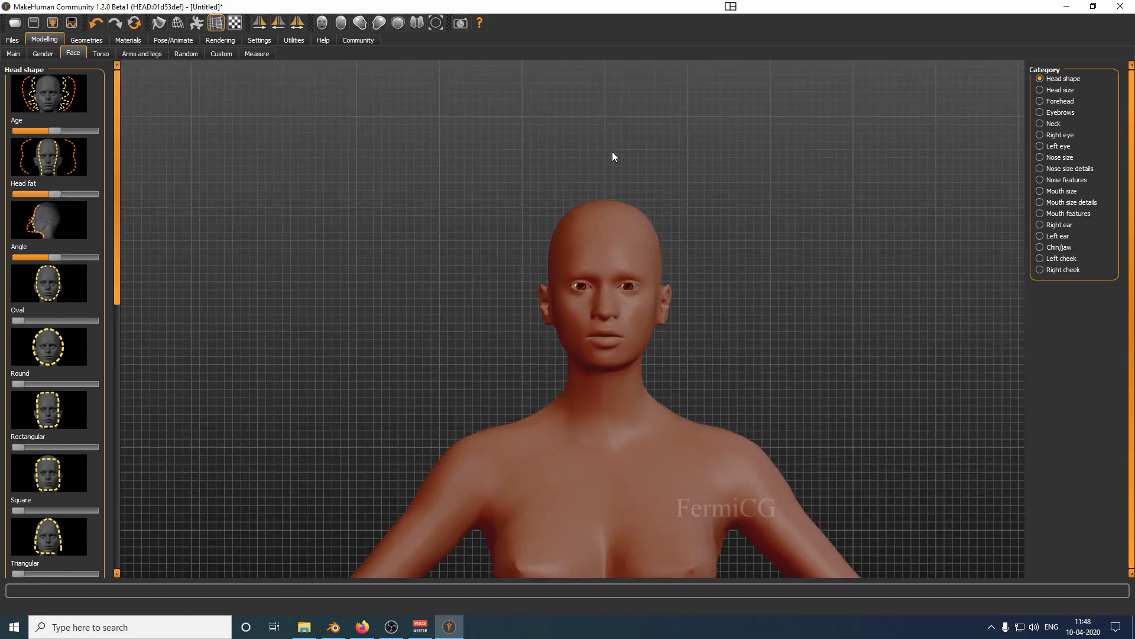
scroll(614, 166, down, 2)
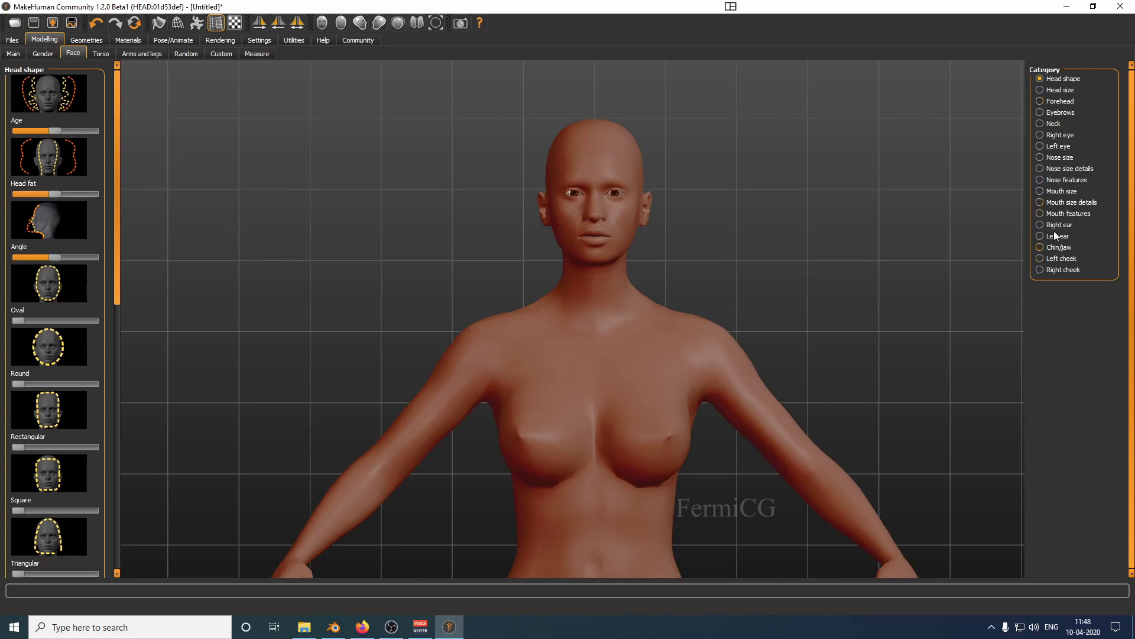
Show the Genitals category of the Gender settings and examine the figure's pelvic area.
click(51, 53)
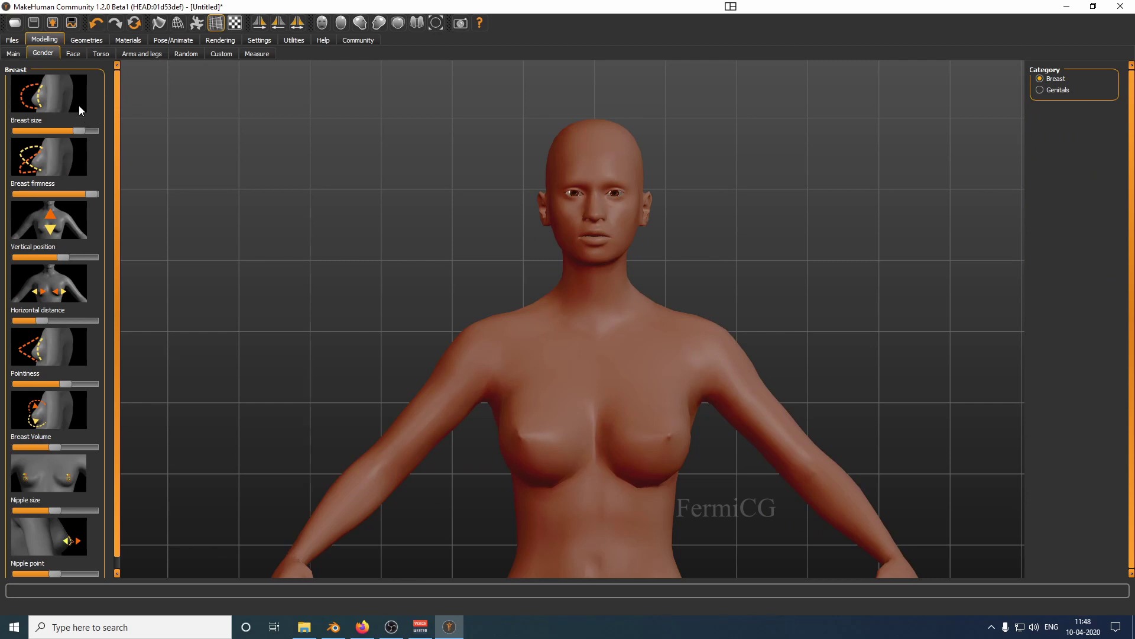
click(1058, 92)
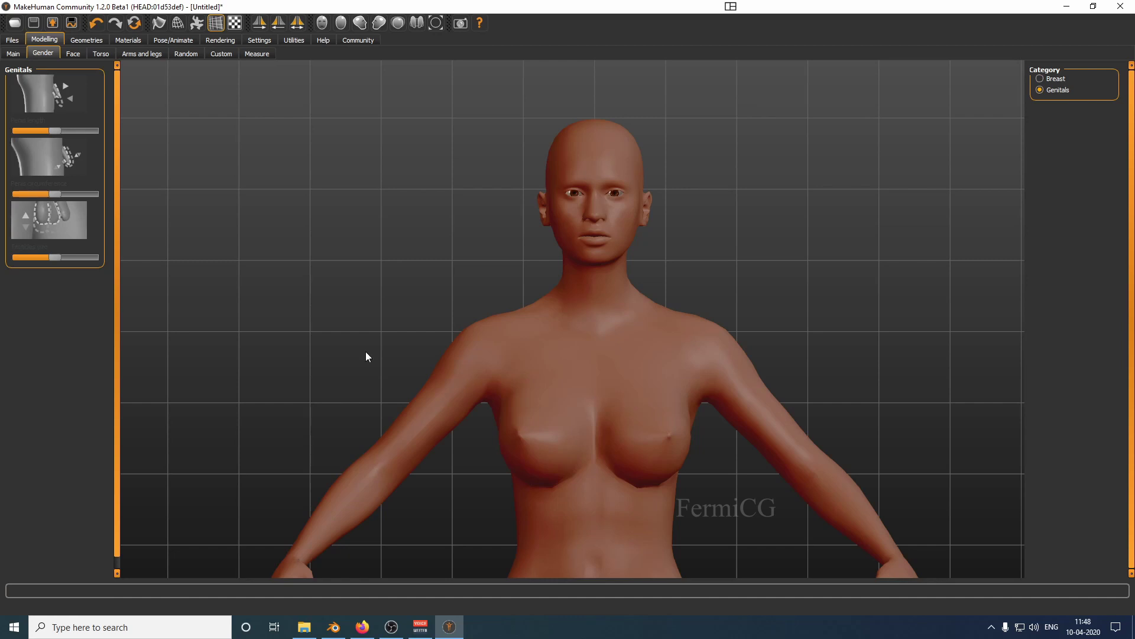
middle_drag(456, 339, 453, 263)
scroll(453, 271, up, 3)
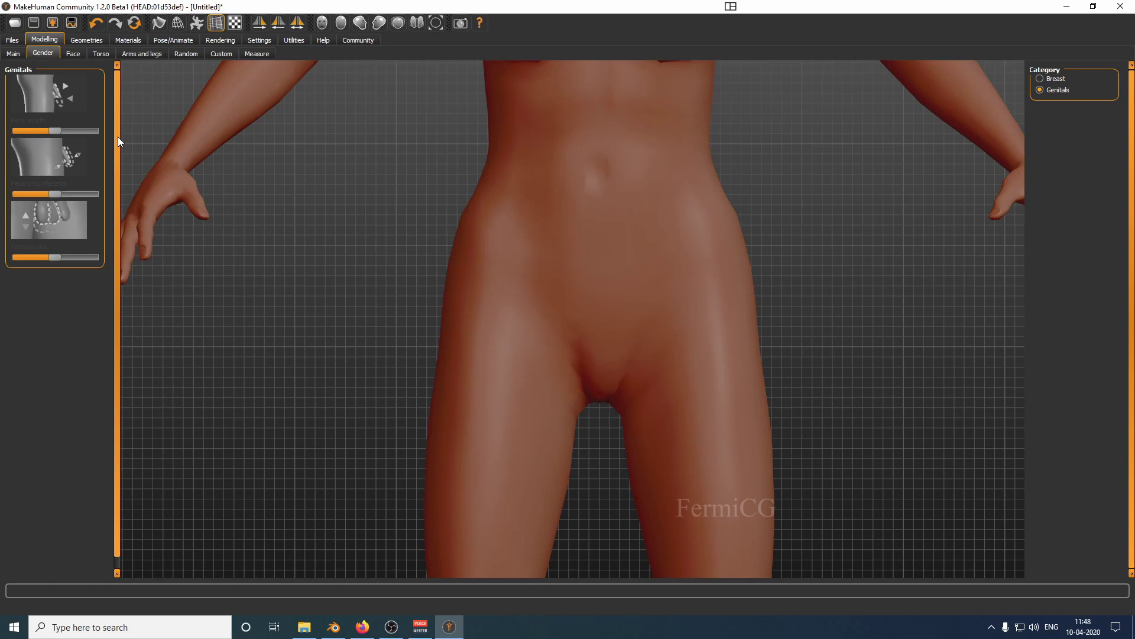
In the Face settings, lower the head shape's Age and Head fat below the middle and Angle marginally.
click(72, 54)
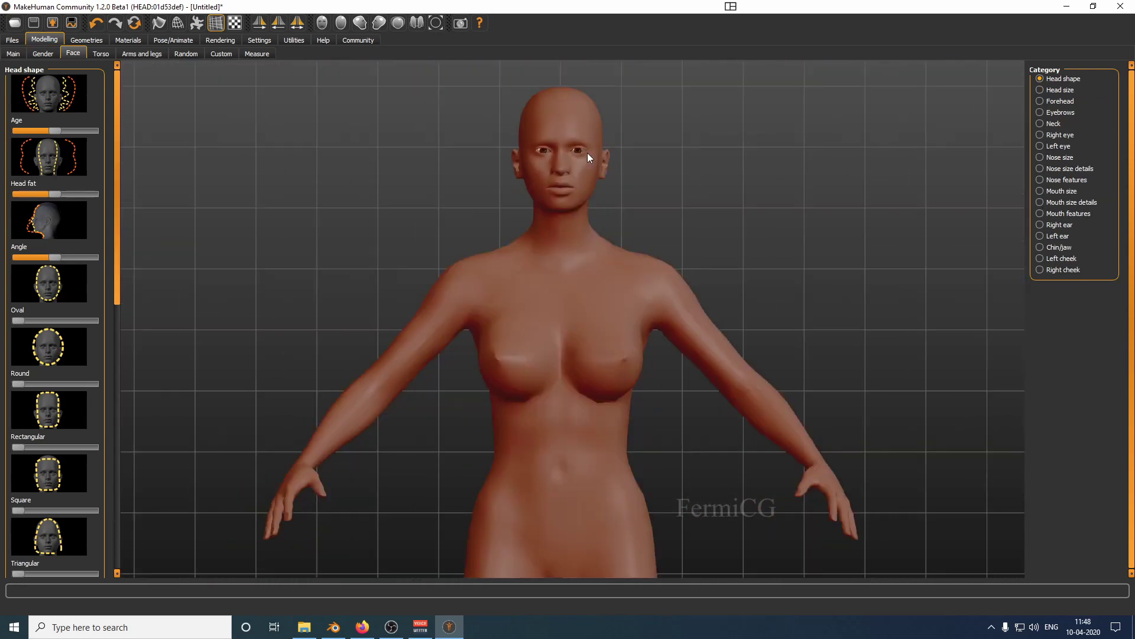
scroll(583, 157, up, 3)
scroll(555, 357, up, 3)
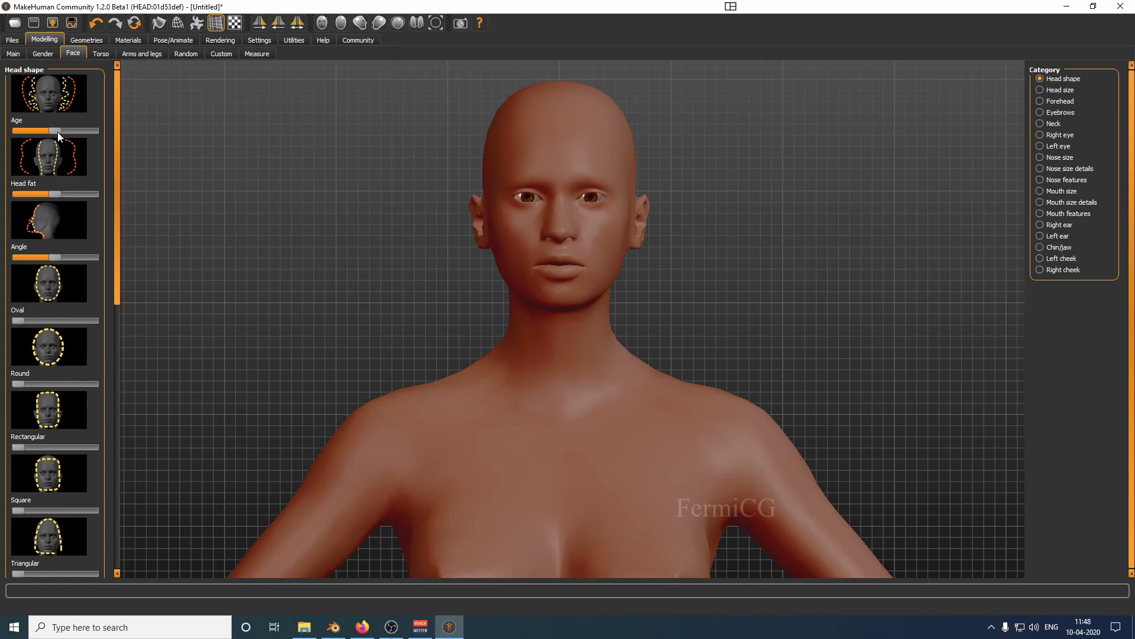
mouse_move(52, 132)
mouse_down()
mouse_move(13, 121)
mouse_move(97, 112)
mouse_move(49, 121)
mouse_up()
mouse_move(45, 193)
mouse_down()
mouse_move(22, 193)
mouse_move(131, 189)
mouse_move(44, 194)
mouse_up()
mouse_move(52, 258)
mouse_down()
mouse_move(24, 257)
mouse_move(69, 250)
mouse_move(53, 249)
mouse_up()
mouse_move(22, 320)
mouse_down()
mouse_move(70, 318)
mouse_move(18, 318)
mouse_up()
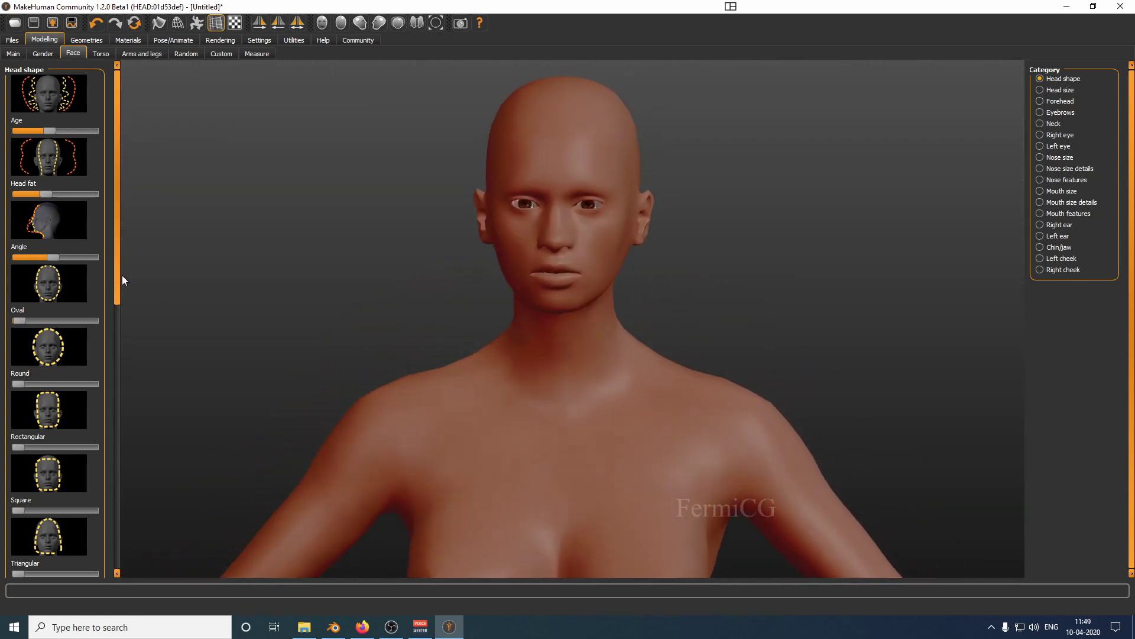
Check the head in right view and lower the head shape's Angle to about one third.
drag(122, 276, 128, 265)
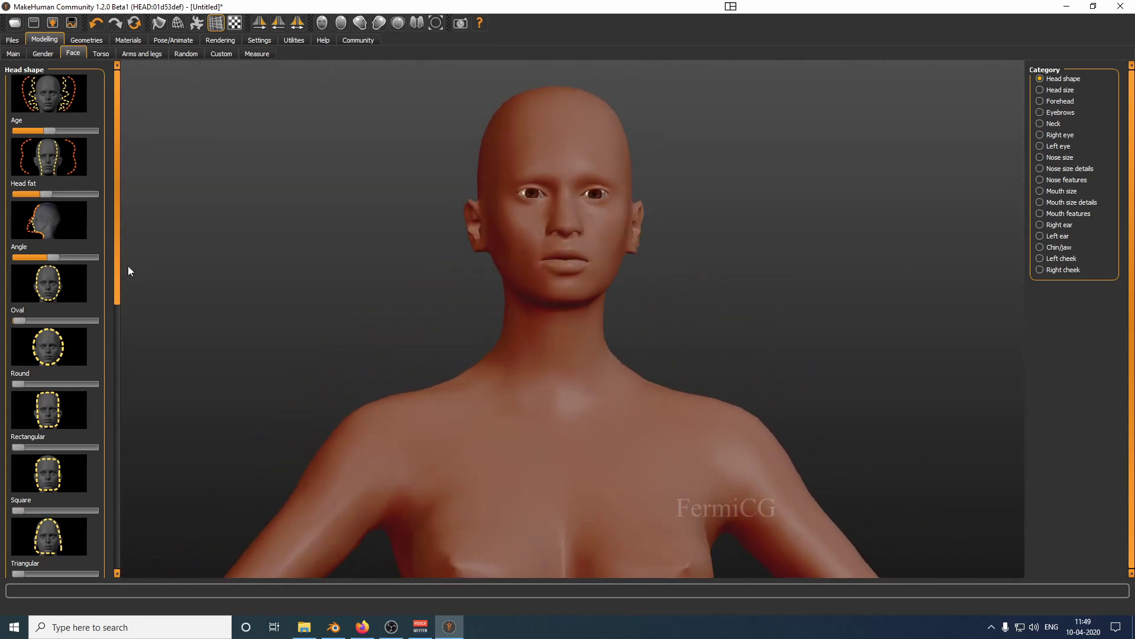
click(359, 23)
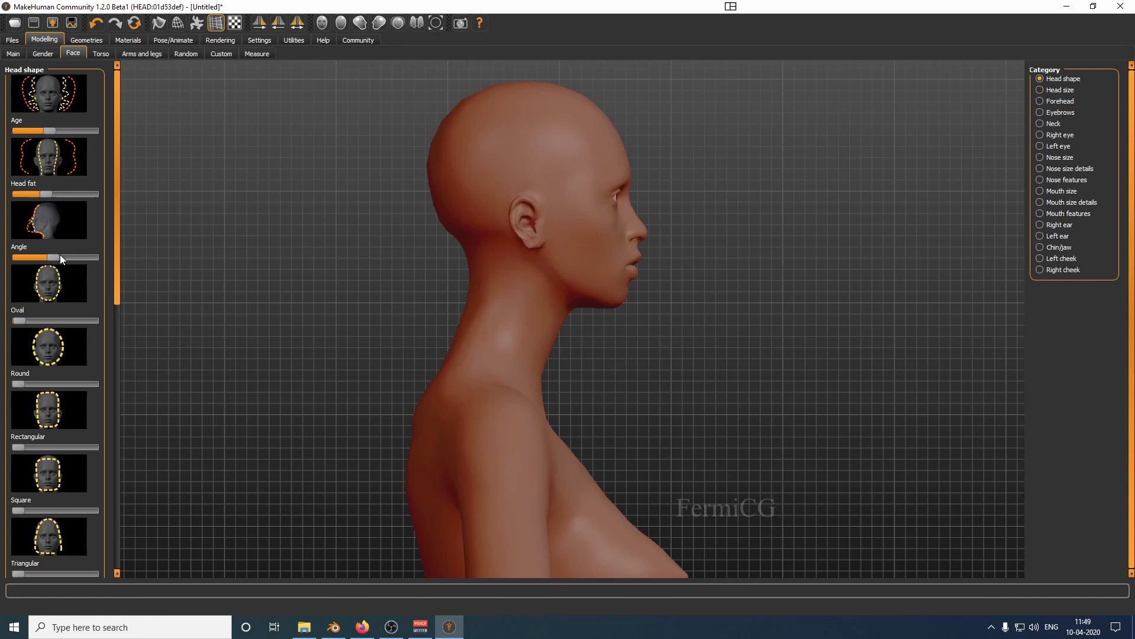
mouse_move(54, 261)
mouse_down()
mouse_move(24, 260)
mouse_move(56, 258)
mouse_move(41, 258)
mouse_up()
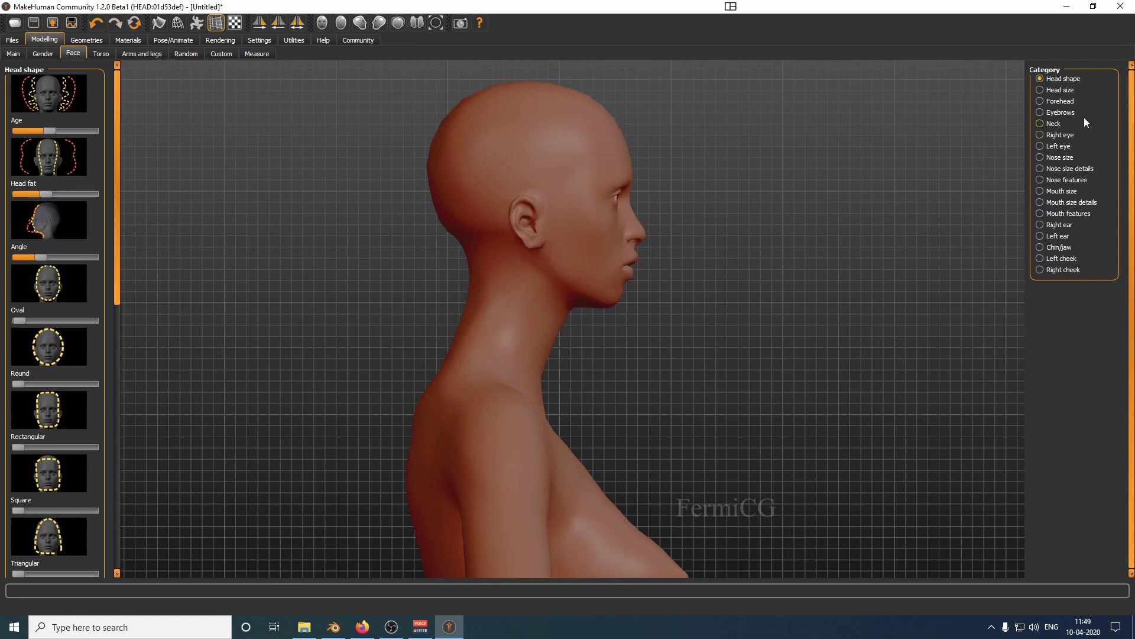
Try the head size's Scale depth, Scale horizontally, Move vertically and Move depth settings, undoing the changes.
click(1060, 90)
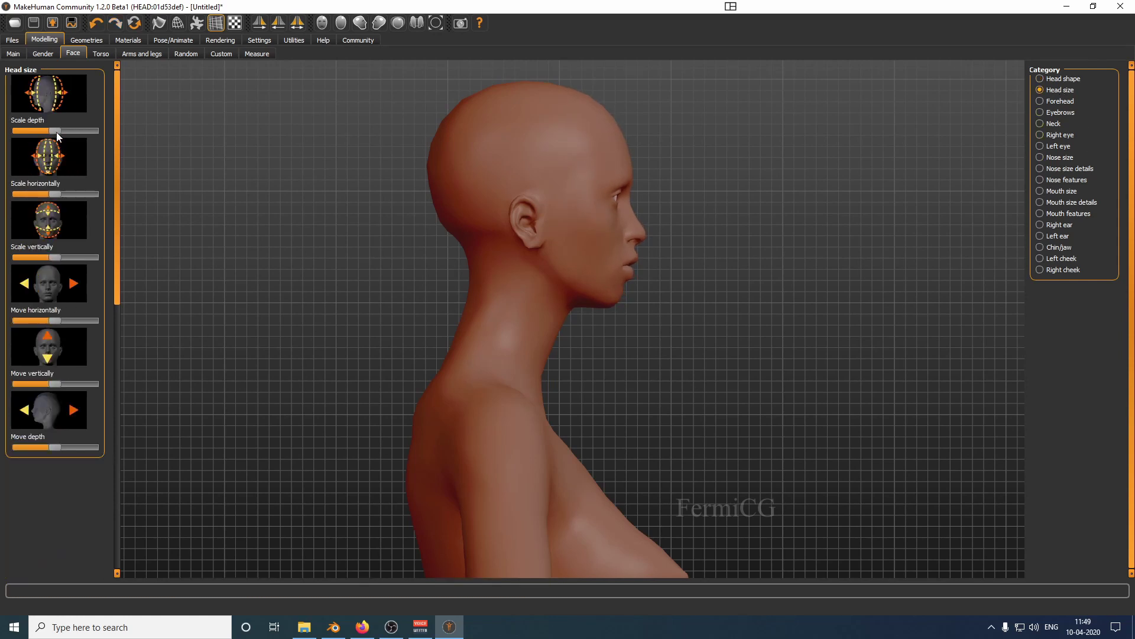
drag(57, 135, 55, 135)
key(ctrl+z)
drag(85, 193, 86, 193)
key(ctrl+z)
drag(58, 384, 91, 382)
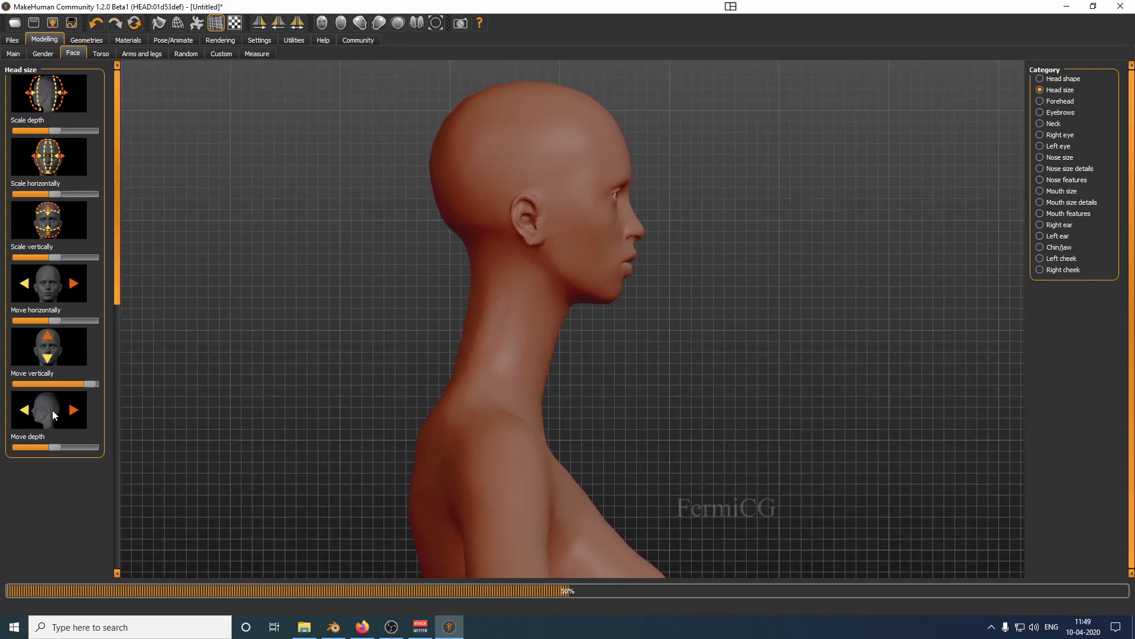
key(ctrl+z)
mouse_move(52, 445)
mouse_down()
mouse_move(34, 445)
mouse_move(62, 438)
mouse_move(7, 439)
mouse_move(93, 439)
mouse_move(54, 438)
mouse_up()
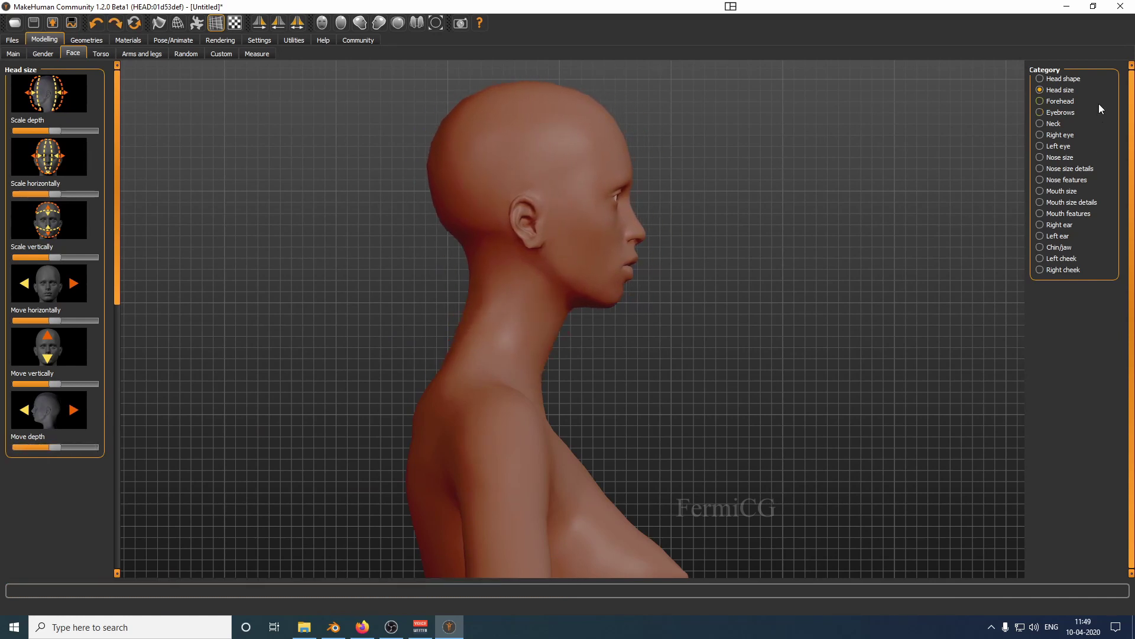
Try the Forehead bulge and Eyebrows bulge settings on the head in profile, undoing the changes.
click(1059, 101)
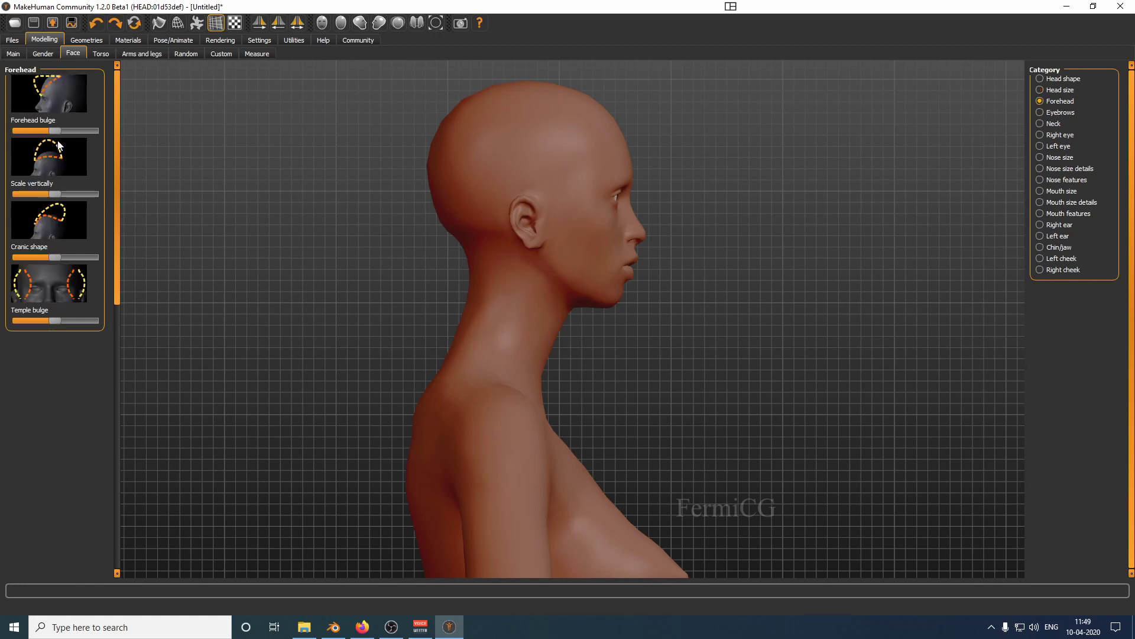
mouse_move(58, 130)
mouse_down()
mouse_move(87, 126)
mouse_move(58, 130)
mouse_up()
click(187, 54)
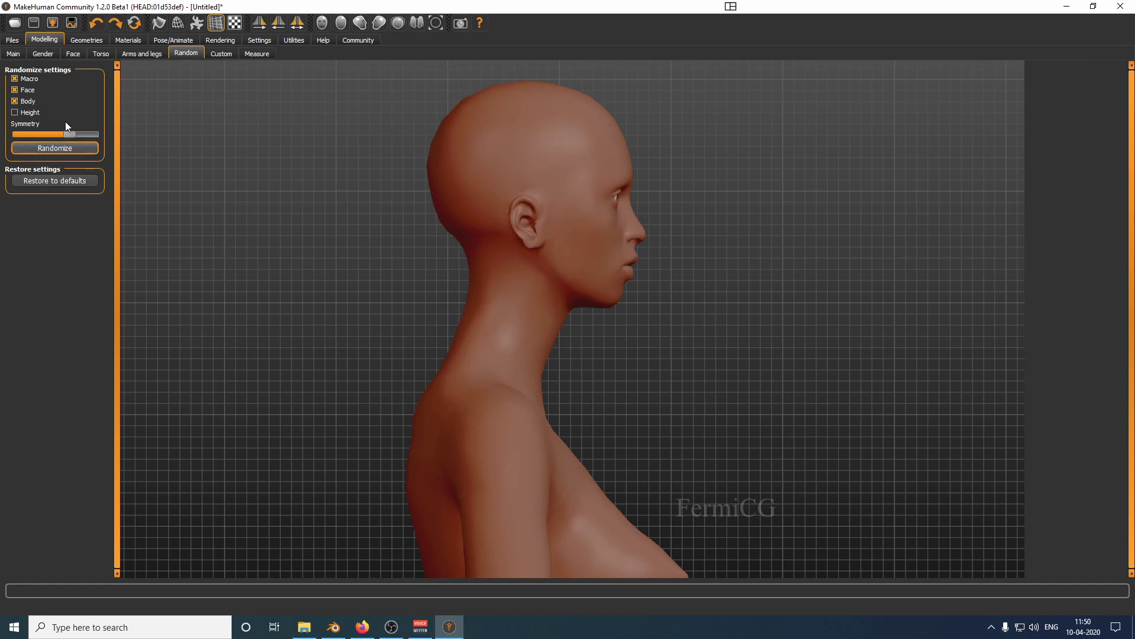
click(66, 53)
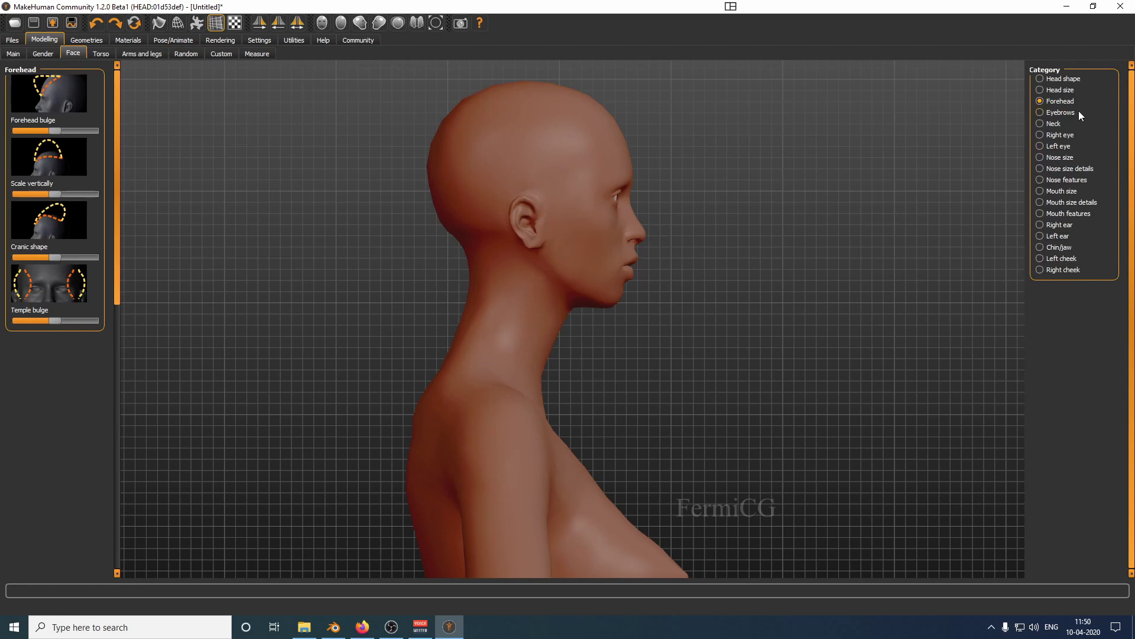
click(1061, 113)
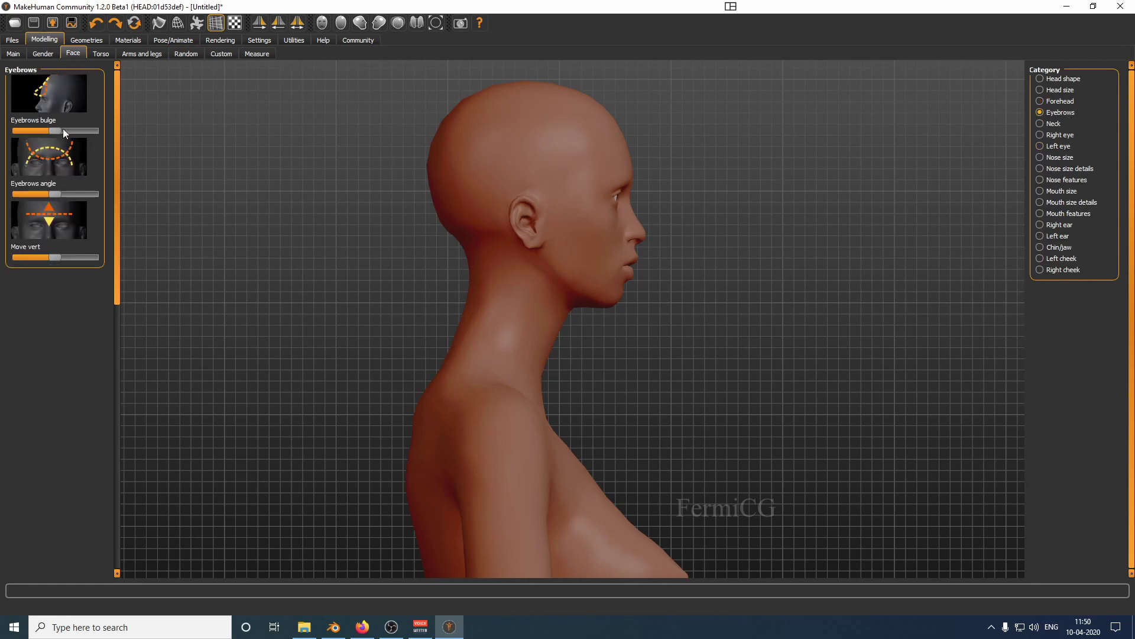
drag(54, 130, 2, 131)
key(ctrl+z)
Review the Neck and Right eye settings in front view and set the right eye's Eye bag volume slightly below the middle.
click(1060, 134)
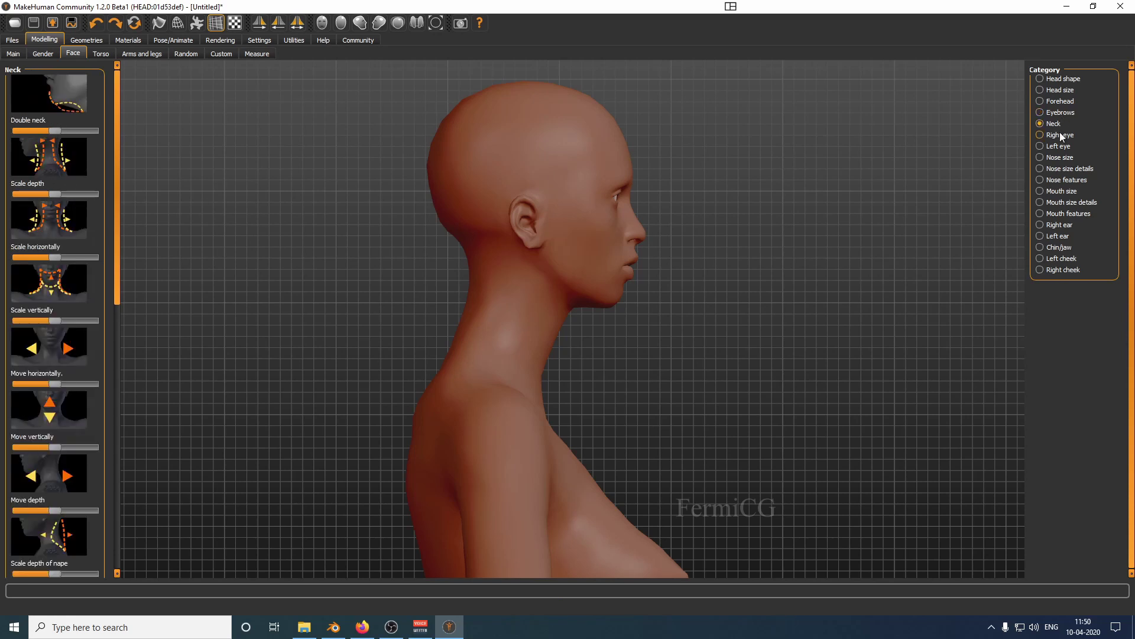
click(1055, 123)
click(1060, 135)
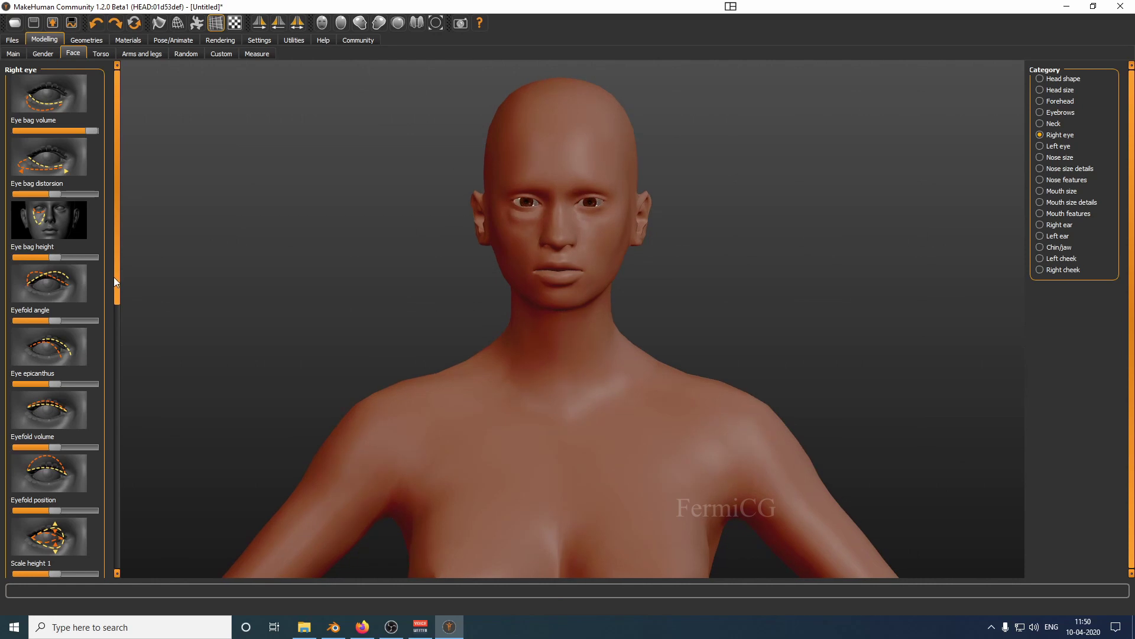
drag(117, 301, 130, 448)
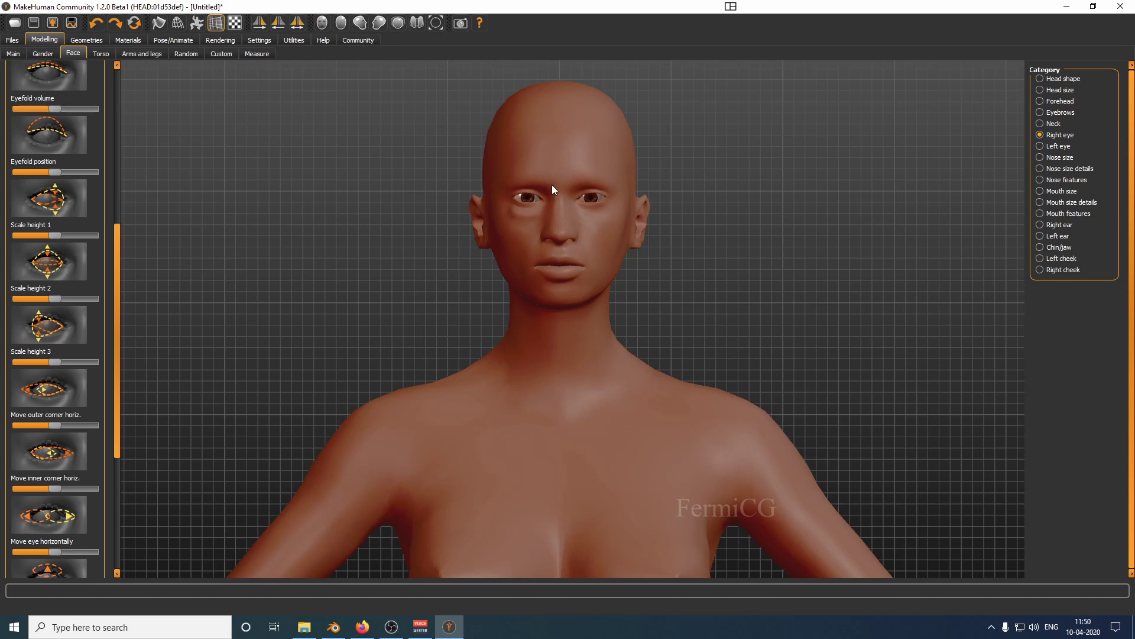
drag(116, 248, 114, 81)
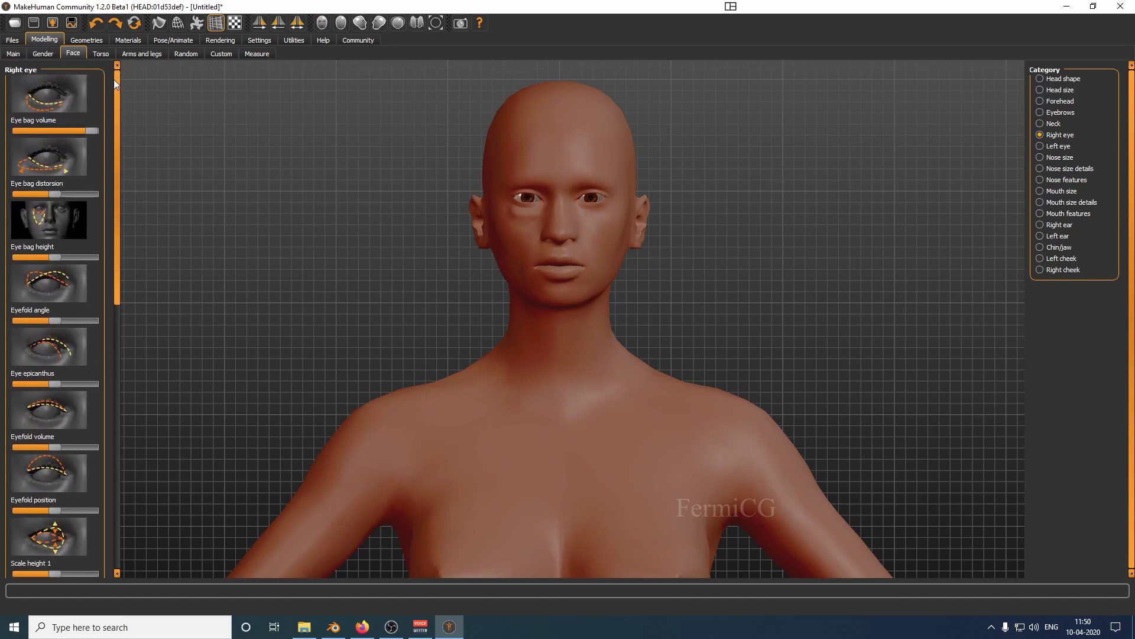
click(51, 130)
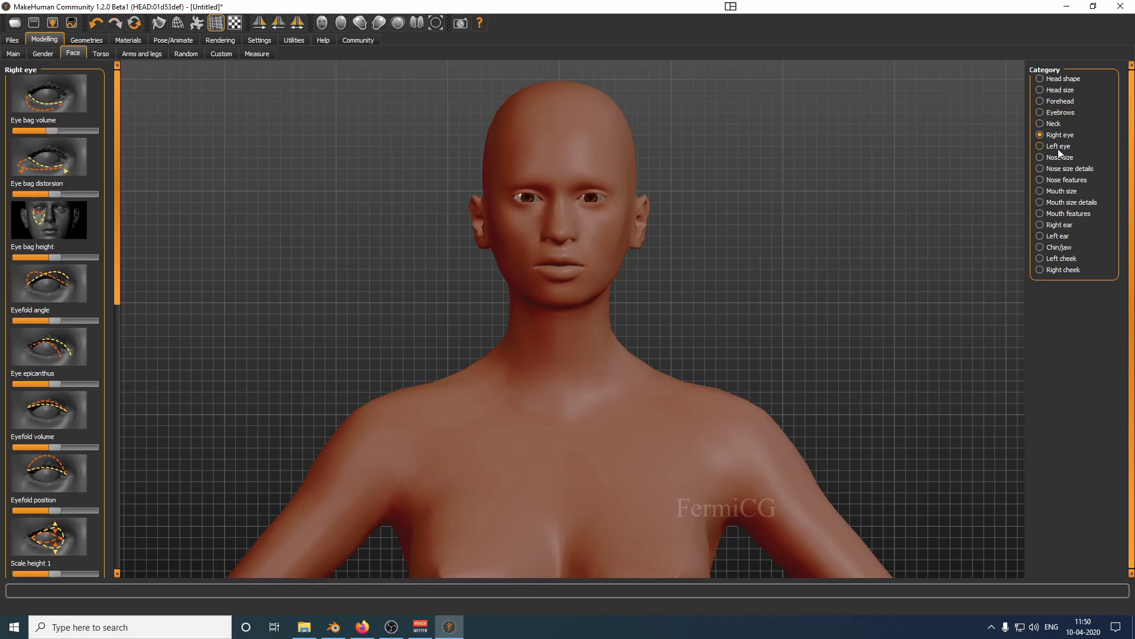
Show the Nose size settings with the head up close and raise Move vertically slightly above the middle.
click(1061, 158)
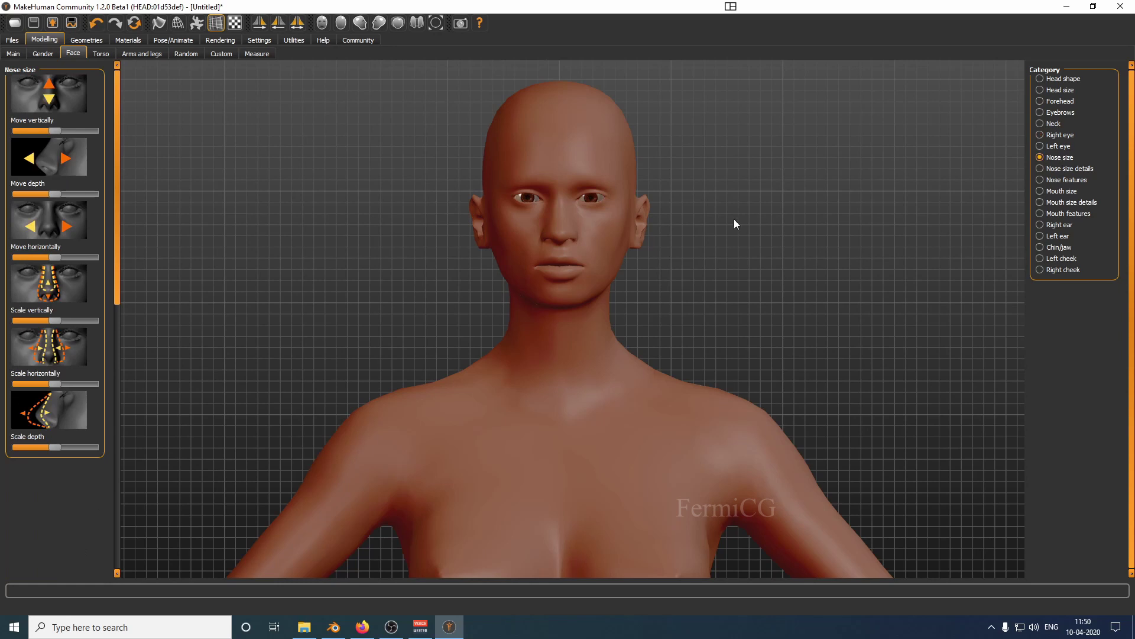
scroll(557, 195, down, 3)
scroll(576, 216, up, 3)
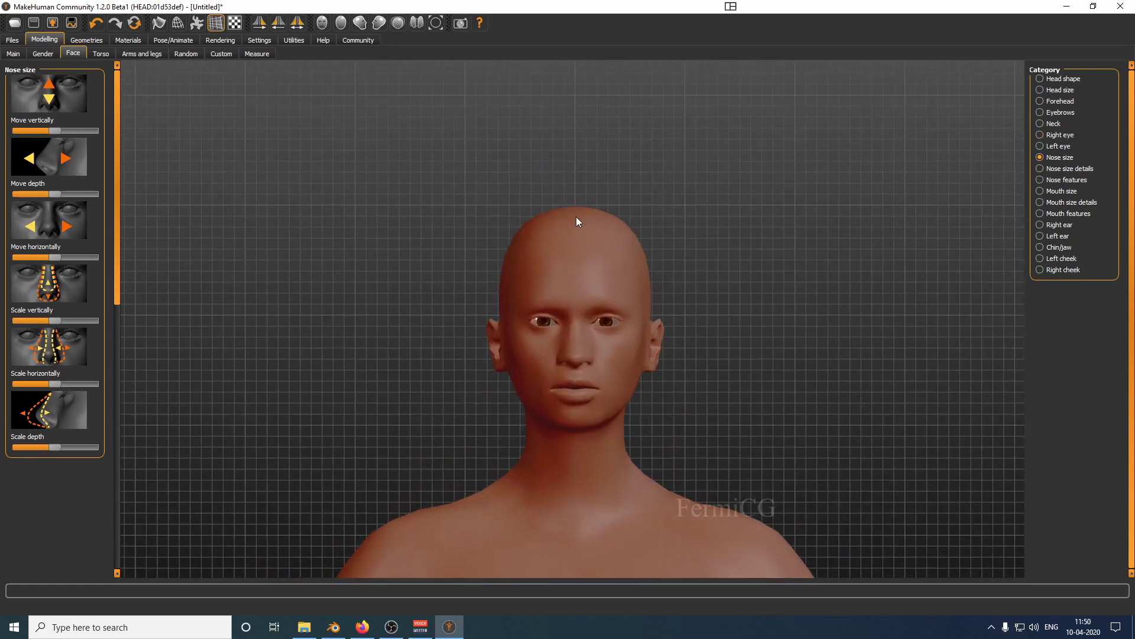
scroll(586, 328, up, 3)
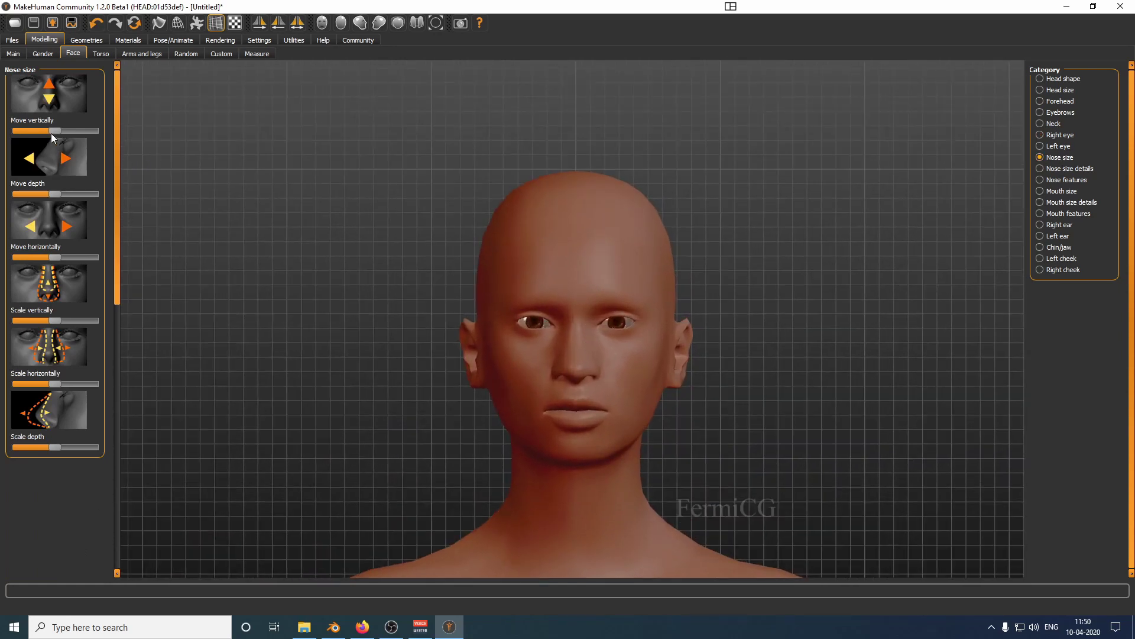
mouse_move(51, 133)
mouse_down()
mouse_move(86, 127)
mouse_move(1, 137)
mouse_move(83, 130)
mouse_move(67, 122)
mouse_up()
In right view, return the nose's Move vertically to the middle, lower Move depth slightly and raise Scale vertically to about three quarters.
click(359, 24)
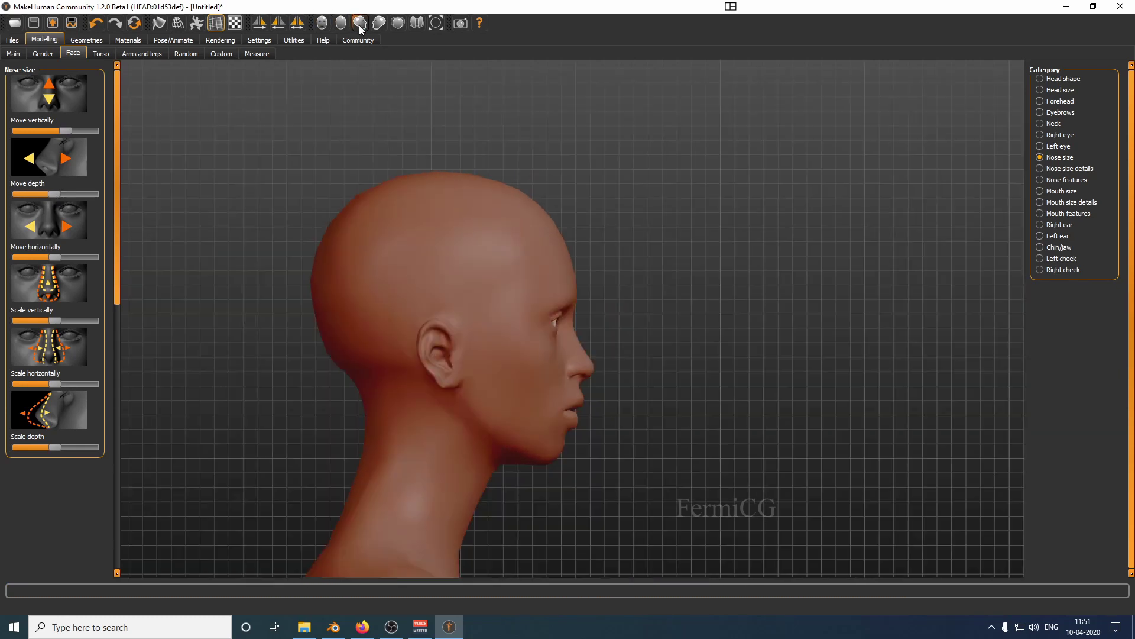
mouse_move(59, 193)
mouse_down()
mouse_move(91, 193)
mouse_move(16, 196)
mouse_move(65, 190)
mouse_move(44, 185)
mouse_up()
drag(64, 132, 54, 130)
mouse_move(54, 257)
mouse_down()
mouse_move(44, 259)
mouse_move(55, 255)
mouse_up()
drag(58, 320, 76, 319)
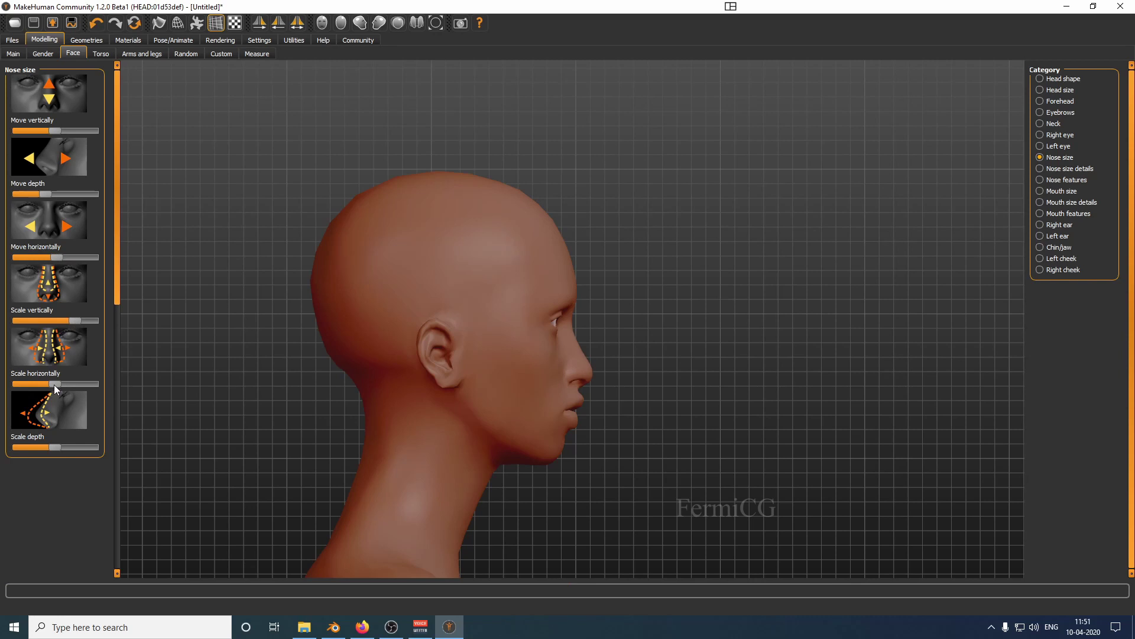
drag(54, 385, 54, 386)
mouse_move(58, 447)
mouse_down()
mouse_move(28, 452)
mouse_move(69, 452)
mouse_move(56, 453)
mouse_up()
In the Nose size details, set Scale nostrils width slightly below the middle and Scale tip width and Move base vert. slightly above it.
click(1078, 169)
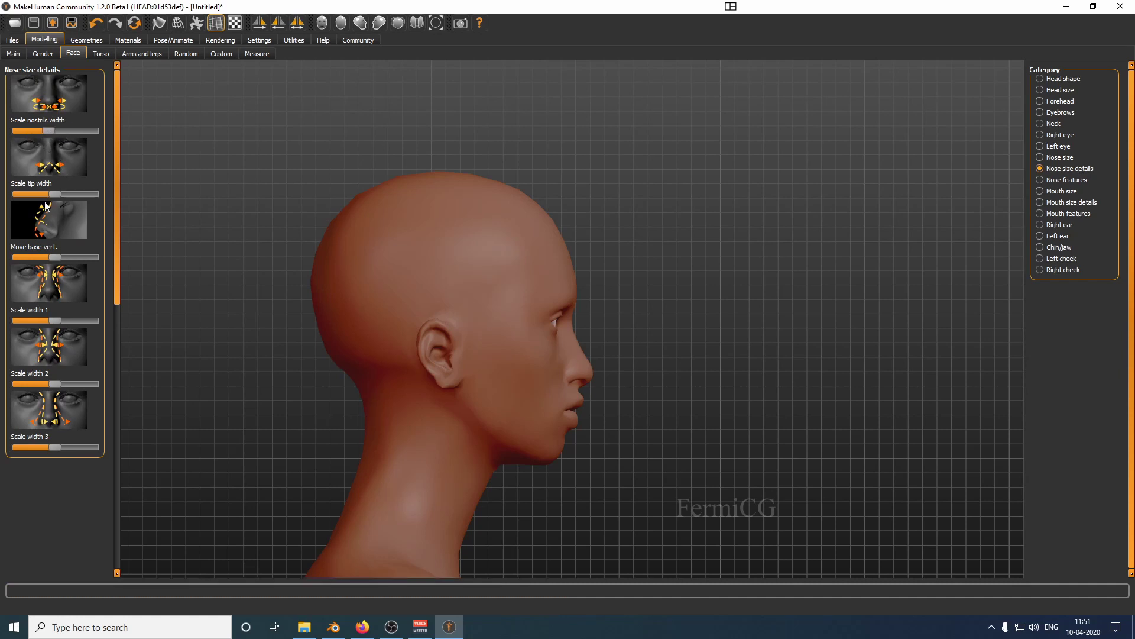
drag(50, 196, 64, 197)
drag(56, 258, 63, 259)
In the Nose features, raise Compression to about four fifths, lower Curve and Greek slightly below the middle, and adjust Volume.
click(1068, 181)
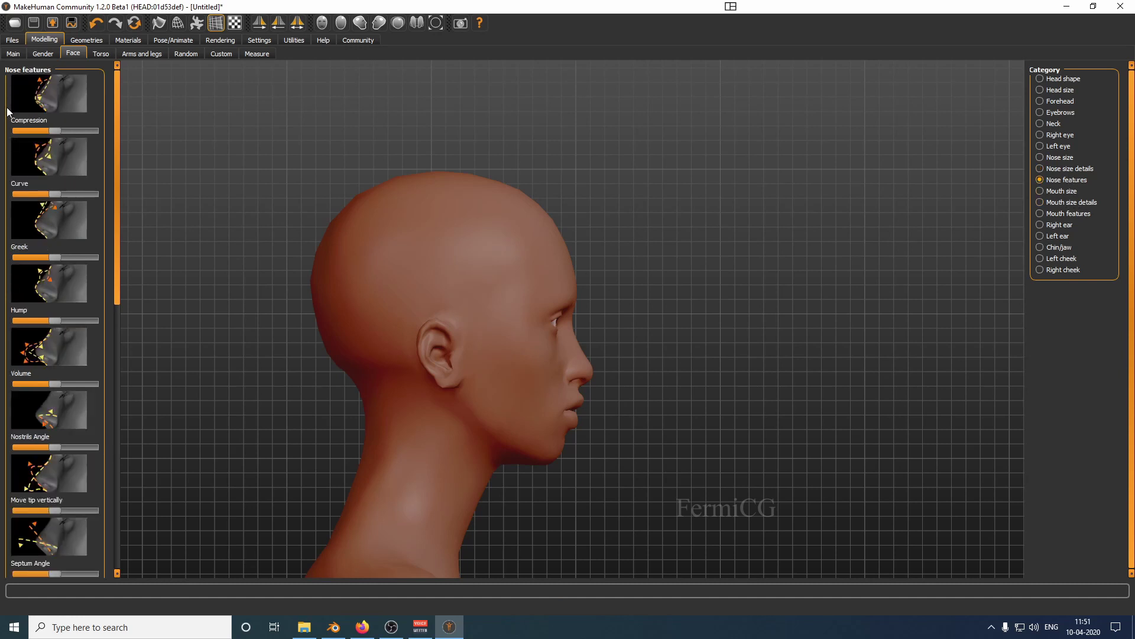
drag(52, 127, 81, 131)
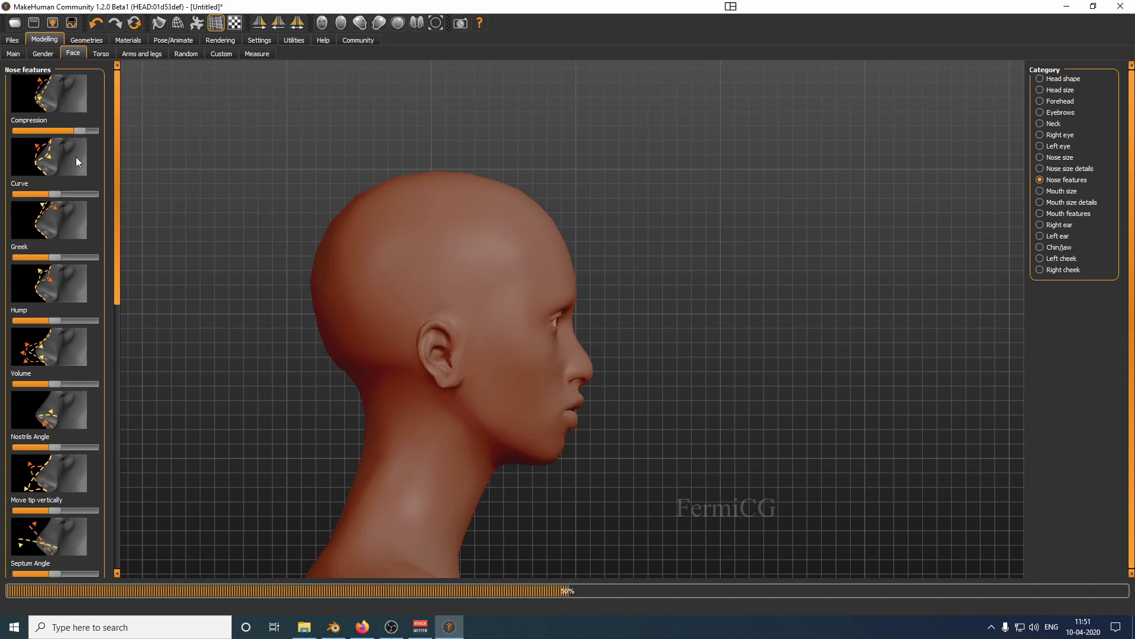
mouse_move(54, 196)
mouse_down()
mouse_move(65, 190)
mouse_move(52, 191)
mouse_up()
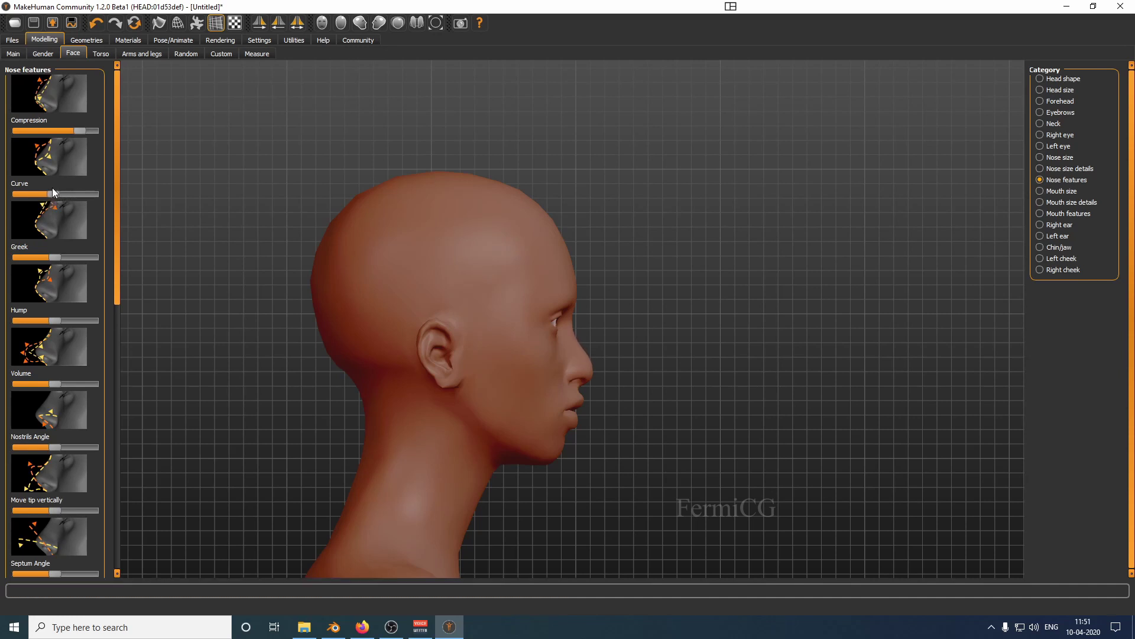
mouse_move(56, 258)
mouse_down()
mouse_move(66, 257)
mouse_move(45, 256)
mouse_up()
mouse_move(70, 385)
mouse_down()
mouse_move(27, 386)
mouse_move(50, 385)
mouse_up()
For the Mouth size, raise Scale horizontally to about three quarters, lower Scale vertically and Scale depth slightly, and raise Move horizontally marginally.
click(1069, 191)
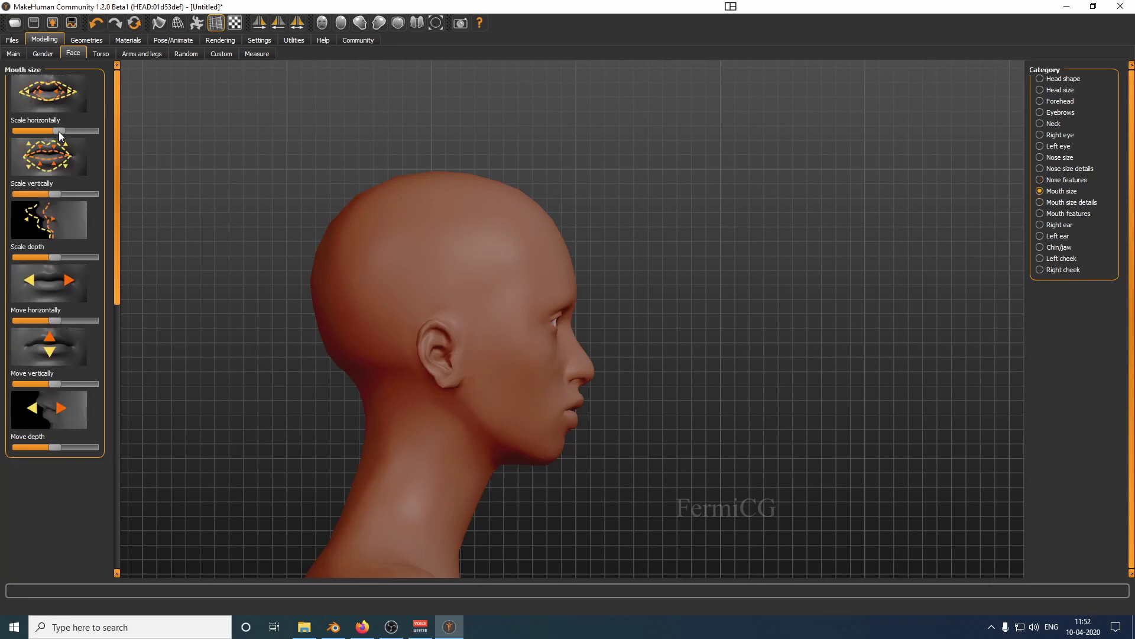
drag(71, 133, 75, 132)
mouse_move(55, 194)
mouse_down()
mouse_move(83, 190)
mouse_move(20, 192)
mouse_move(53, 194)
mouse_up()
mouse_move(57, 256)
mouse_down()
mouse_move(71, 255)
mouse_move(52, 256)
mouse_up()
drag(76, 319, 59, 319)
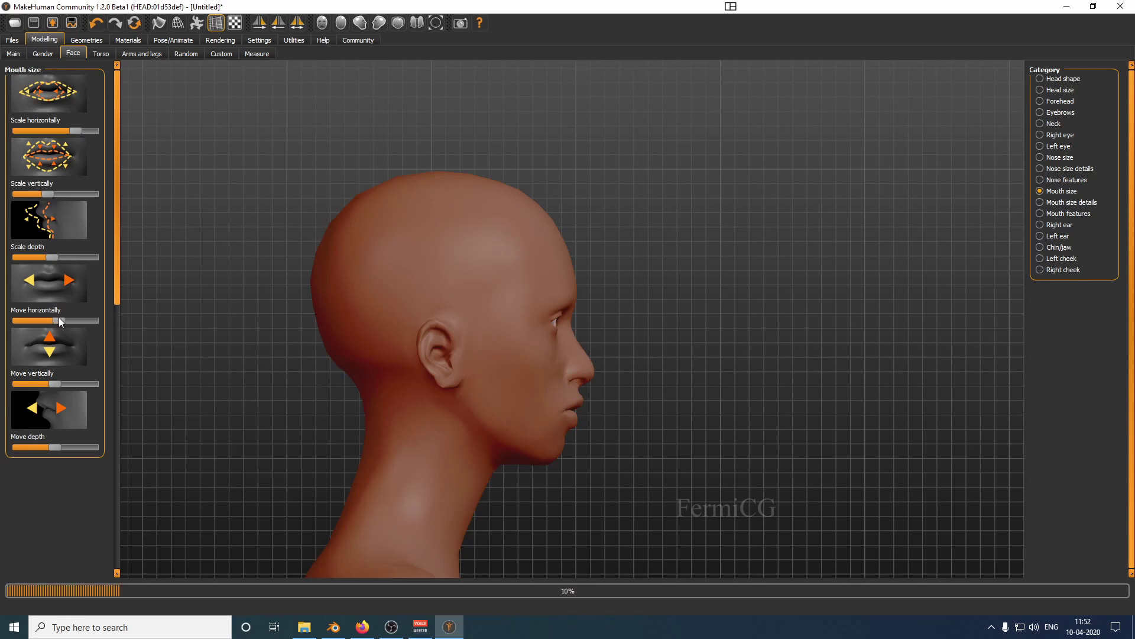
In the Mouth features, set Dimples slightly above the middle and Laugh-lines slightly below it, and show the face from the front.
click(1070, 203)
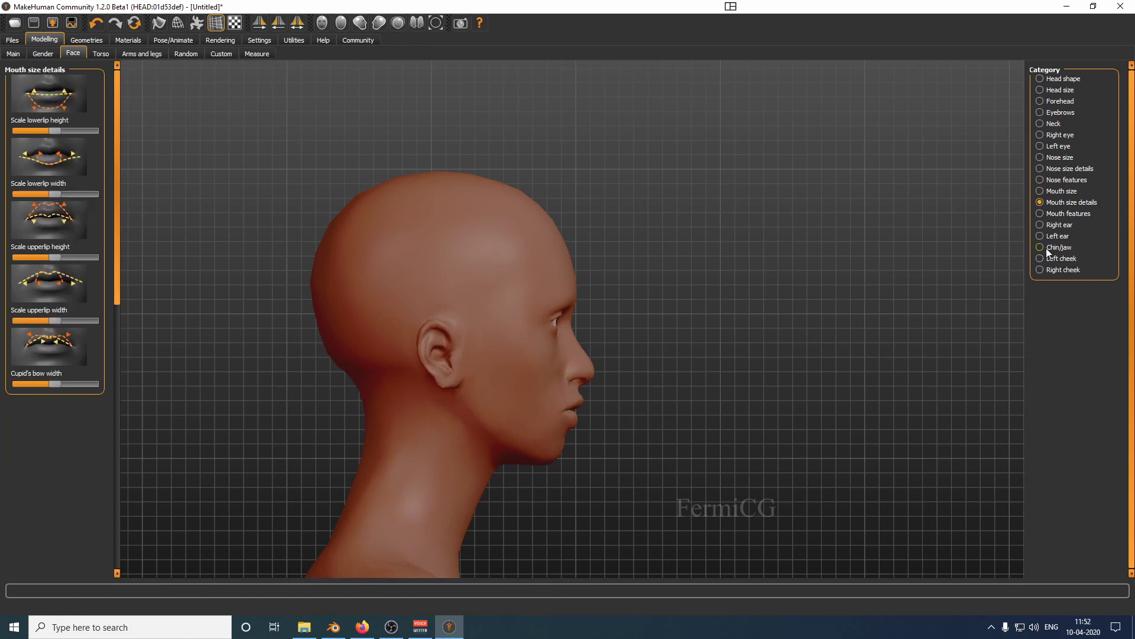
click(1063, 213)
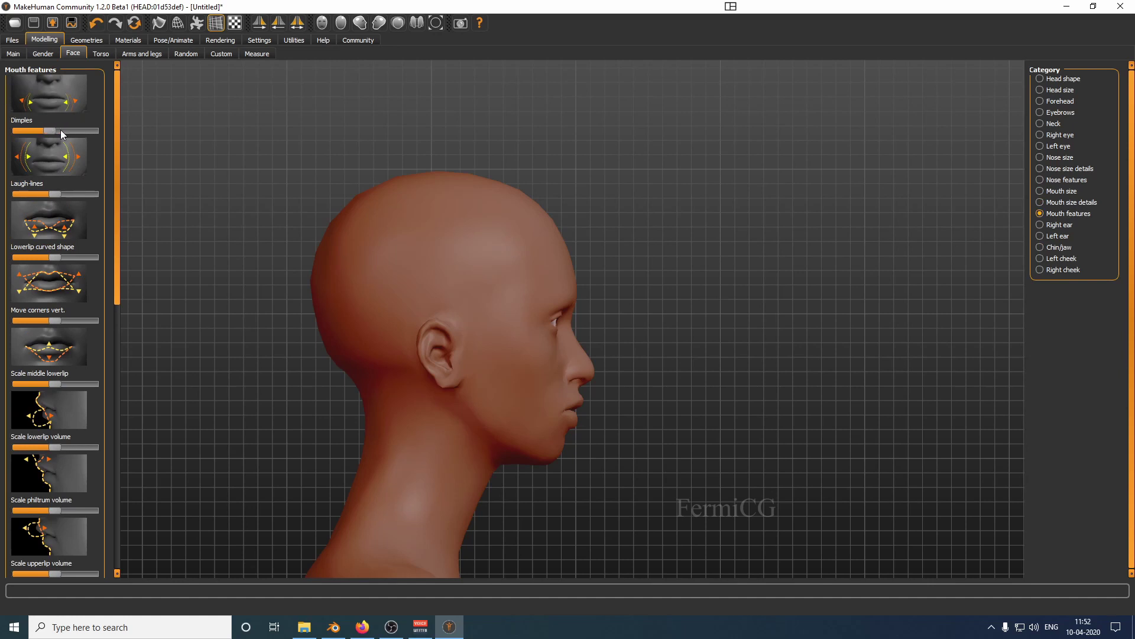
drag(60, 130, 82, 137)
click(323, 24)
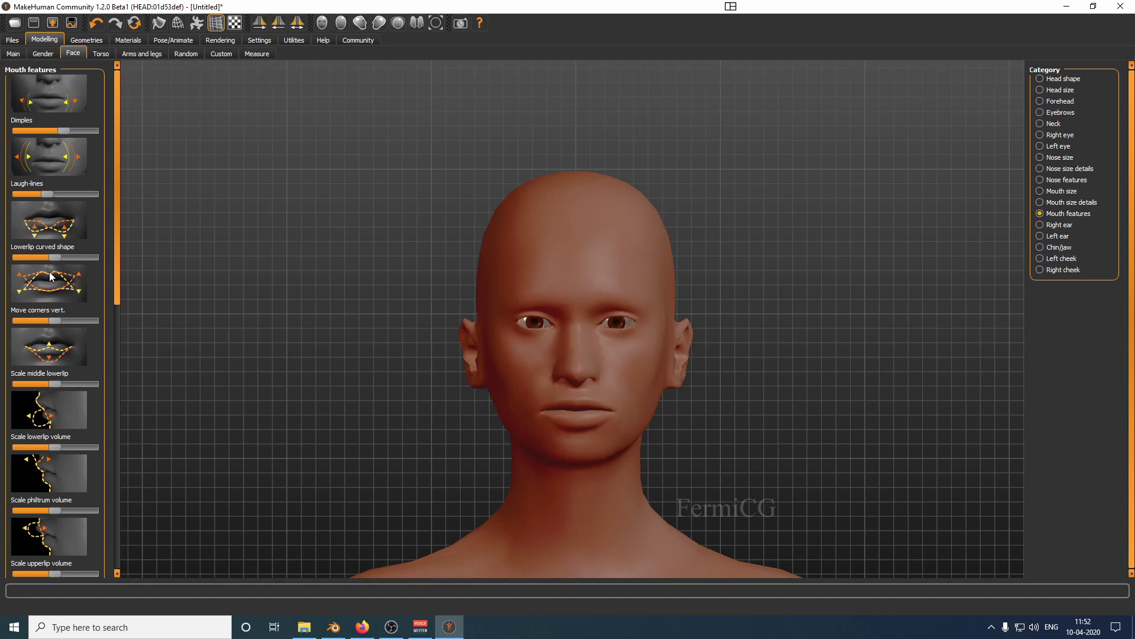
Set Lowerlip curved shape to its minimum, raise Move corners vert. slightly and lower Scale middle lowerlip to about one quarter.
drag(57, 258, 5, 264)
mouse_move(58, 321)
mouse_down()
mouse_move(91, 320)
mouse_move(5, 318)
mouse_move(80, 317)
mouse_move(58, 321)
mouse_up()
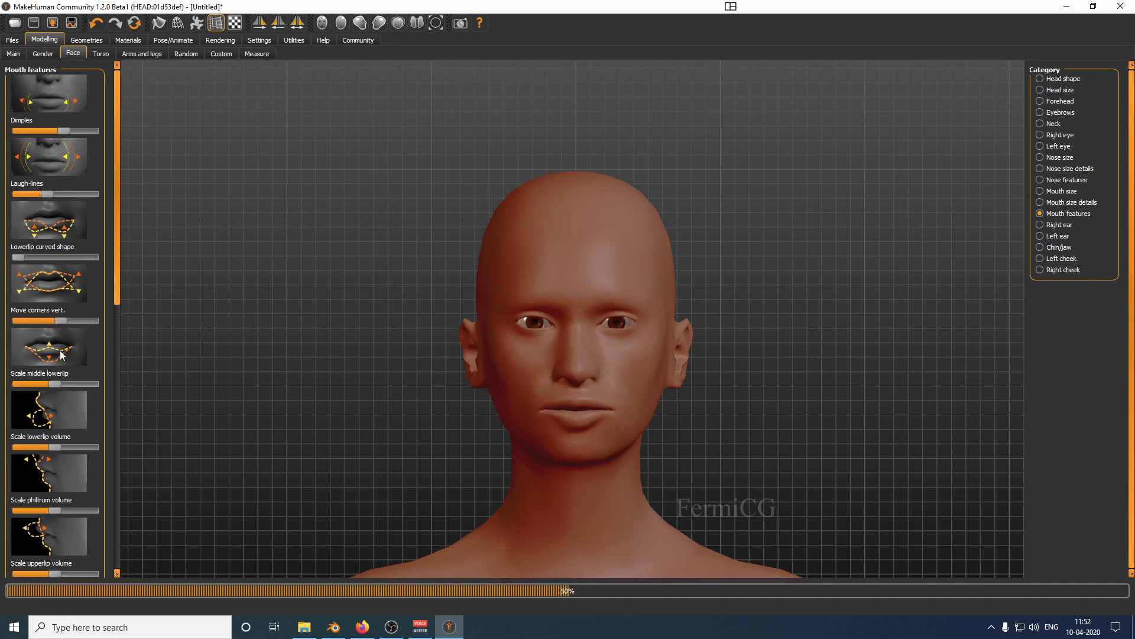
mouse_move(56, 384)
mouse_down()
mouse_move(76, 381)
mouse_move(3, 386)
mouse_move(38, 385)
mouse_up()
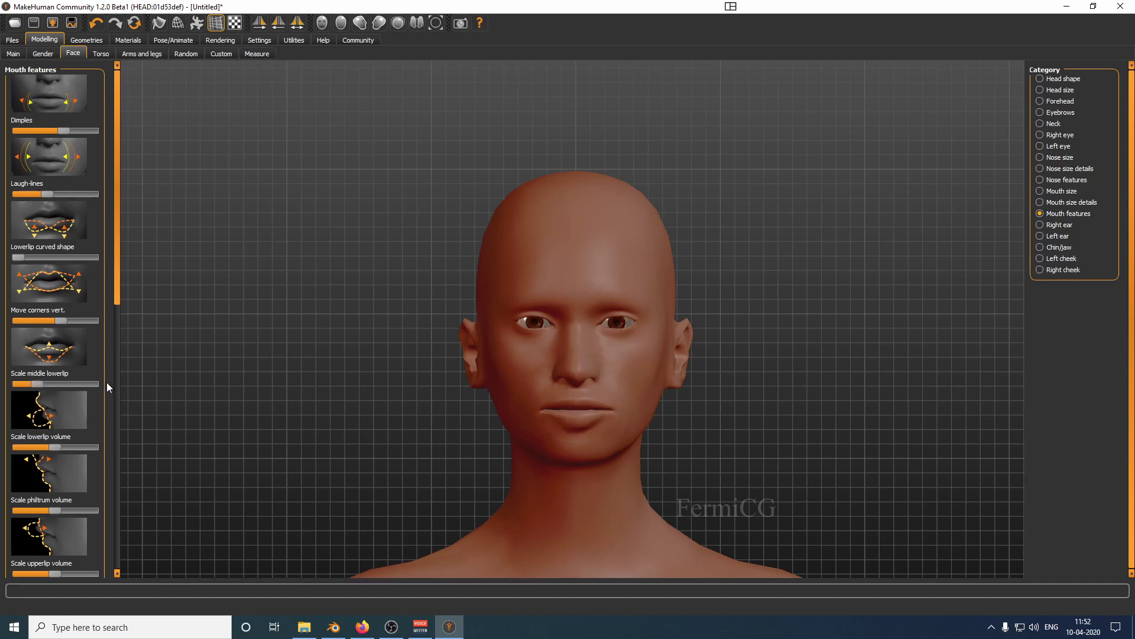
Lower Scale middle upperlip to about one fifth, set Cupid's bow shape to its maximum and bring Upperlip curved shape near its minimum.
drag(119, 294, 91, 429)
drag(58, 374, 24, 374)
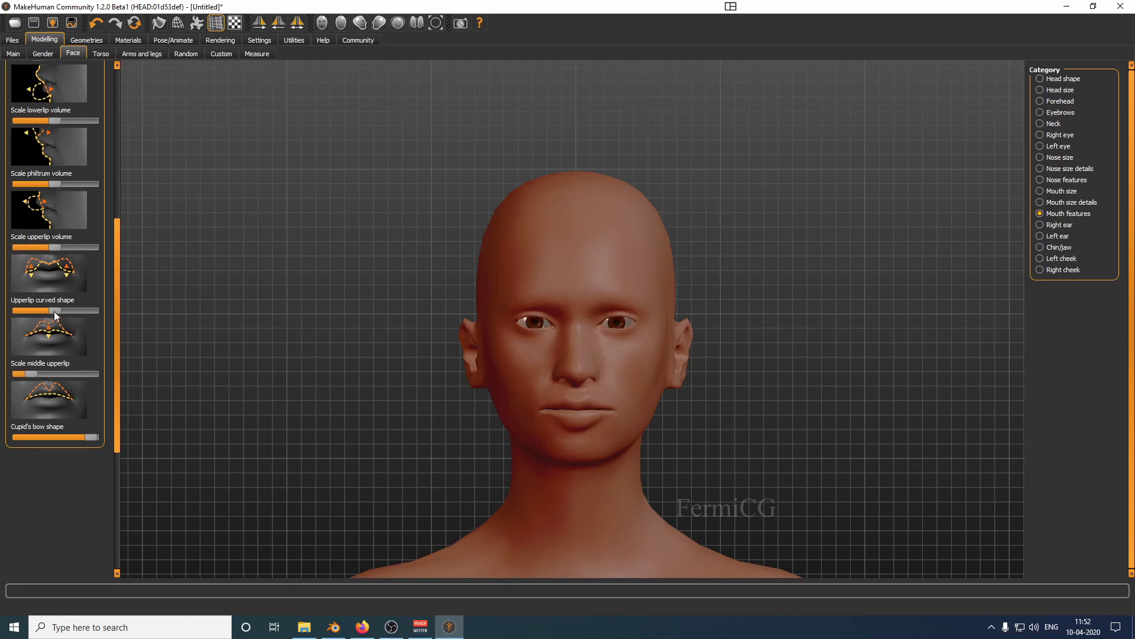
drag(30, 311, 22, 310)
In the Torso settings, raise the torso's Scale depth to about three quarters and the hip's Scale depth to its maximum.
click(102, 54)
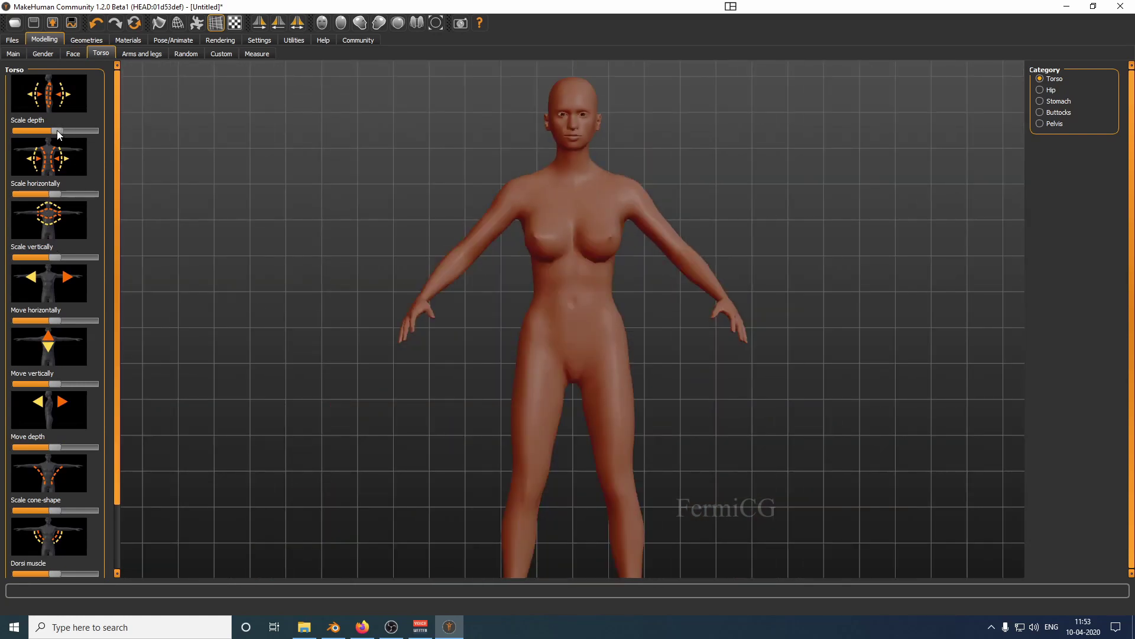
drag(56, 131, 104, 130)
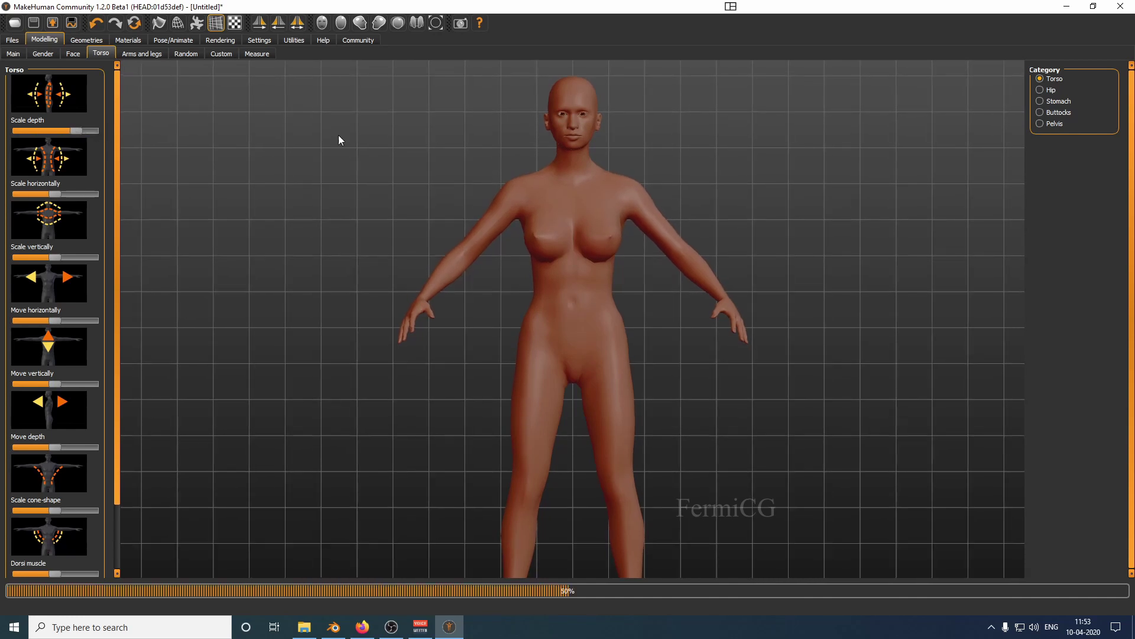
click(1041, 90)
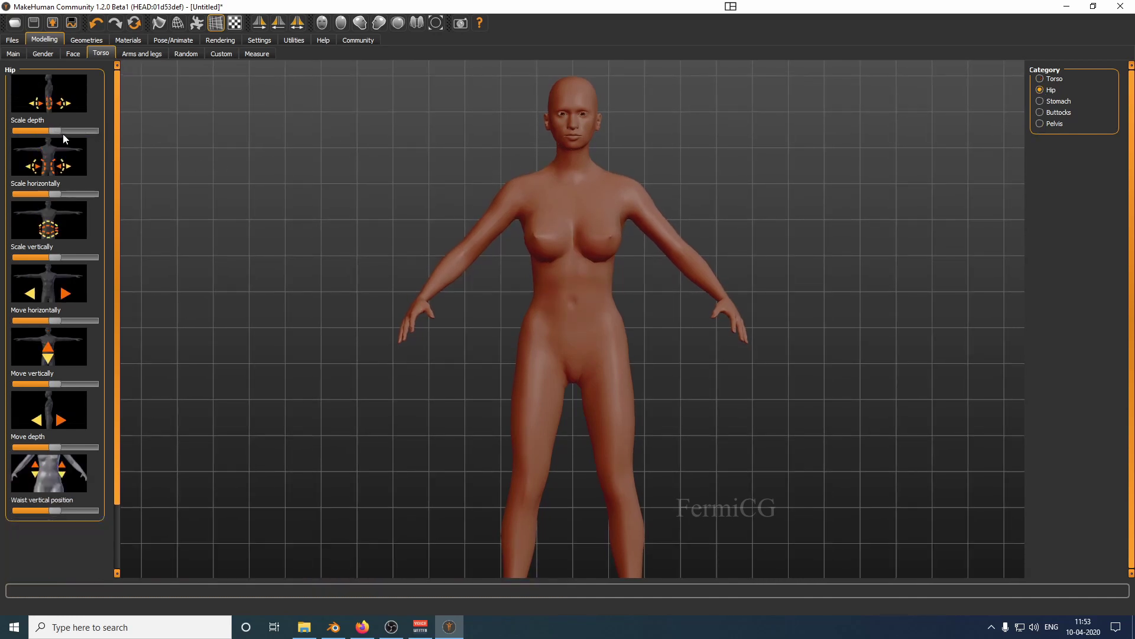
drag(57, 132, 91, 129)
Try raising the hip's Scale horizontally and Waist vertical position, undoing both changes.
mouse_move(65, 194)
mouse_down()
mouse_move(121, 183)
mouse_move(64, 184)
mouse_up()
key(ctrl+z)
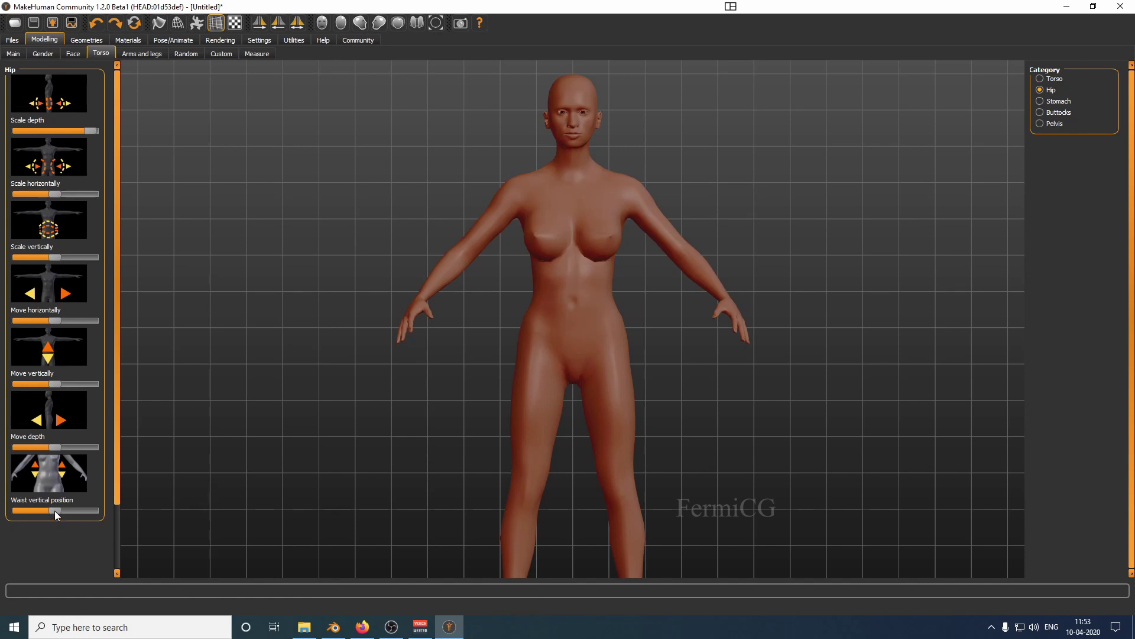
drag(55, 511, 126, 502)
key(ctrl+z)
Look over the Stomach settings and check the figure's body shape in right view.
click(1050, 102)
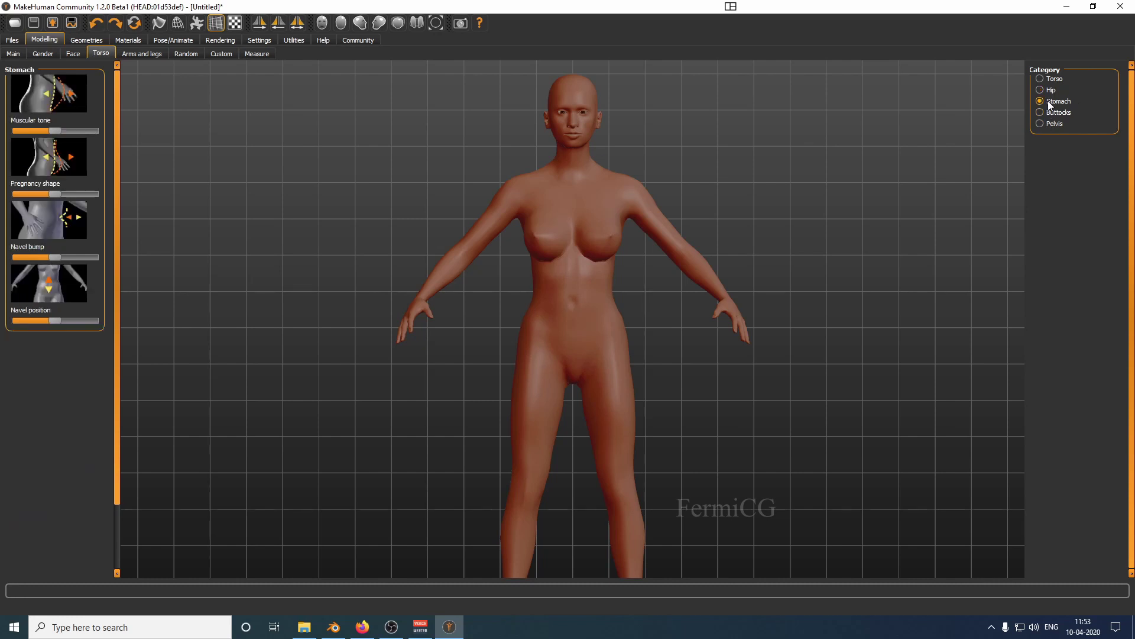
click(360, 23)
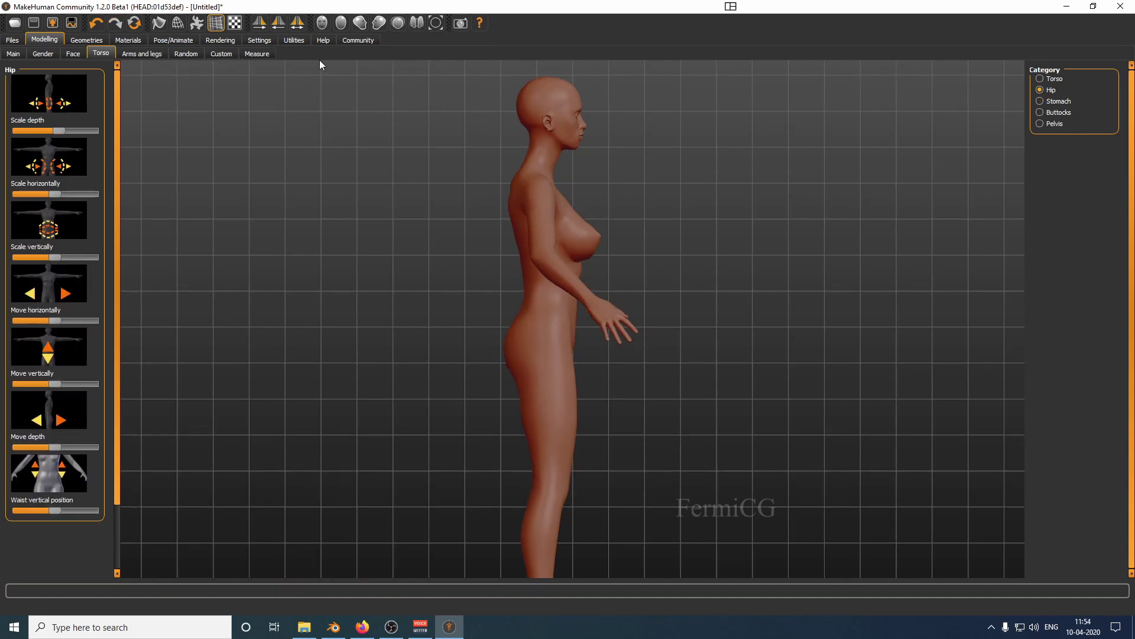
Raise the Buttocks volume to about 70 percent and the Pelvis muscular tone to its maximum.
click(1056, 113)
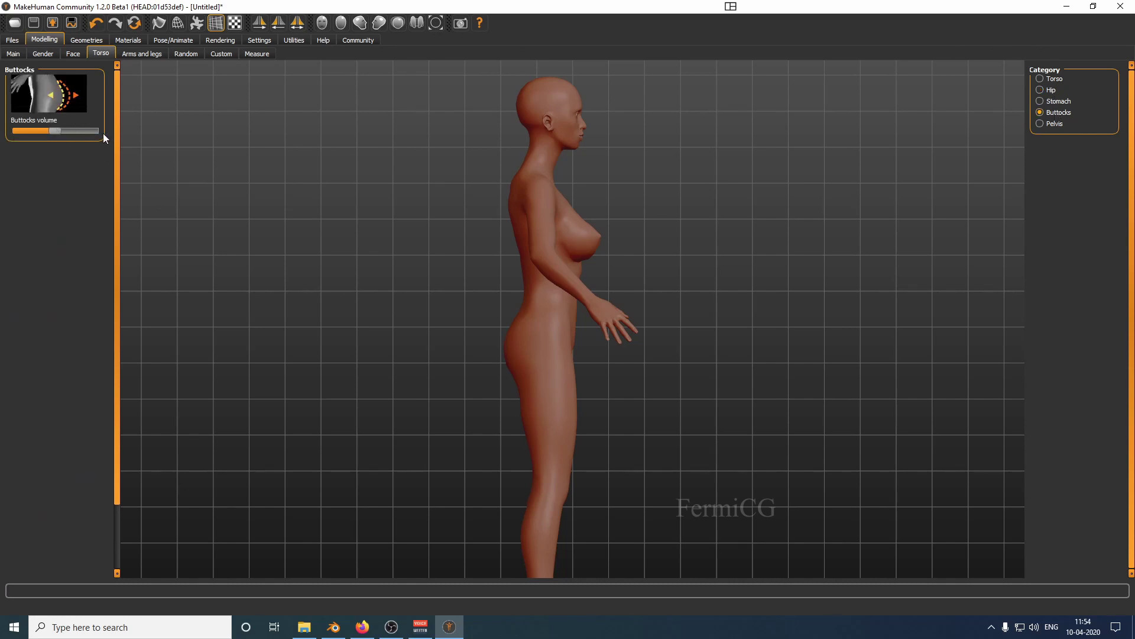
mouse_move(56, 133)
mouse_down()
mouse_move(94, 134)
mouse_move(13, 136)
mouse_move(81, 136)
mouse_move(71, 136)
mouse_up()
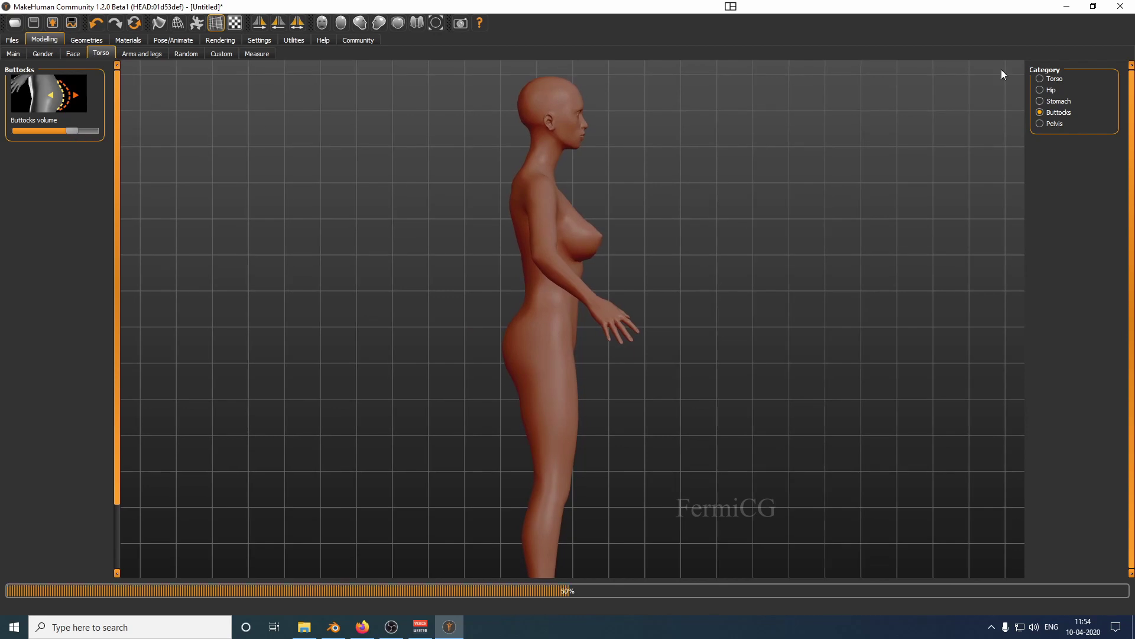
click(1052, 125)
drag(56, 133, 108, 134)
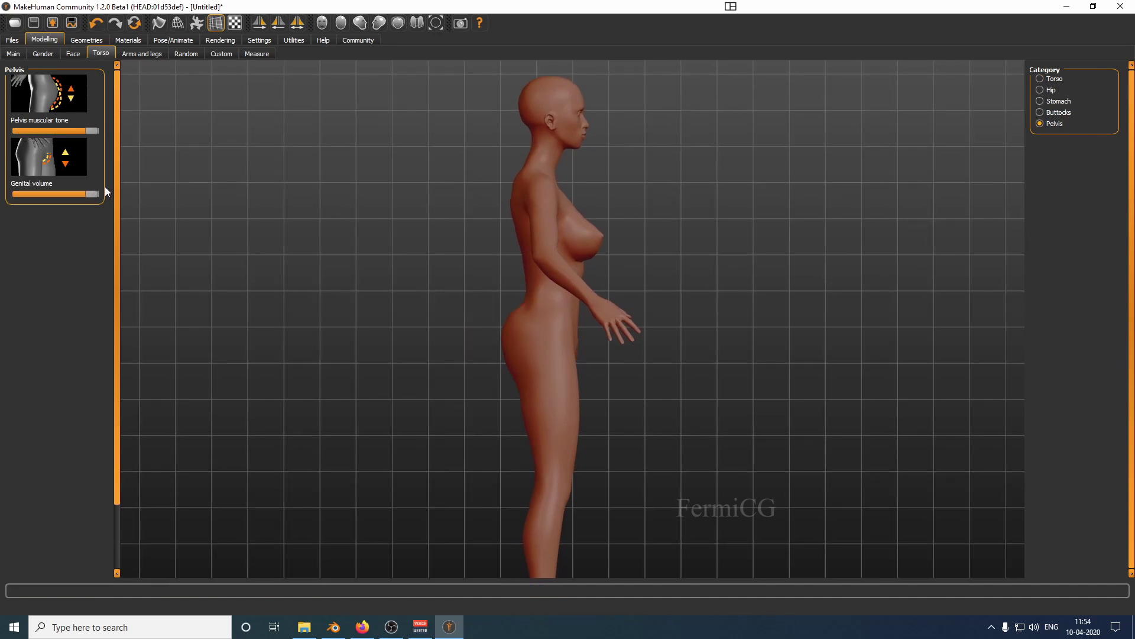
Bring the pelvis Genital volume to just above the middle of its range and check the figure from several angles.
drag(104, 188, 88, 192)
scroll(422, 299, down, 1)
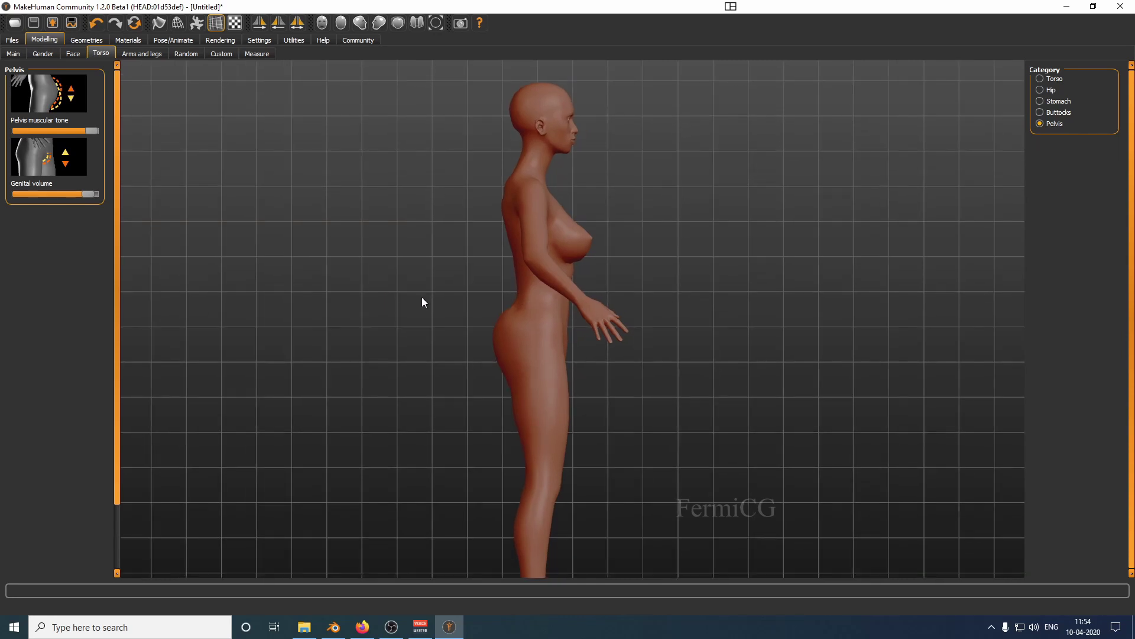
drag(421, 298, 304, 276)
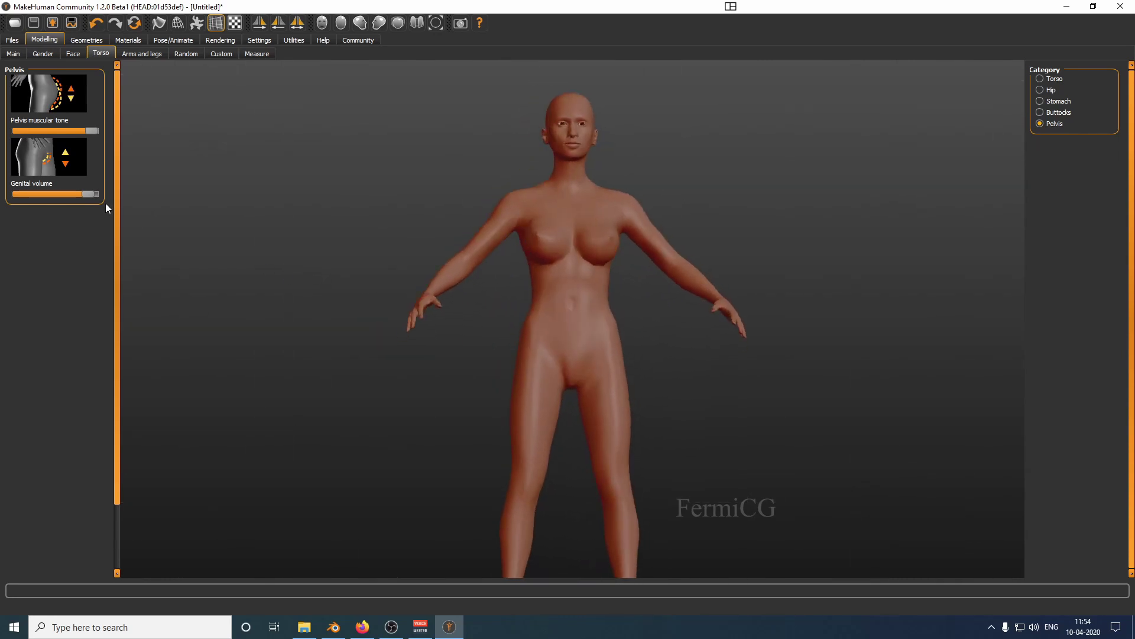
drag(88, 194, 63, 196)
drag(383, 319, 525, 348)
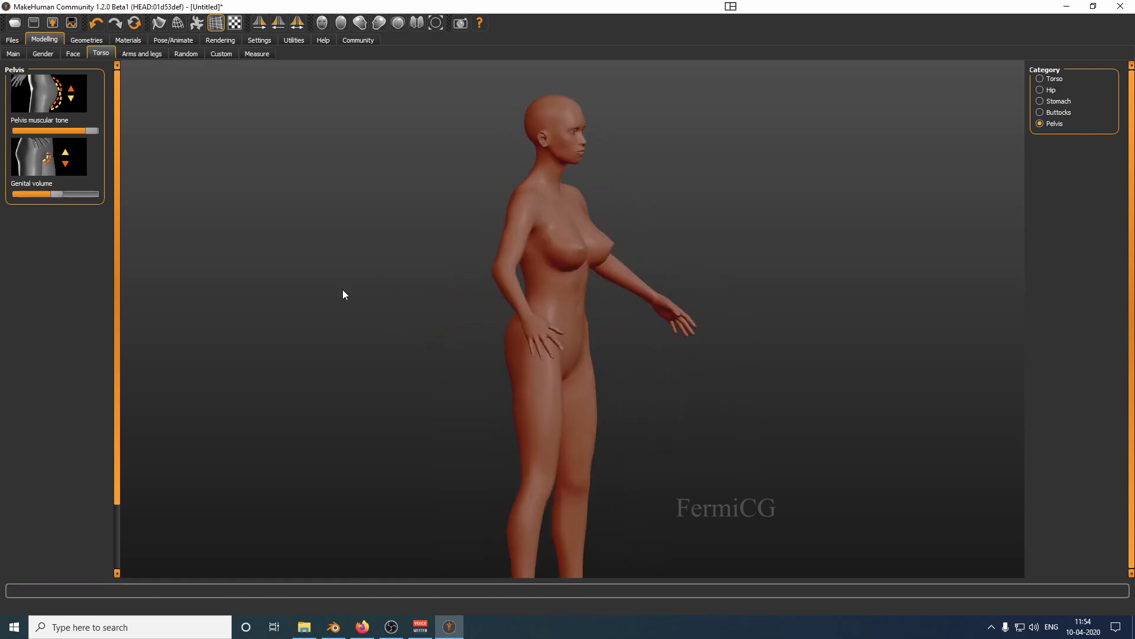
For the right hand, lower Fingers distance to about one fifth and raise Fingers length to about 65 percent.
click(142, 53)
scroll(550, 352, down, 5)
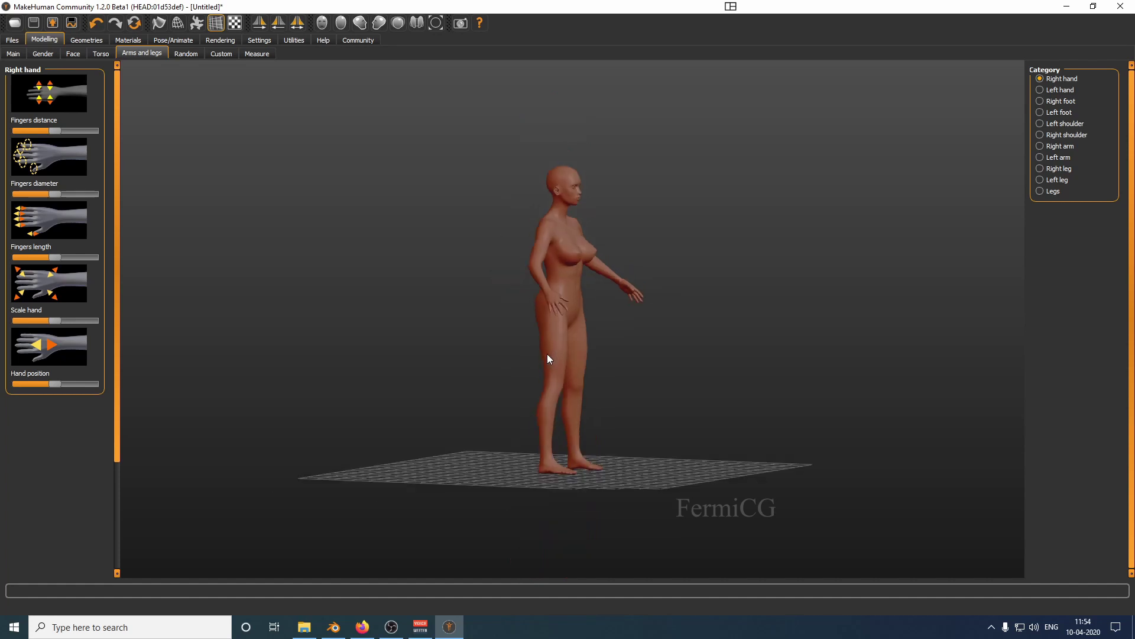
scroll(555, 338, up, 3)
scroll(555, 335, up, 4)
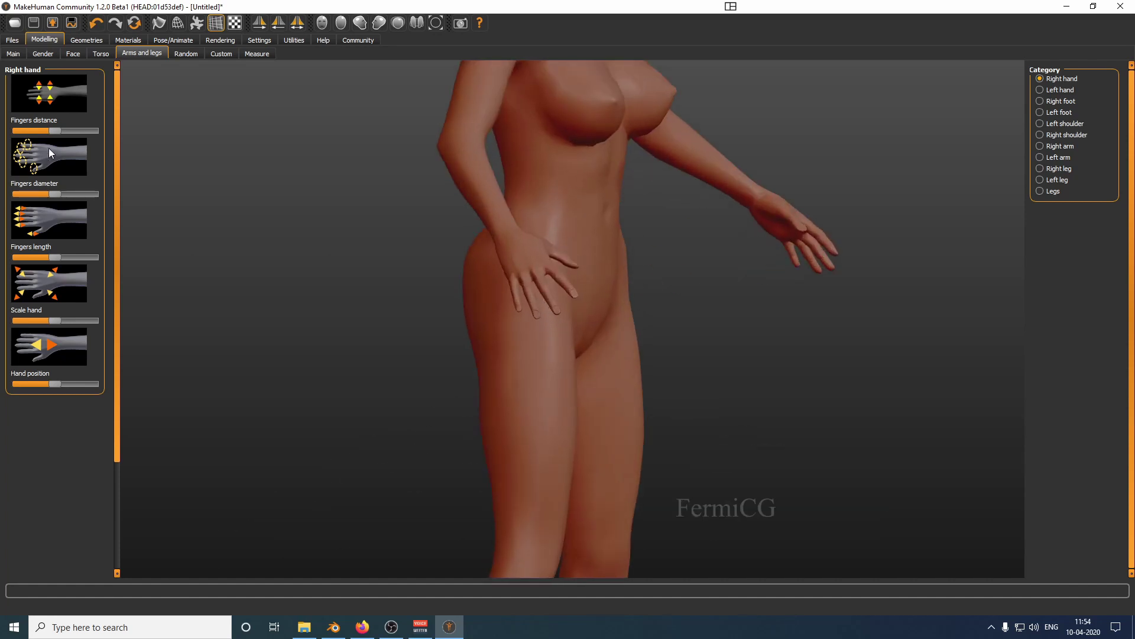
drag(58, 130, 34, 154)
mouse_move(54, 193)
mouse_down()
mouse_move(101, 192)
mouse_move(26, 192)
mouse_move(113, 191)
mouse_move(62, 191)
mouse_up()
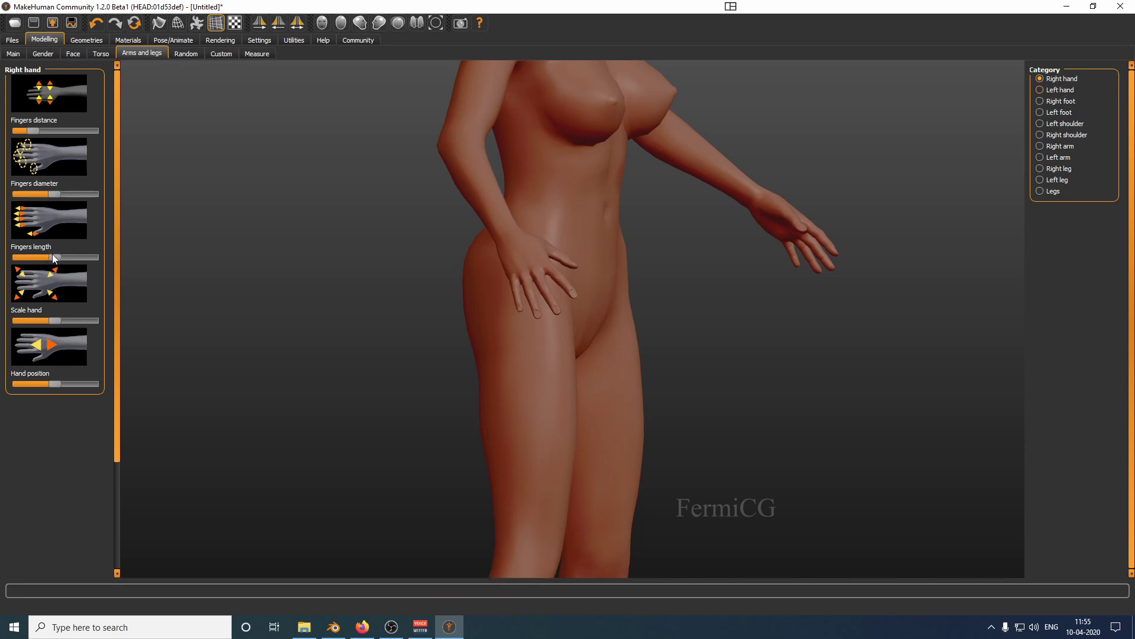
drag(54, 257, 68, 258)
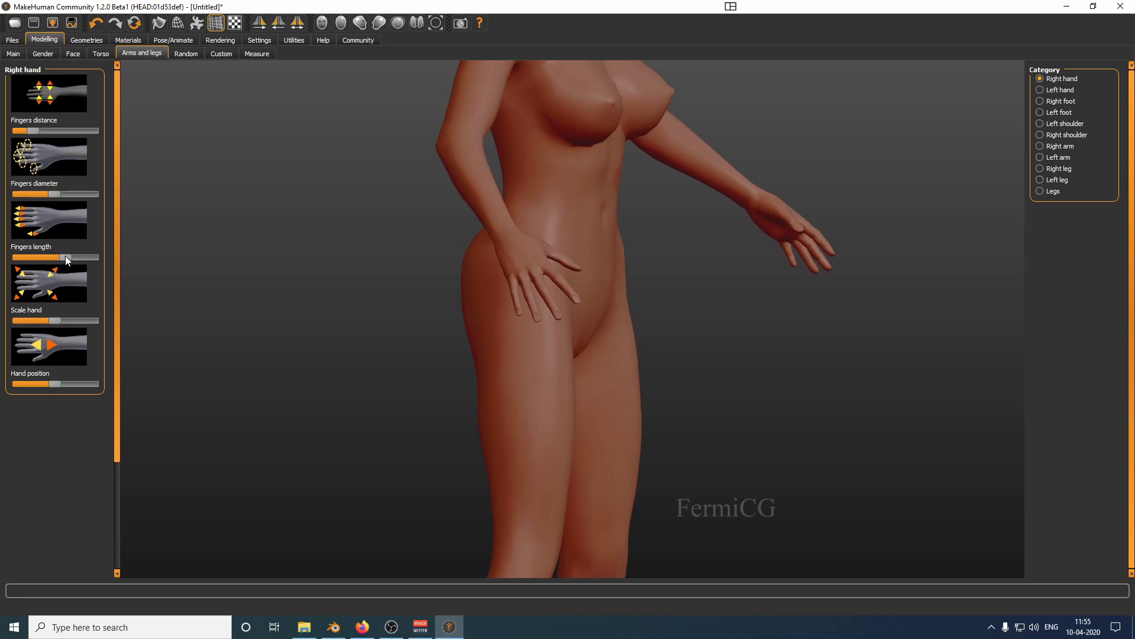
Set the left hand's Fingers length to about 65 percent, working in left view.
click(1064, 91)
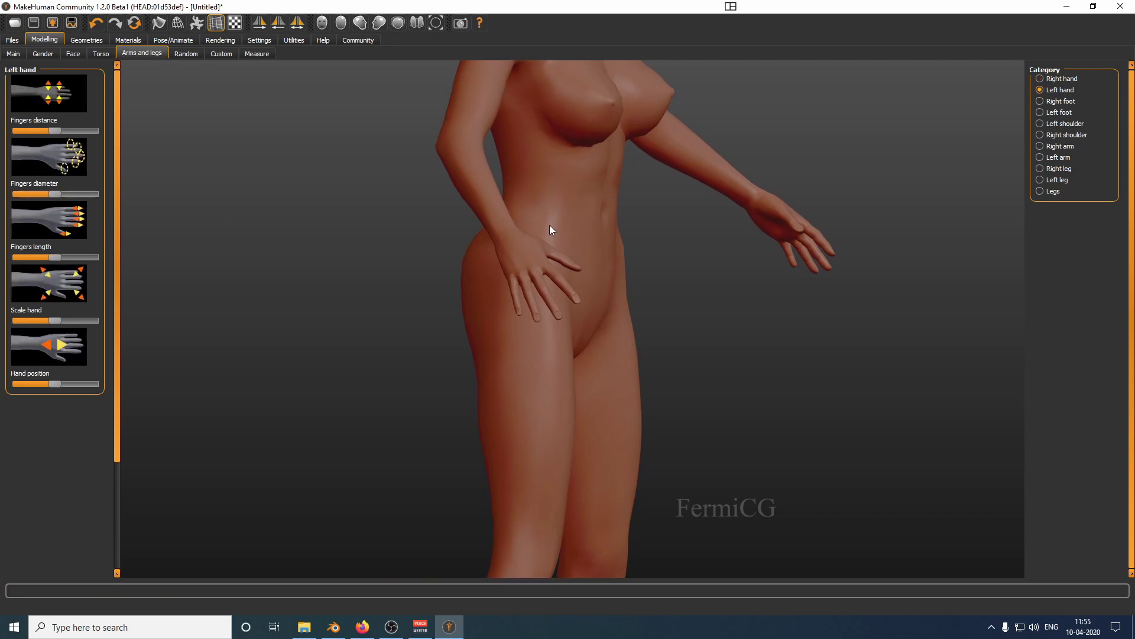
click(359, 22)
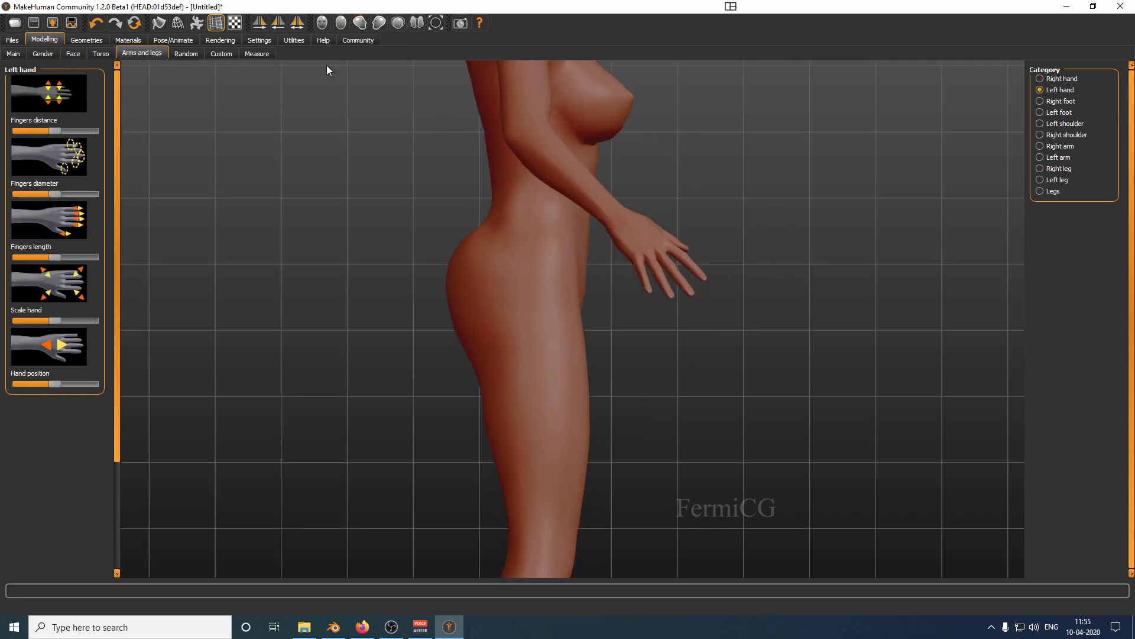
click(379, 23)
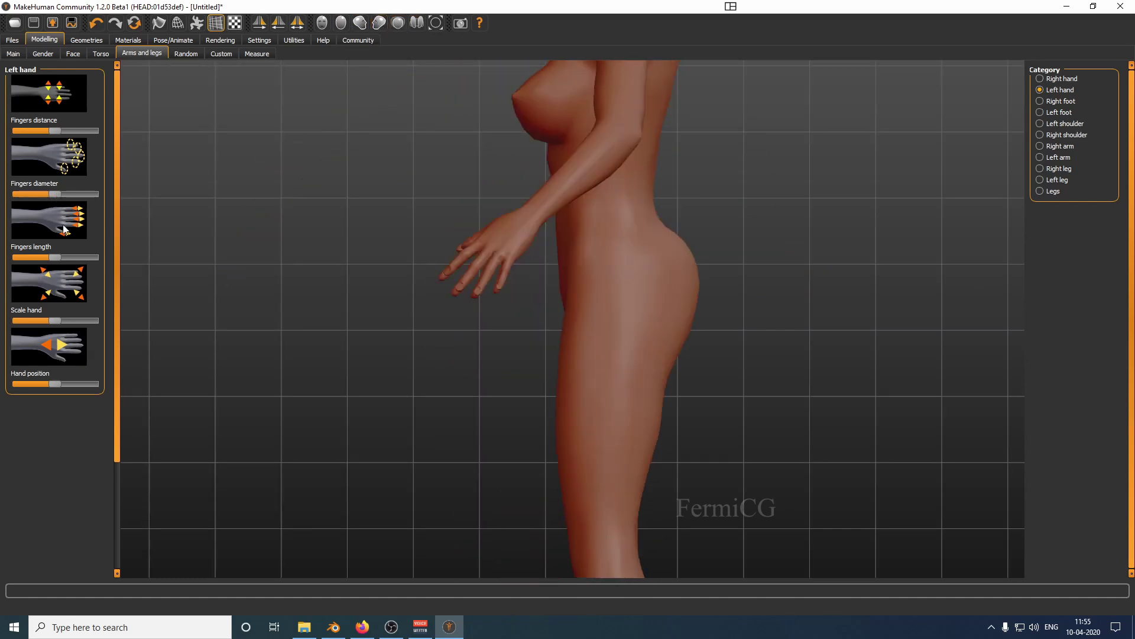
drag(54, 258, 65, 257)
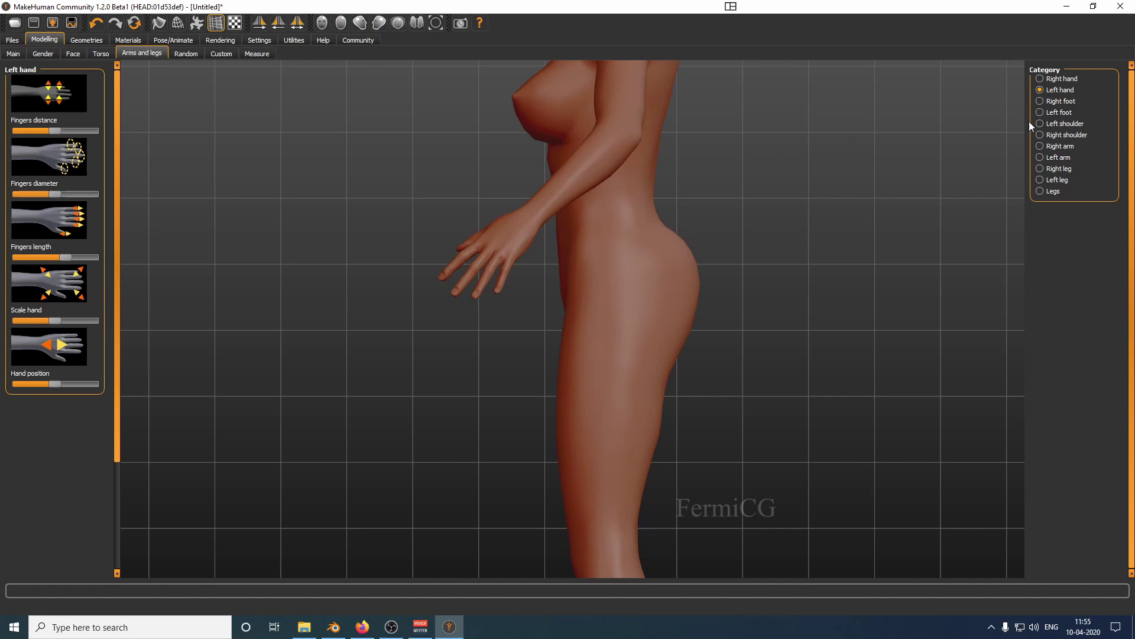
Try changing the legs' Upperlegs height with the full figure in front view, and undo the change.
click(1048, 193)
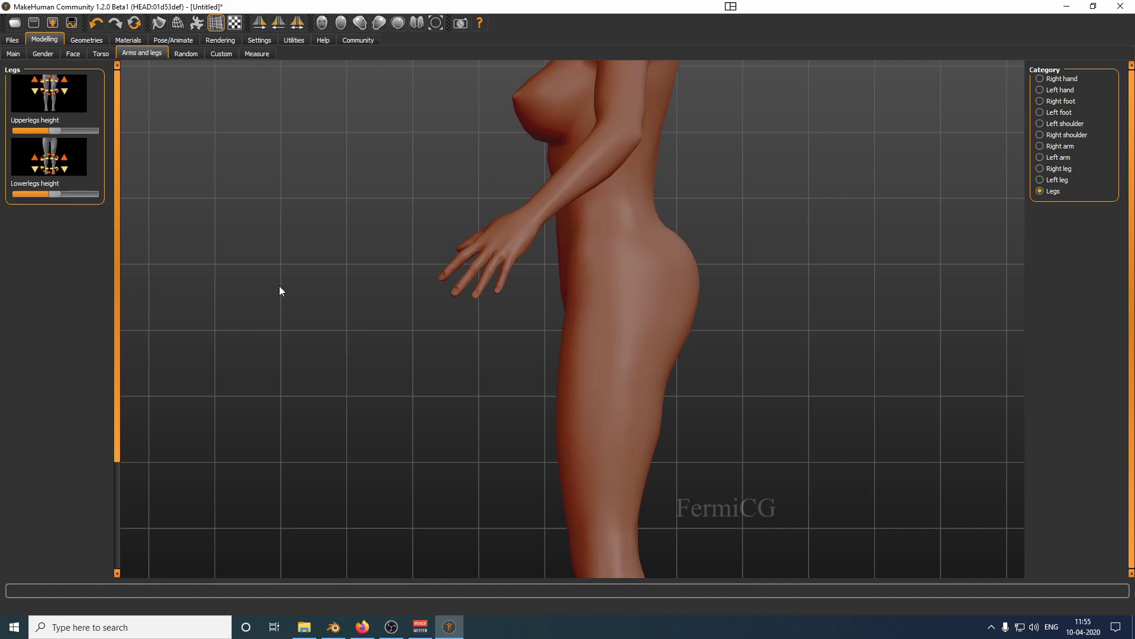
scroll(349, 289, up, 1)
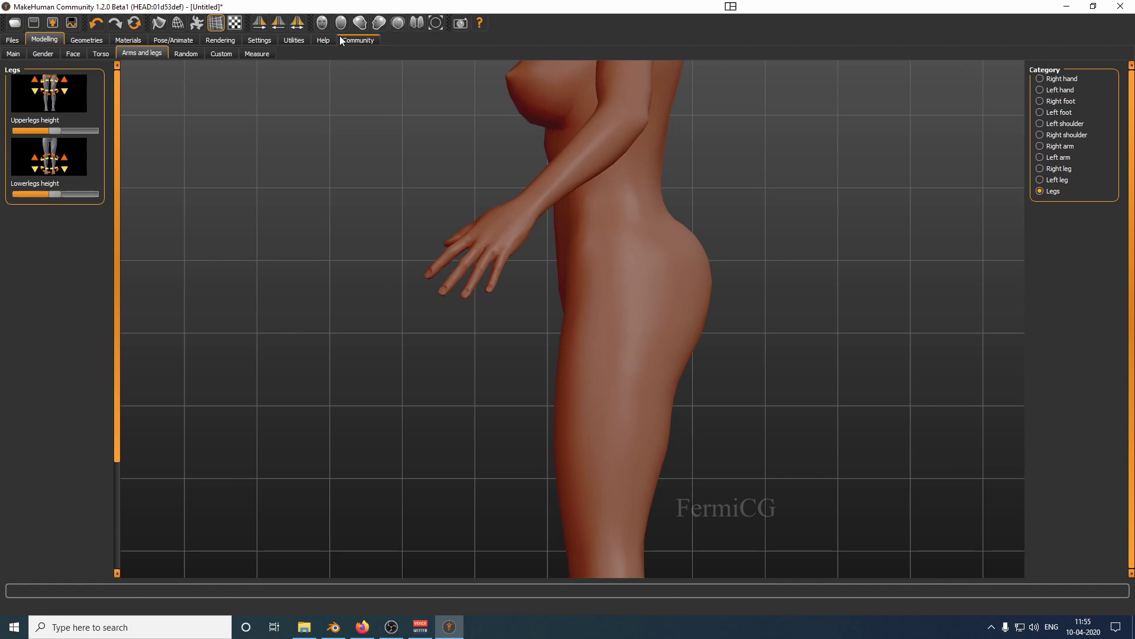
click(327, 23)
scroll(509, 279, up, 5)
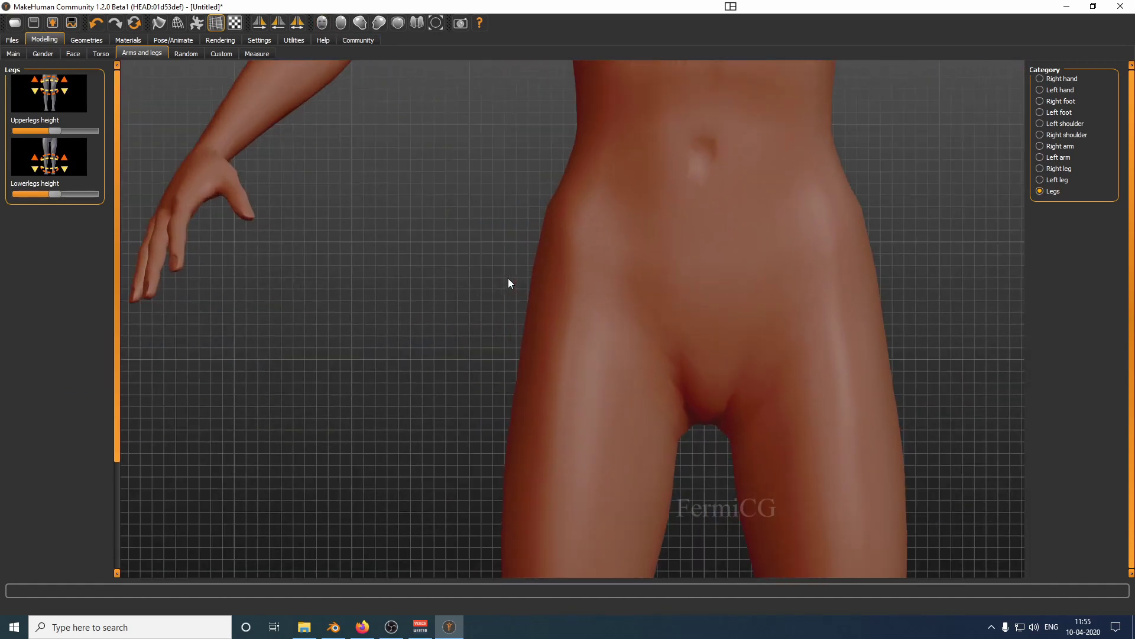
scroll(508, 283, down, 6)
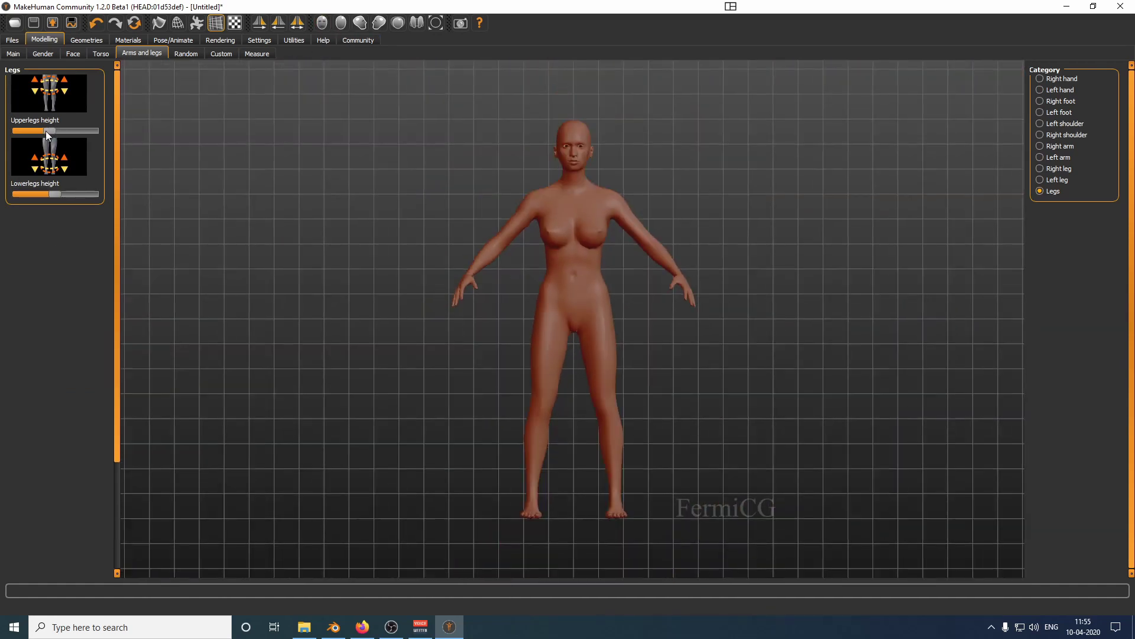
drag(46, 132, 165, 131)
key(ctrl+z)
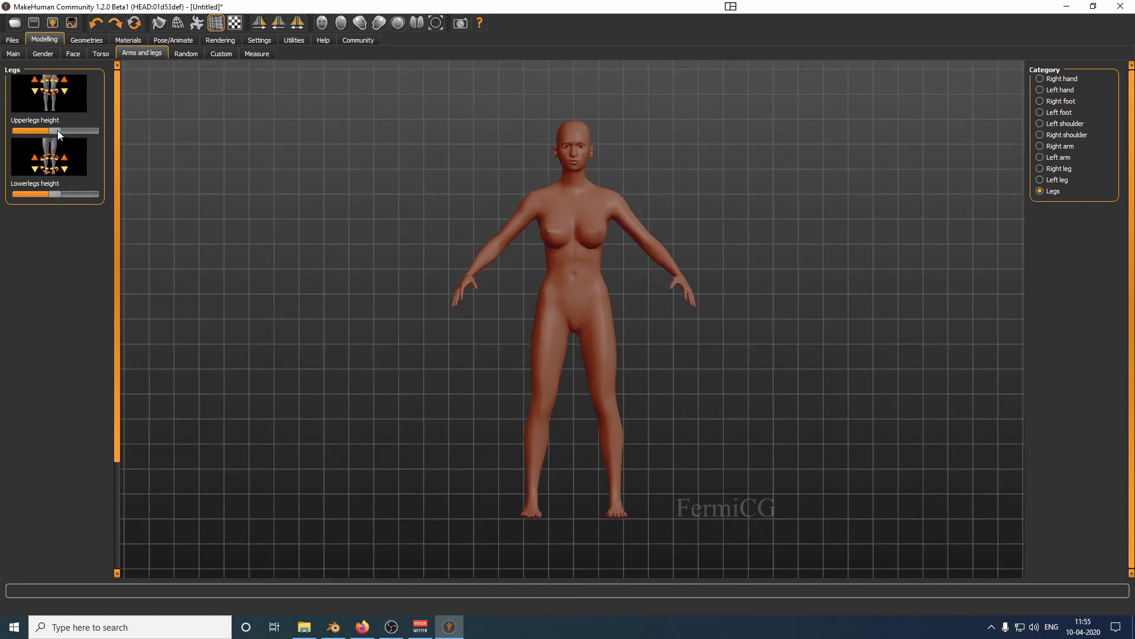
Try raising the left leg's Lowerleg muscle and Lowerleg scale horizontally to their maximum.
click(1039, 180)
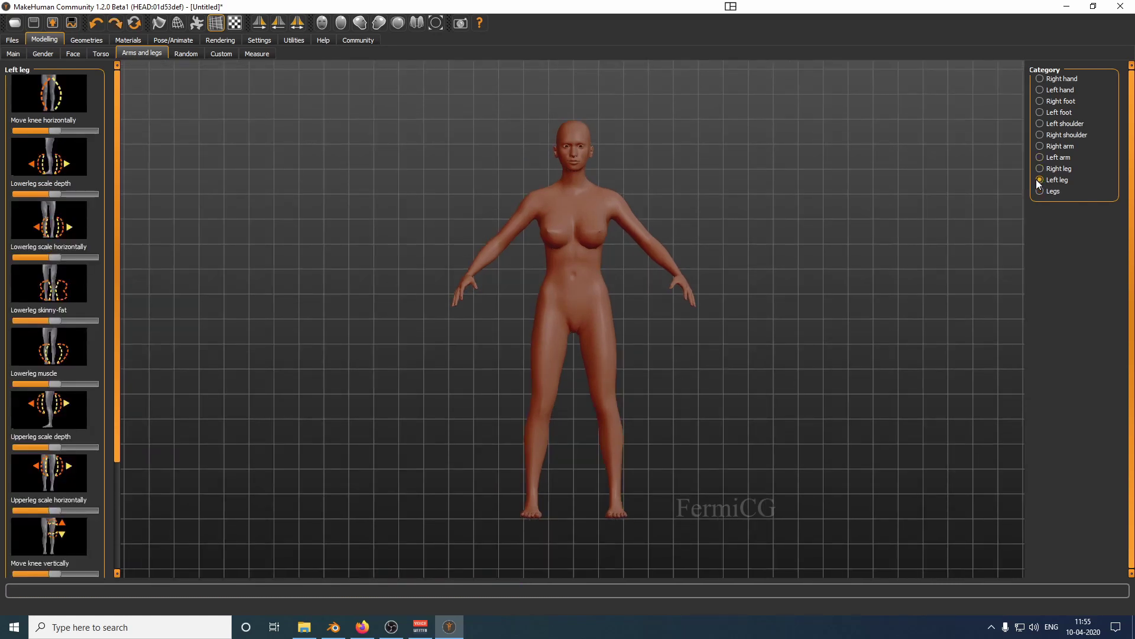
drag(54, 381, 101, 386)
key(ctrl+z)
drag(55, 257, 112, 299)
Look over the Random and Custom modelling settings and the body measurements for the neck and lower arm.
click(190, 58)
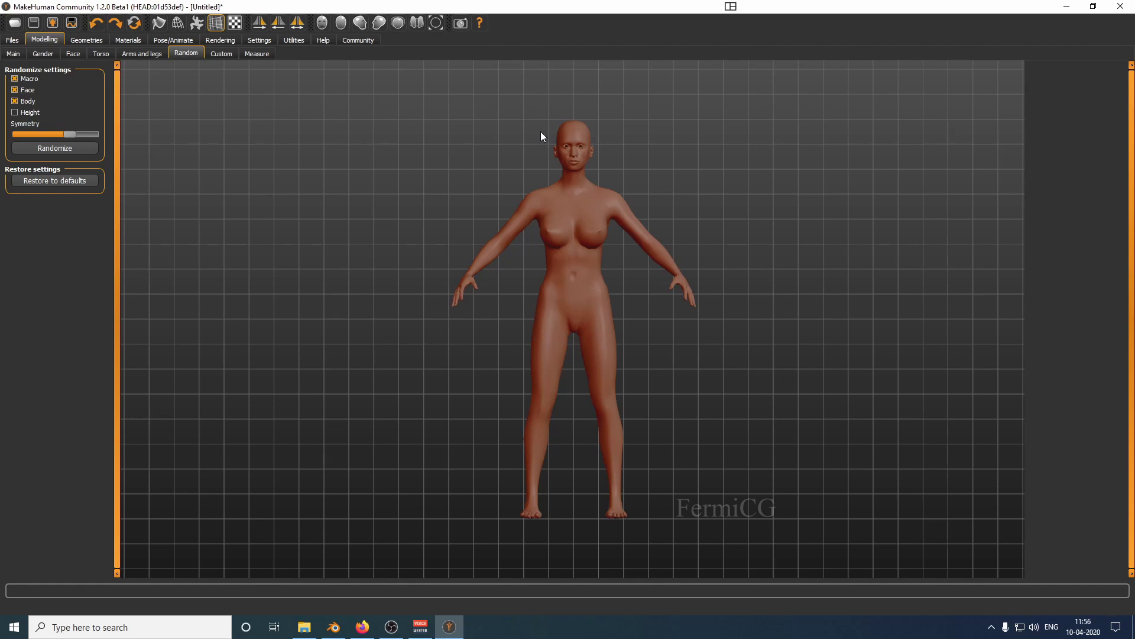
click(230, 56)
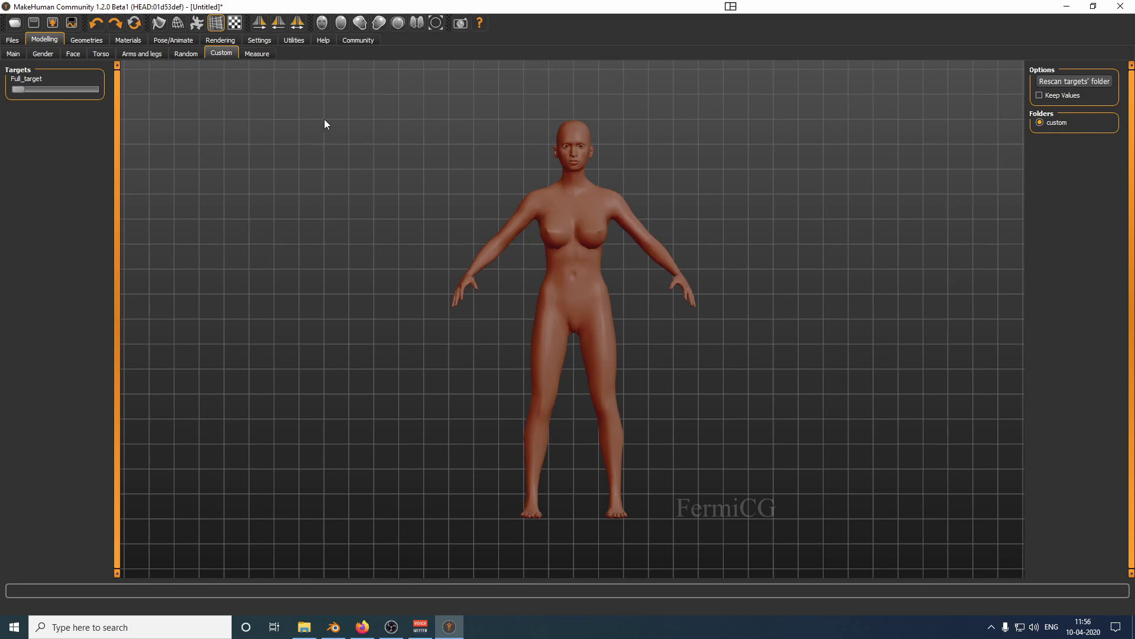
click(254, 54)
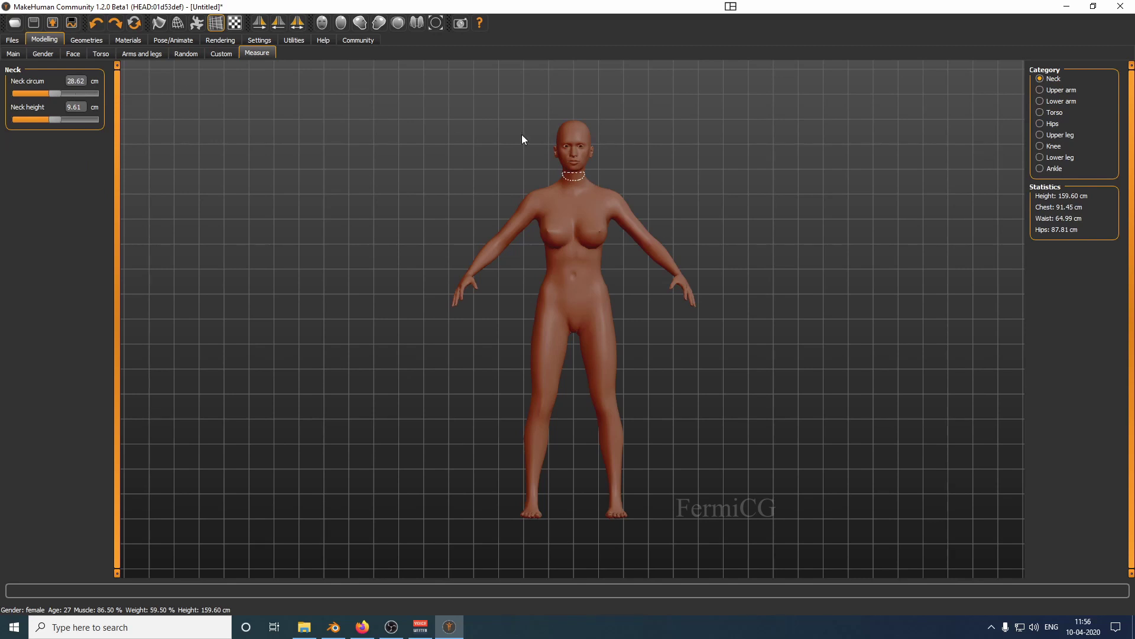
click(1045, 101)
Try the Female casualsuit02 outfit on the character and inspect it from different angles.
click(86, 40)
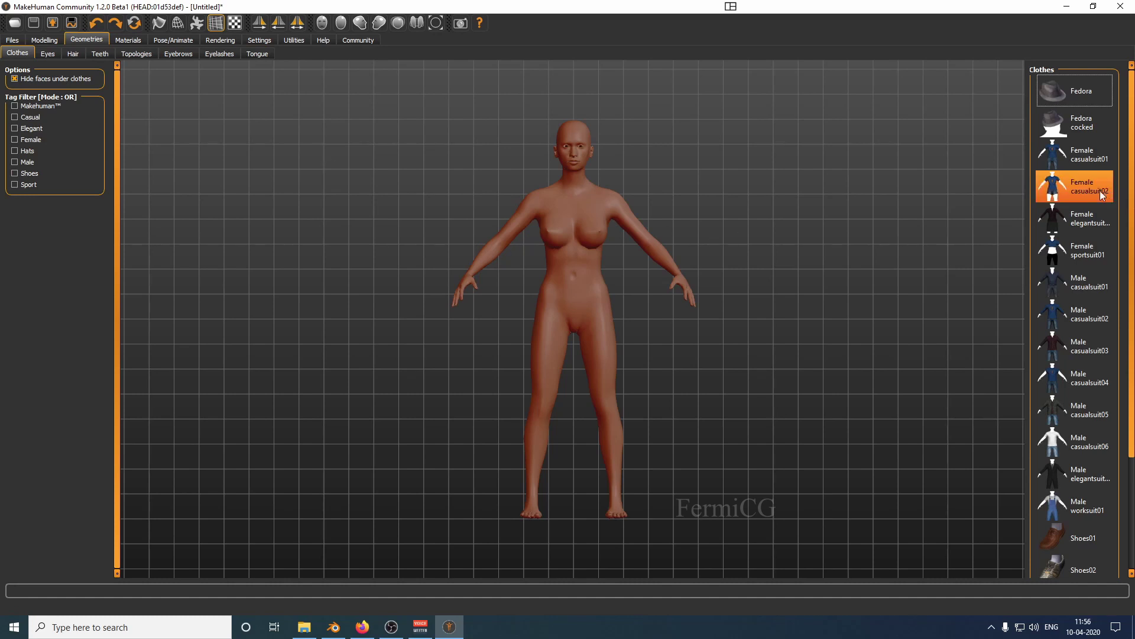
click(1089, 190)
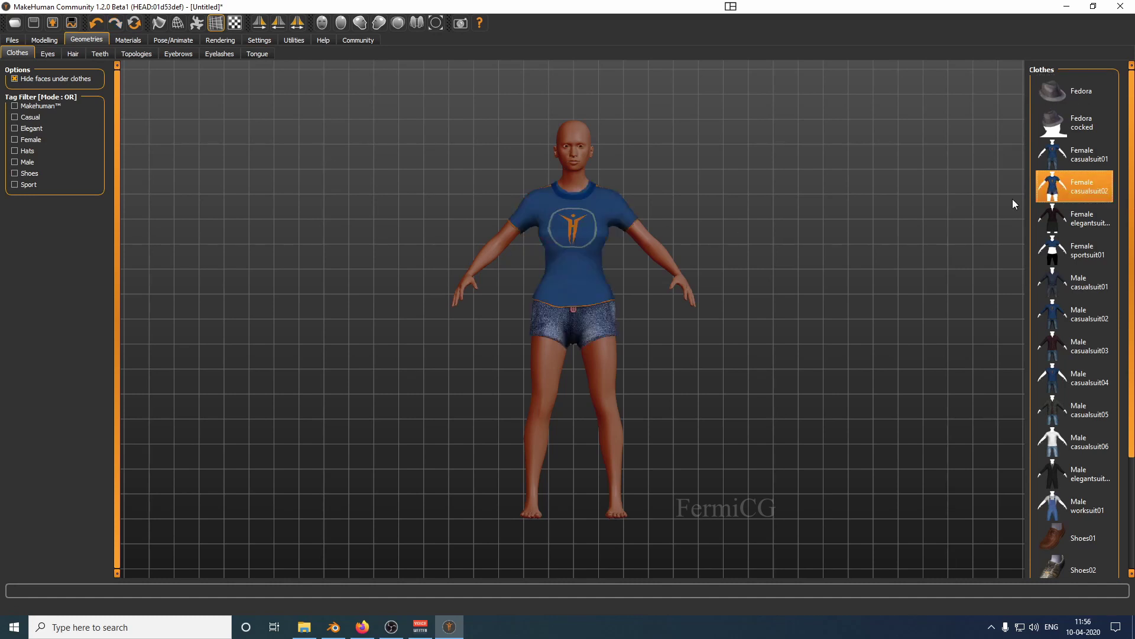
drag(620, 283, 644, 312)
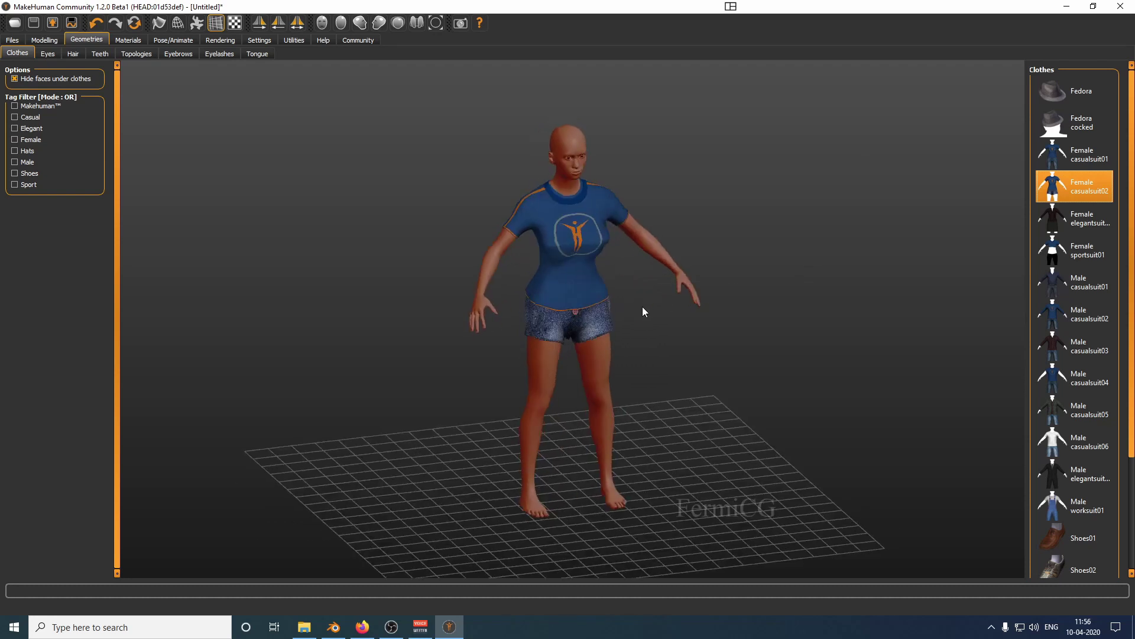
scroll(603, 212, down, 5)
scroll(602, 211, up, 5)
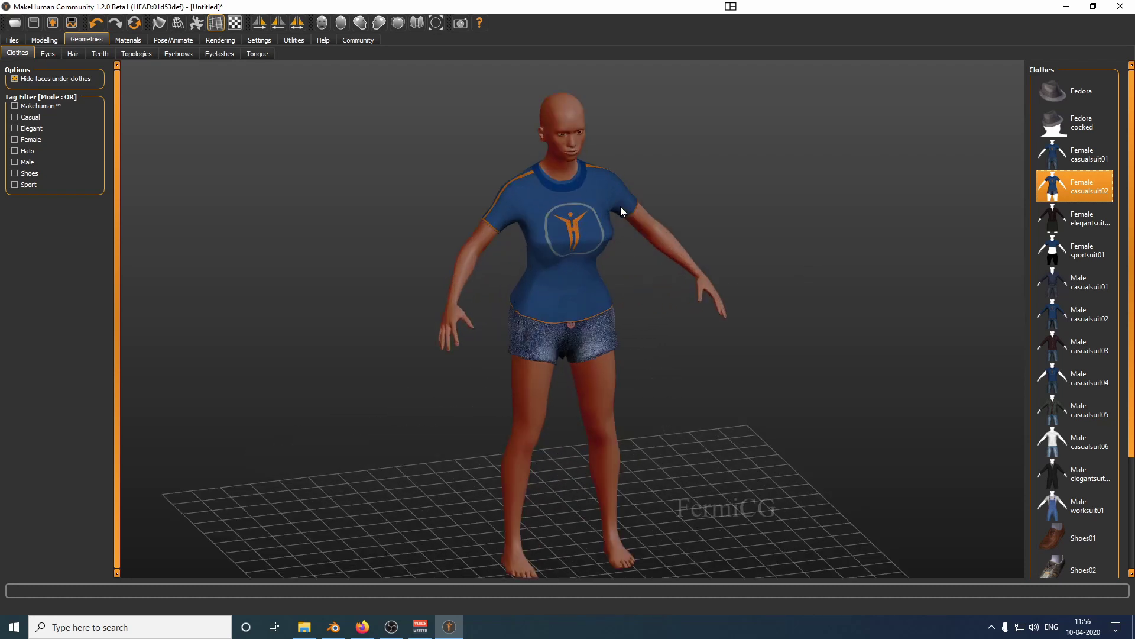
scroll(601, 214, up, 3)
drag(599, 212, 641, 225)
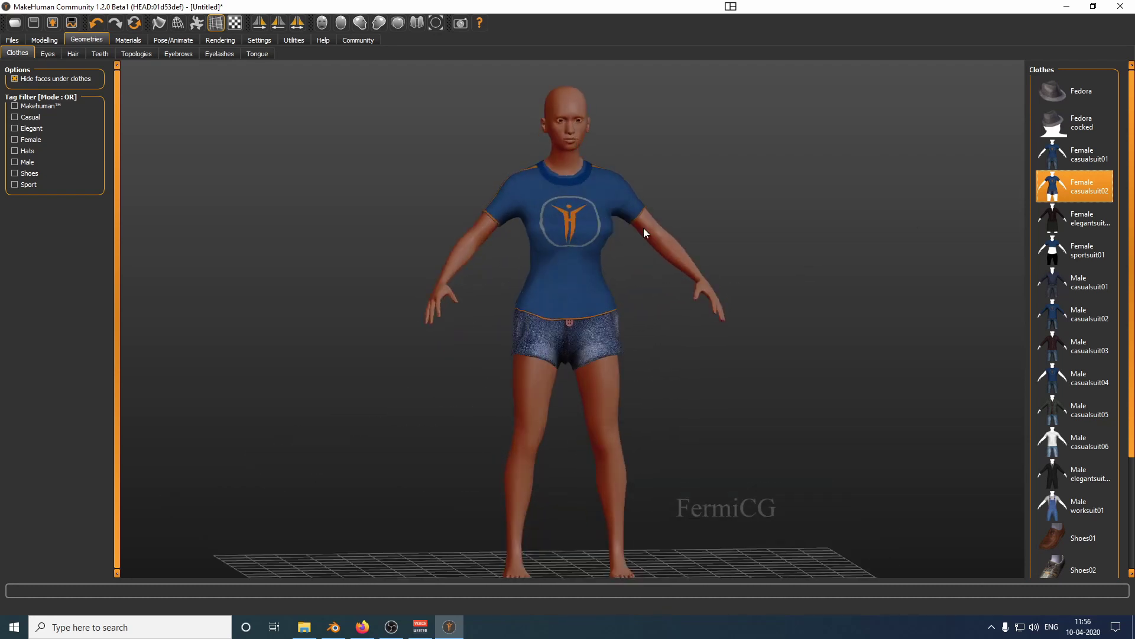
Try the Female casualsuit01, Female sportsuit01 and Male casualsuit06 outfits on the character, removing them again.
click(1067, 159)
click(1067, 251)
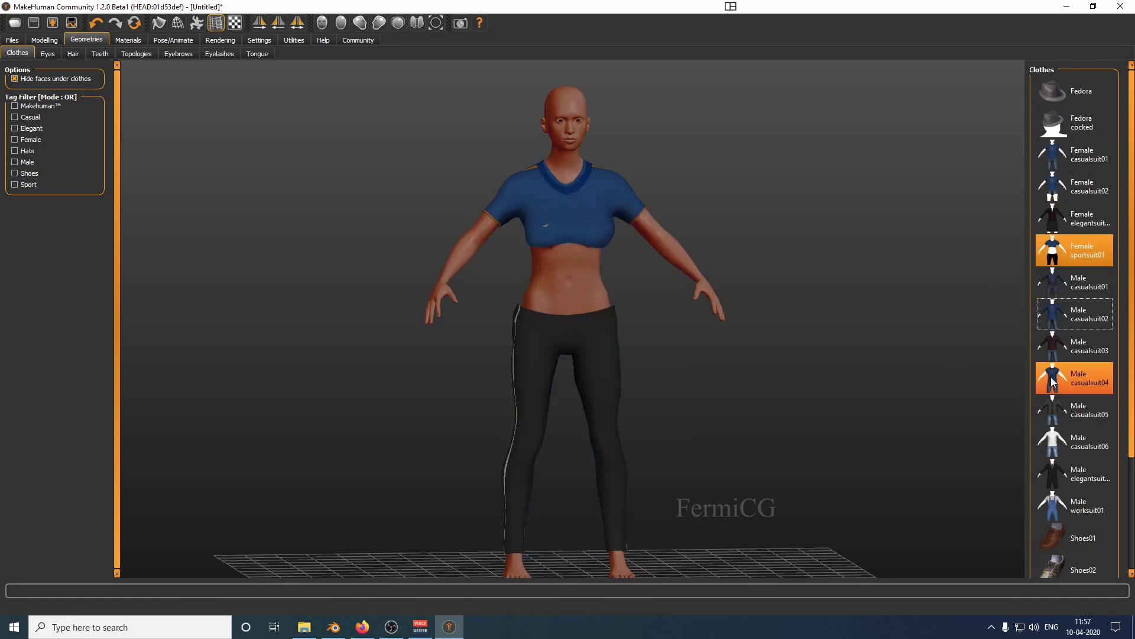
click(1066, 251)
click(1074, 442)
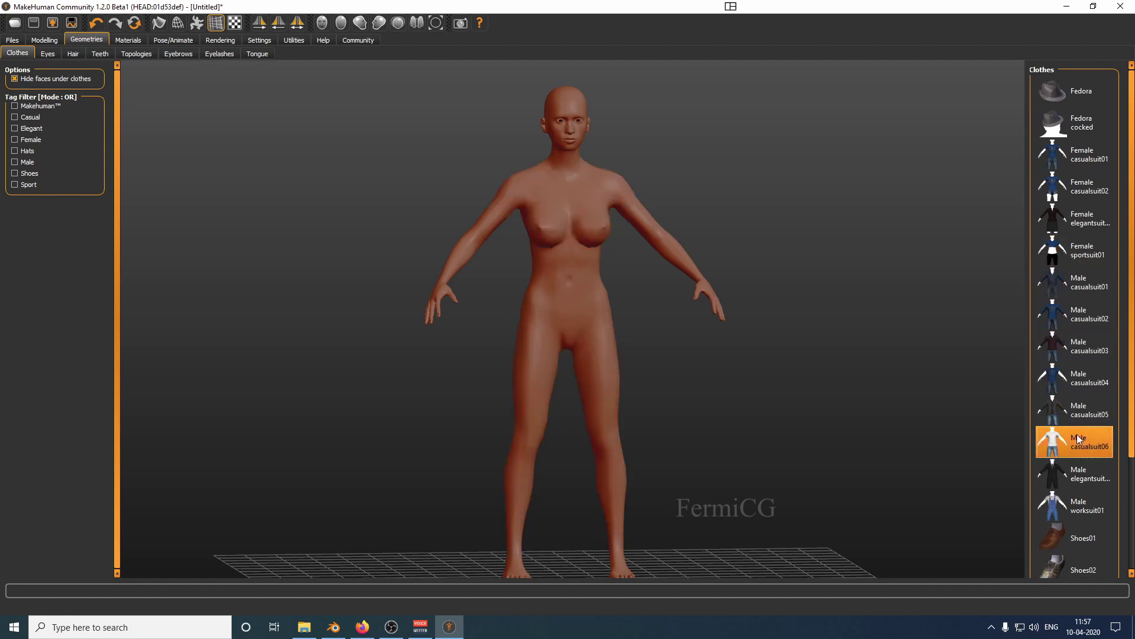
click(1074, 441)
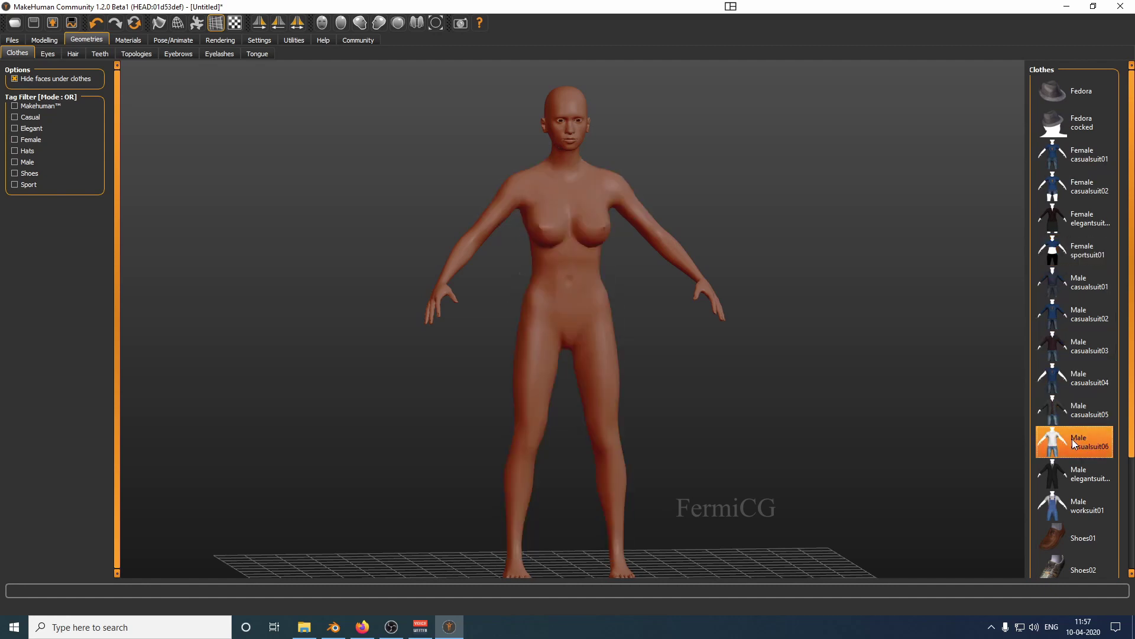
Dress the character in the Female elegantsuit after trying the Male elegantsuit and Female sportsuit01, removing the male suit.
click(1072, 480)
click(1074, 249)
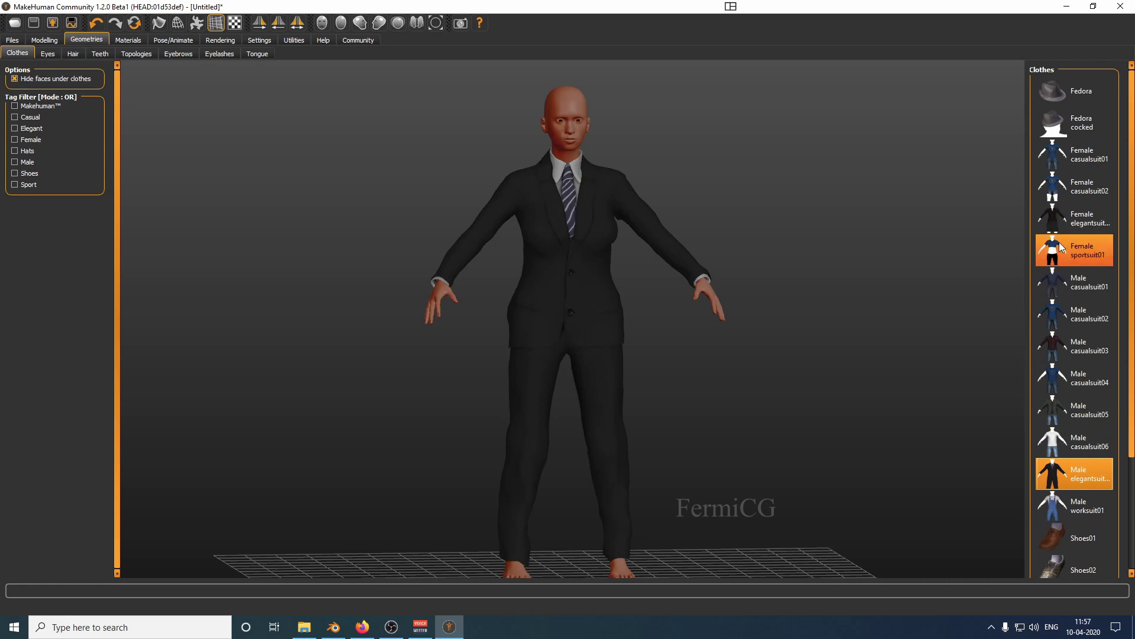
click(1064, 221)
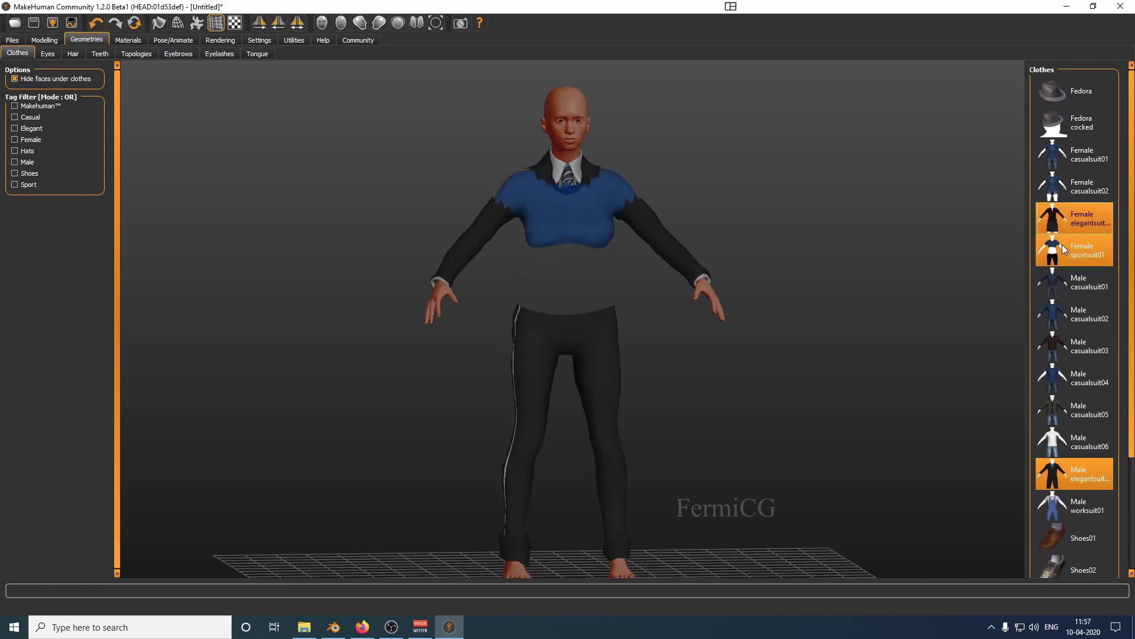
click(1058, 470)
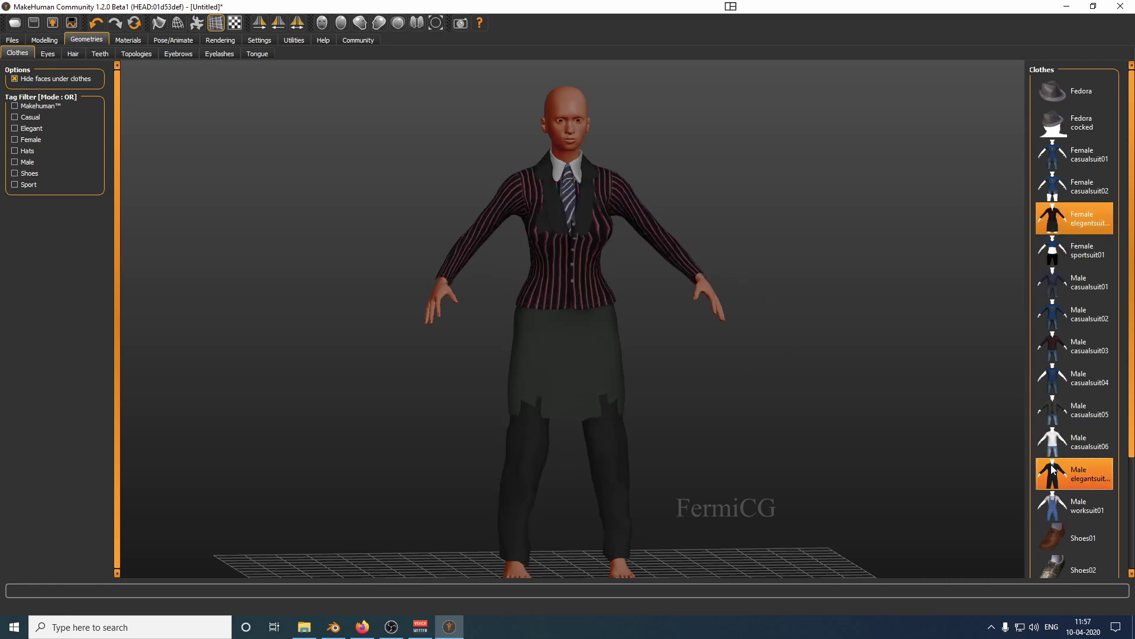
mouse_move(664, 370)
mouse_down()
mouse_move(635, 369)
mouse_move(593, 322)
mouse_move(859, 330)
mouse_move(651, 377)
mouse_up()
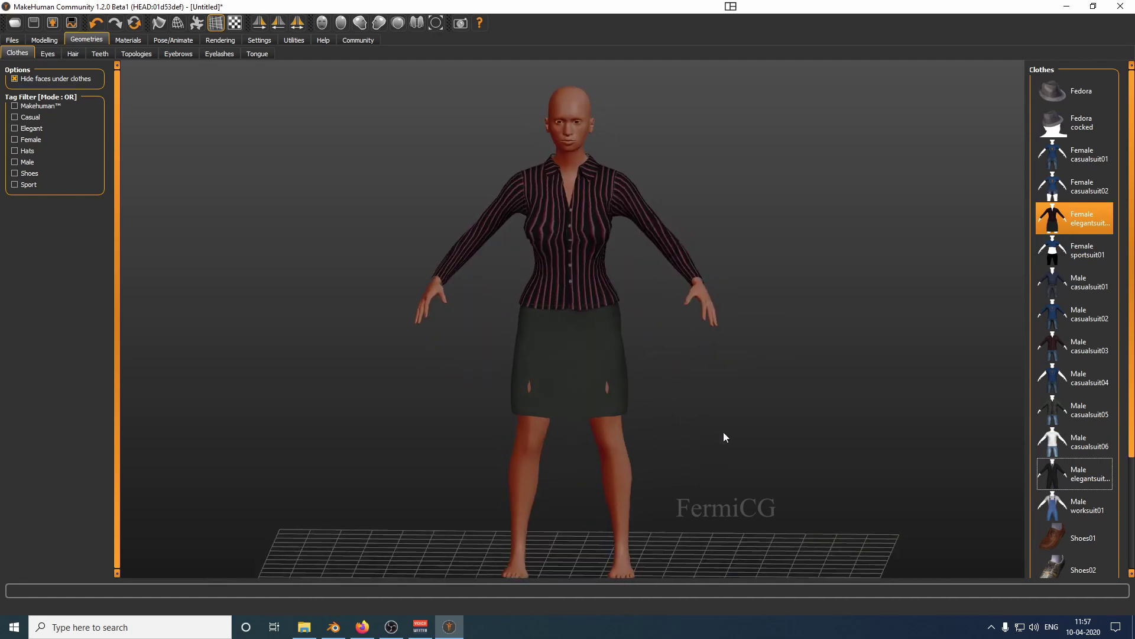
Put Shoes03 on the character after trying Shoes01, Shoes02, Shoes04 and Shoes05, removing the other pairs.
scroll(1118, 450, down, 3)
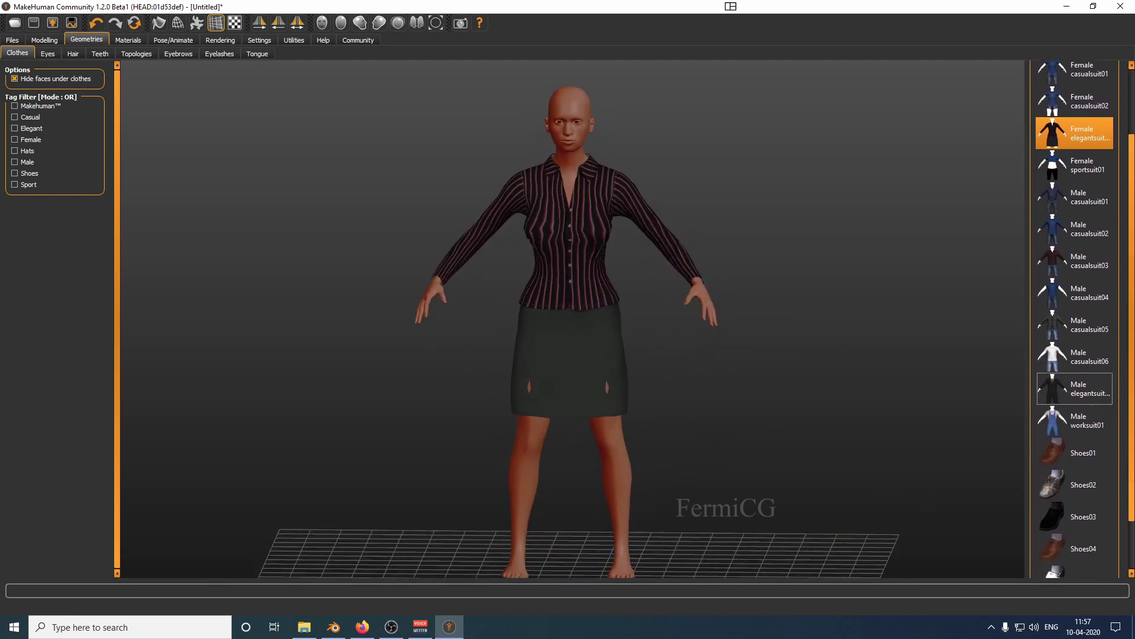
click(1083, 440)
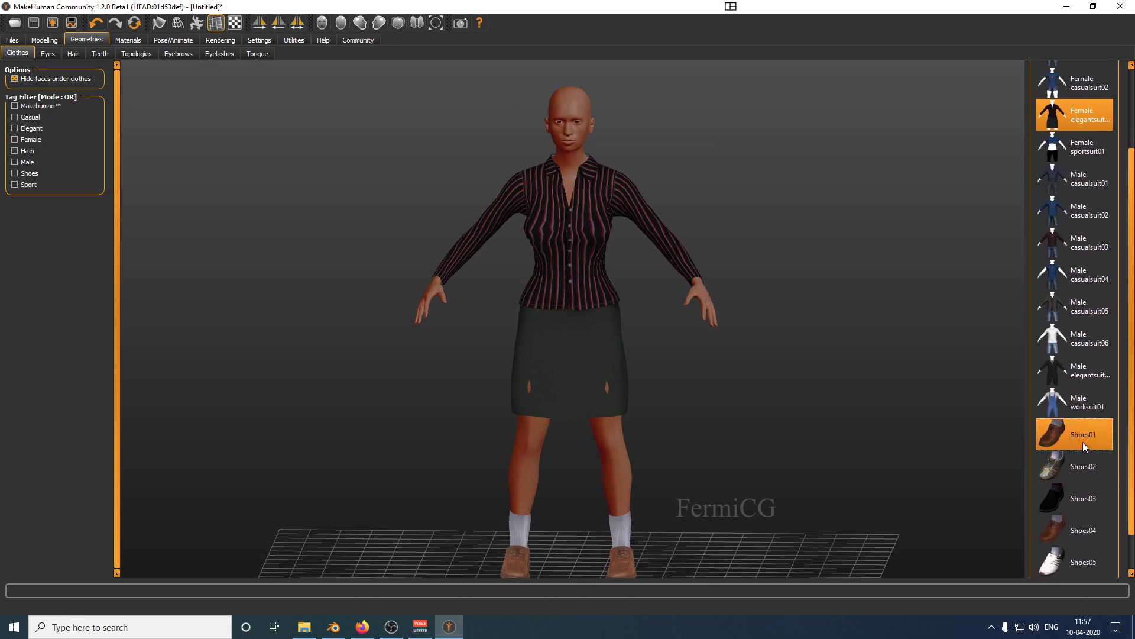
click(1084, 491)
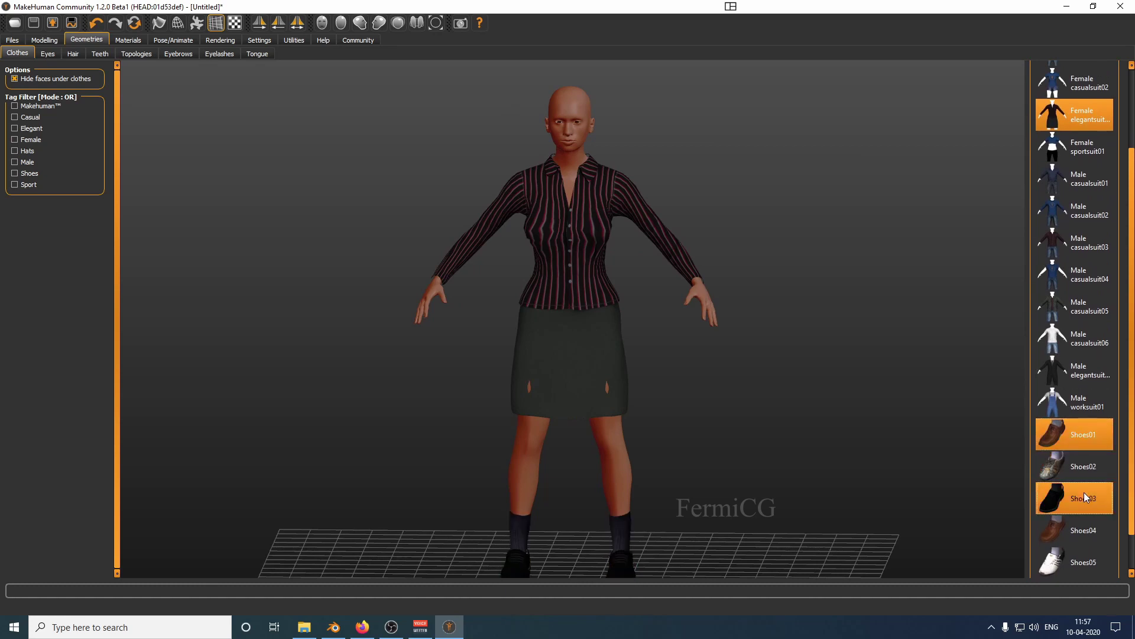
click(1088, 533)
click(1082, 554)
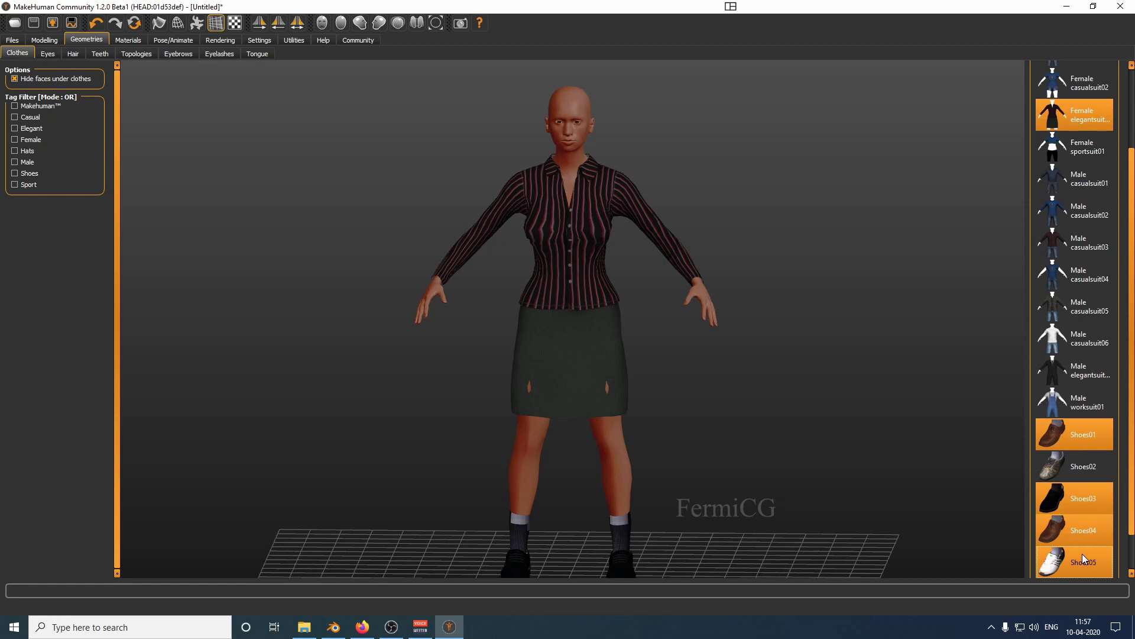
click(1079, 468)
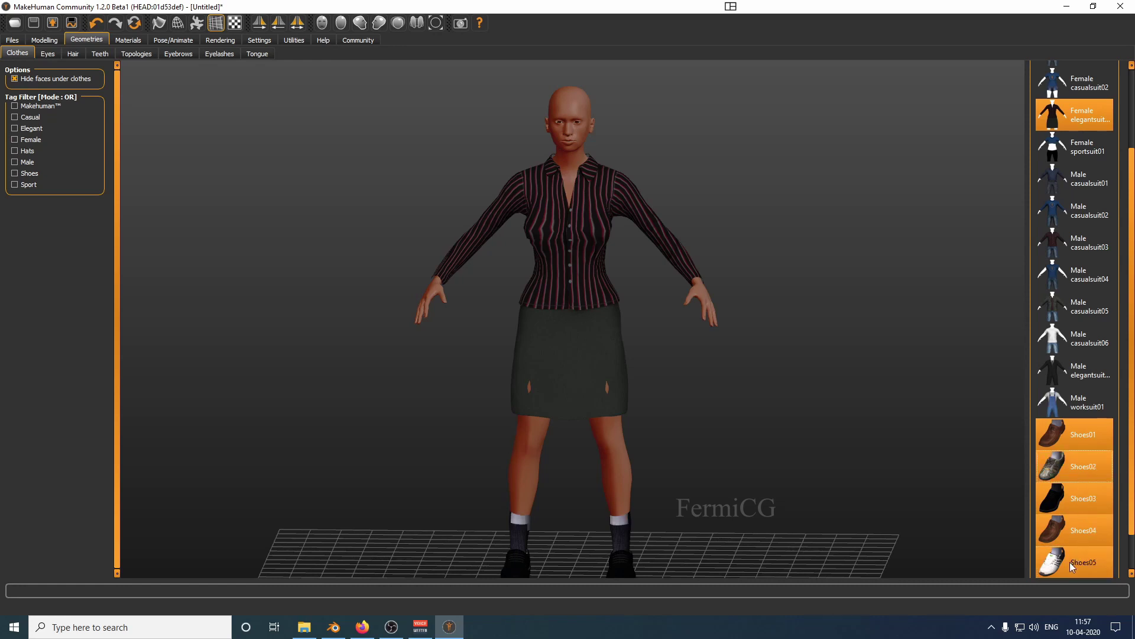
click(1071, 562)
click(1077, 530)
click(1075, 470)
click(1072, 432)
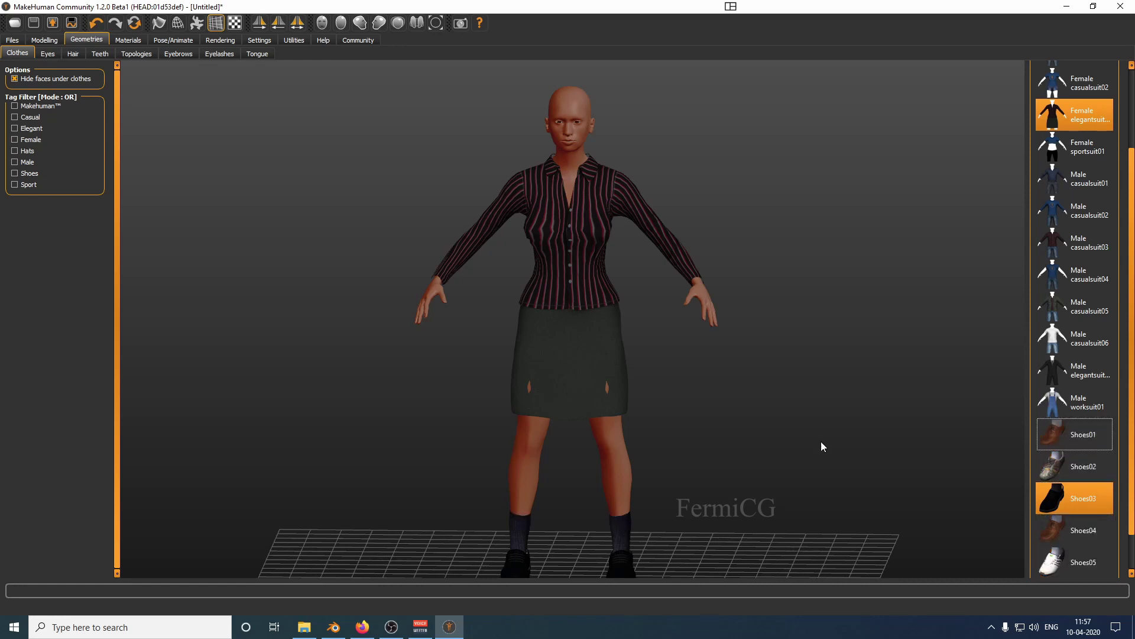
mouse_move(712, 376)
mouse_down()
mouse_move(678, 364)
mouse_move(693, 321)
mouse_move(706, 363)
mouse_up()
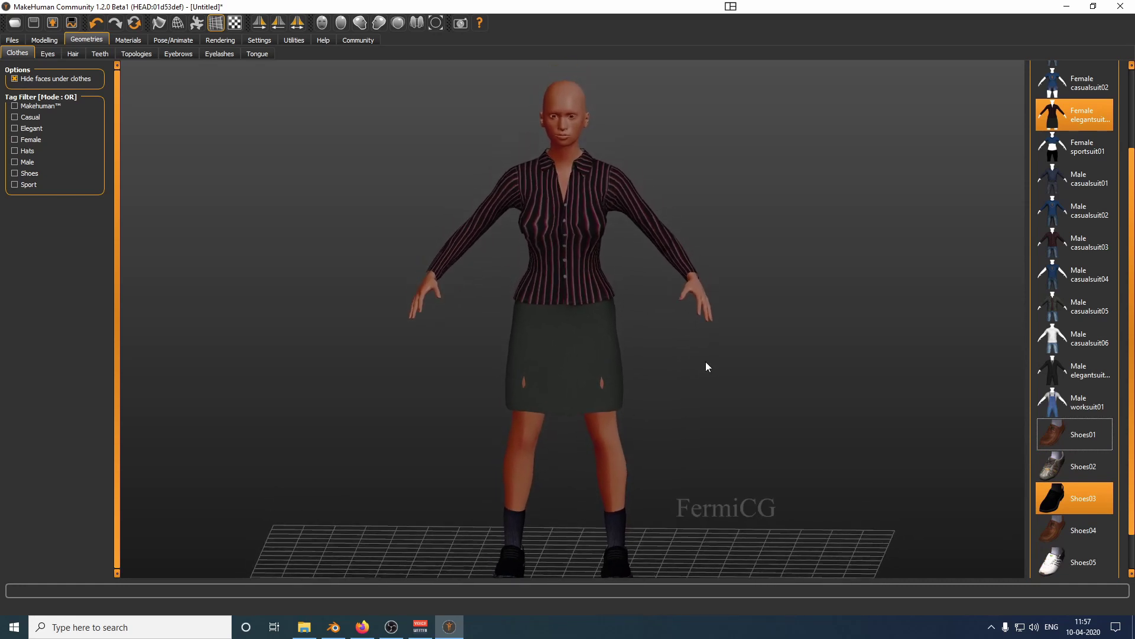
Add the Fedora to the character after trying Fedora cocked, removing the cocked version, and inspect the hat.
scroll(1076, 266, up, 3)
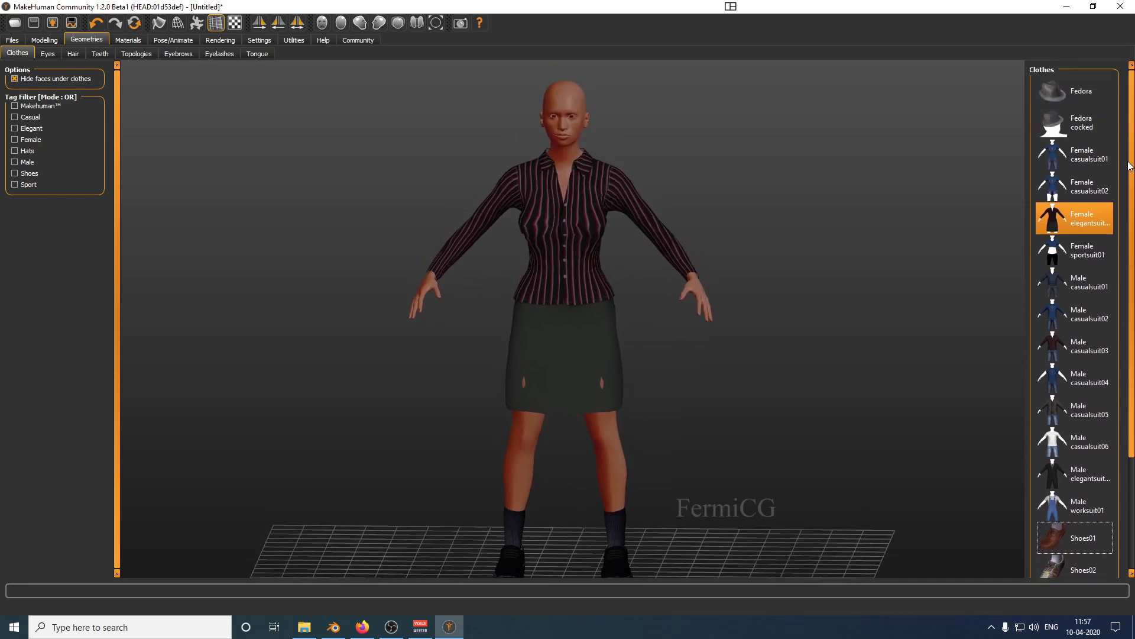
click(1091, 118)
click(1090, 101)
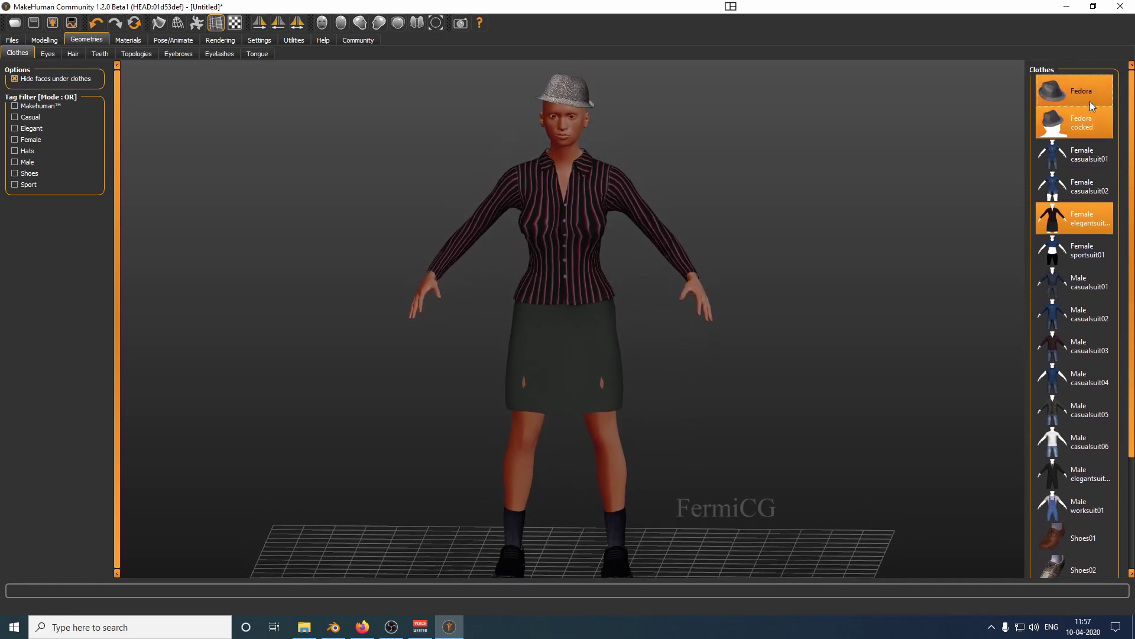
click(1087, 117)
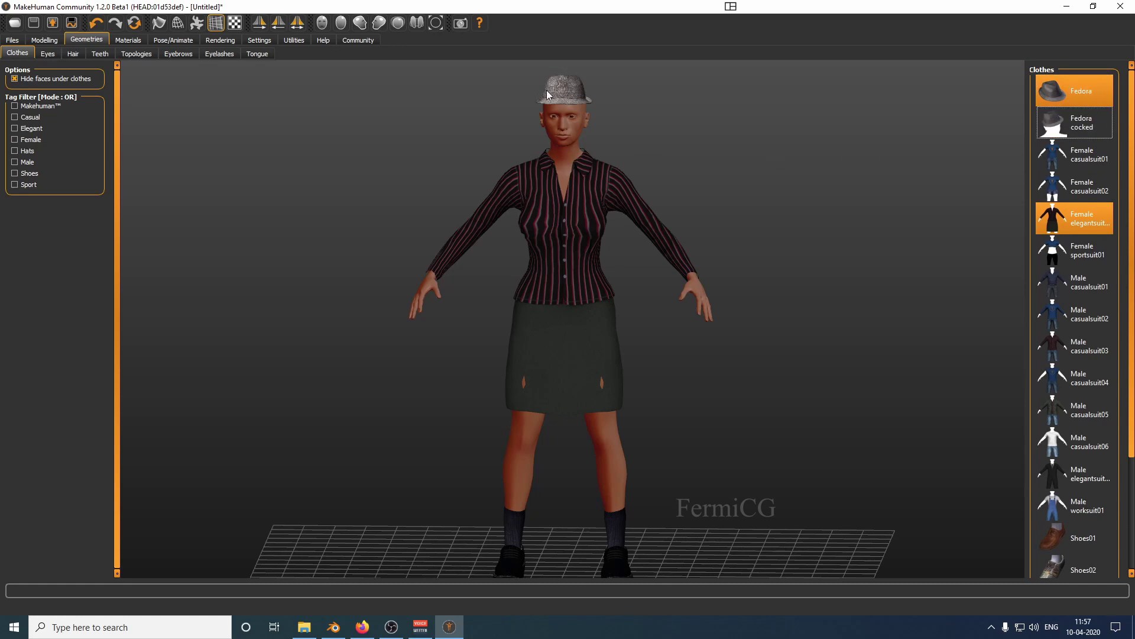
scroll(559, 65, down, 4)
scroll(565, 77, up, 7)
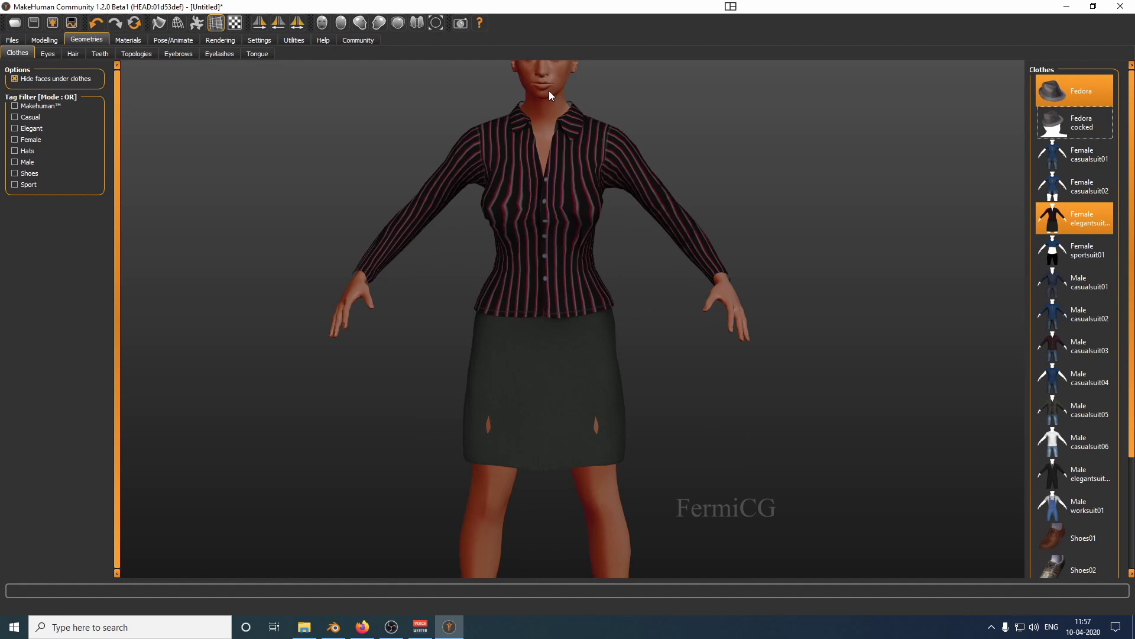
middle_drag(549, 90, 571, 147)
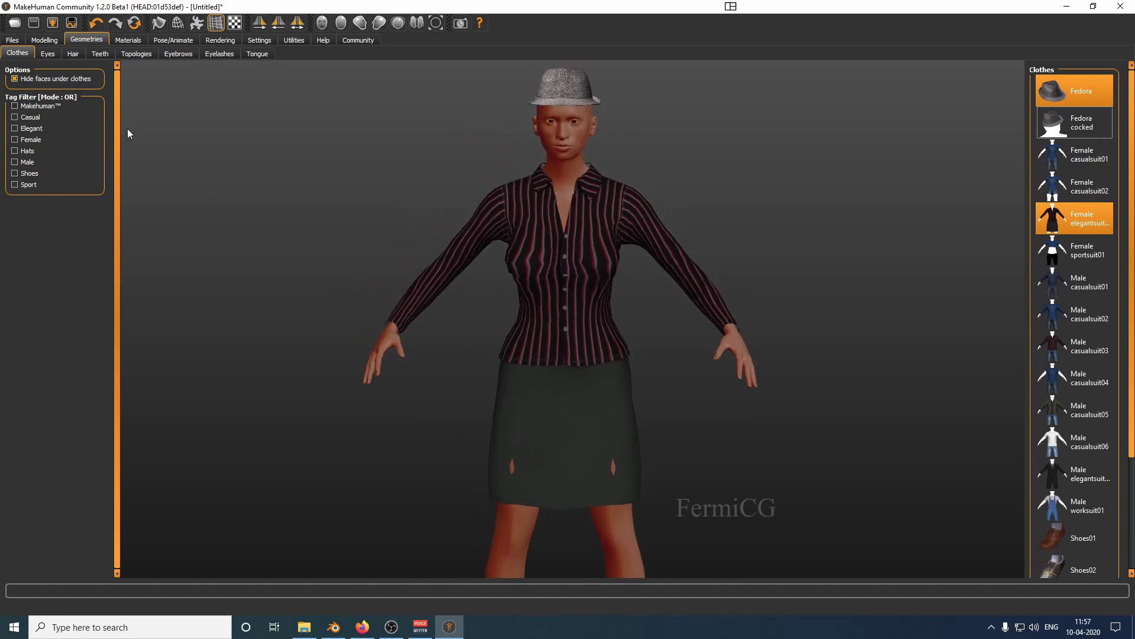
Try the Low-poly and None eye options on the character, returning to the High-poly eyes.
click(49, 54)
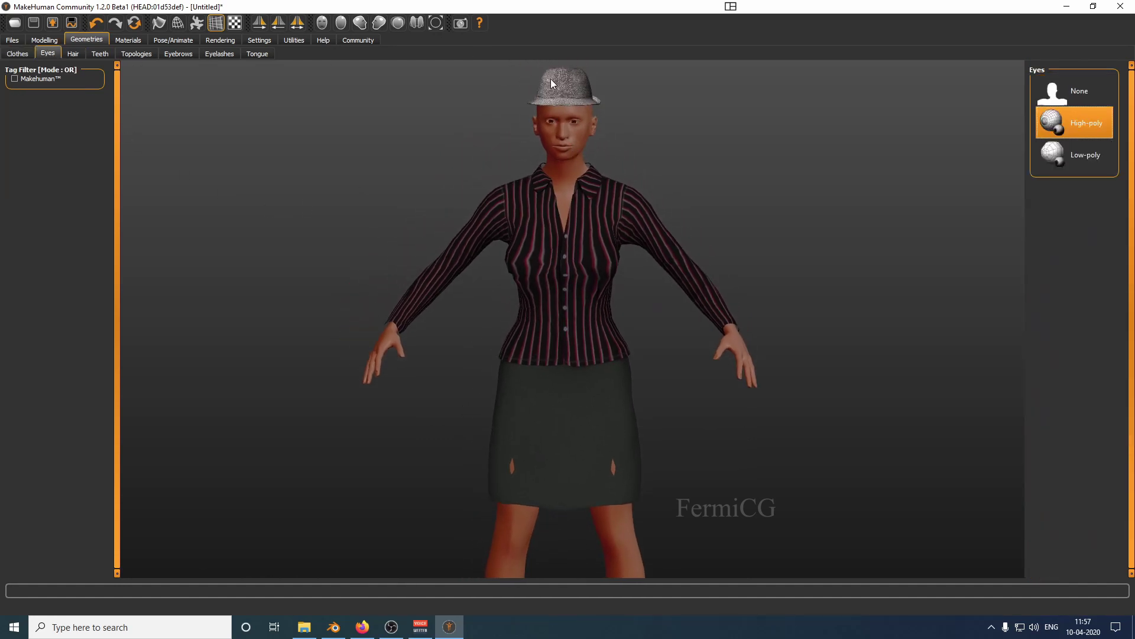
scroll(551, 79, down, 3)
scroll(553, 79, up, 4)
scroll(562, 81, up, 2)
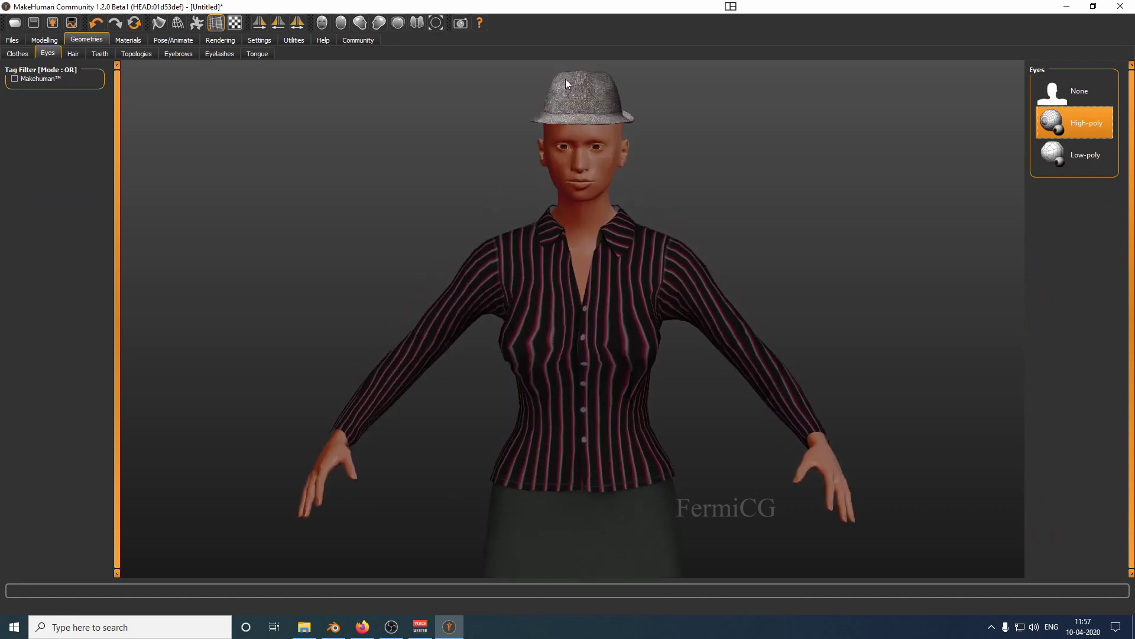
click(1086, 161)
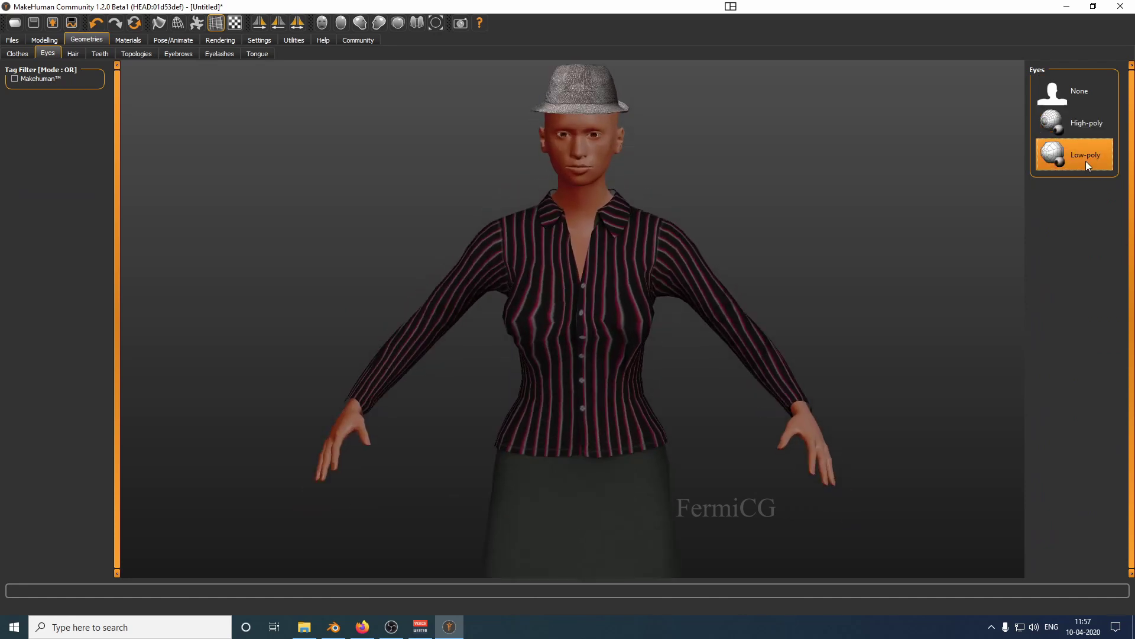
click(1073, 100)
click(1077, 123)
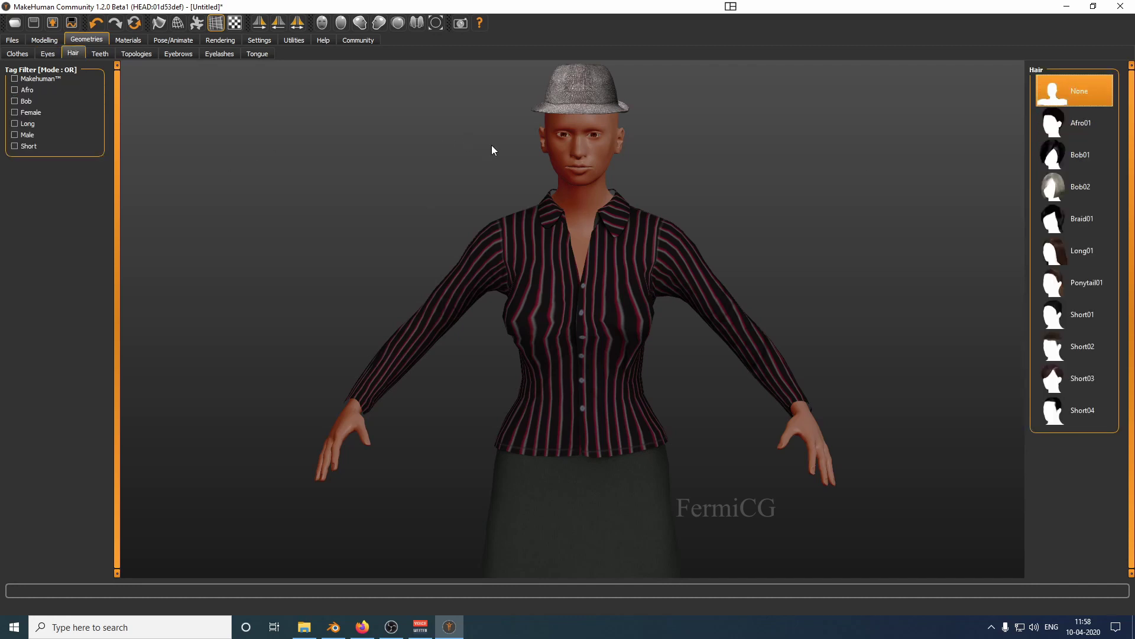
Try the Afro01, Bob01, Bob02 and Braid01 hairstyles on the character and inspect them from different angles.
drag(492, 144, 540, 155)
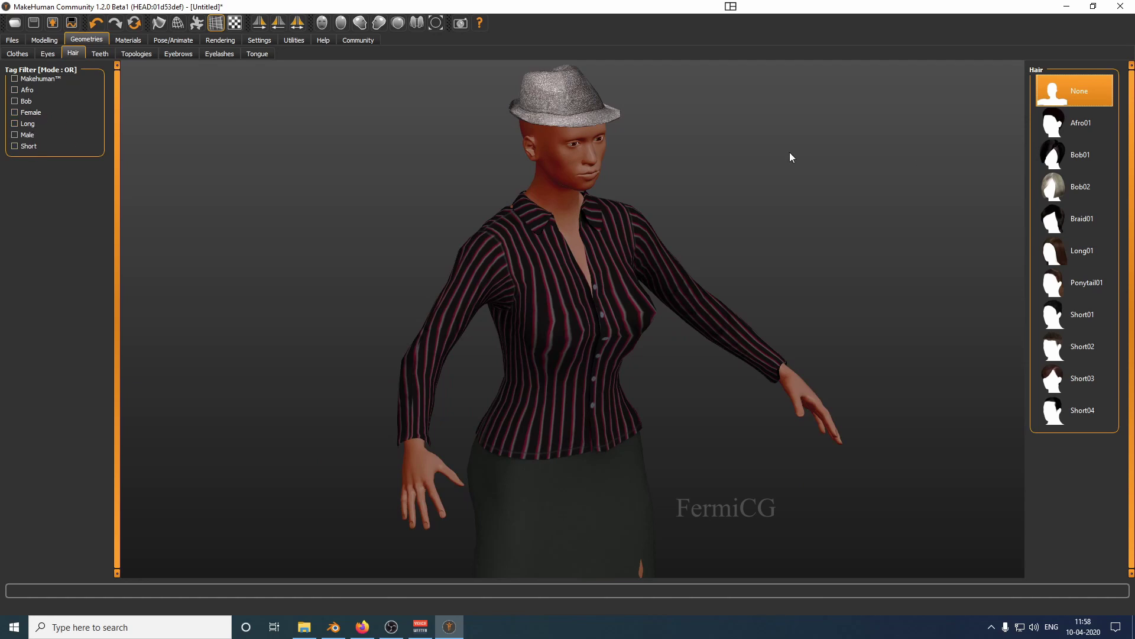
click(1077, 130)
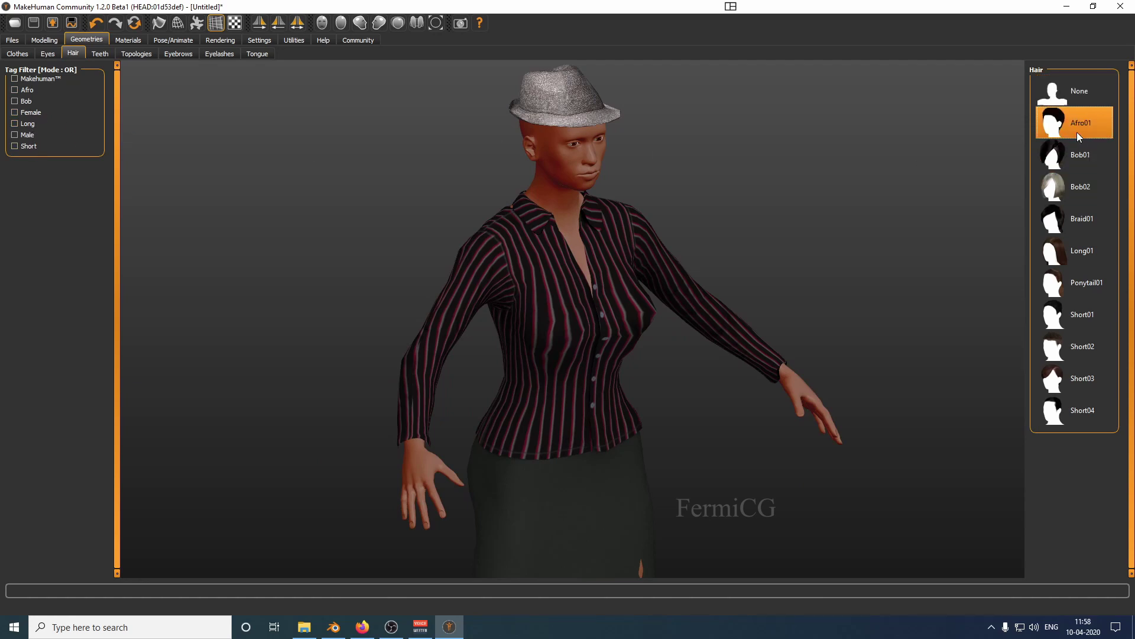
drag(753, 111, 712, 78)
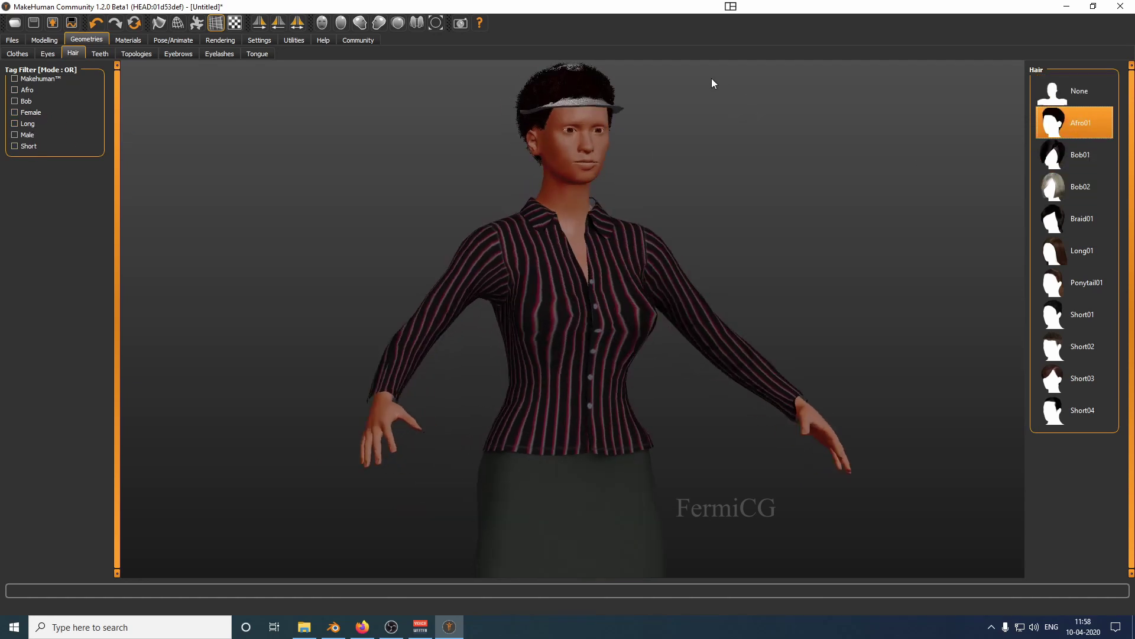
drag(726, 133, 800, 128)
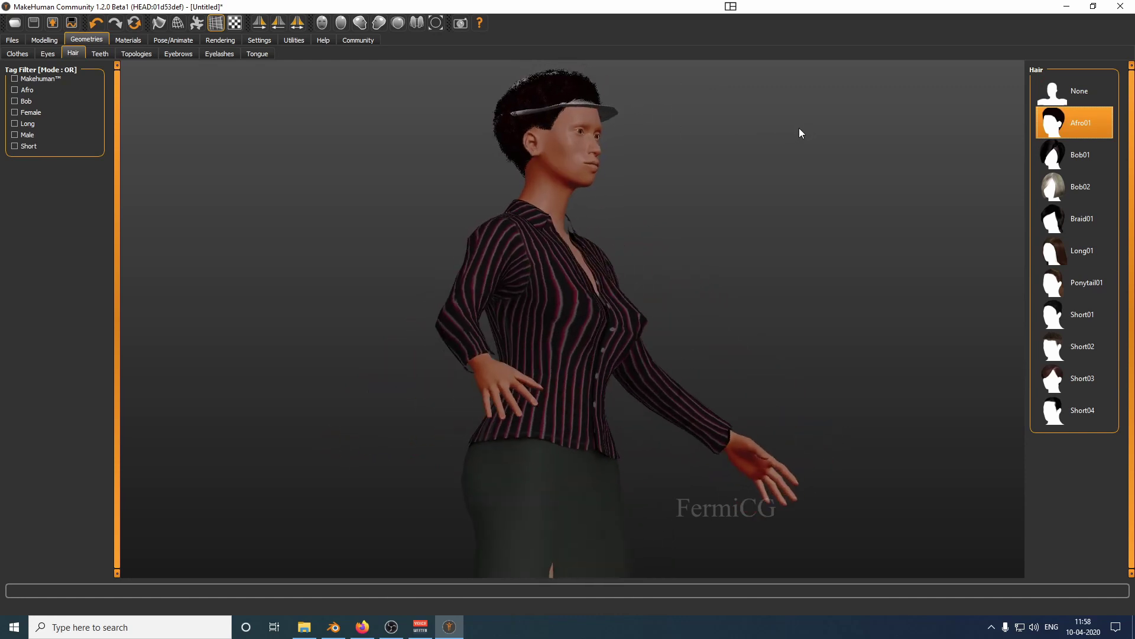
click(1092, 168)
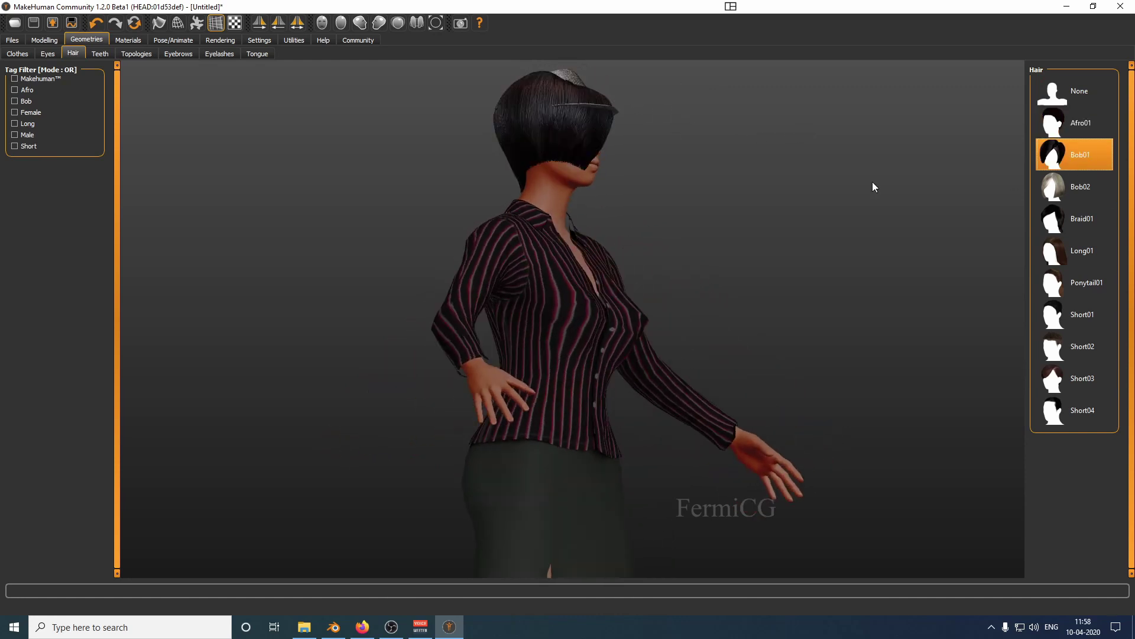
drag(769, 185, 719, 187)
click(1068, 194)
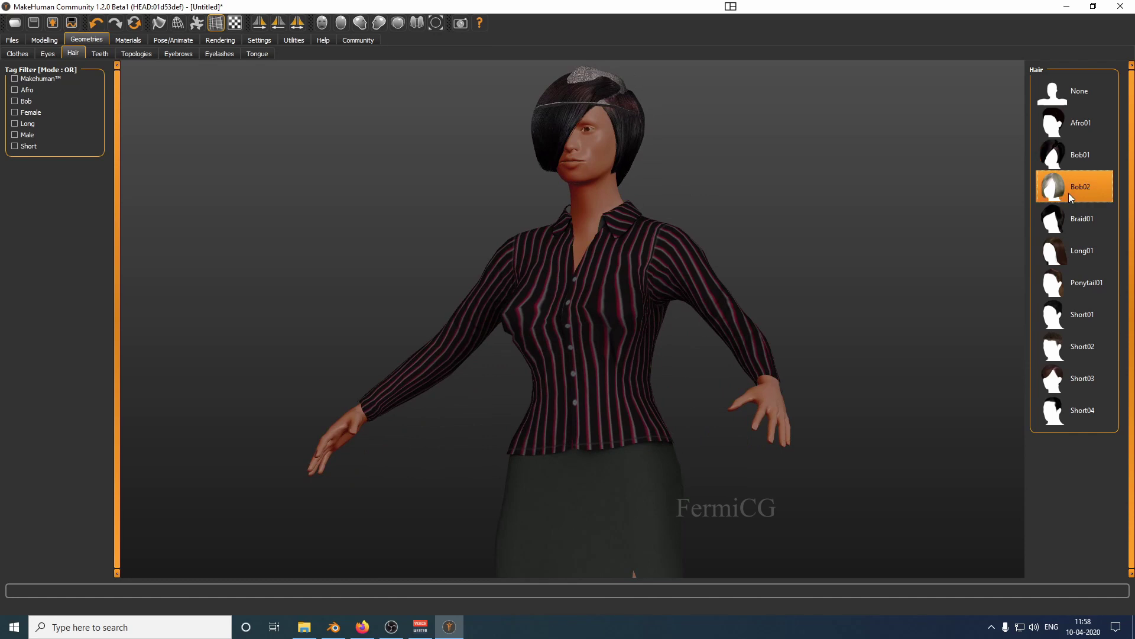
drag(851, 200, 885, 200)
click(1091, 222)
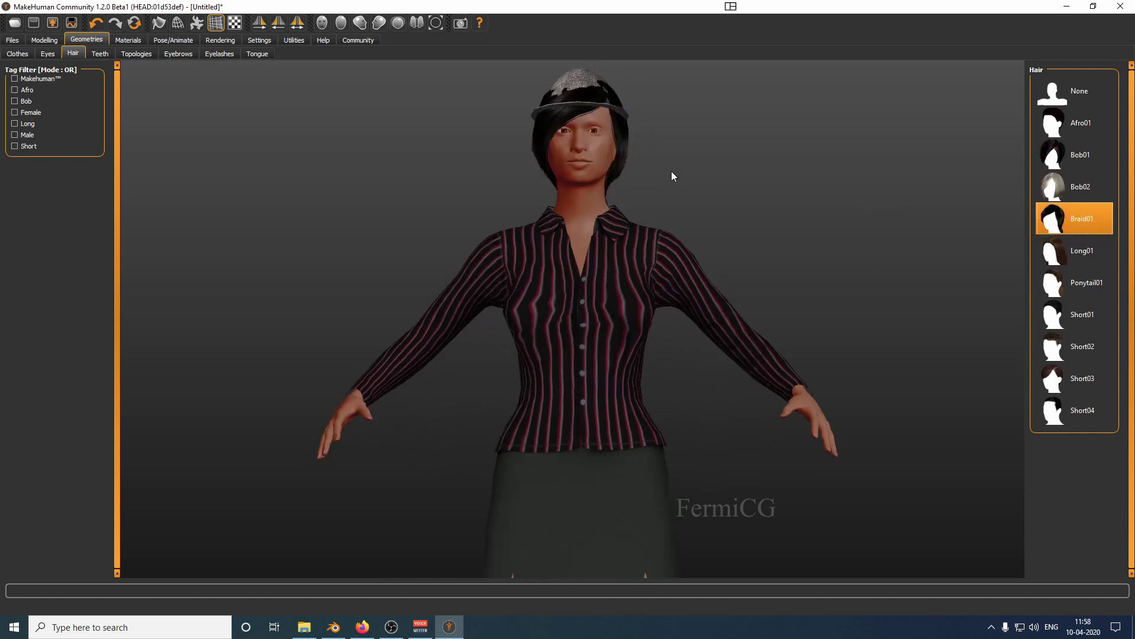
Give the character the Long01 hairstyle after comparing it with Ponytail01.
click(1083, 263)
drag(772, 219, 902, 248)
click(1087, 289)
click(1076, 255)
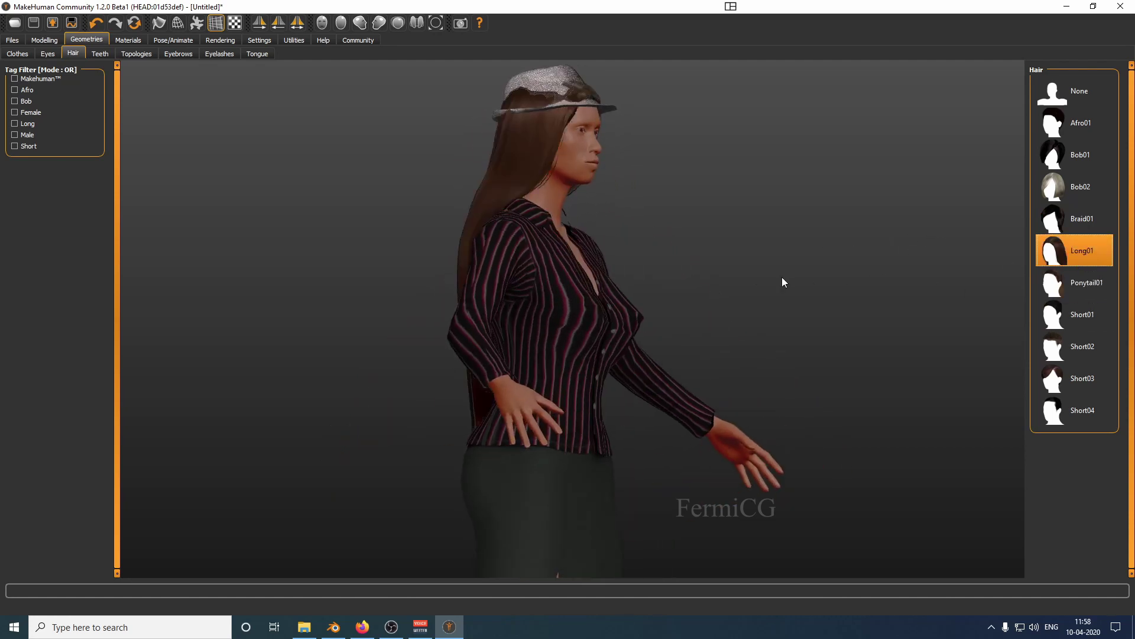
drag(781, 277, 697, 275)
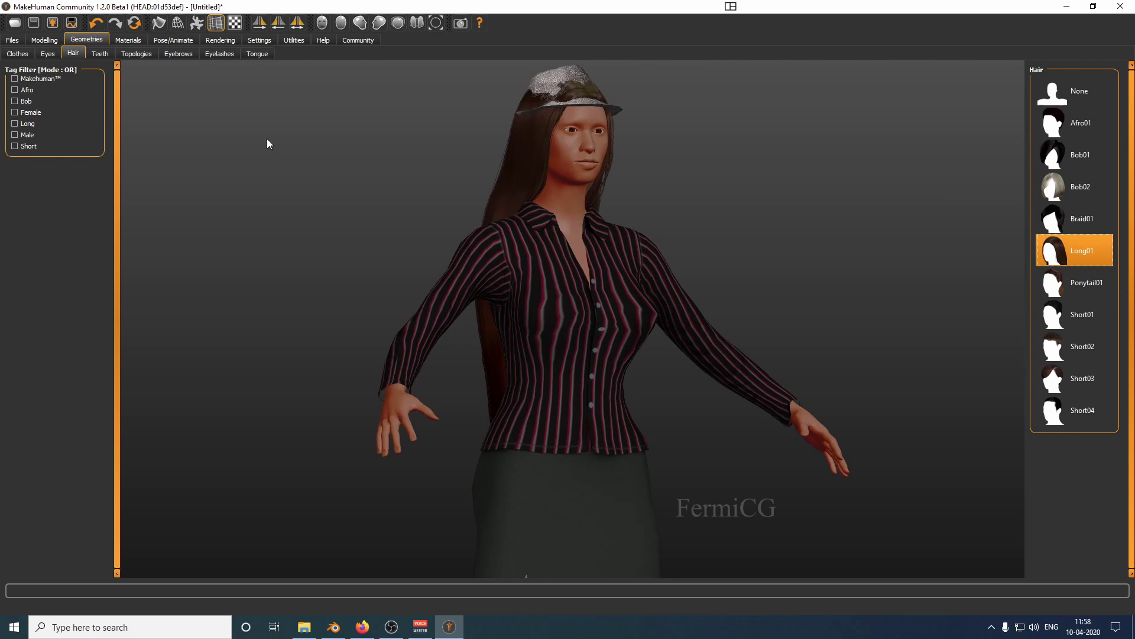
Remove the Fedora from the character's clothes.
click(20, 54)
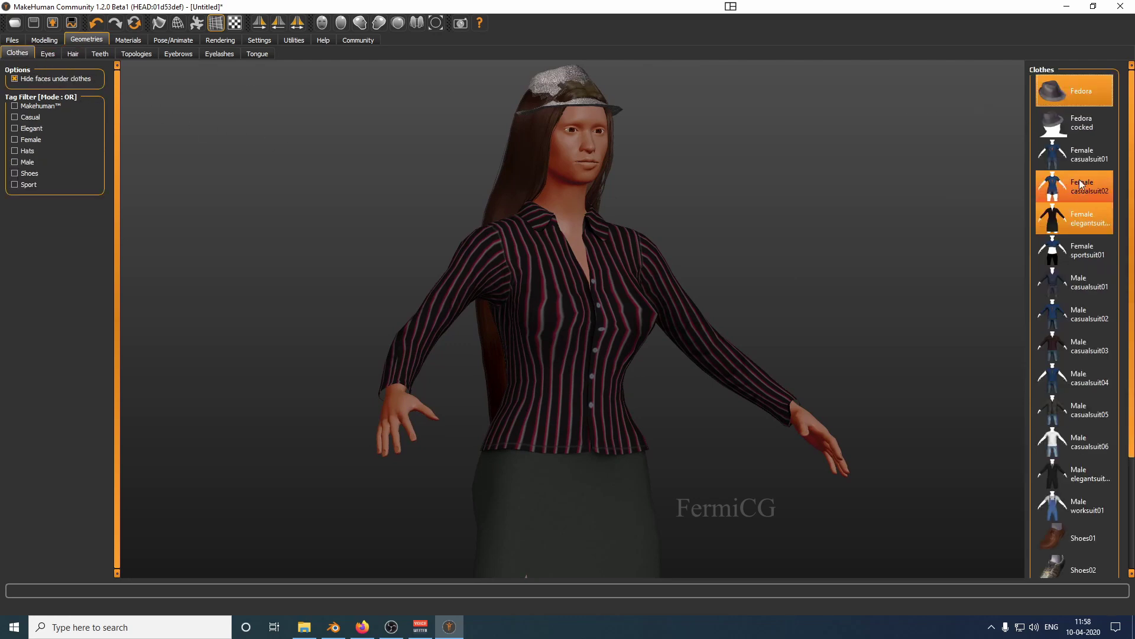
click(1076, 91)
drag(658, 186, 614, 200)
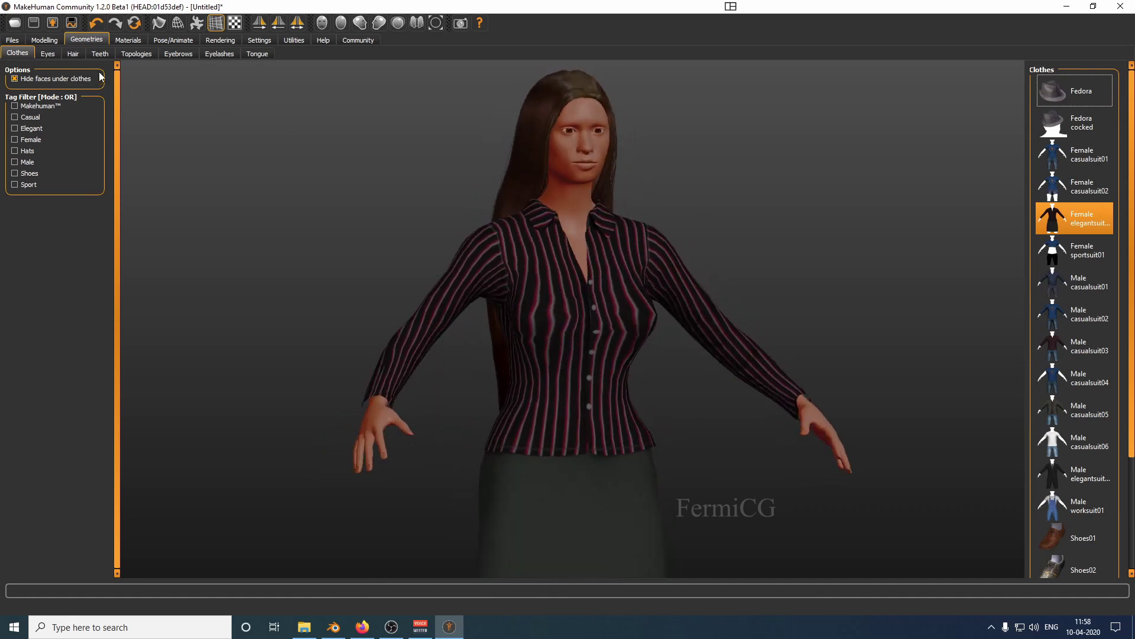
Give the character the Teeth shape05 teeth after trying Teeth base.
click(48, 54)
click(73, 53)
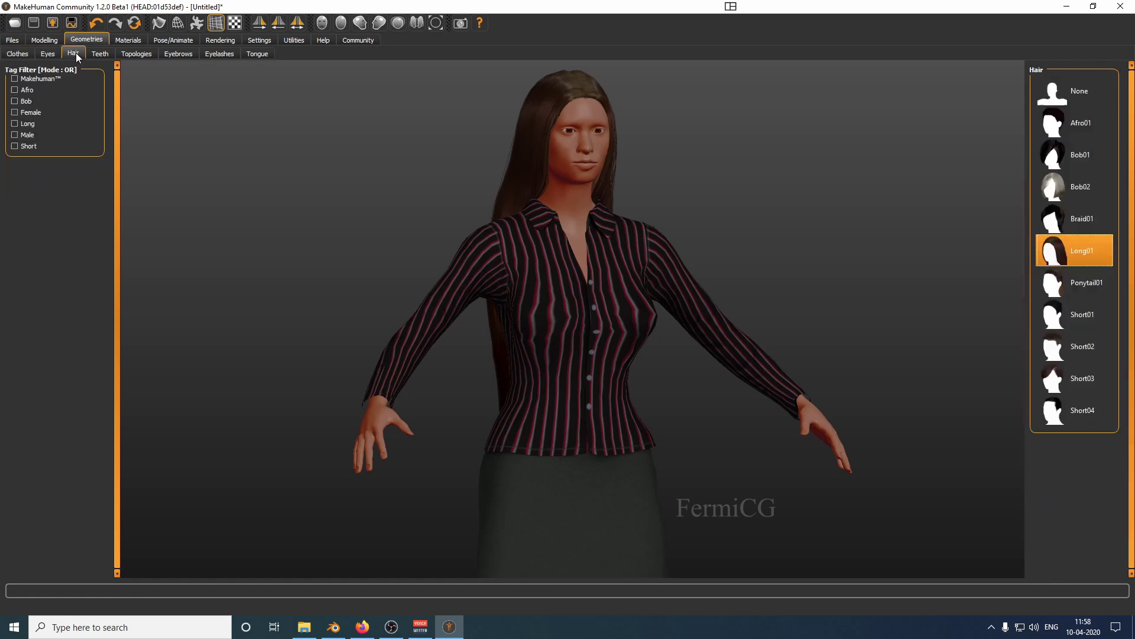
click(98, 54)
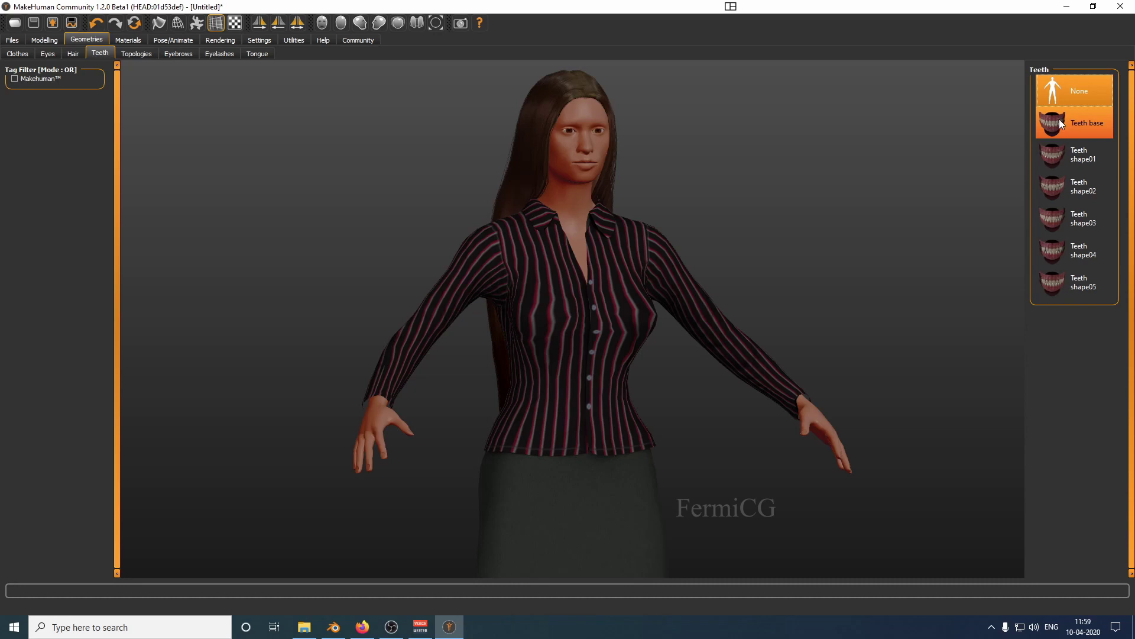
scroll(593, 113, down, 3)
scroll(592, 114, up, 2)
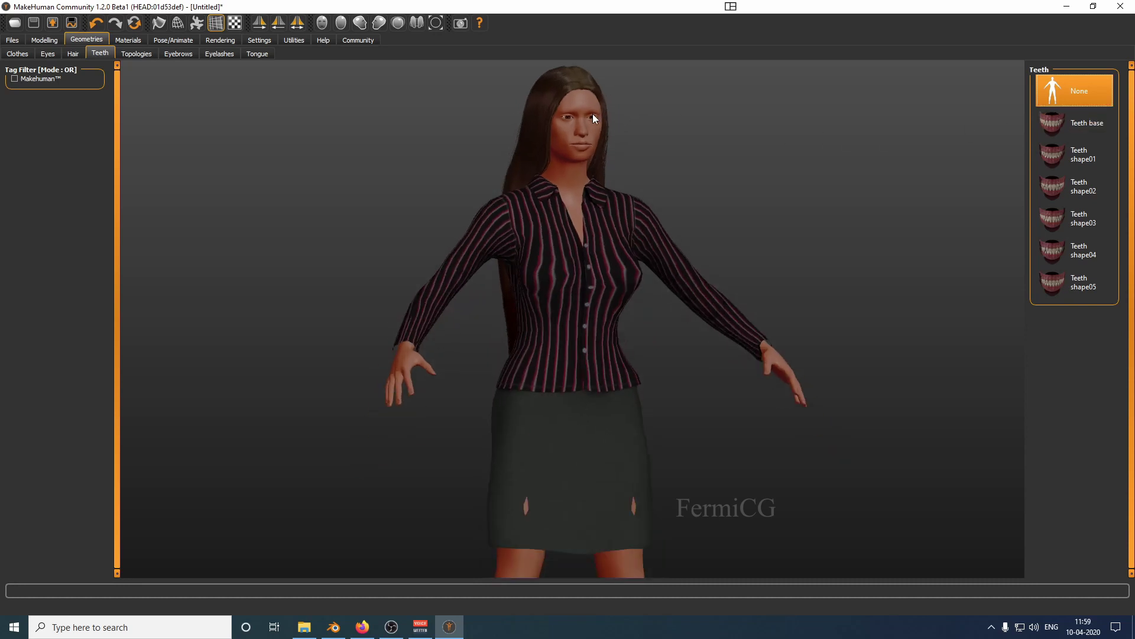
scroll(594, 119, up, 3)
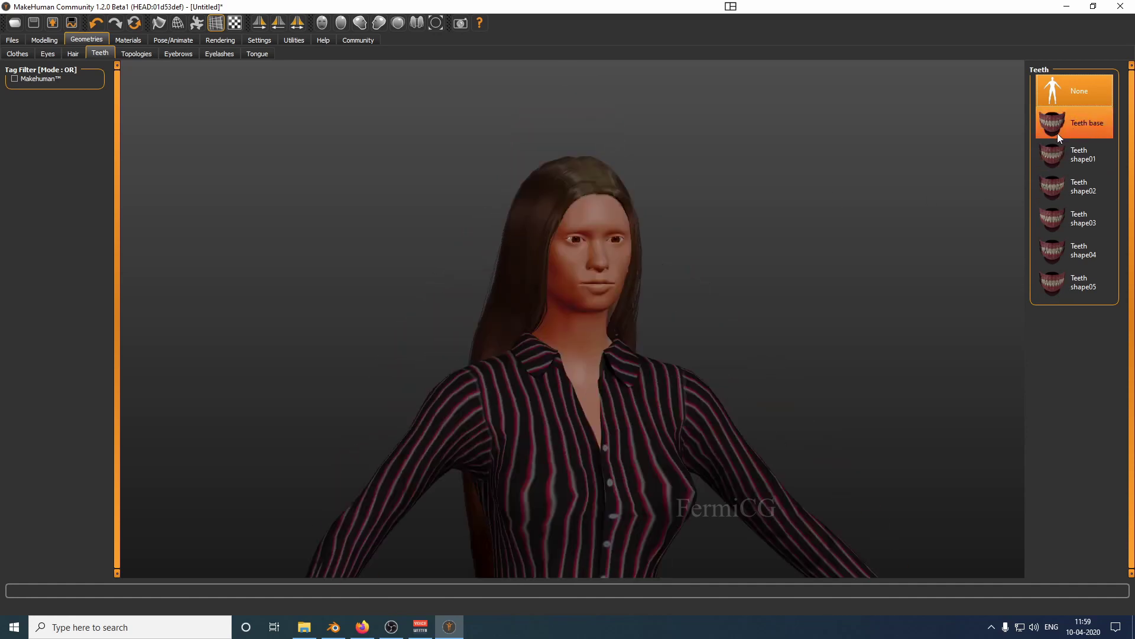
click(1059, 131)
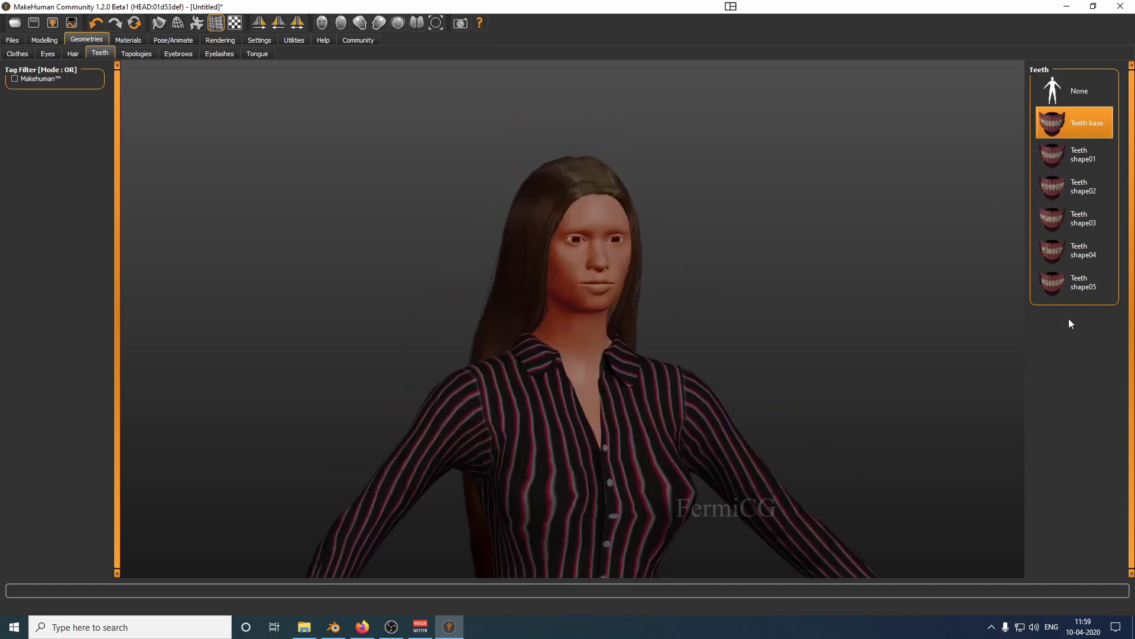
click(1056, 286)
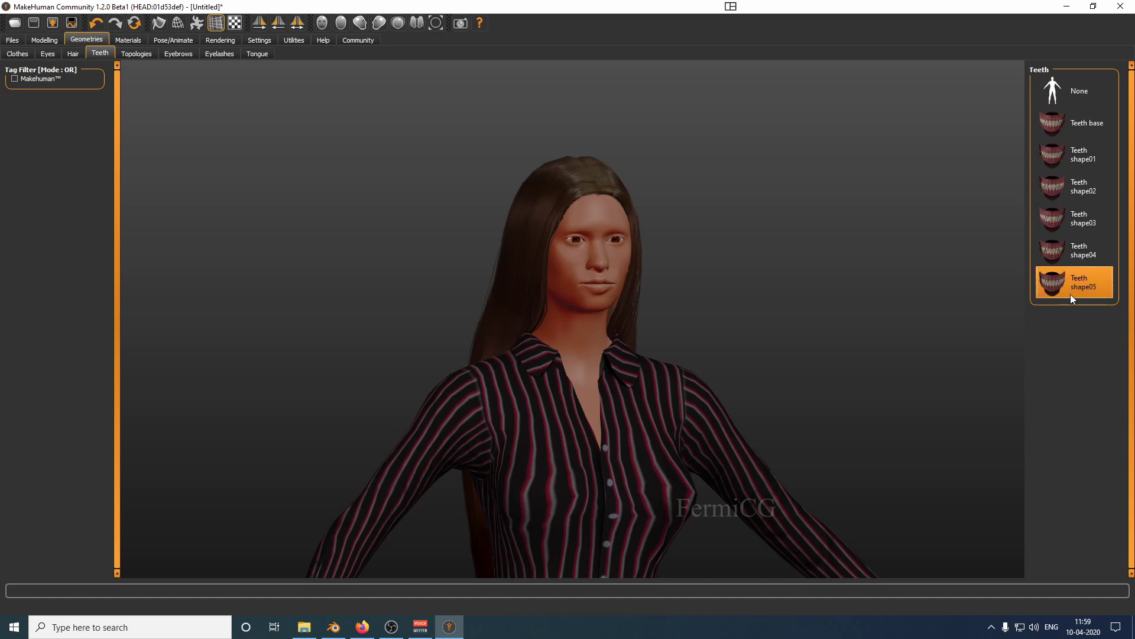
Give the character the Female muscle 13442 topology after trying Female1605 and Female generic.
click(136, 55)
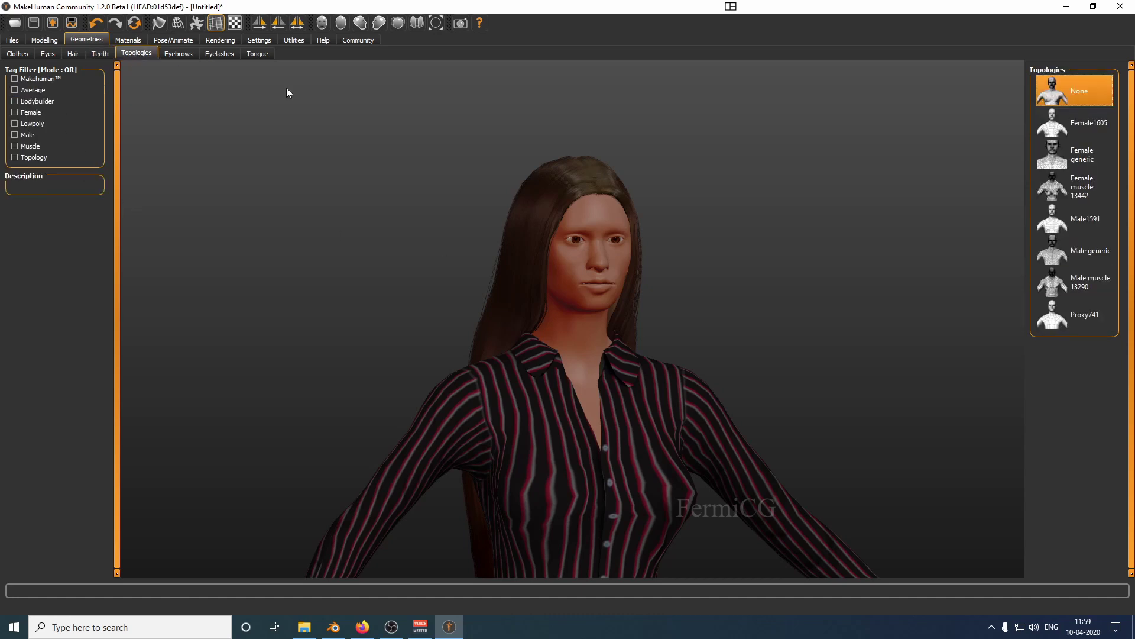
scroll(709, 270, up, 3)
scroll(706, 295, down, 5)
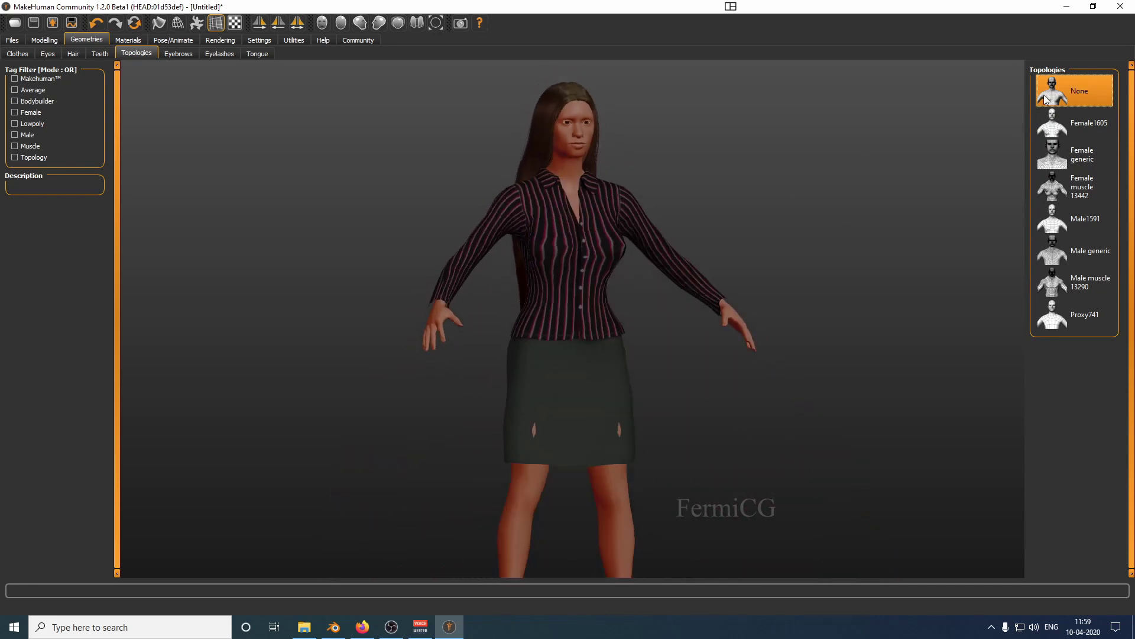
click(1054, 122)
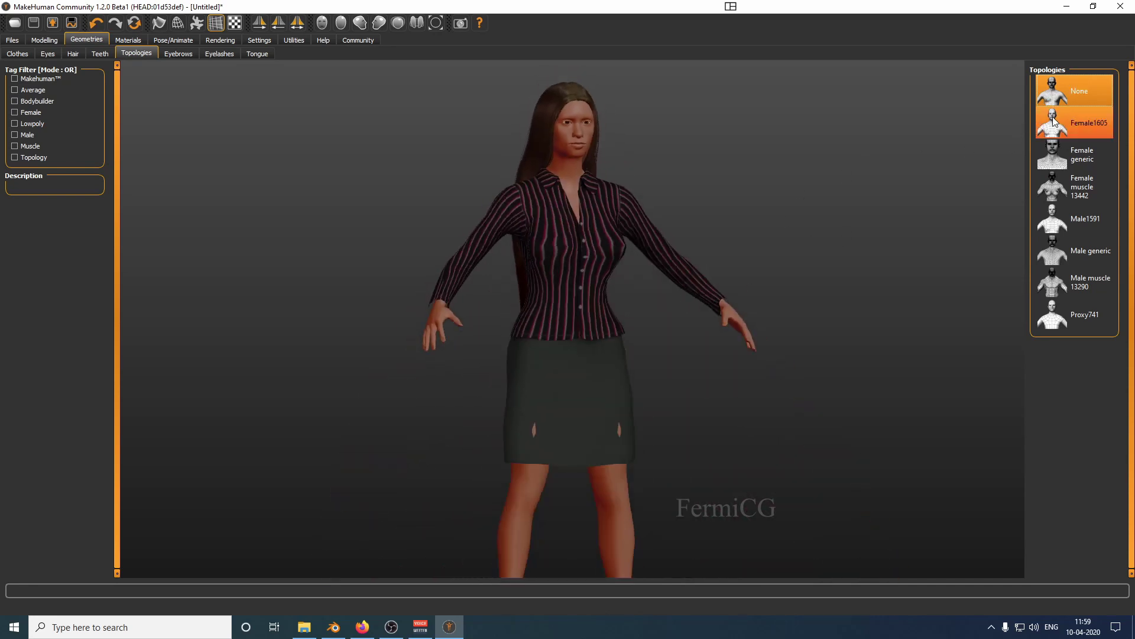
click(1054, 127)
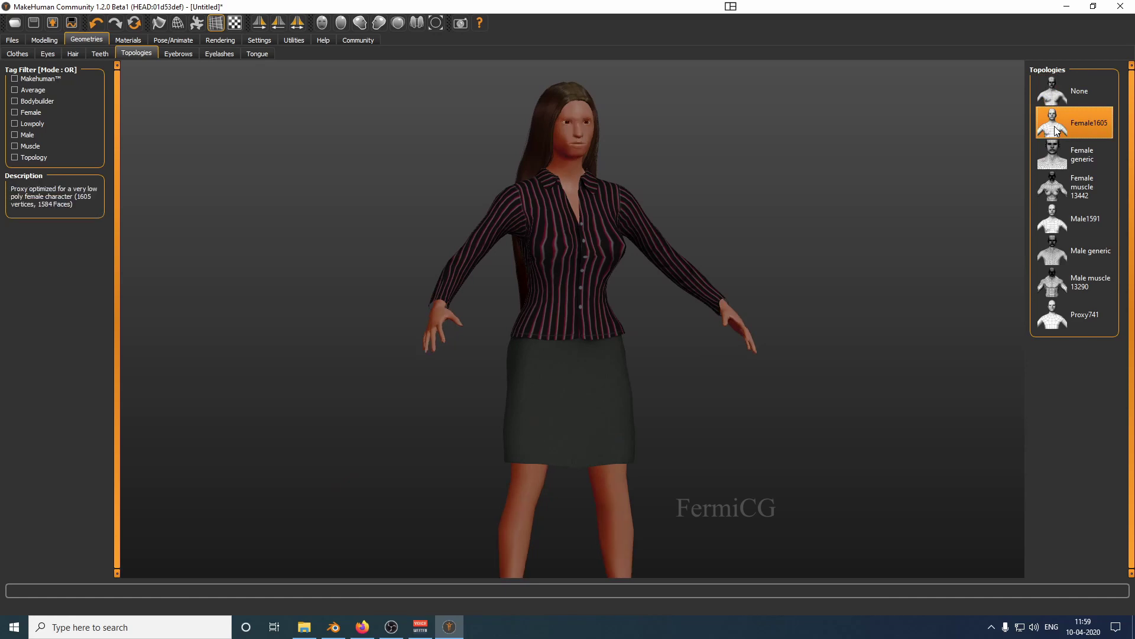
mouse_move(548, 162)
mouse_down()
mouse_move(506, 165)
mouse_move(540, 147)
mouse_up()
click(1056, 152)
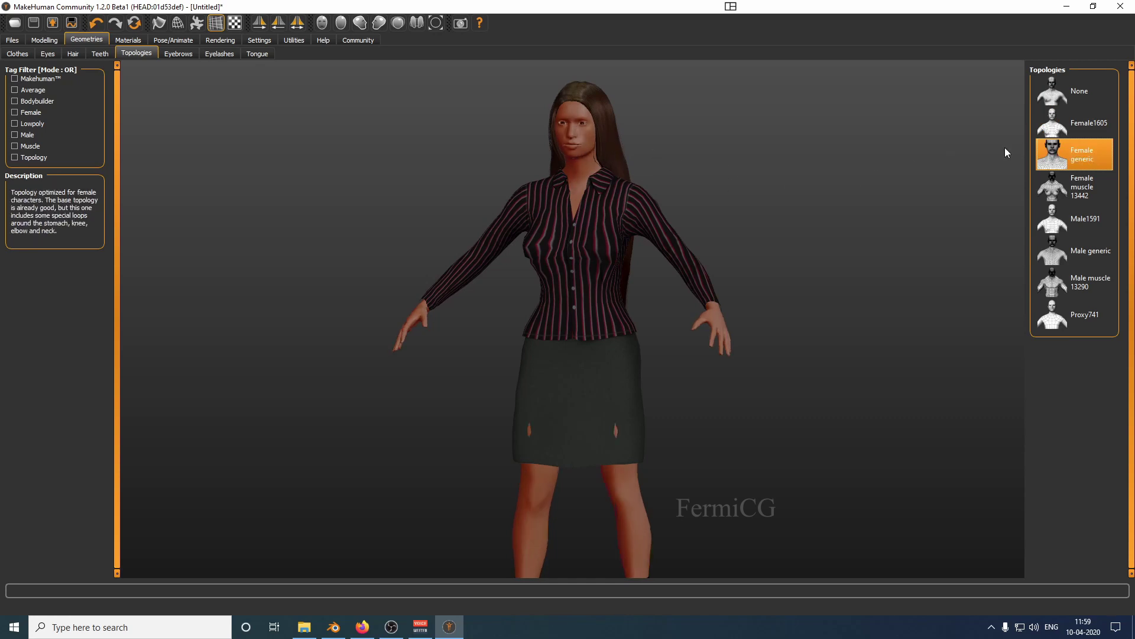
click(1056, 186)
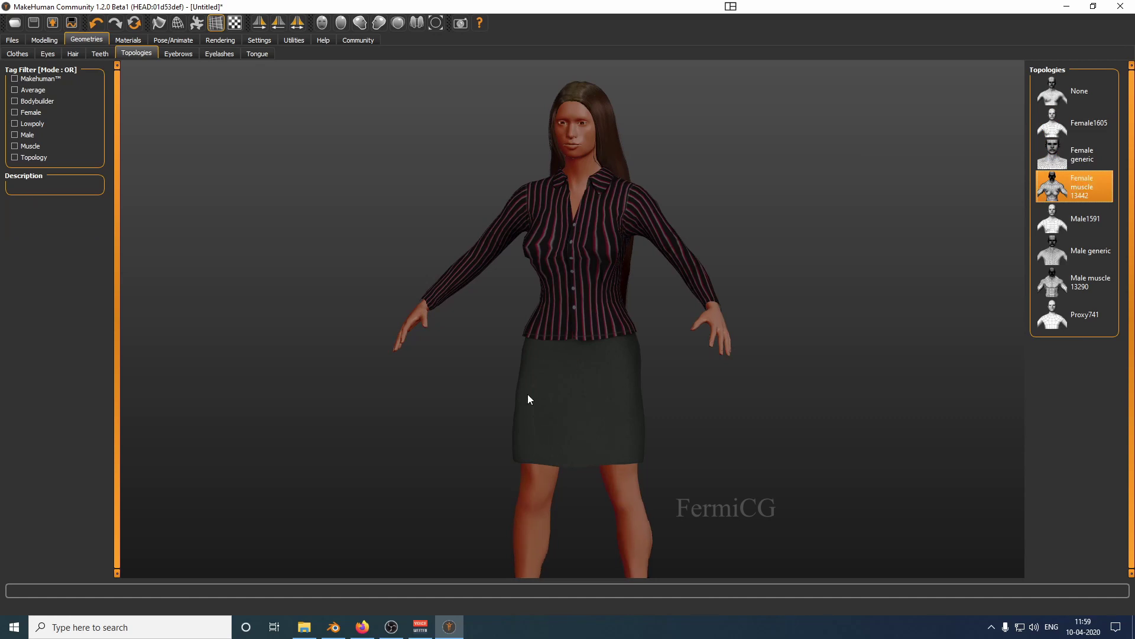
mouse_move(527, 394)
mouse_down()
mouse_move(503, 363)
mouse_move(587, 341)
mouse_move(716, 332)
mouse_move(466, 366)
mouse_move(461, 376)
mouse_move(296, 376)
mouse_move(536, 377)
mouse_move(512, 386)
mouse_up()
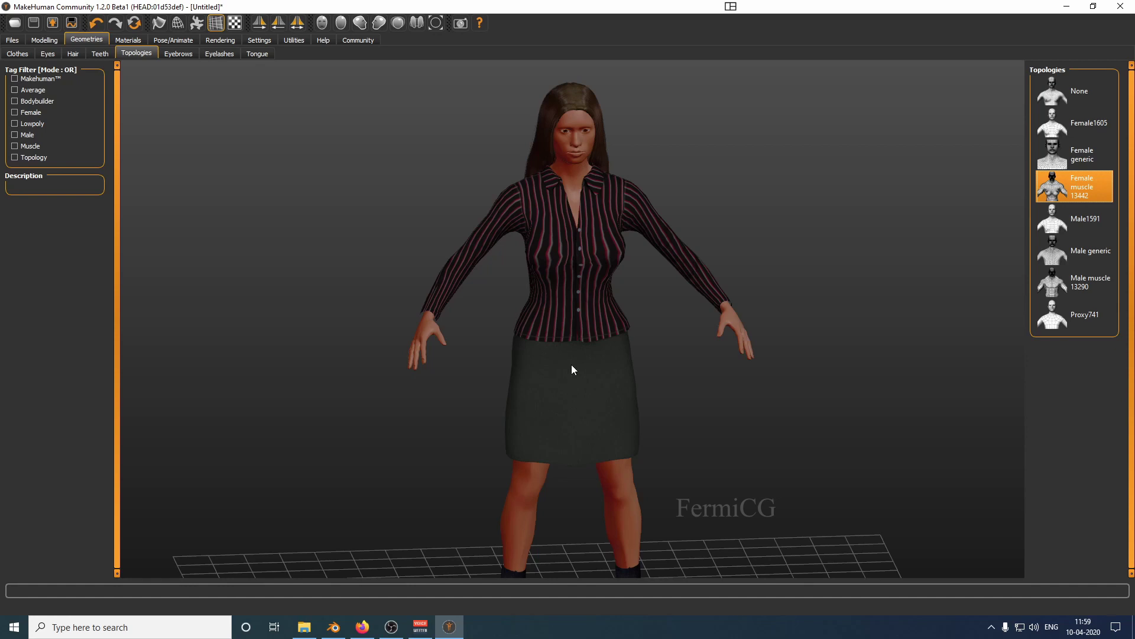
Compare the character with no topology against the Female muscle 13442 topology from the front, below and behind.
click(1099, 98)
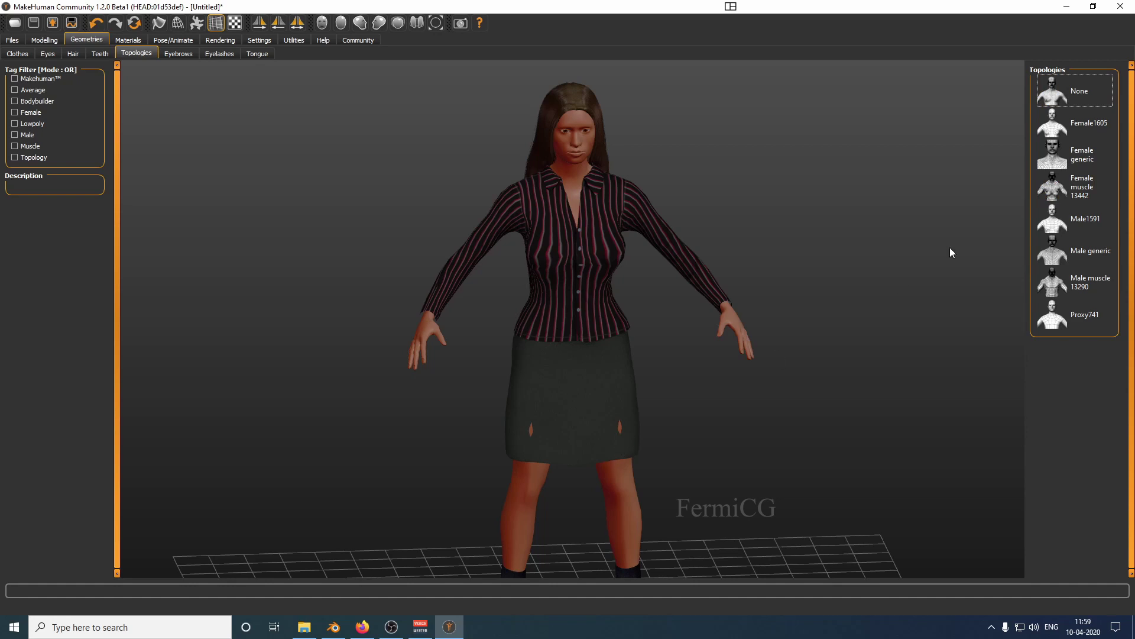
click(1078, 187)
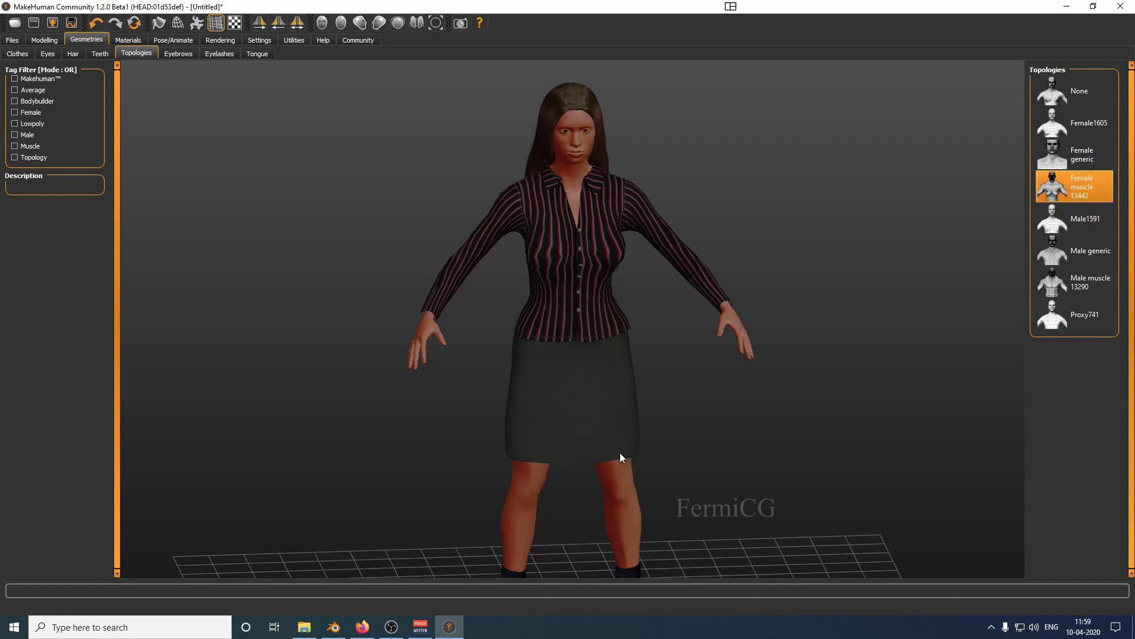
drag(620, 452, 975, 351)
click(1071, 91)
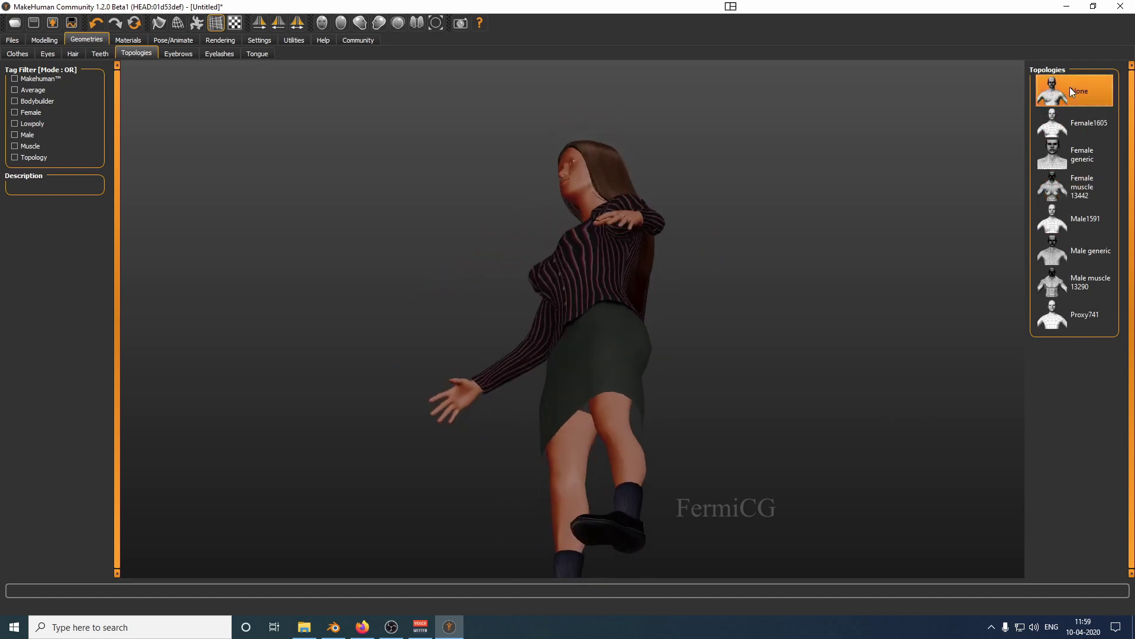
drag(777, 248, 553, 365)
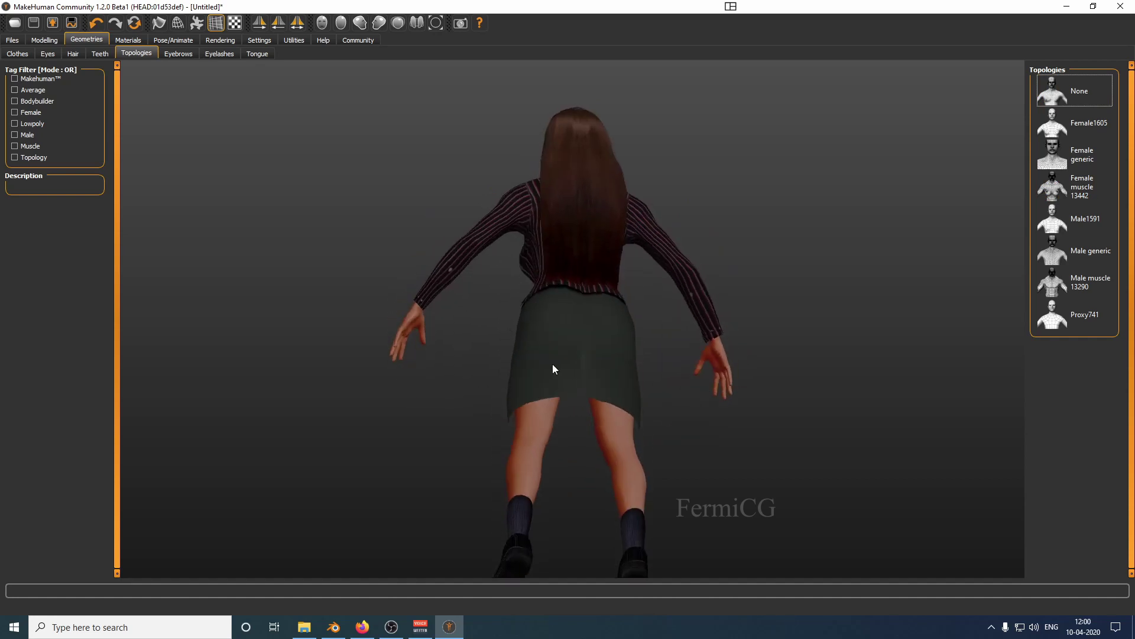
click(1073, 187)
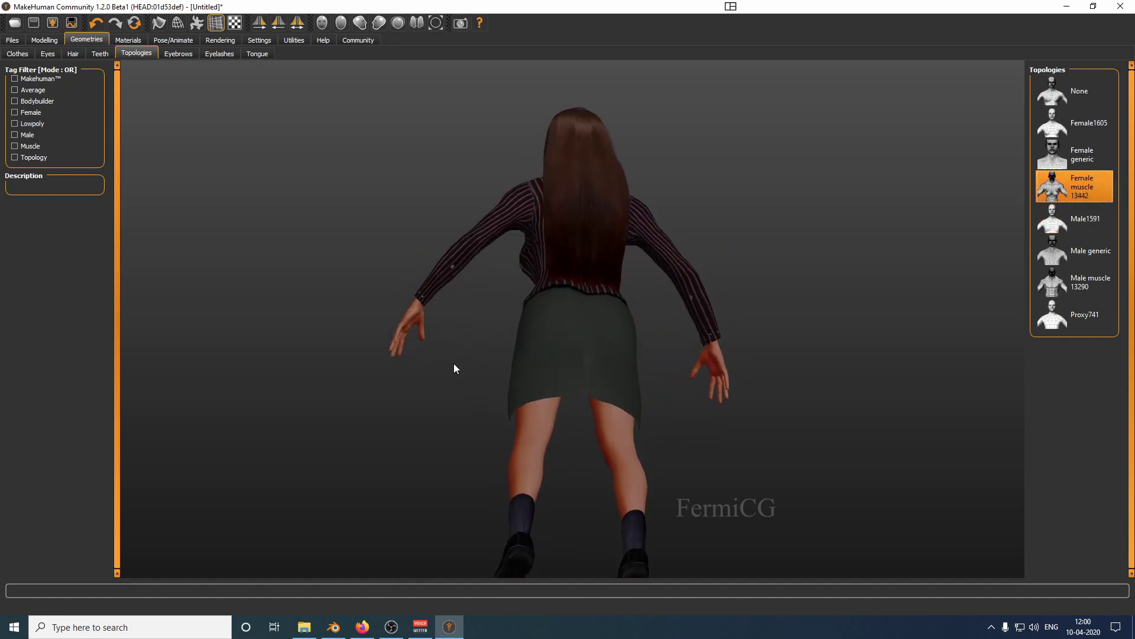
drag(480, 323, 669, 377)
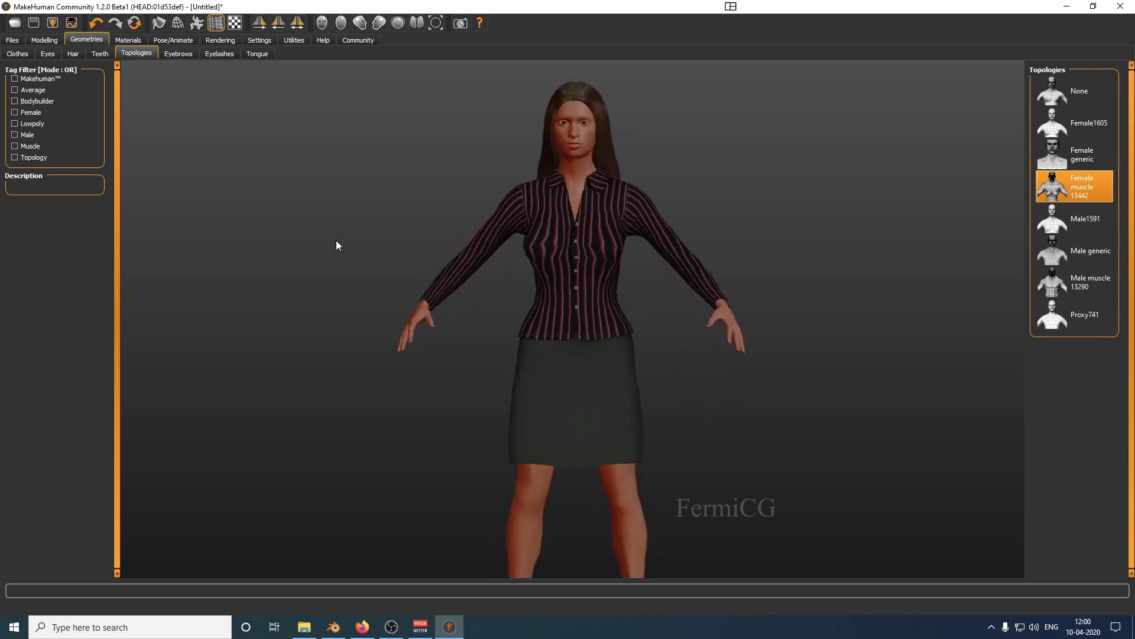
Try the eyebrow styles from Eyebrow001 to Eyebrow012 in a close-up of the character's face.
click(180, 54)
scroll(570, 98, up, 2)
scroll(567, 107, down, 5)
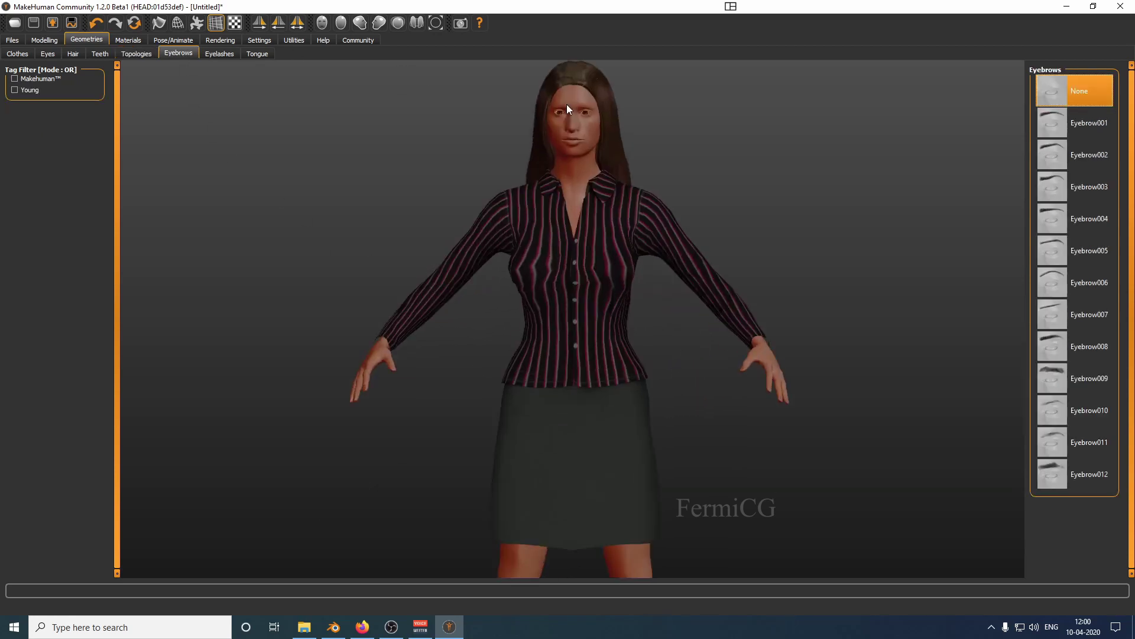
middle_drag(567, 176, 601, 388)
scroll(600, 391, down, 5)
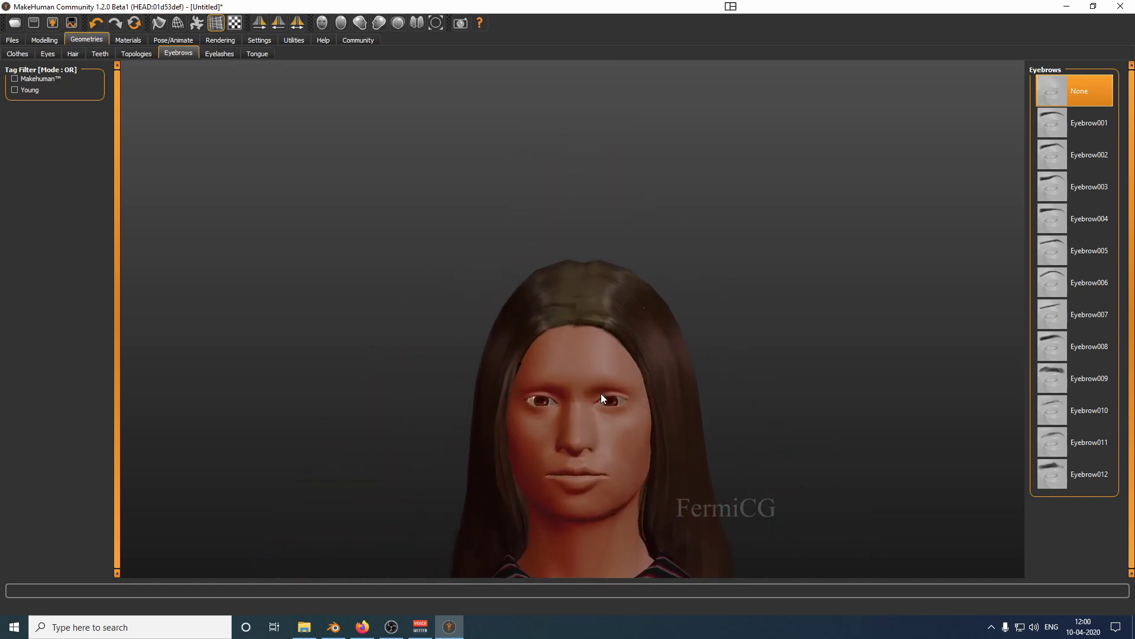
click(1087, 129)
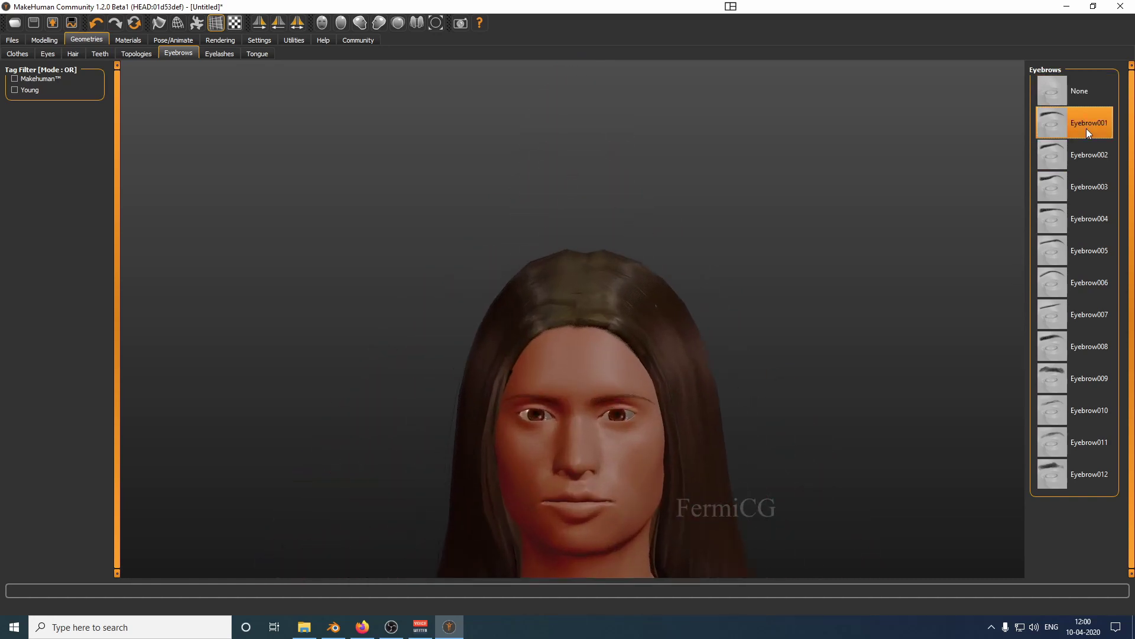
click(1074, 155)
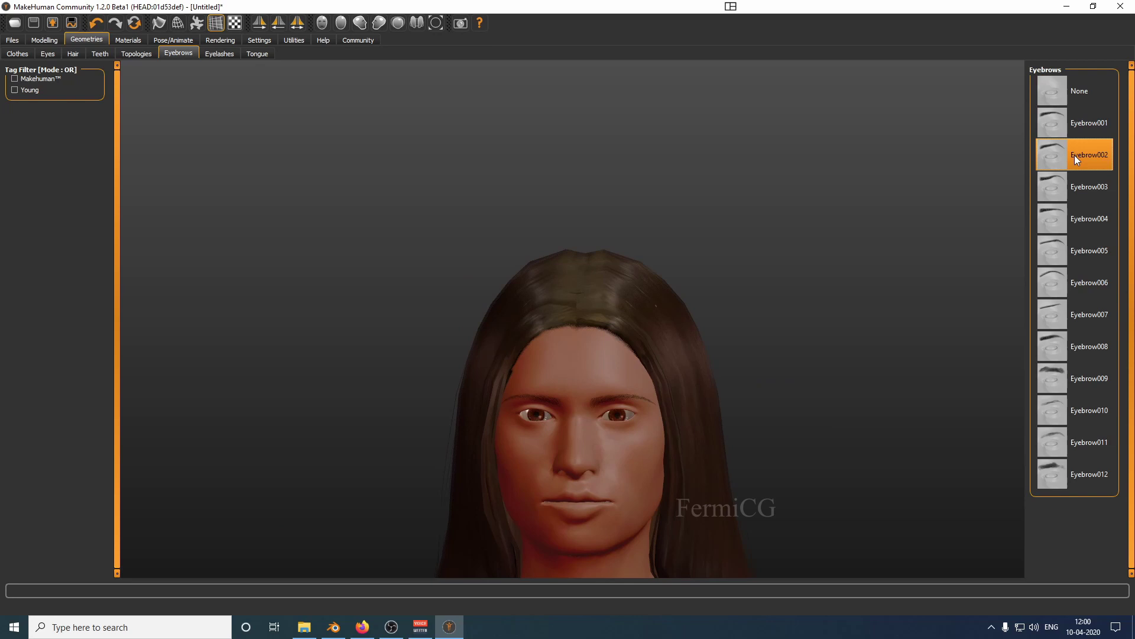
click(1072, 186)
click(1065, 216)
click(1064, 250)
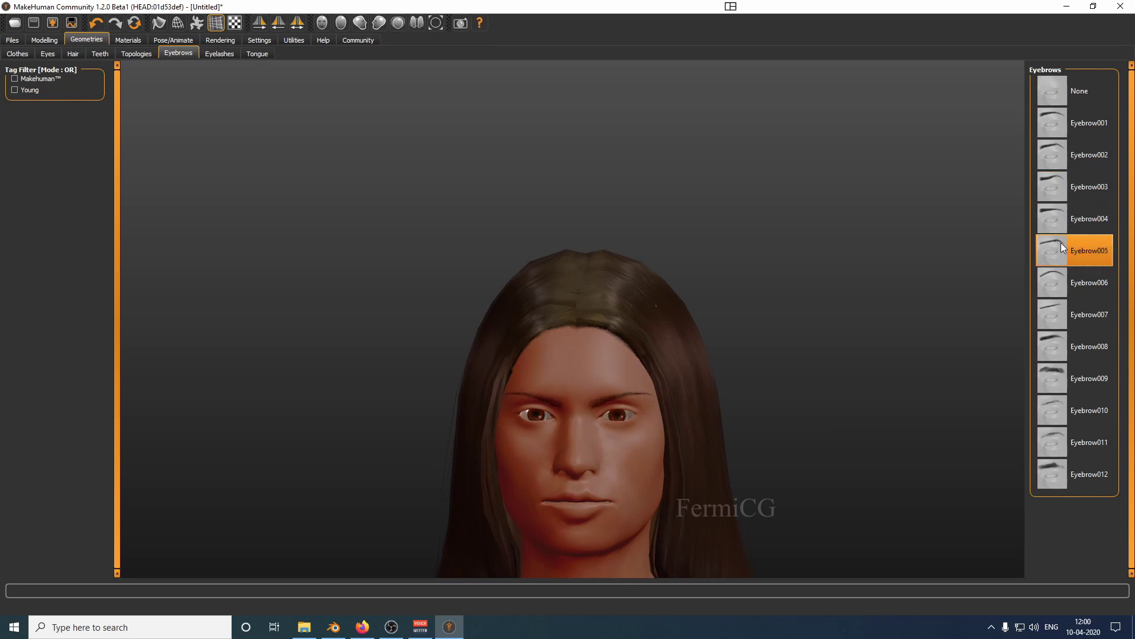
click(1064, 282)
click(1063, 315)
click(1063, 347)
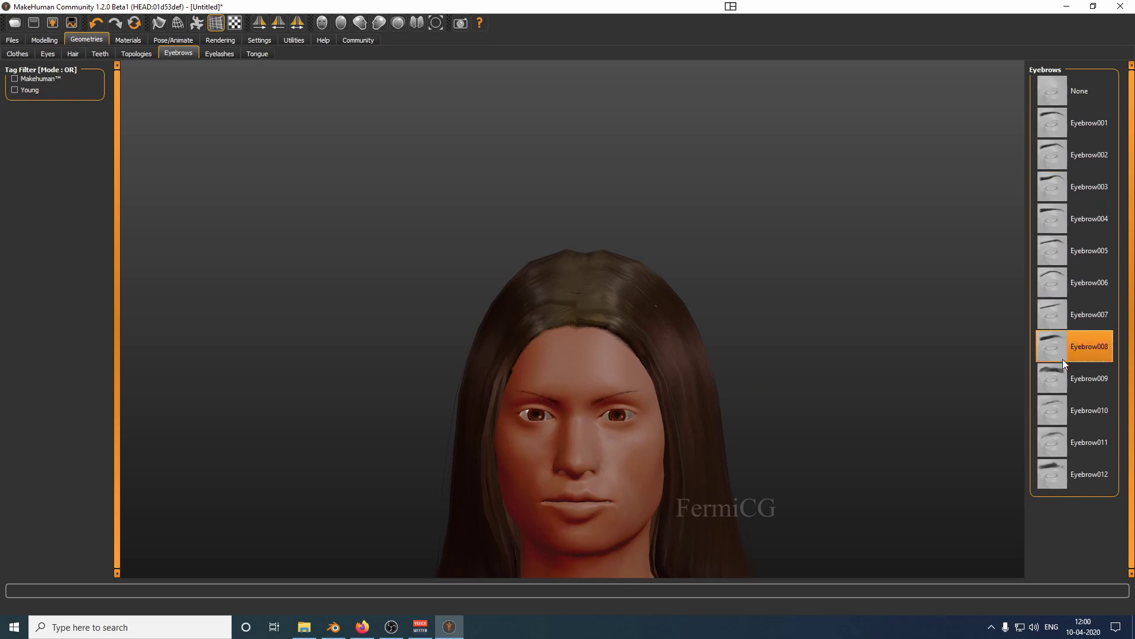
click(1064, 413)
click(1063, 445)
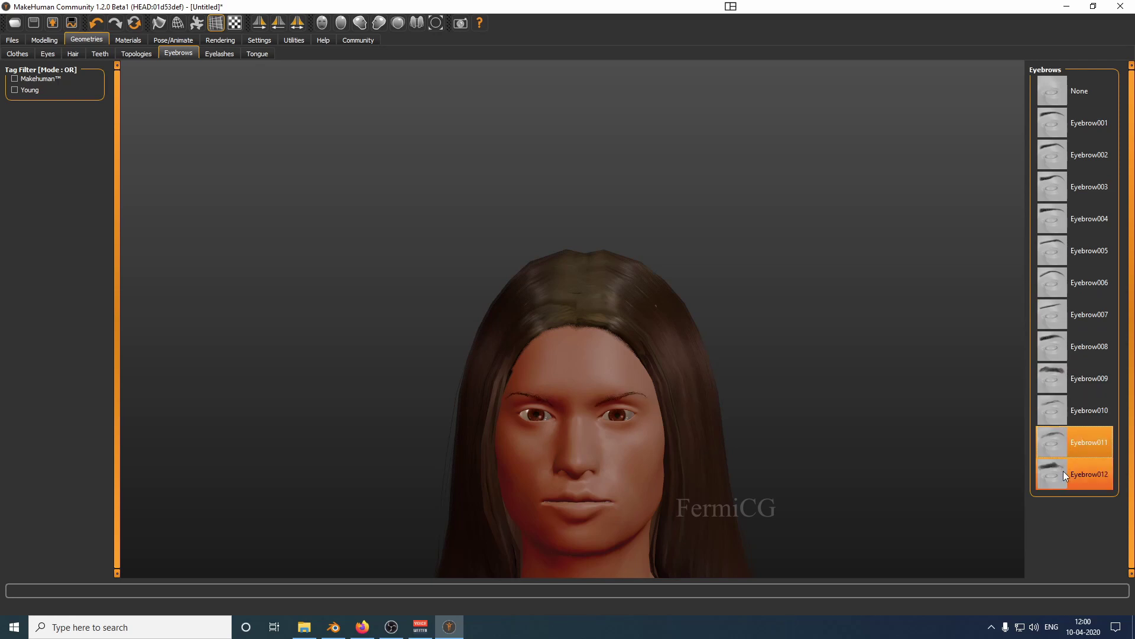
click(1062, 473)
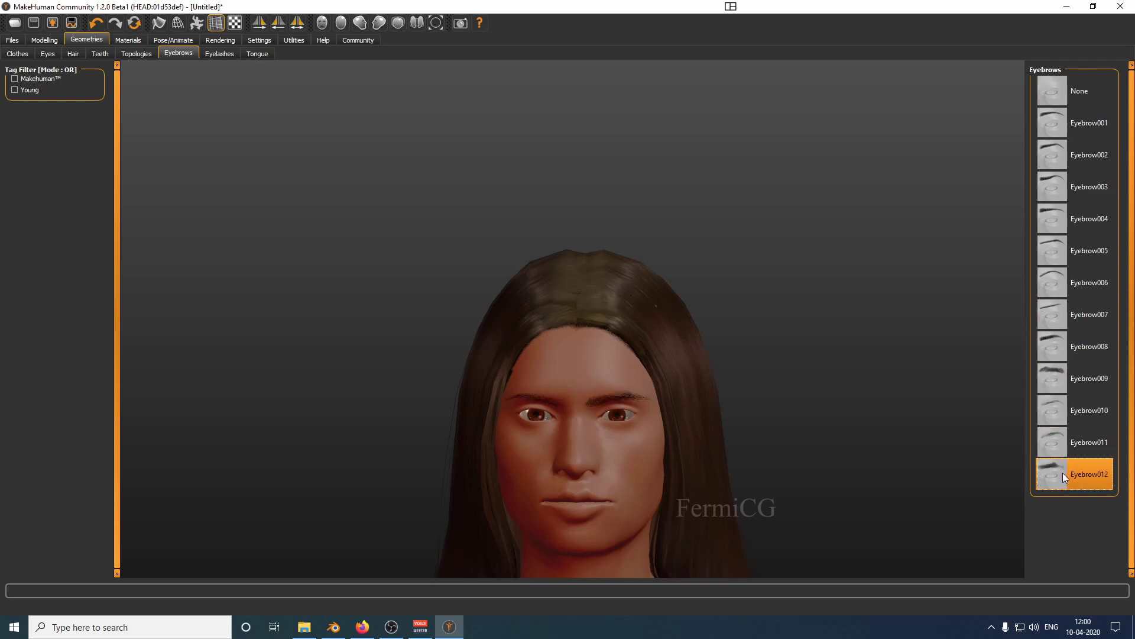
Give the character the Eyebrow004 eyebrows after comparing them with Eyebrow003.
click(1063, 219)
click(1061, 193)
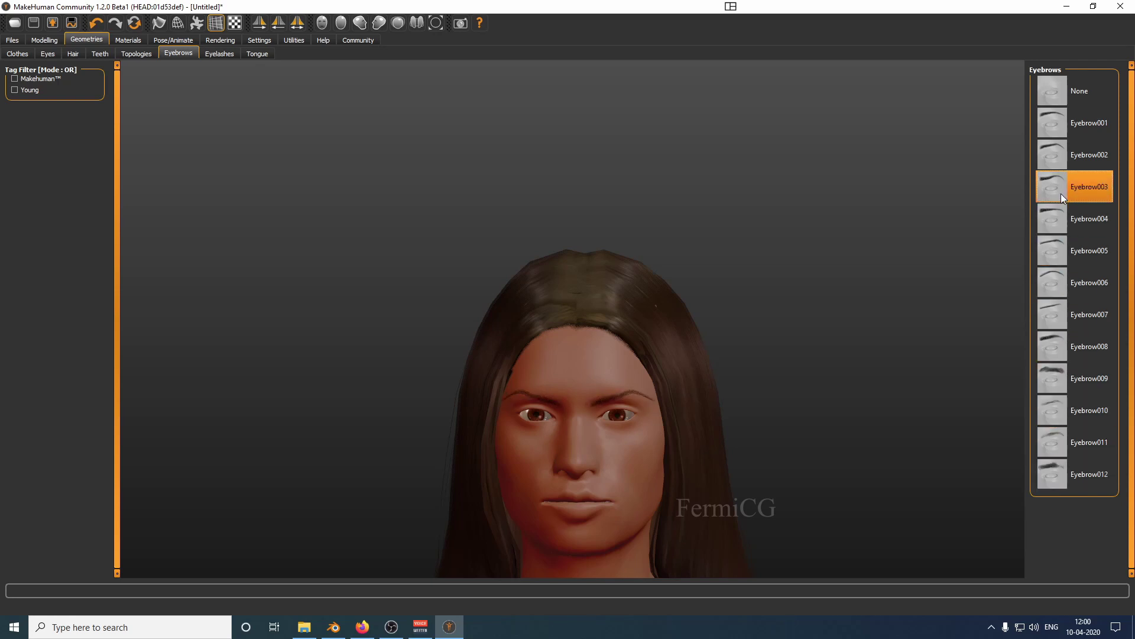
click(1061, 218)
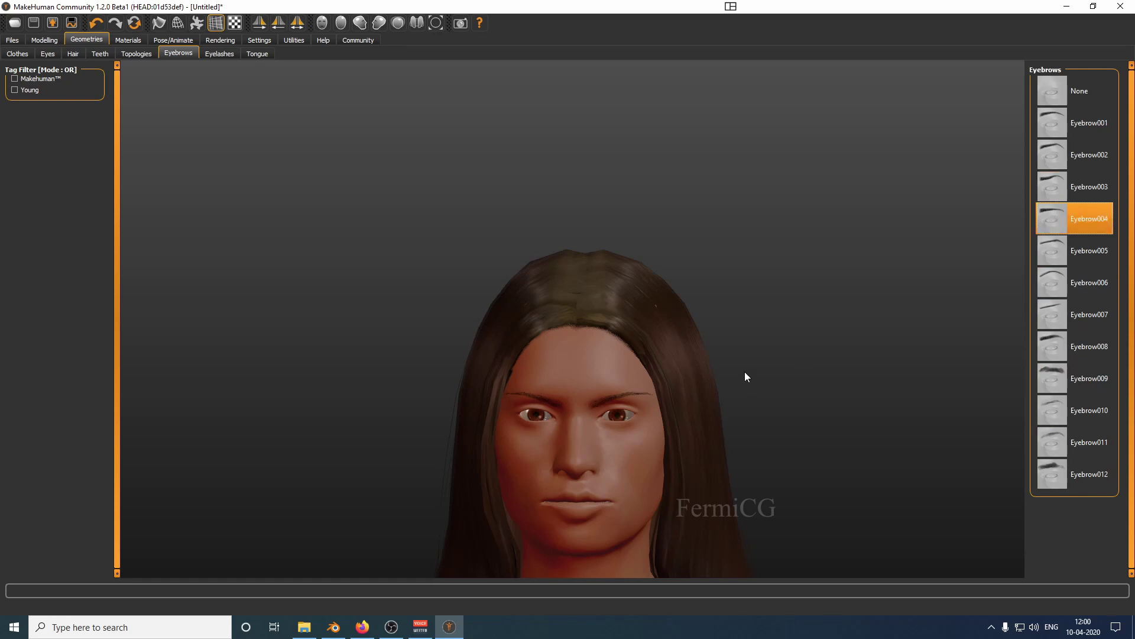
middle_drag(745, 372, 733, 325)
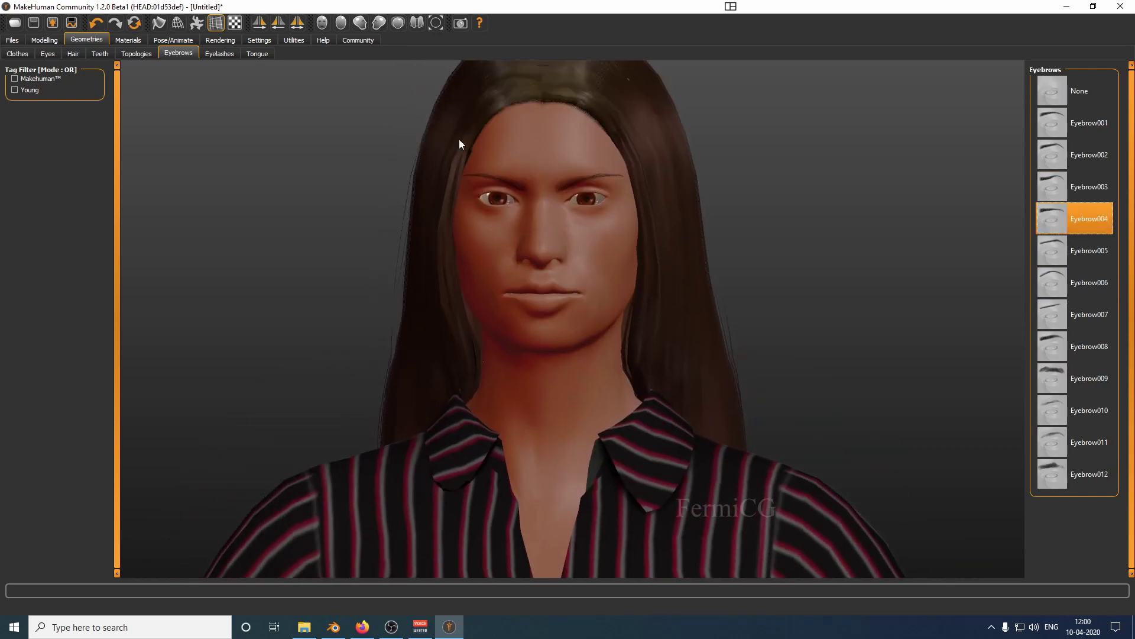
Give the character the Eyelashes02 eyelashes after trying all four styles, and add the Tongue01 tongue.
click(223, 55)
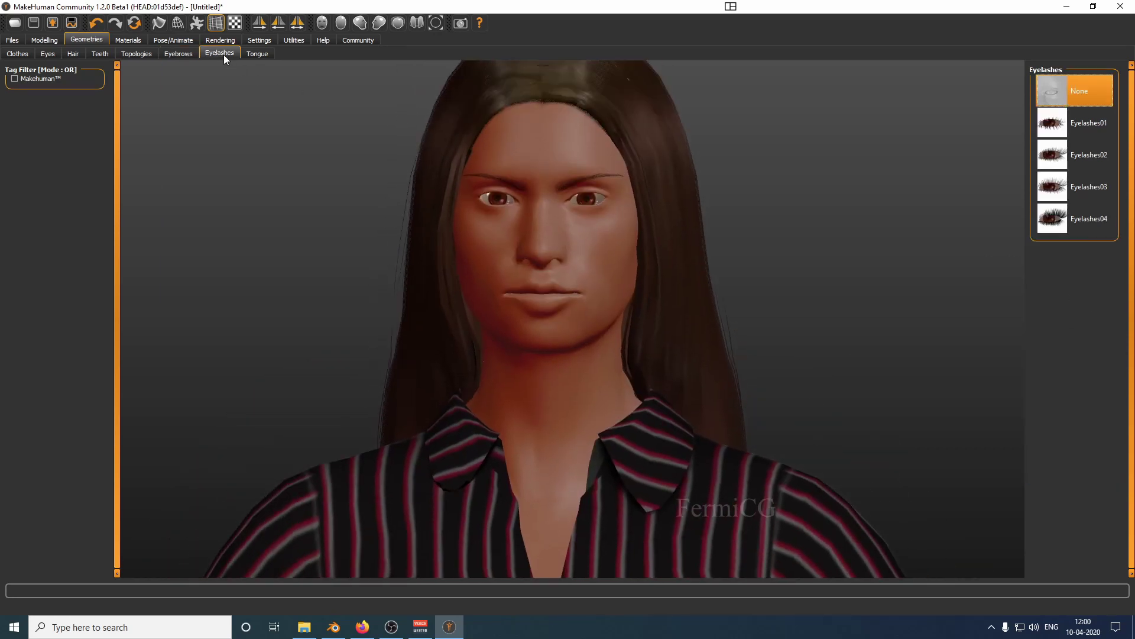
click(1087, 125)
click(1080, 153)
click(1080, 183)
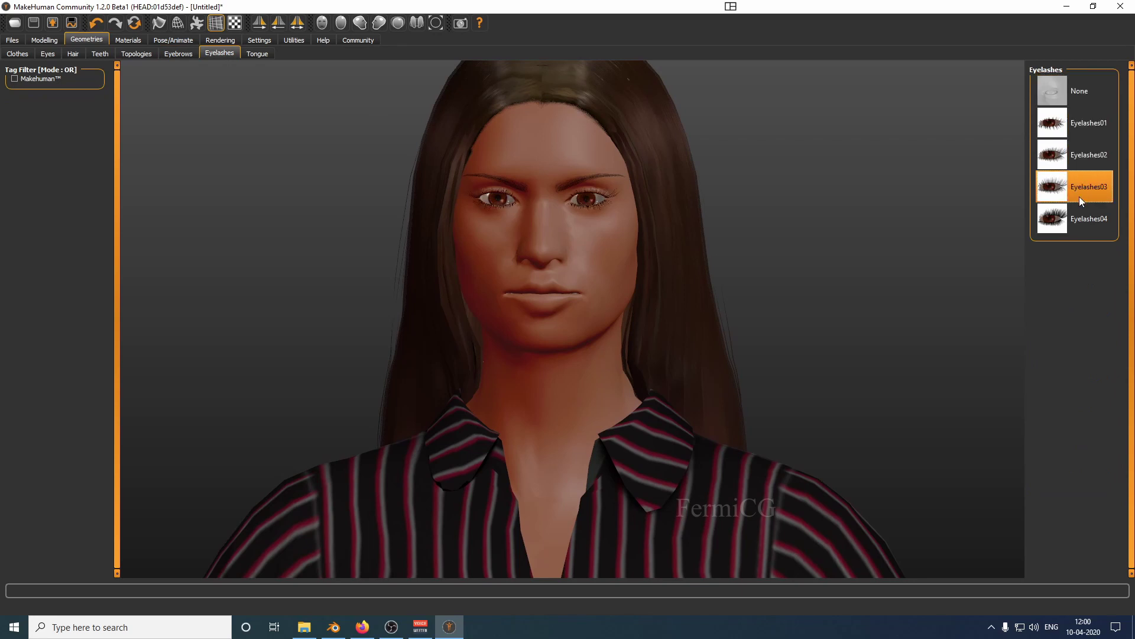
click(1078, 211)
click(1080, 163)
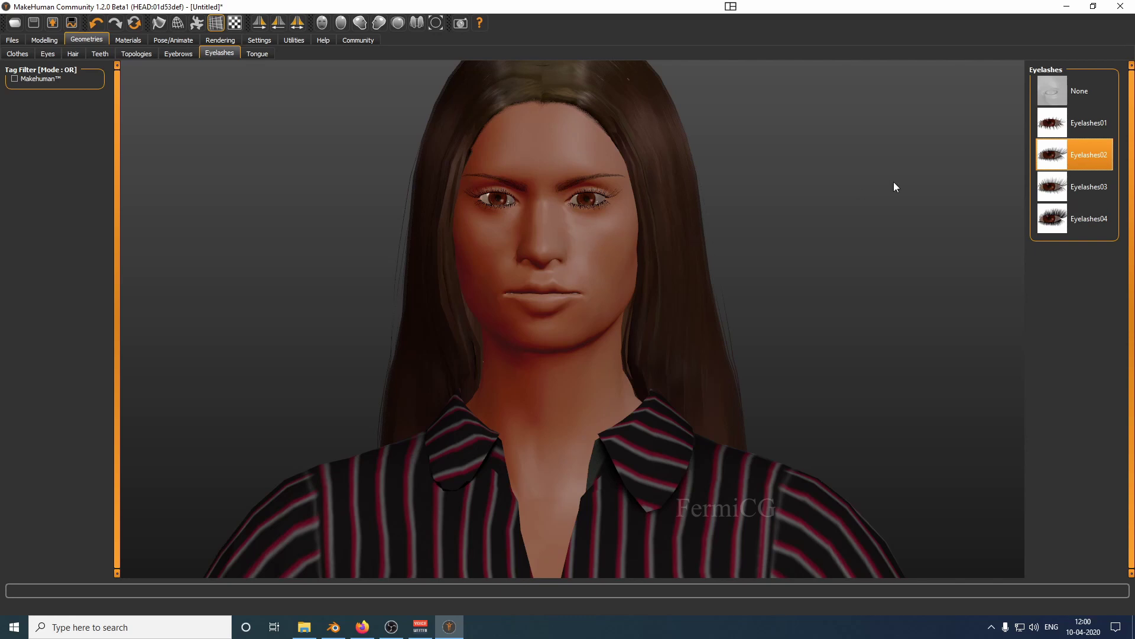
click(257, 53)
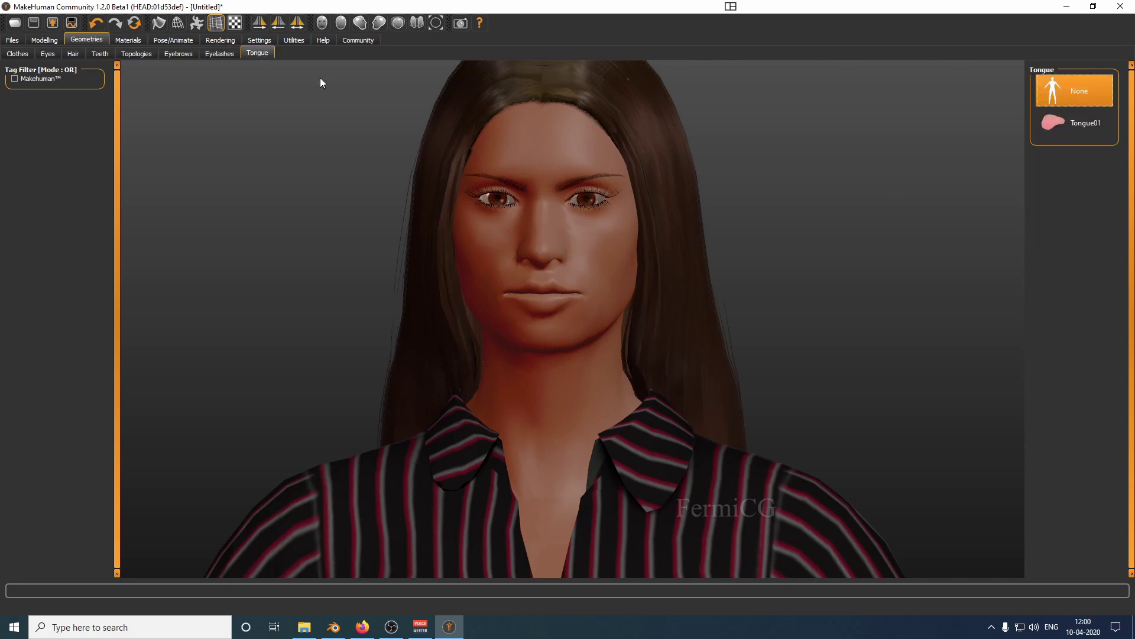
click(1079, 122)
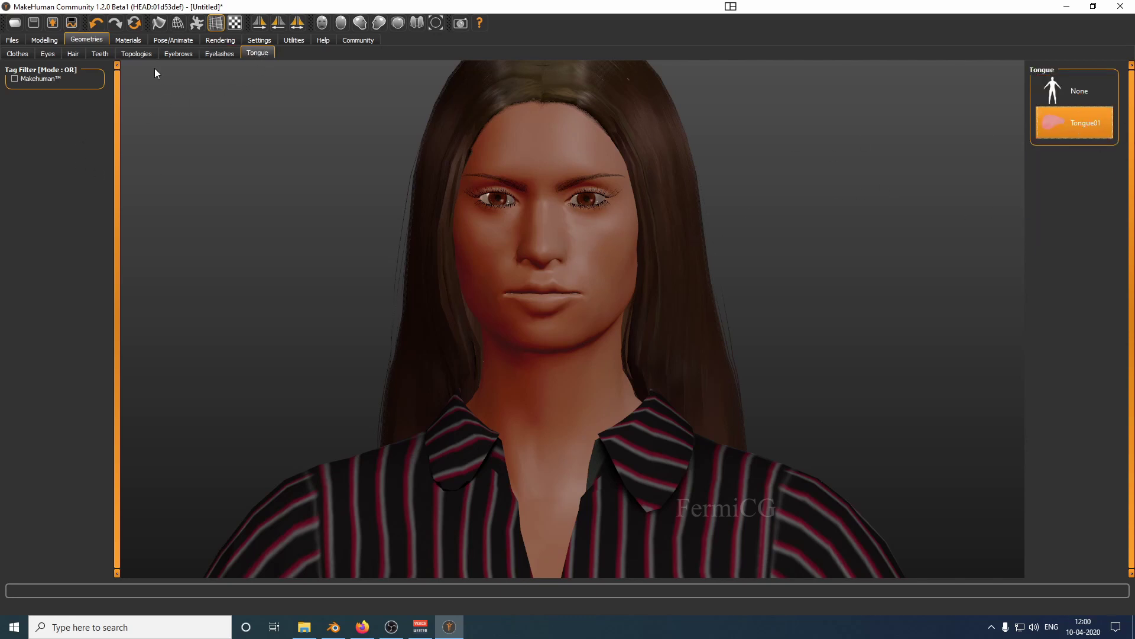
Try the African, Asian and Caucasian tag filters on the skin materials, clear them, and apply the Middleage asian female skin.
click(129, 41)
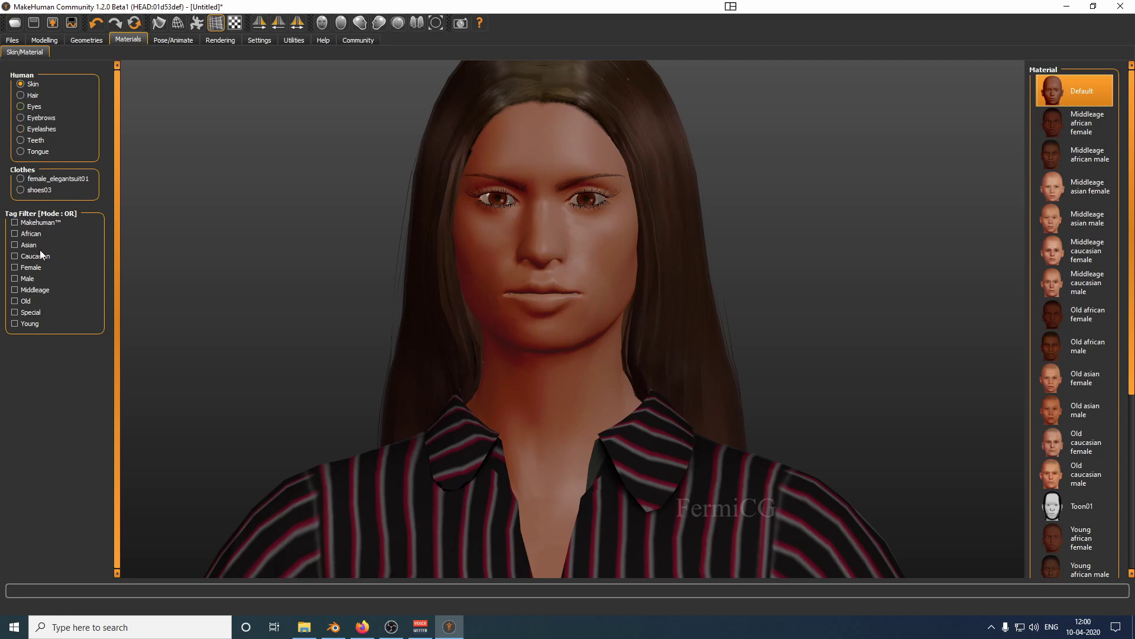
click(26, 235)
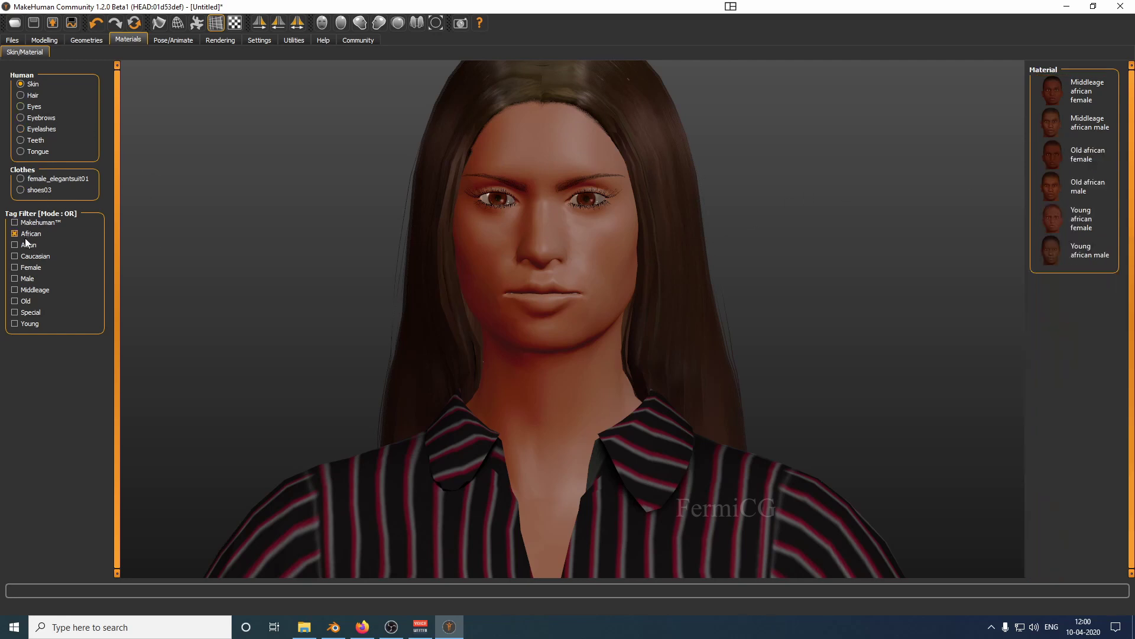
click(26, 245)
click(24, 256)
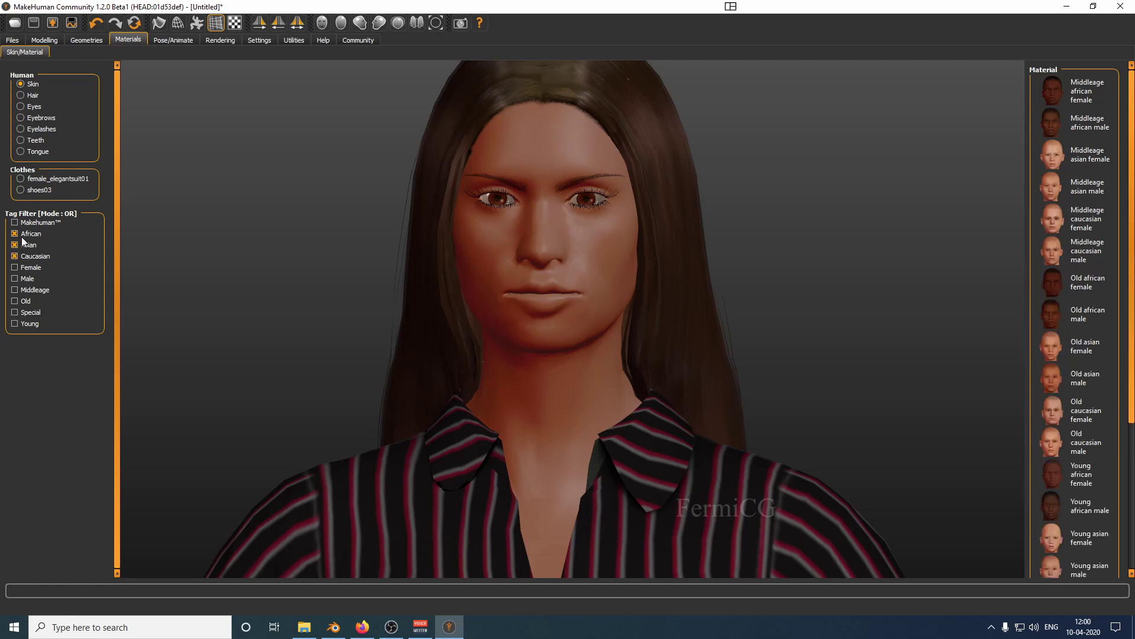
click(21, 234)
click(16, 245)
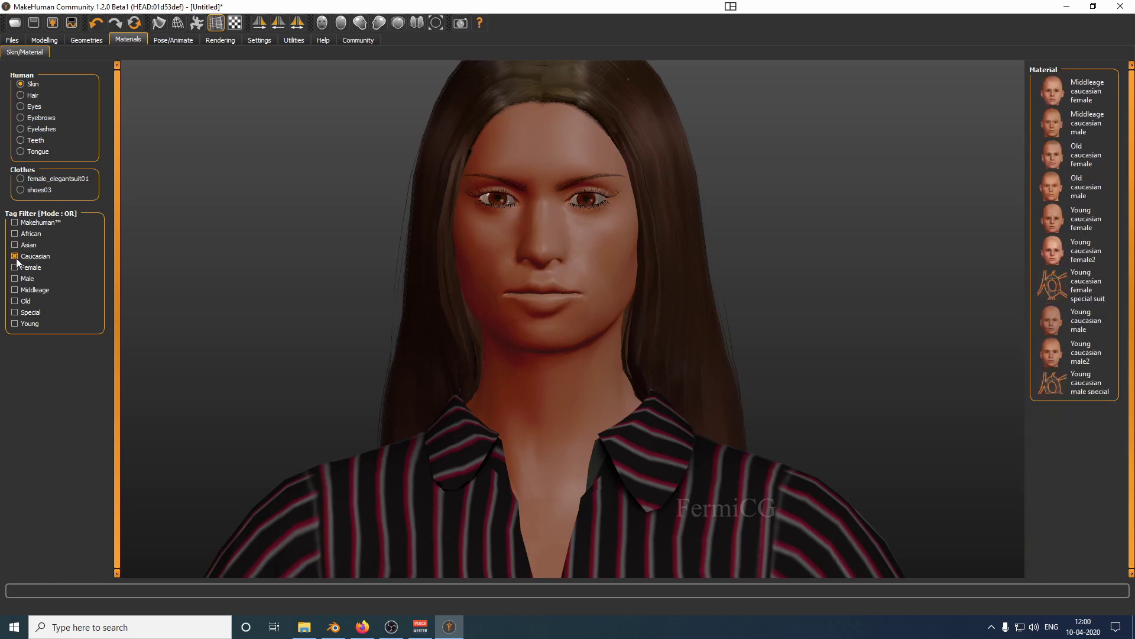
click(15, 258)
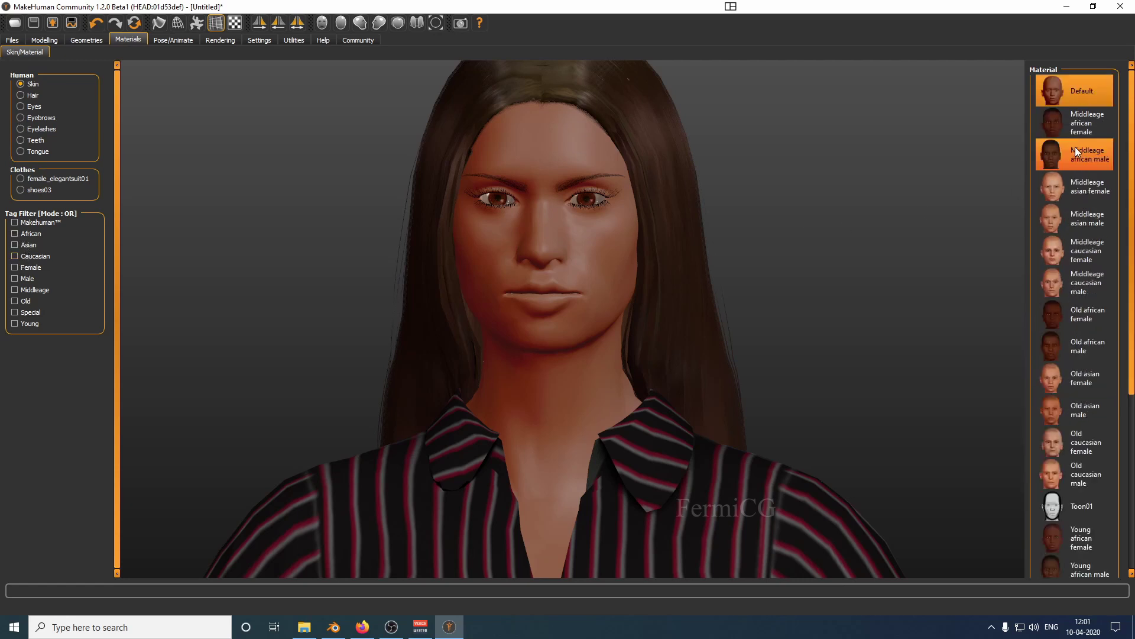
click(1076, 187)
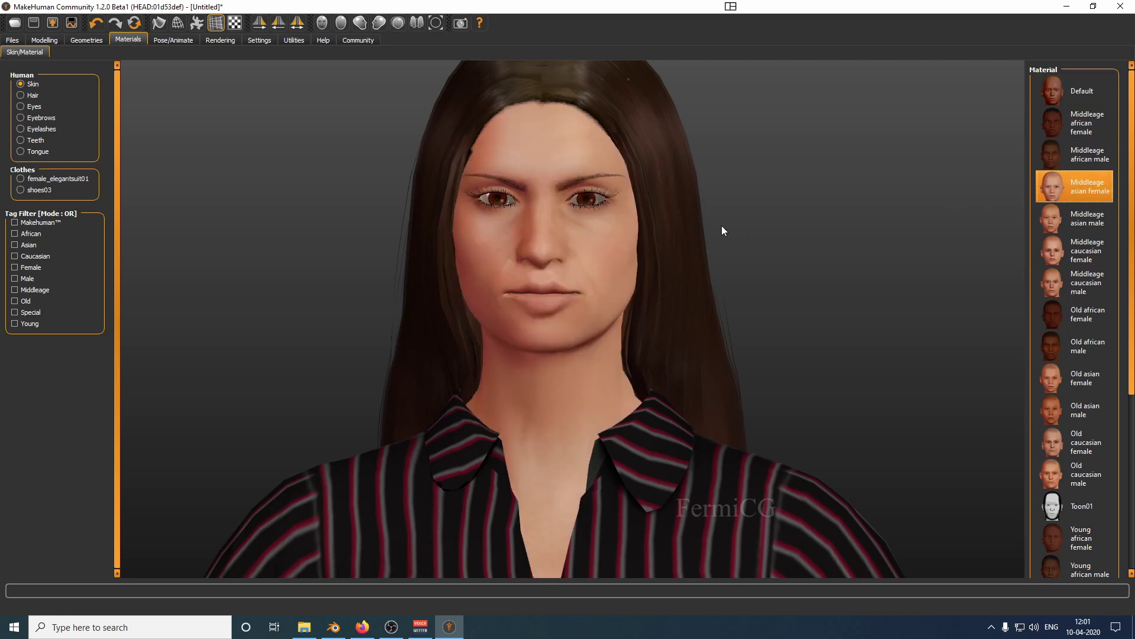
Try the Middleage african male, Default, Middleage asian male, Middleage caucasian female and Middleage caucasian male skins on the character.
click(1072, 133)
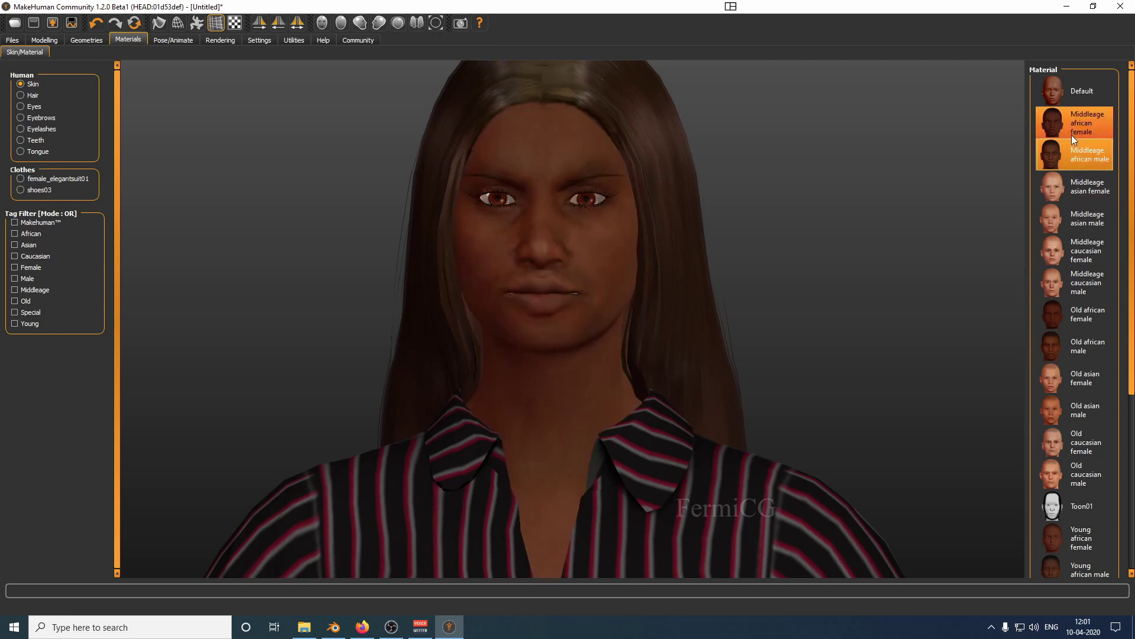
click(1073, 98)
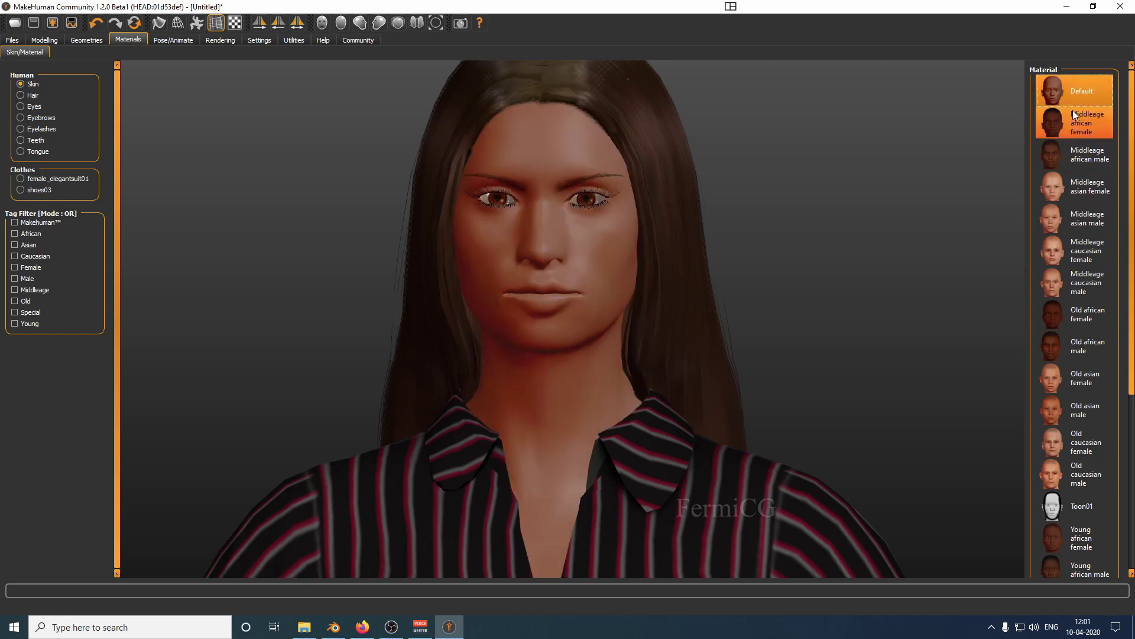
click(1065, 219)
click(1062, 246)
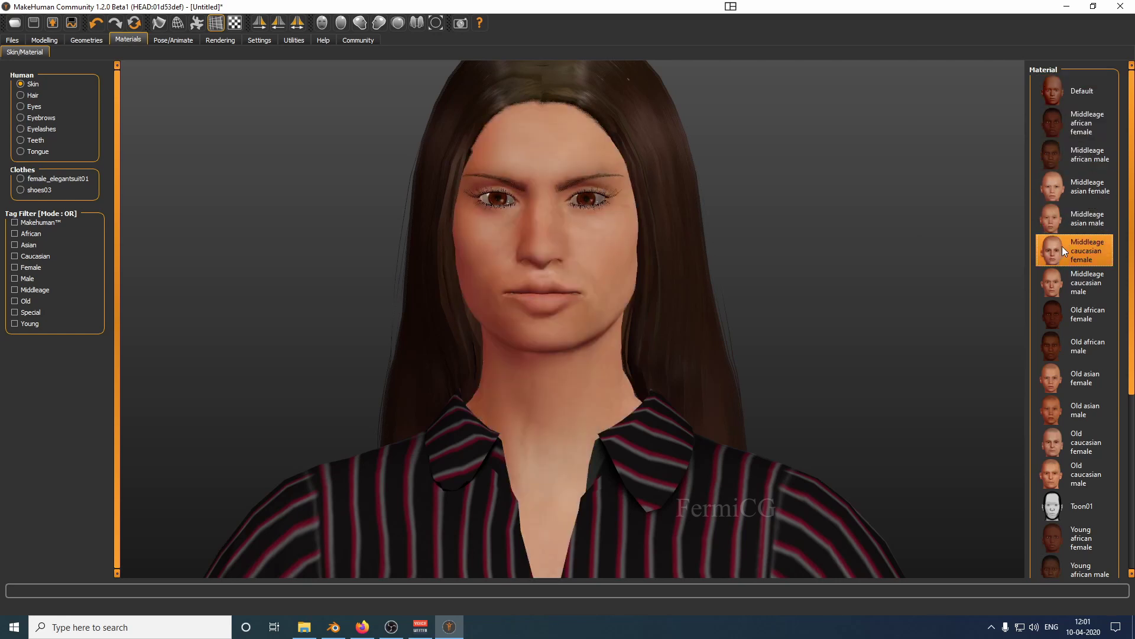
click(1066, 291)
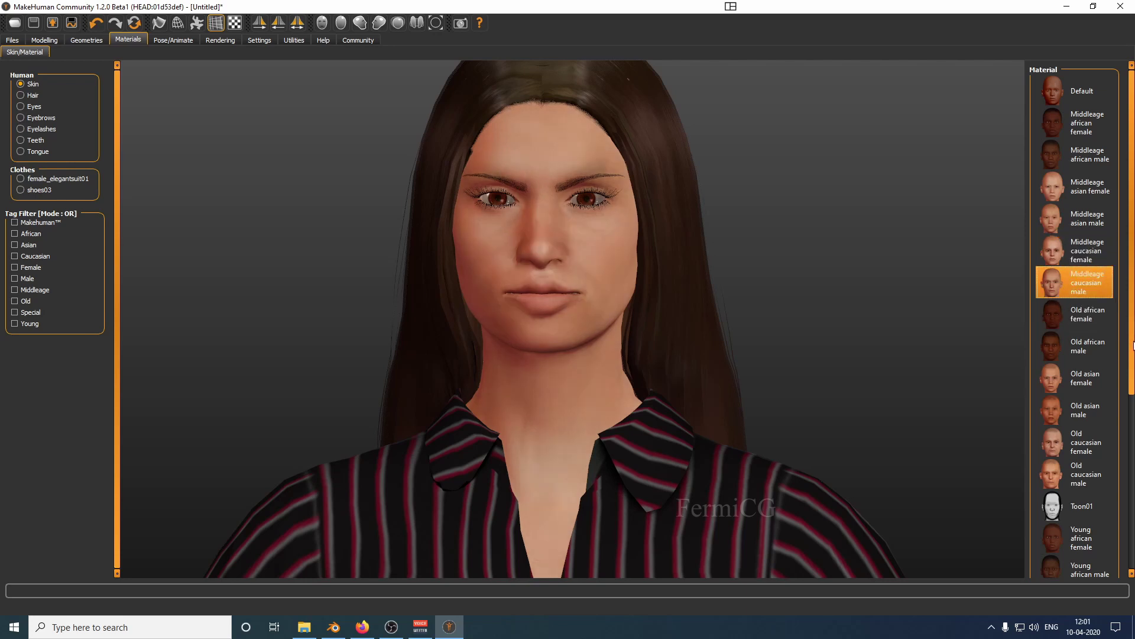
Compare the Young asian female, Young caucasian female and Young caucasian female2 skins, going back to Young caucasian female.
drag(1130, 343, 1129, 517)
click(1080, 334)
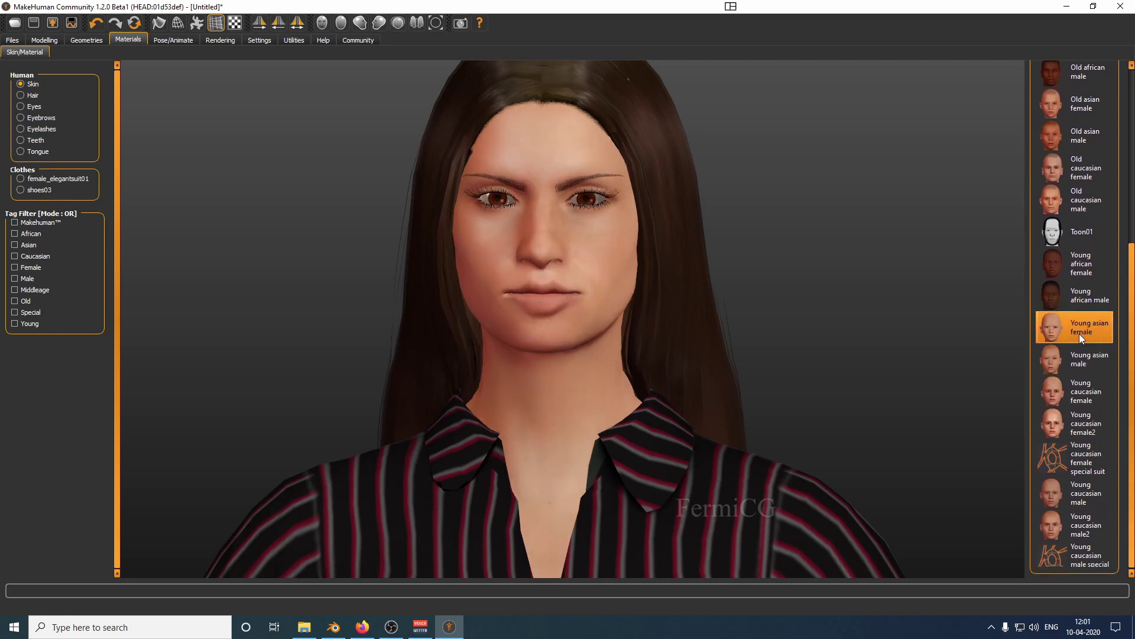
click(1081, 391)
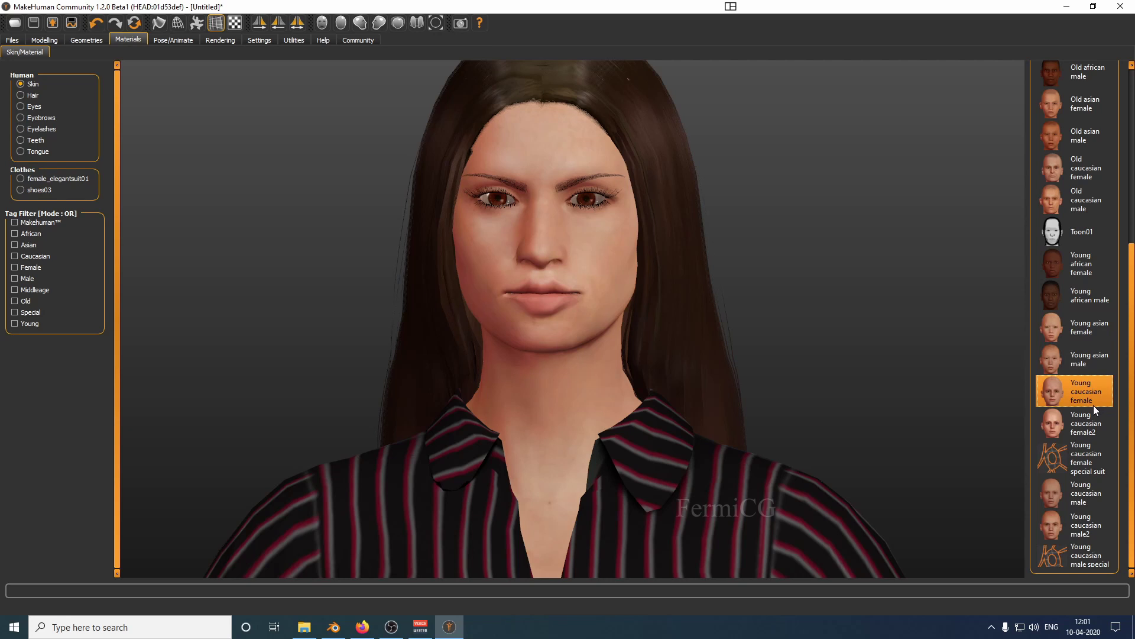
click(1095, 414)
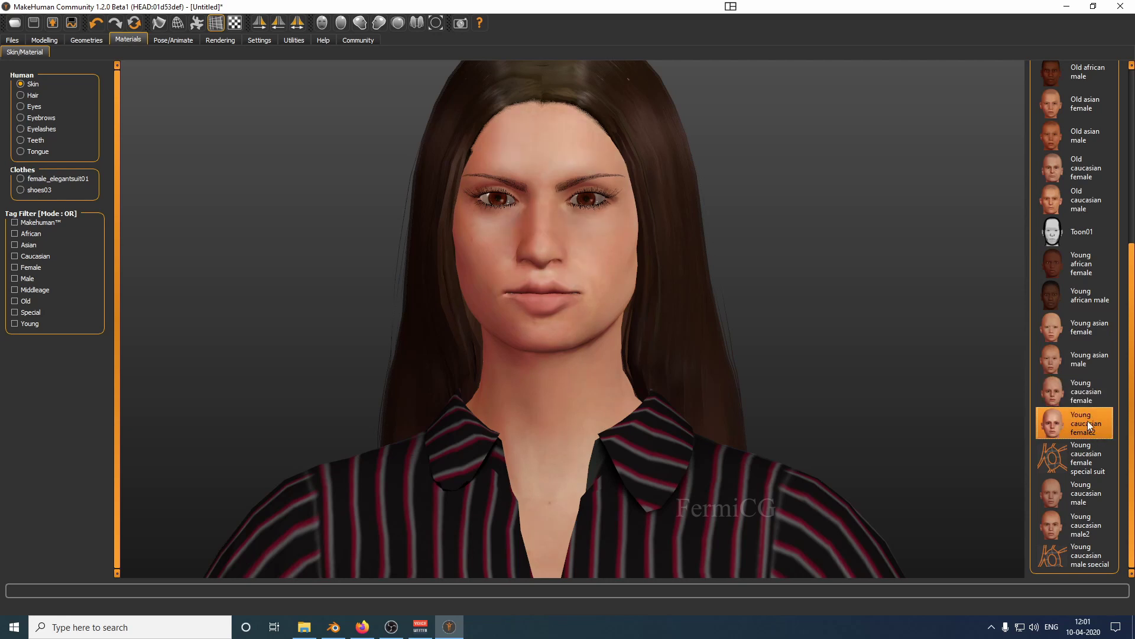
click(1080, 393)
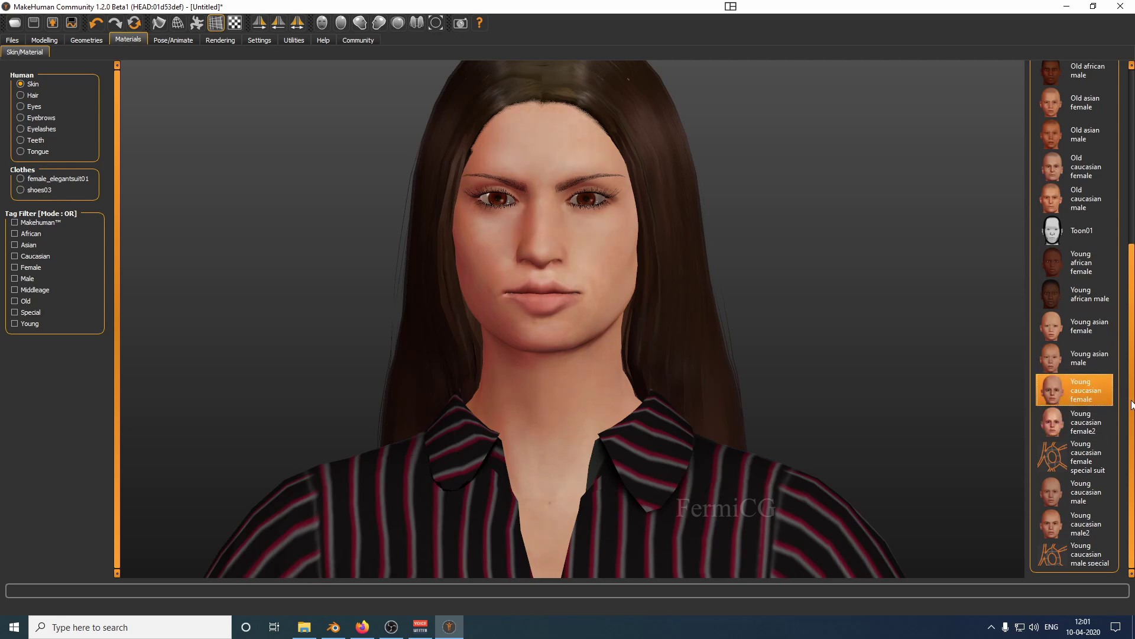
Try the Young caucasian female special suit skin and look at it on the upper body.
click(1088, 456)
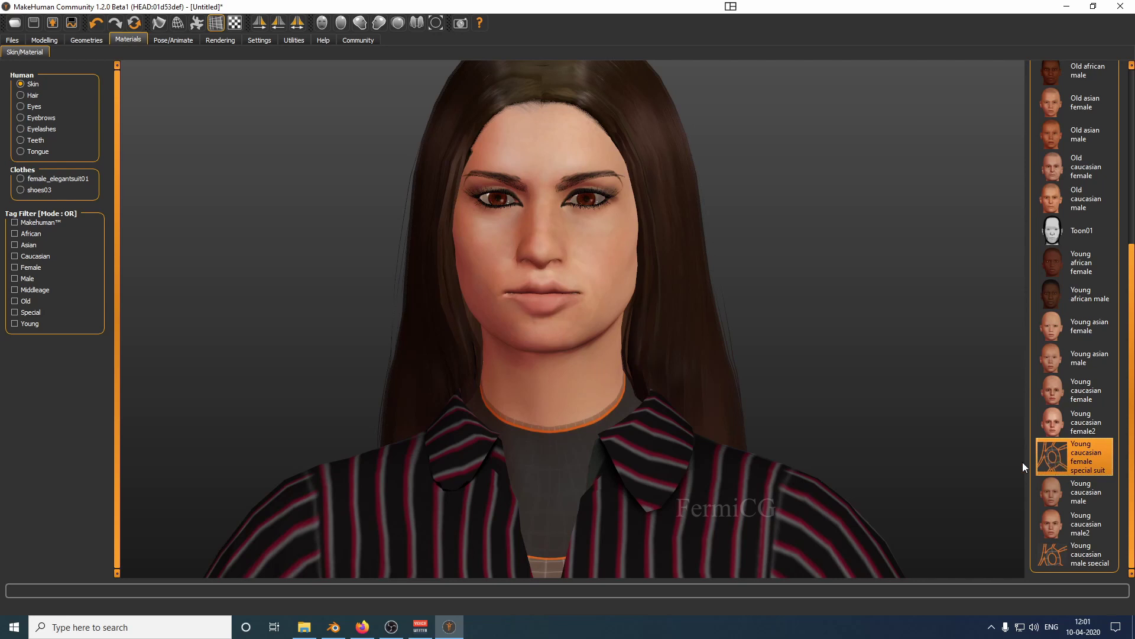
scroll(717, 403, down, 3)
scroll(718, 403, up, 3)
scroll(716, 403, down, 4)
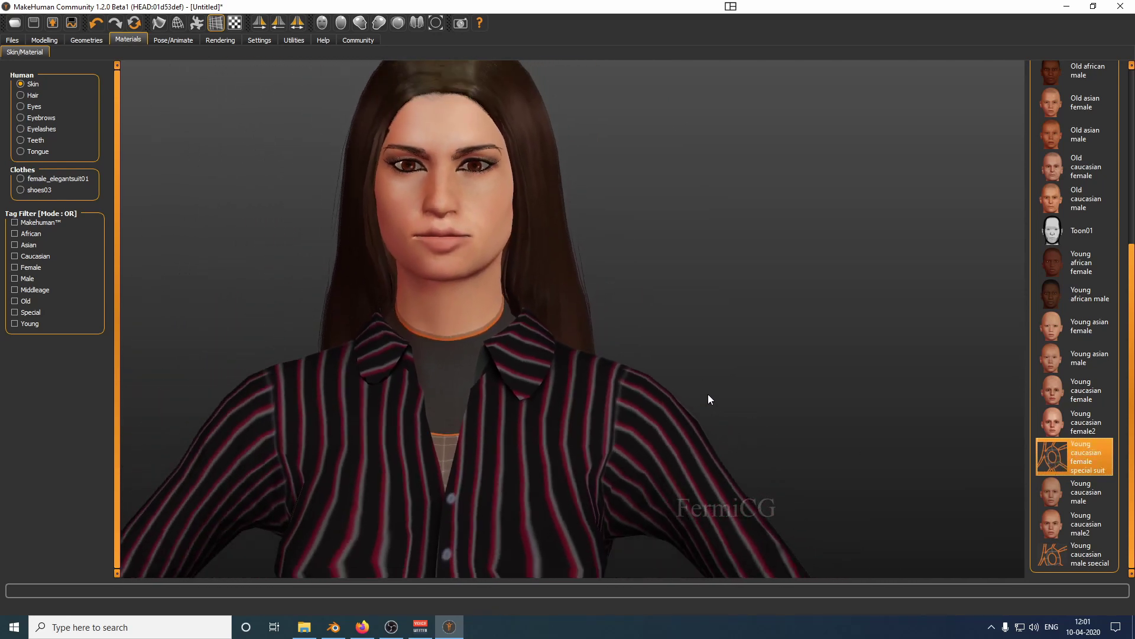
scroll(708, 394, down, 2)
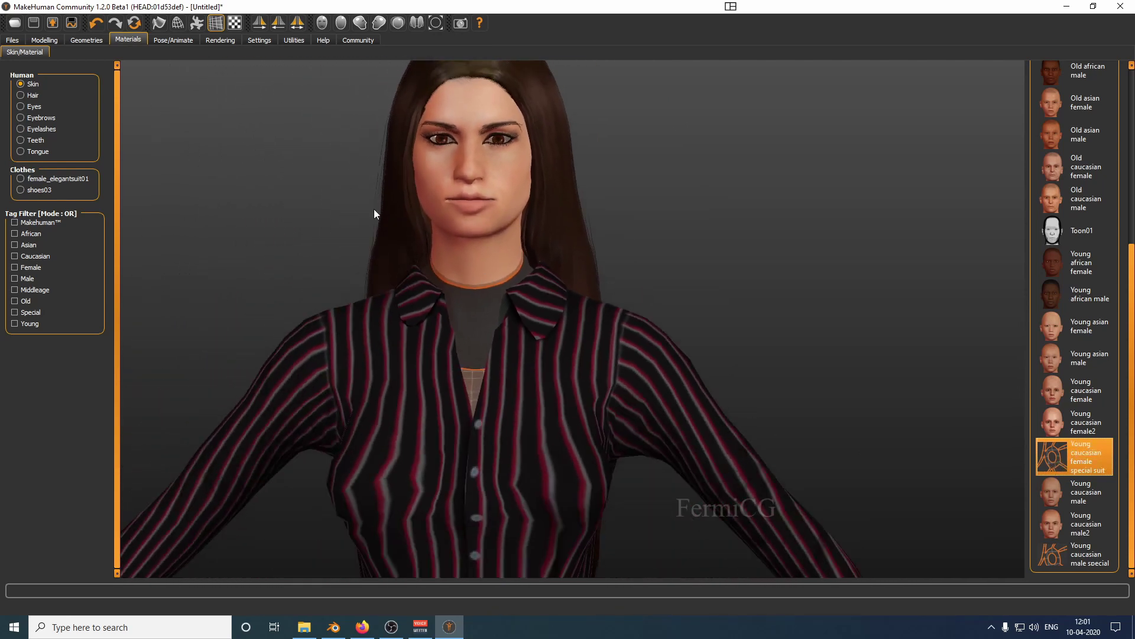
Take off the female_elegantsuit01 outfit and examine the special suit skin over the whole body.
click(85, 41)
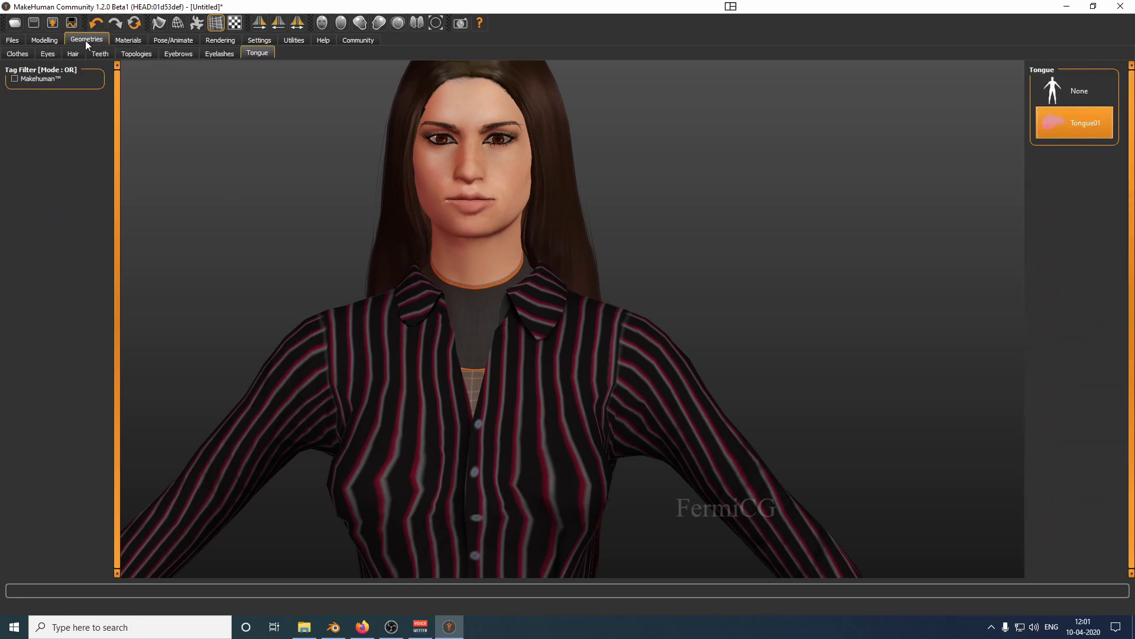
click(20, 54)
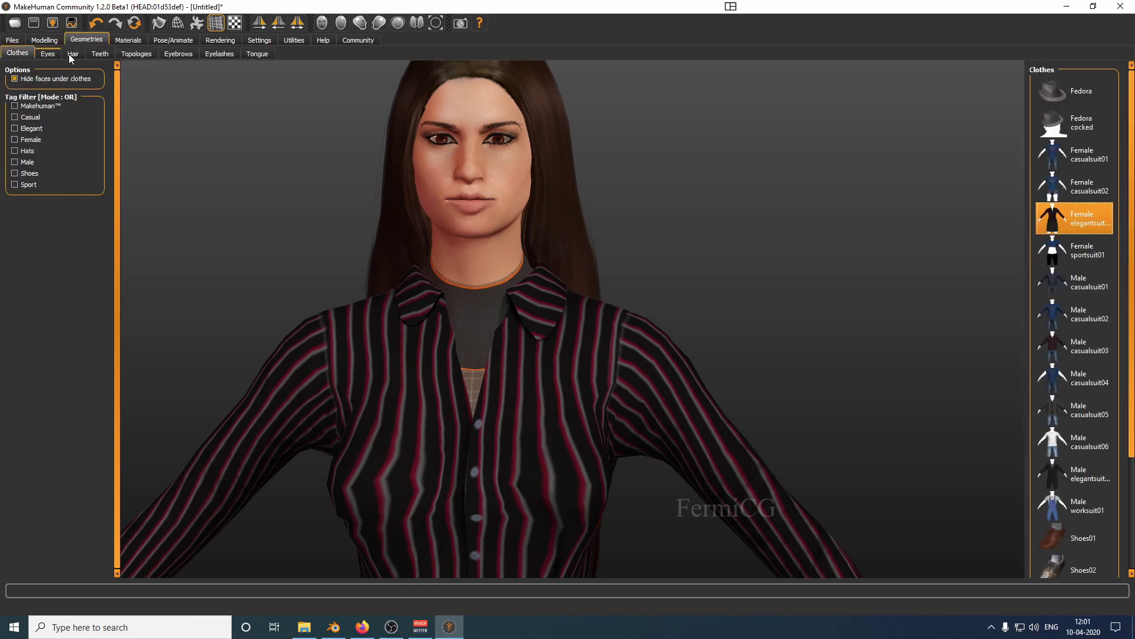
click(1073, 223)
scroll(619, 311, up, 3)
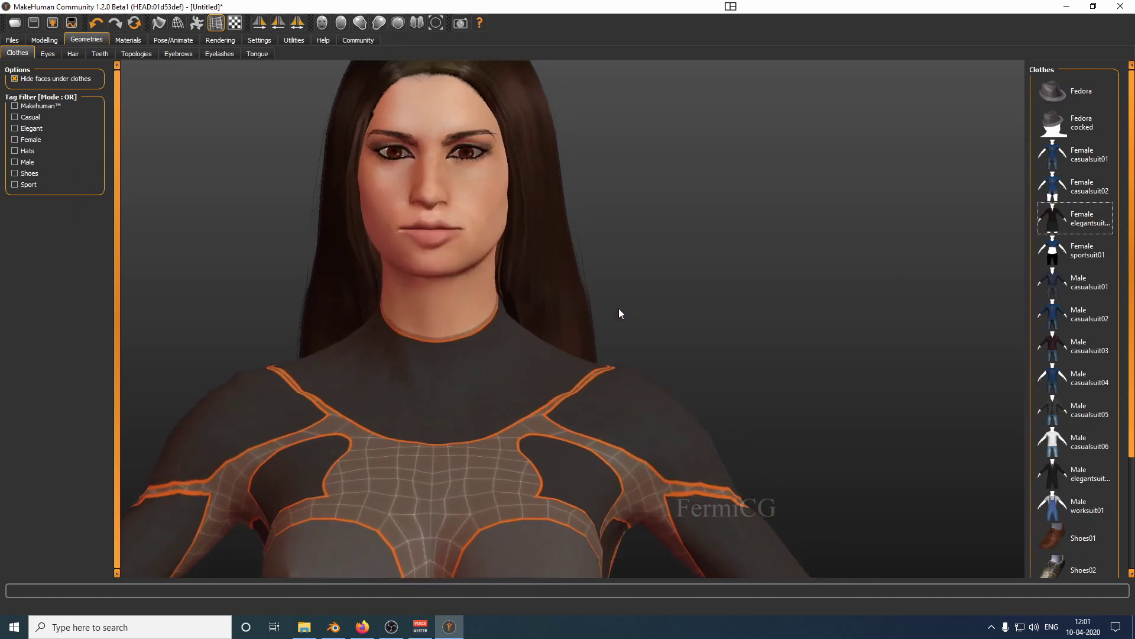
scroll(619, 311, down, 5)
scroll(620, 294, down, 6)
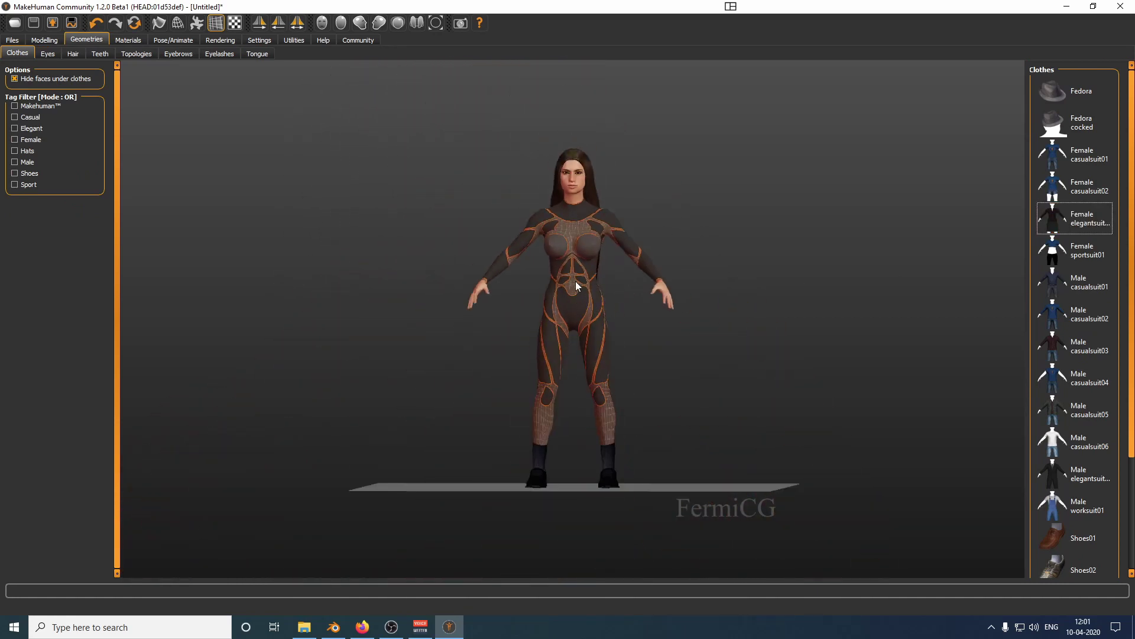
scroll(578, 170, down, 1)
scroll(579, 183, up, 4)
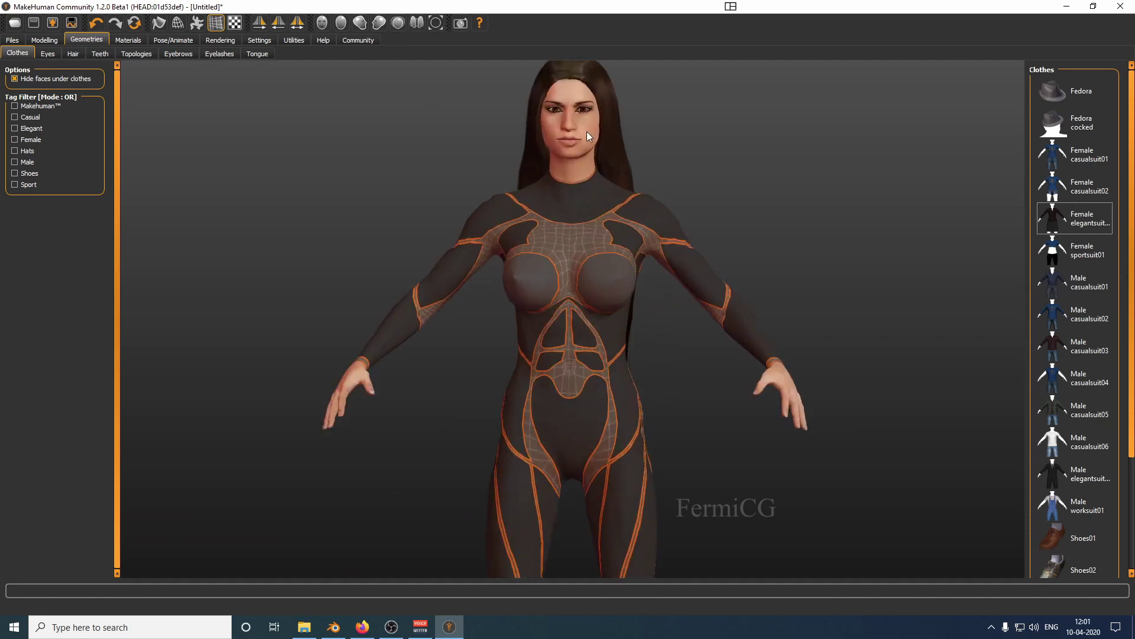
scroll(586, 112, up, 2)
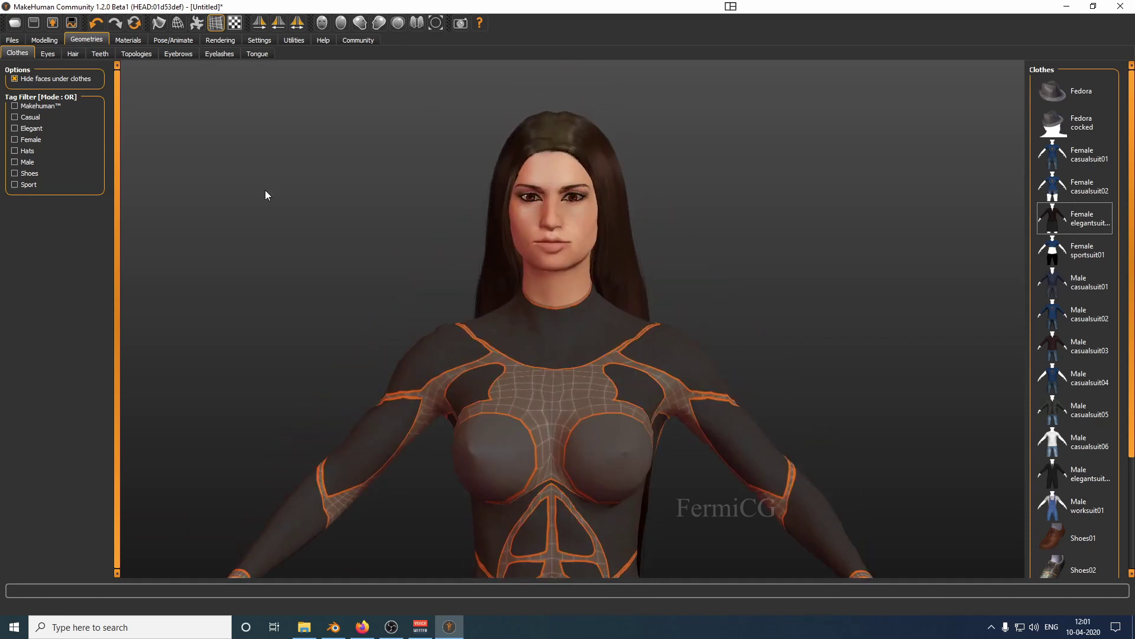
Give the character the Eyebrow005 eyebrows after trying no eyebrows and Eyebrow004.
click(179, 54)
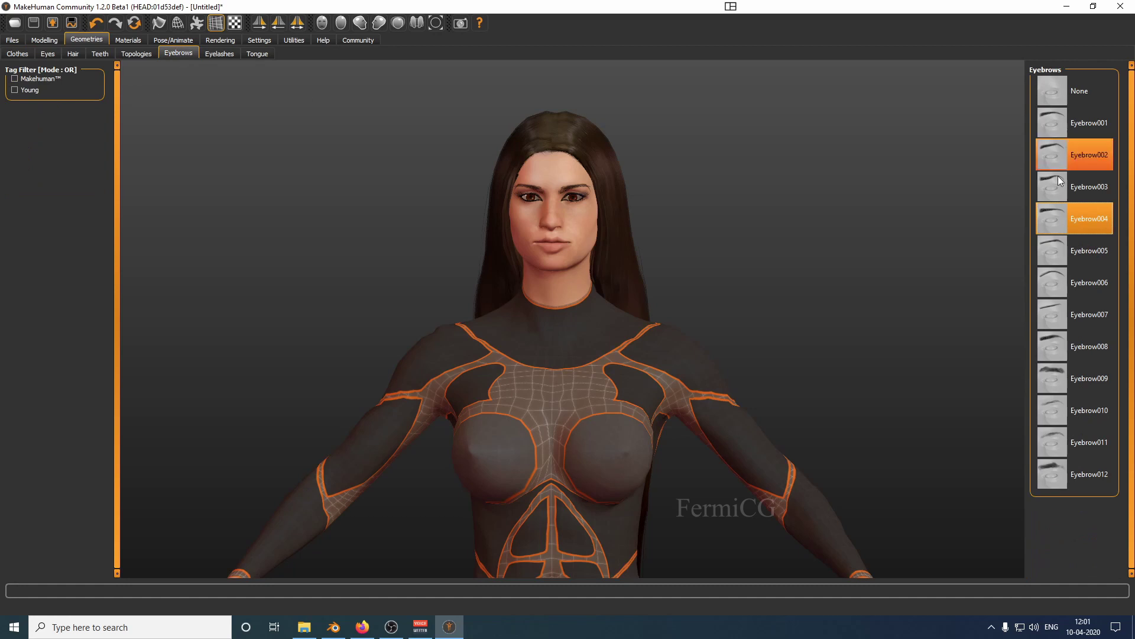
click(1079, 92)
scroll(540, 154, up, 1)
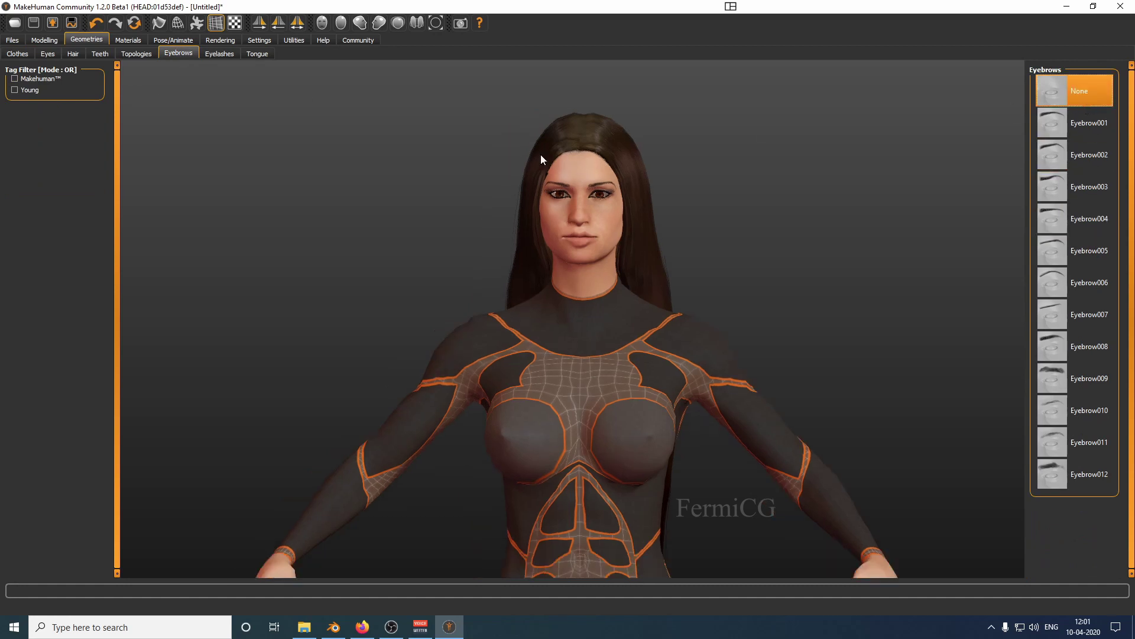
scroll(544, 157, up, 4)
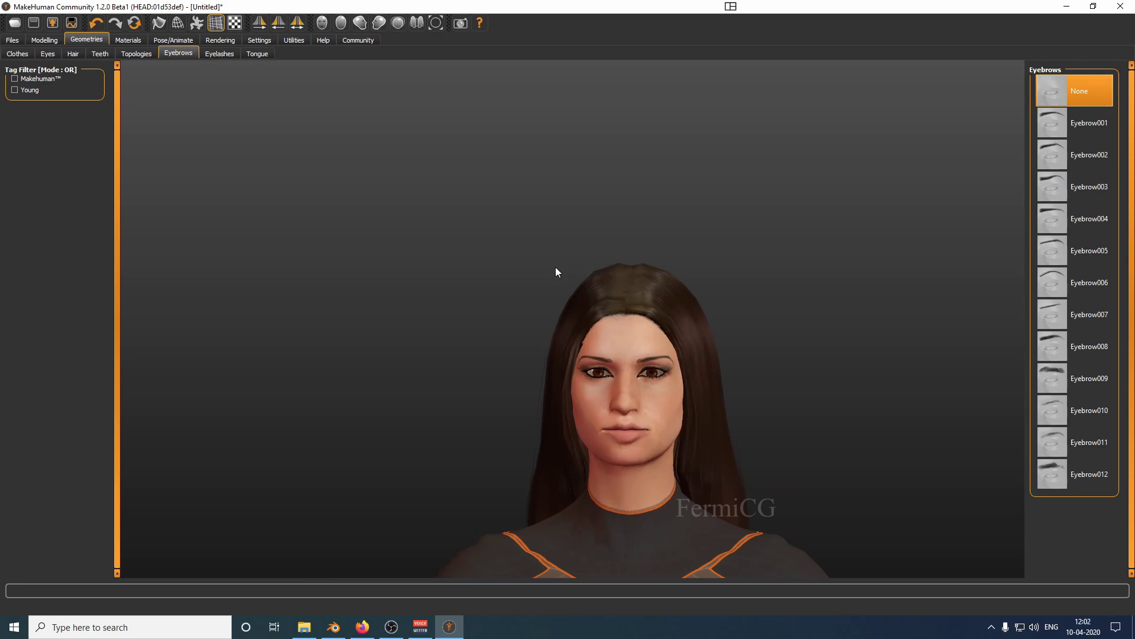
click(1066, 242)
click(1067, 216)
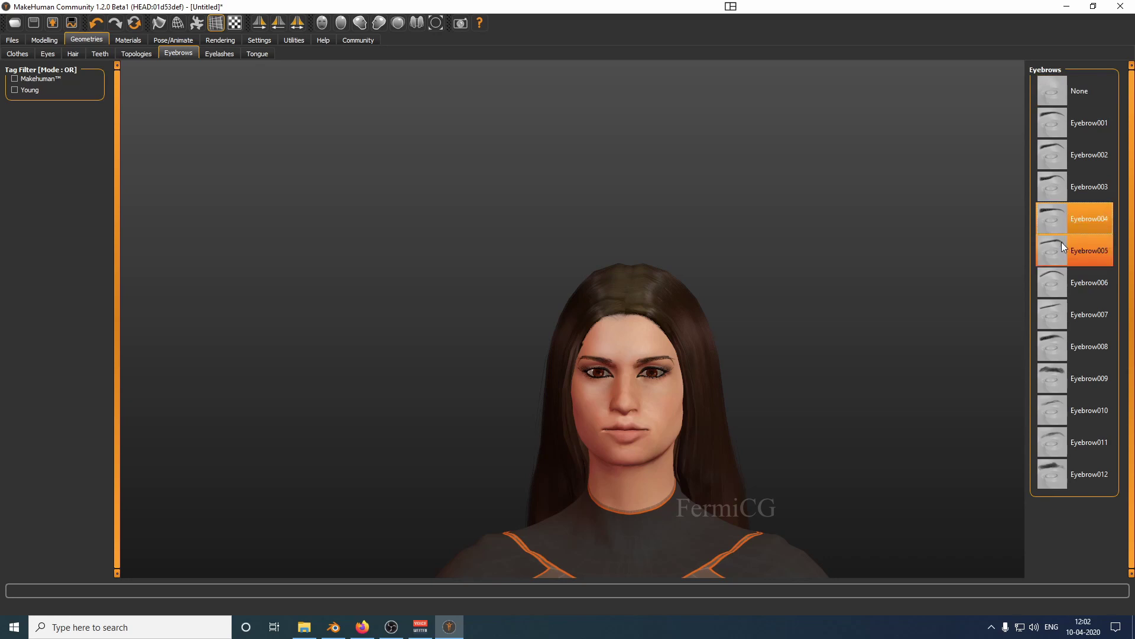
click(1062, 242)
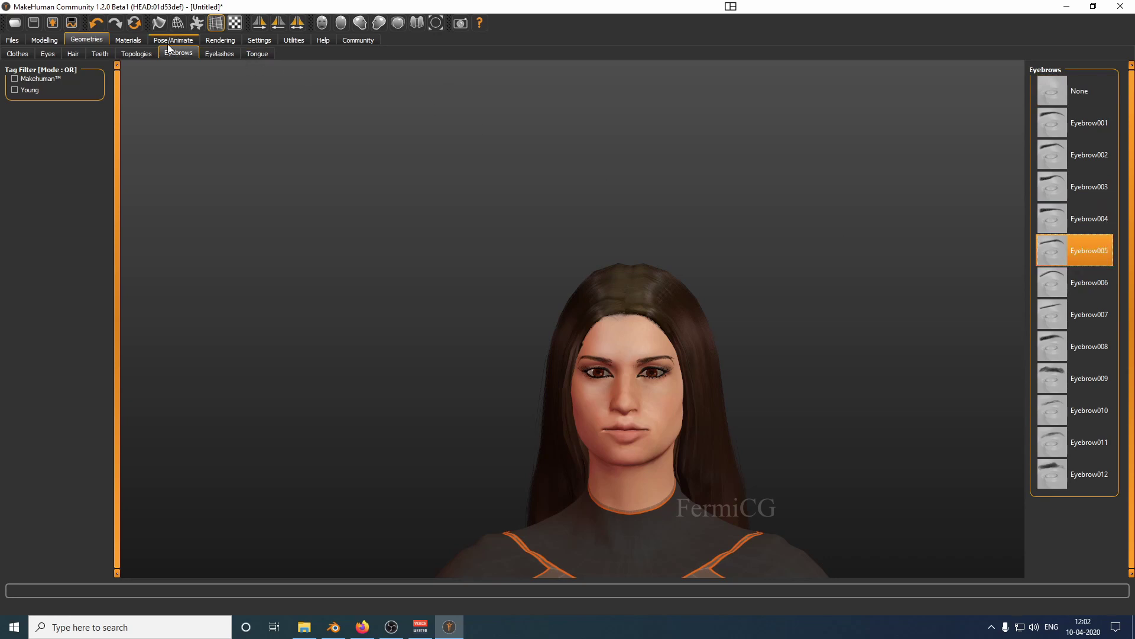
Dress the character in female_elegantsuit01 again and apply the Young caucasian female2 skin, checking the face and body.
click(18, 53)
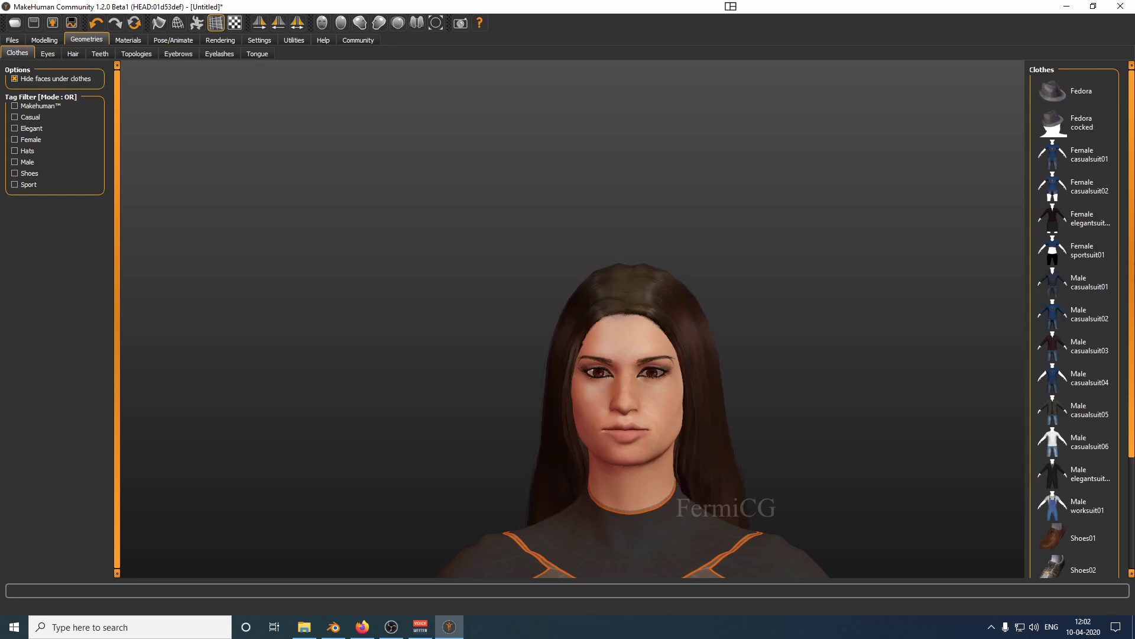
click(1080, 220)
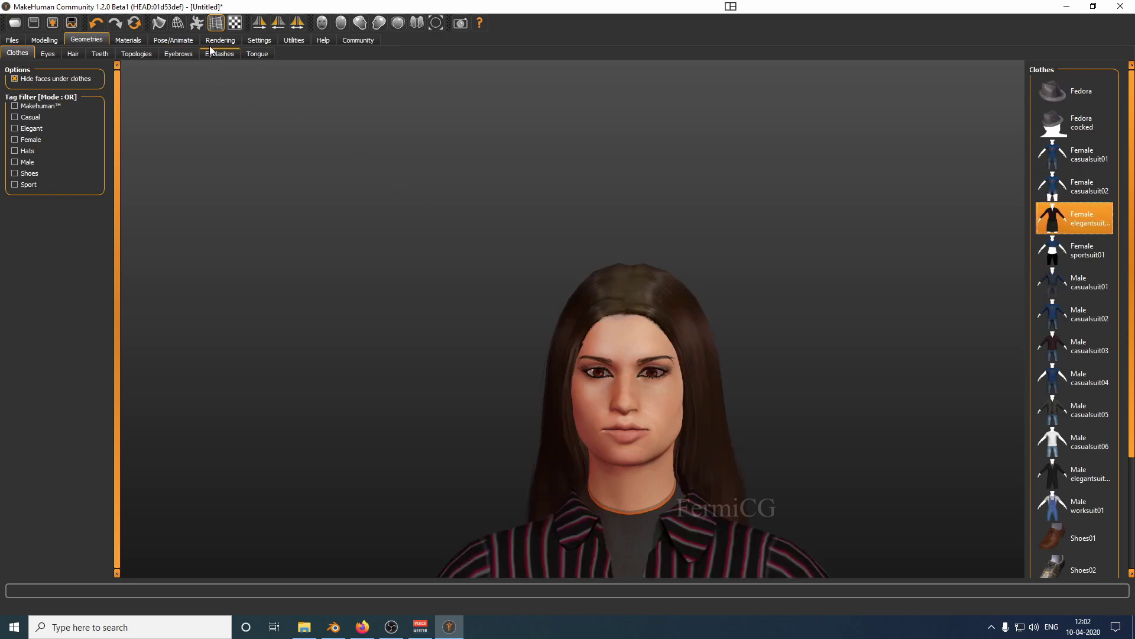
click(128, 41)
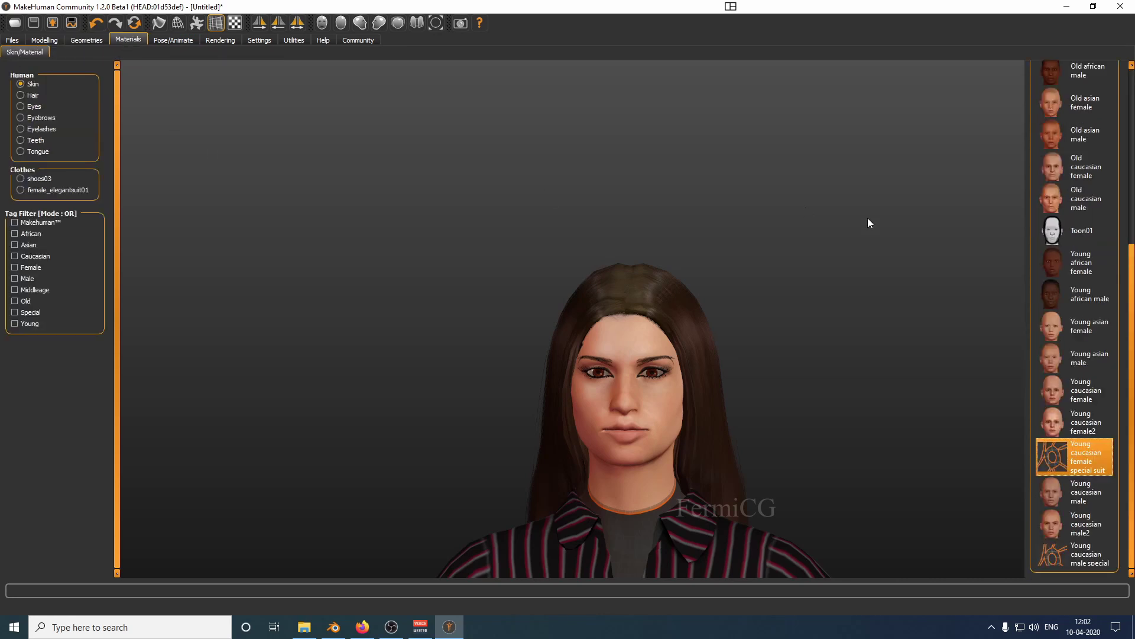
click(1087, 423)
scroll(771, 366, up, 4)
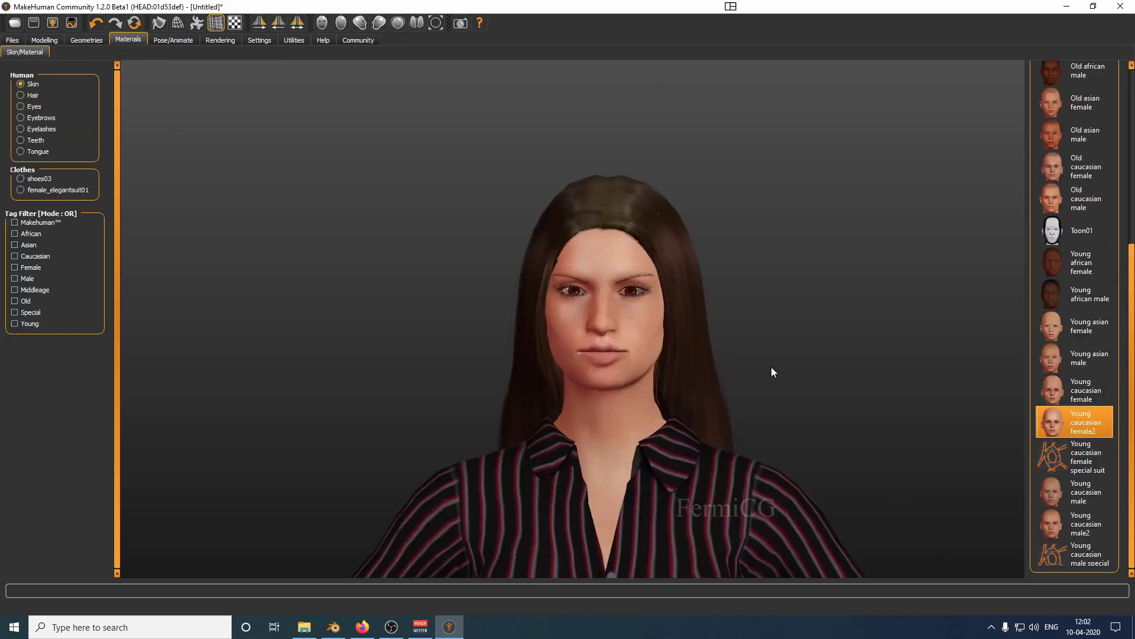
scroll(684, 366, up, 2)
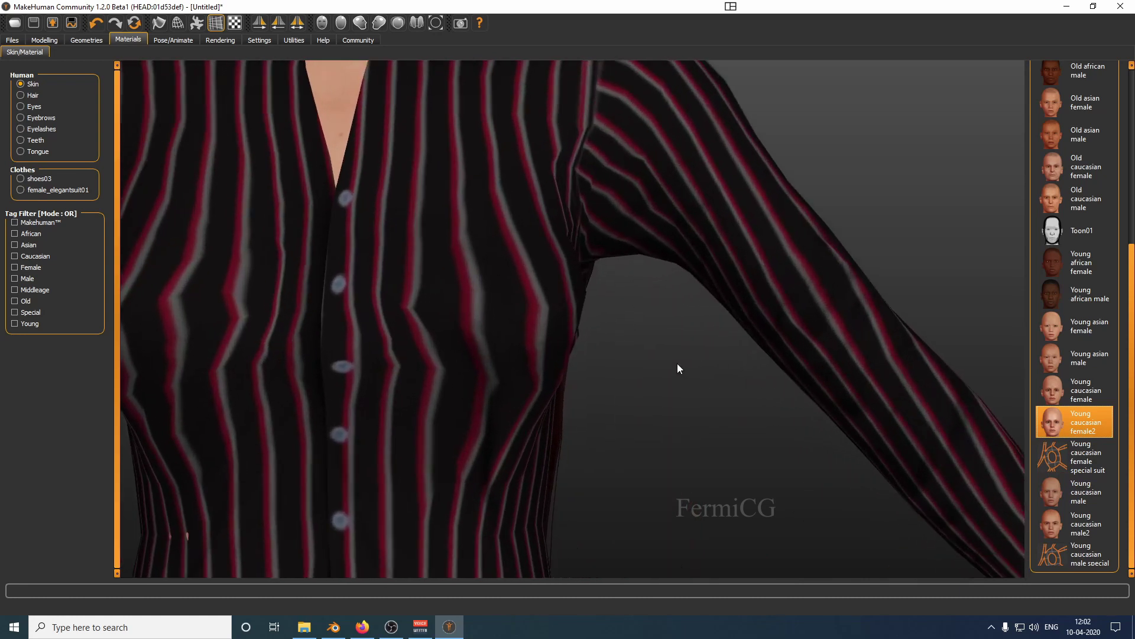
scroll(672, 360, down, 1)
scroll(671, 360, down, 10)
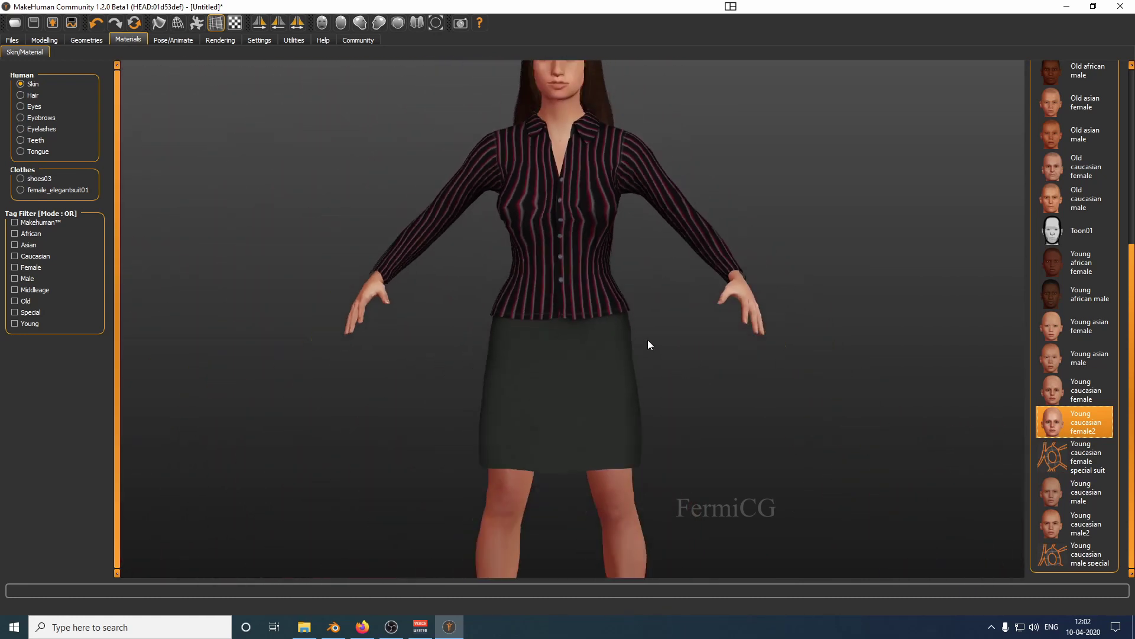
scroll(600, 171, up, 5)
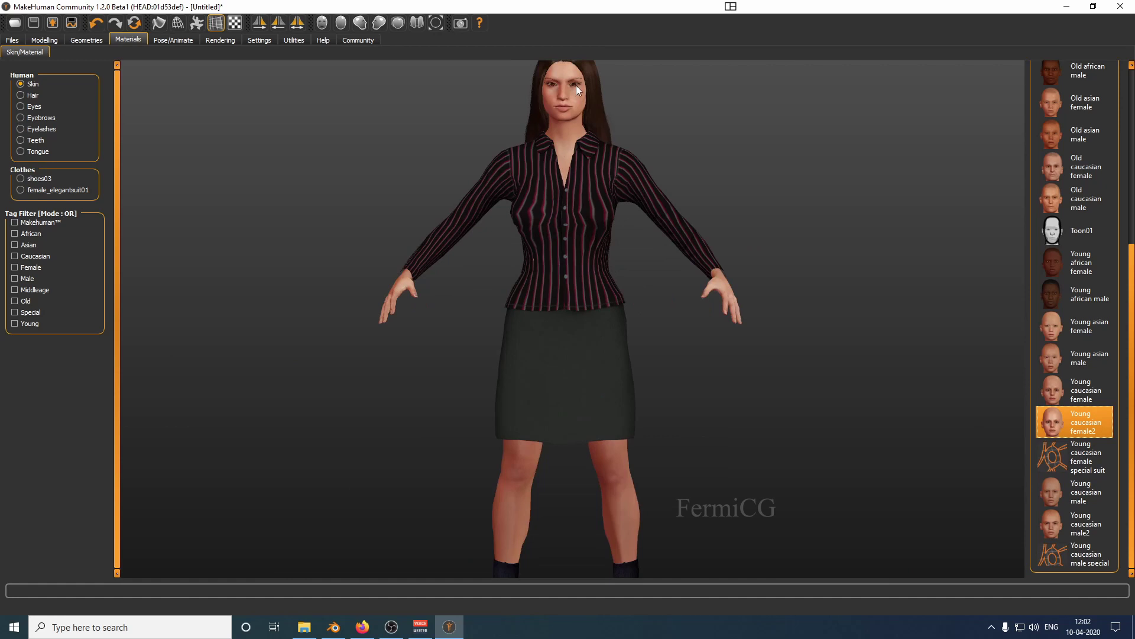
scroll(575, 72, up, 3)
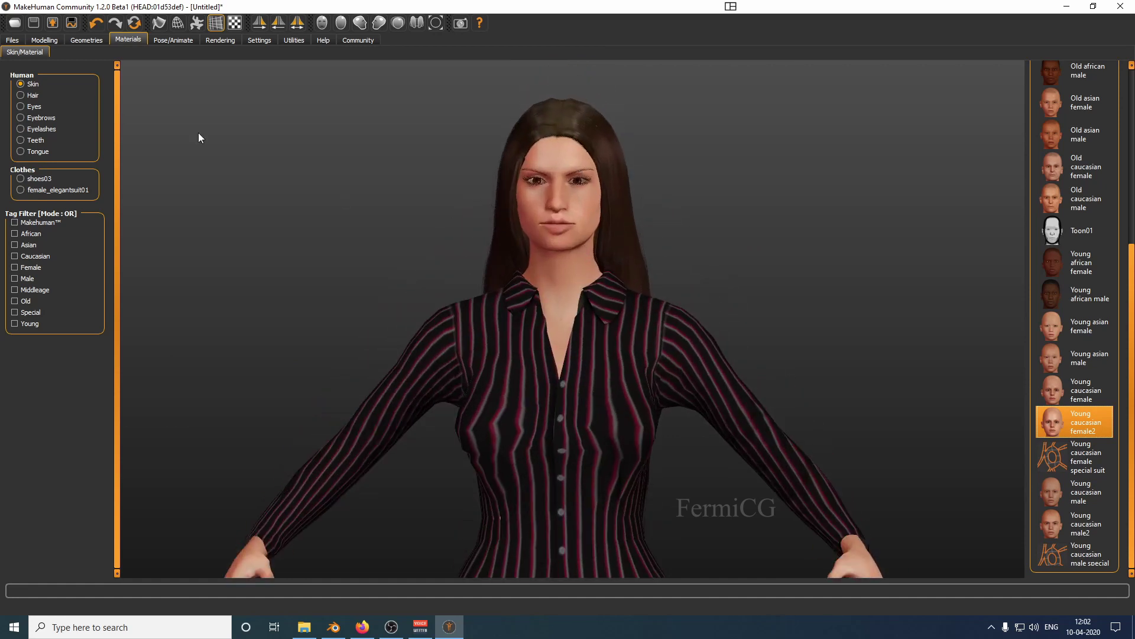
Look at the hair's material options, and set the eye material to Bluegreen in a close-up of the face.
click(21, 99)
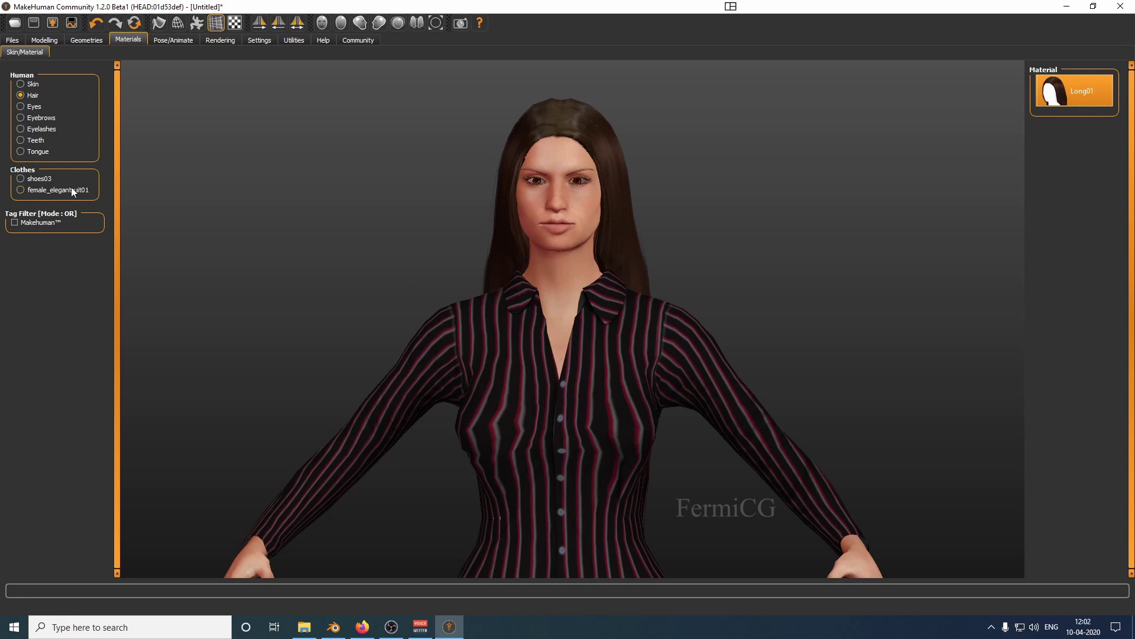
click(34, 107)
scroll(572, 154, down, 2)
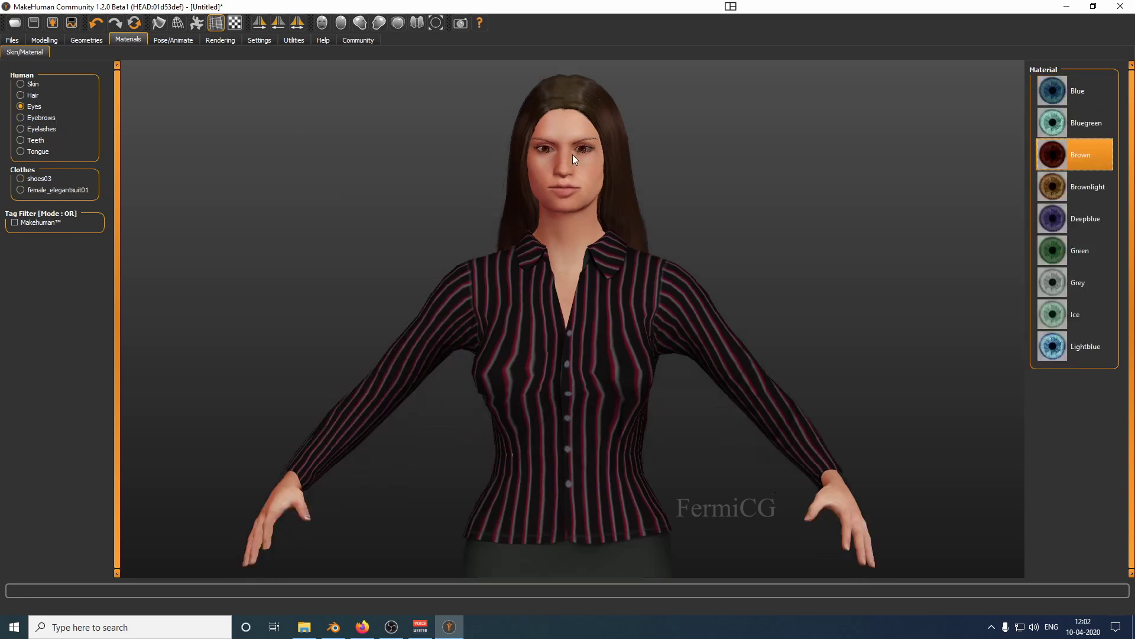
scroll(573, 154, up, 2)
scroll(584, 209, up, 5)
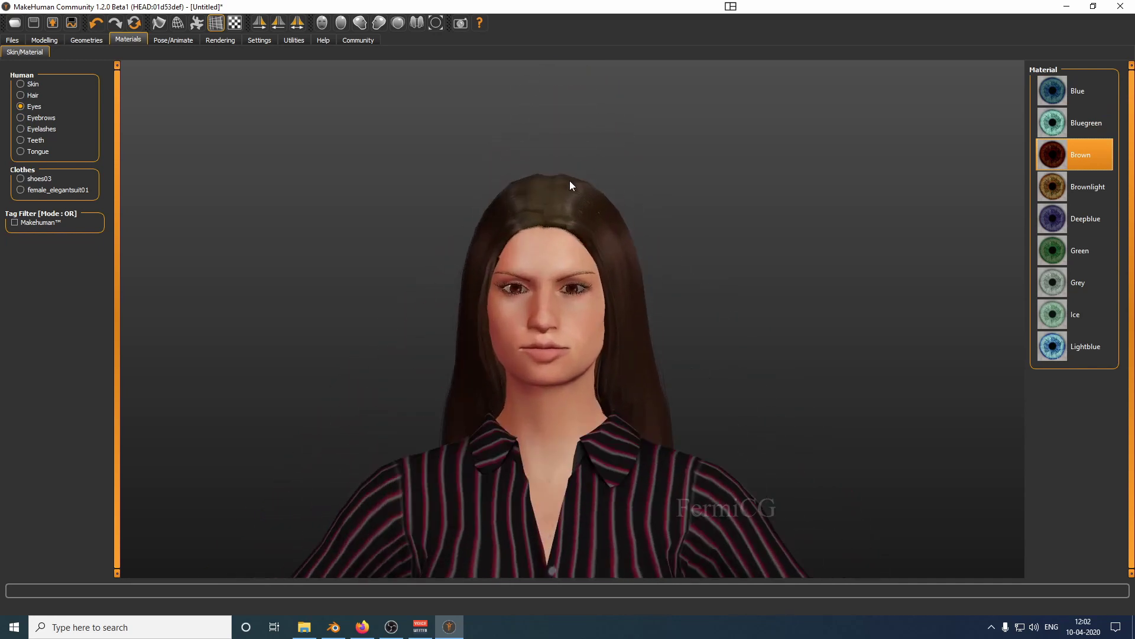
scroll(584, 278, up, 2)
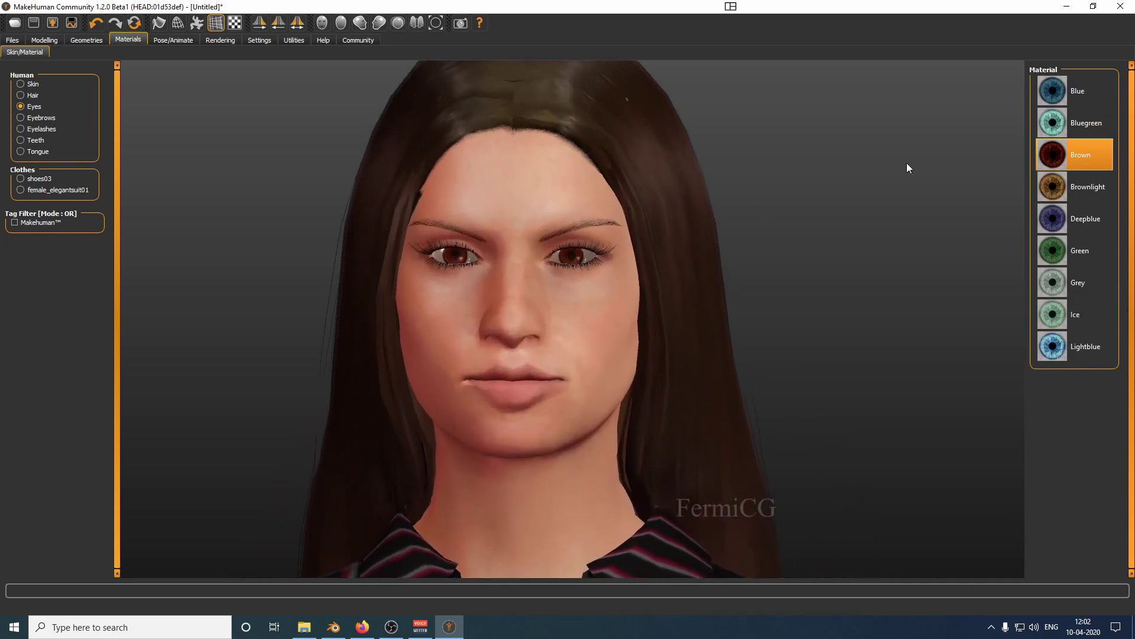
click(1058, 123)
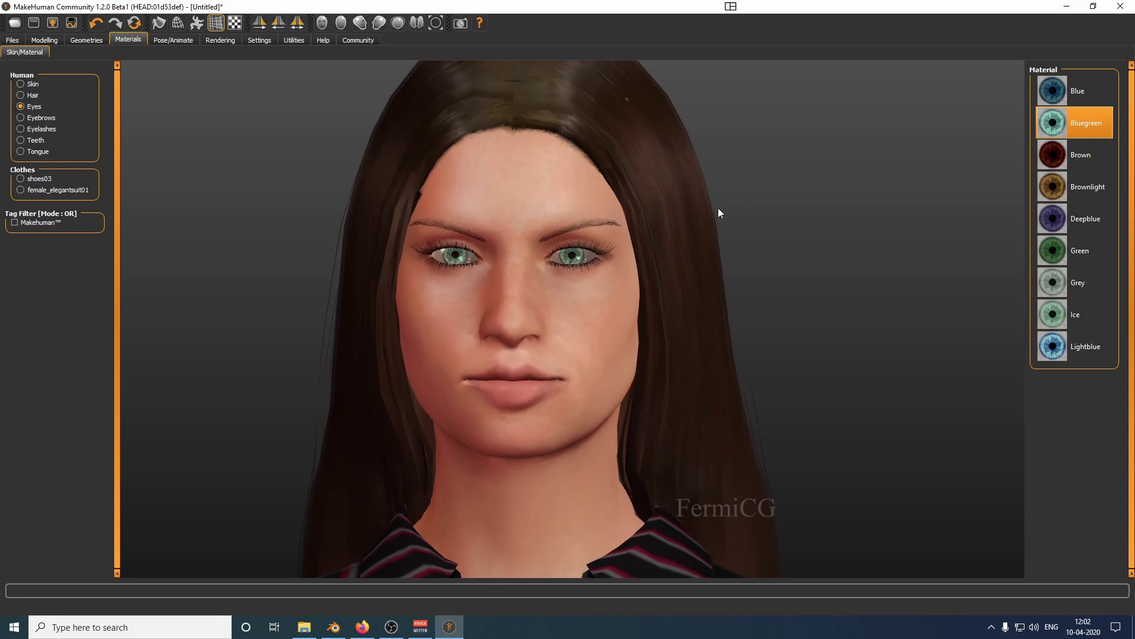
Set the eye material to Grey after trying Blue, Lightblue, Ice, Green, Deepblue and Brownlight, checking the face.
click(1058, 99)
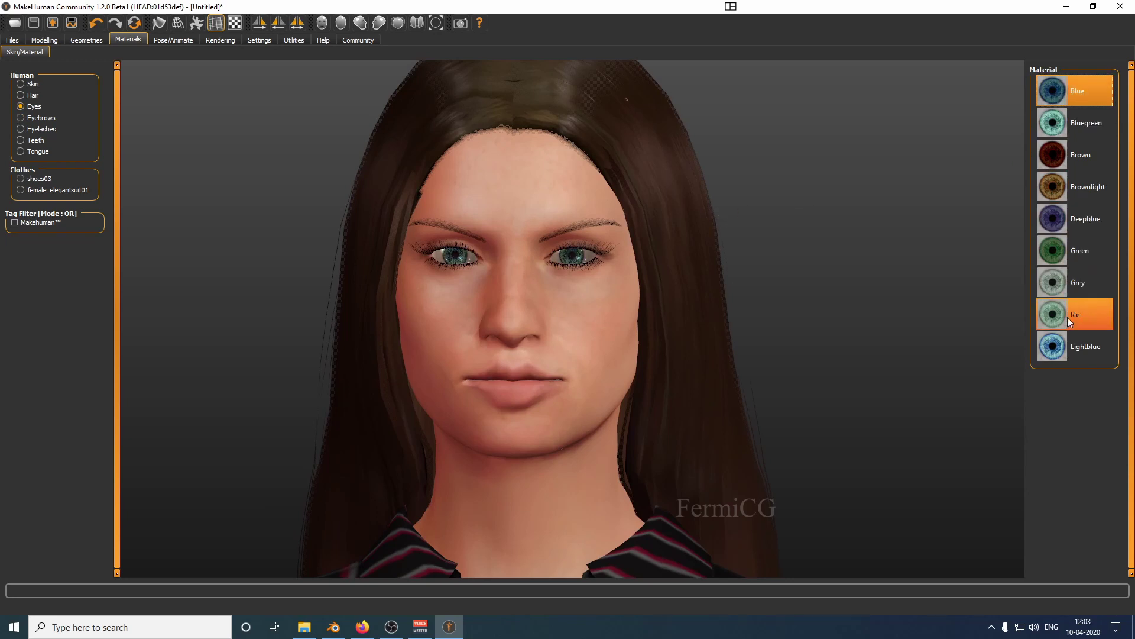
click(1054, 348)
click(1052, 319)
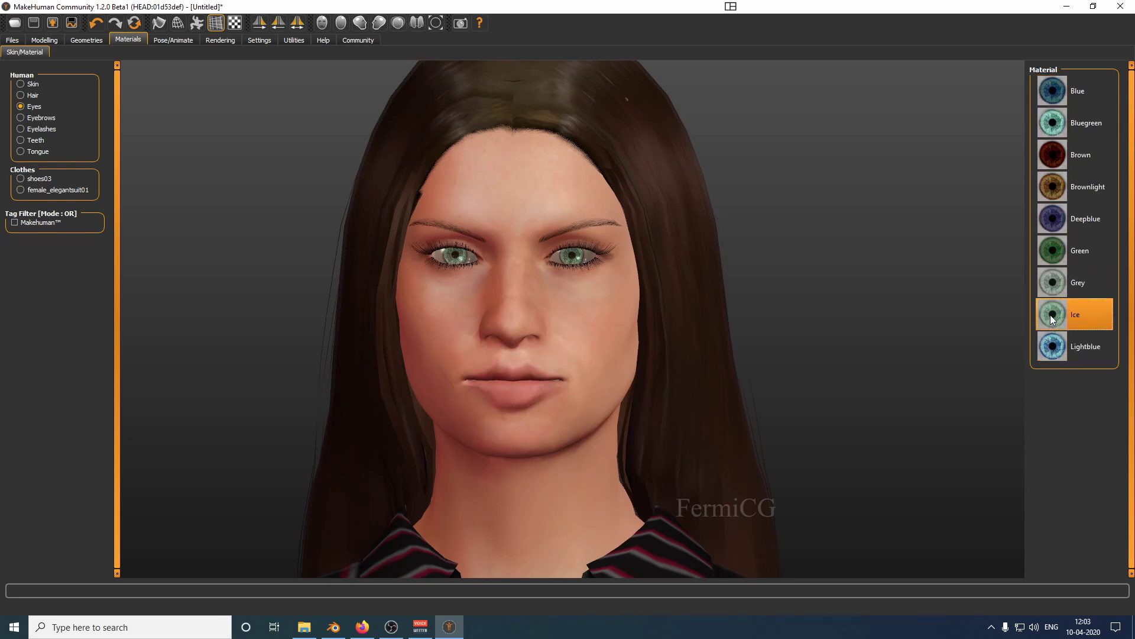
click(1053, 285)
click(1045, 251)
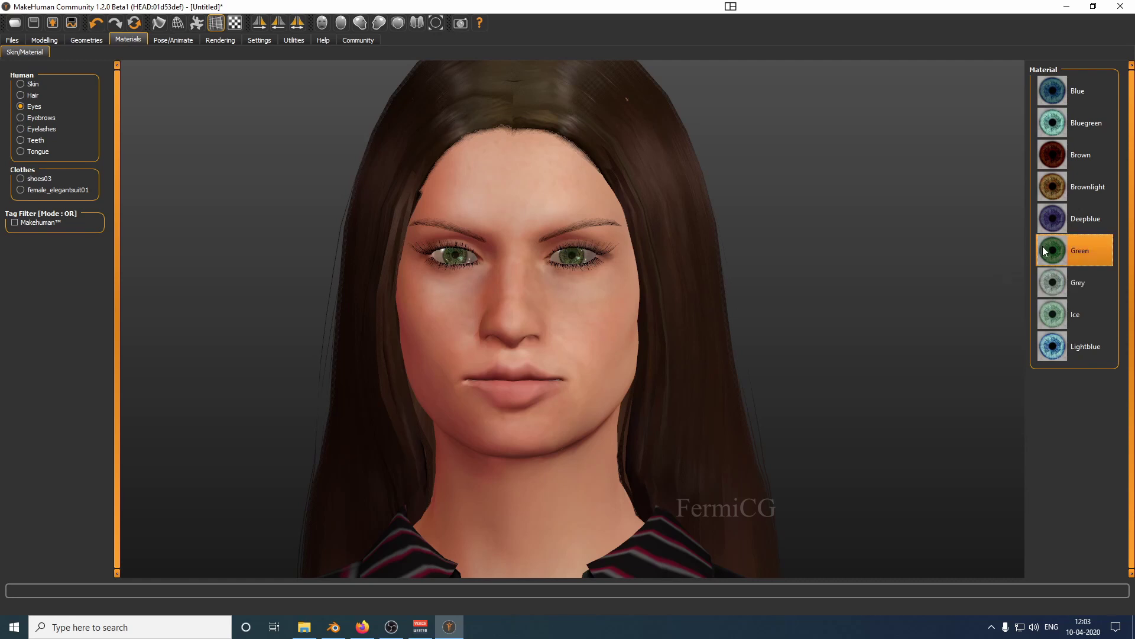
click(1050, 219)
click(1050, 193)
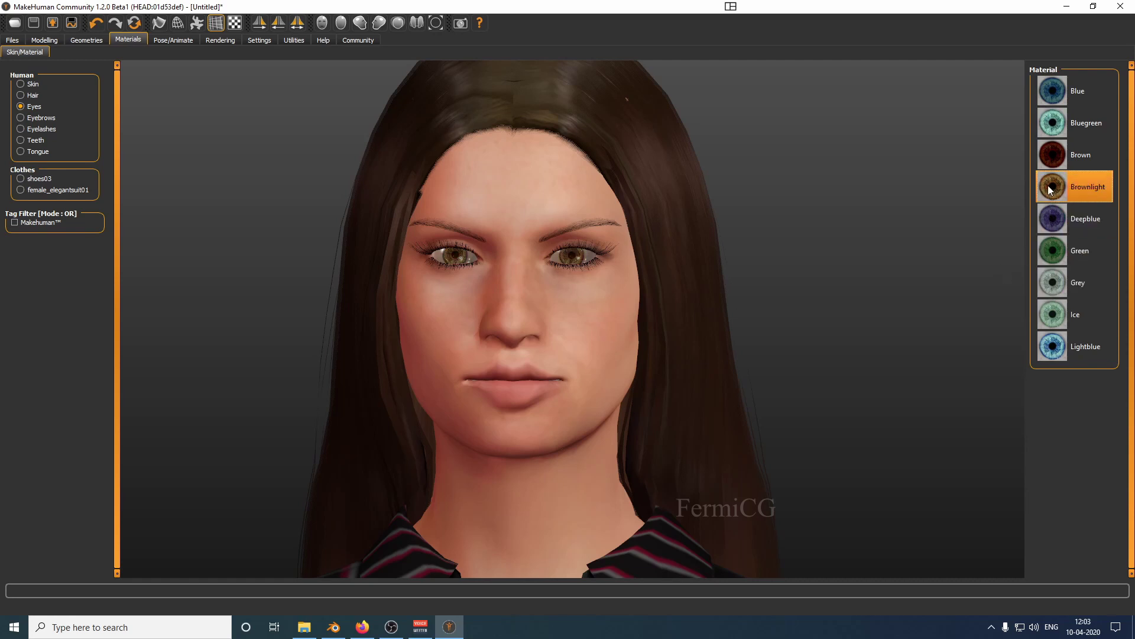
click(1050, 280)
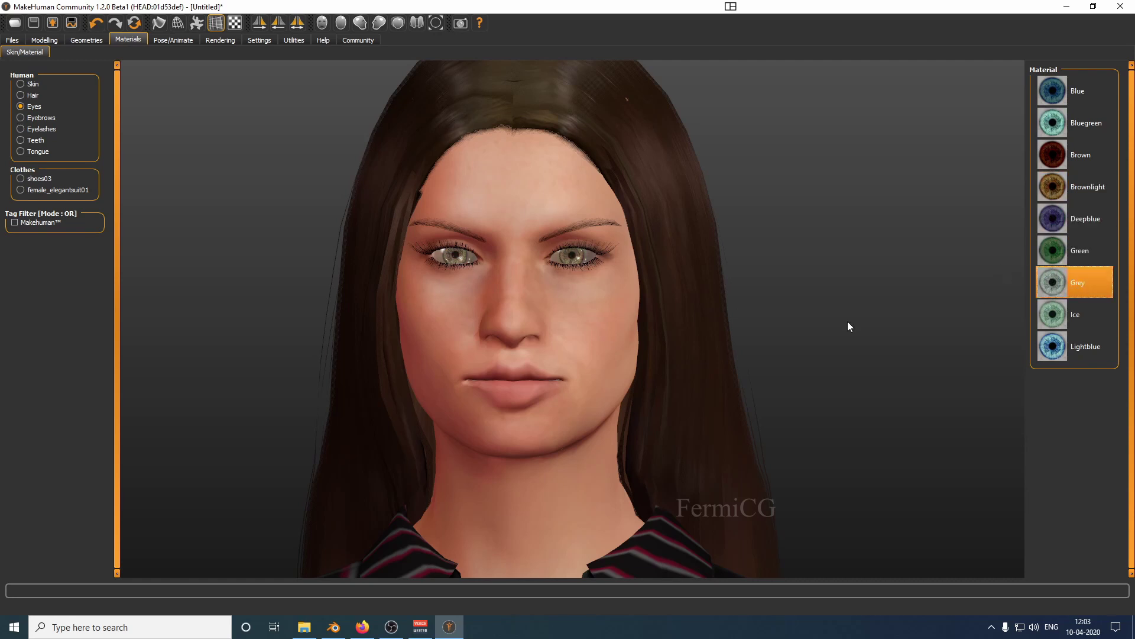
scroll(667, 342, up, 2)
scroll(654, 332, down, 3)
scroll(537, 332, down, 3)
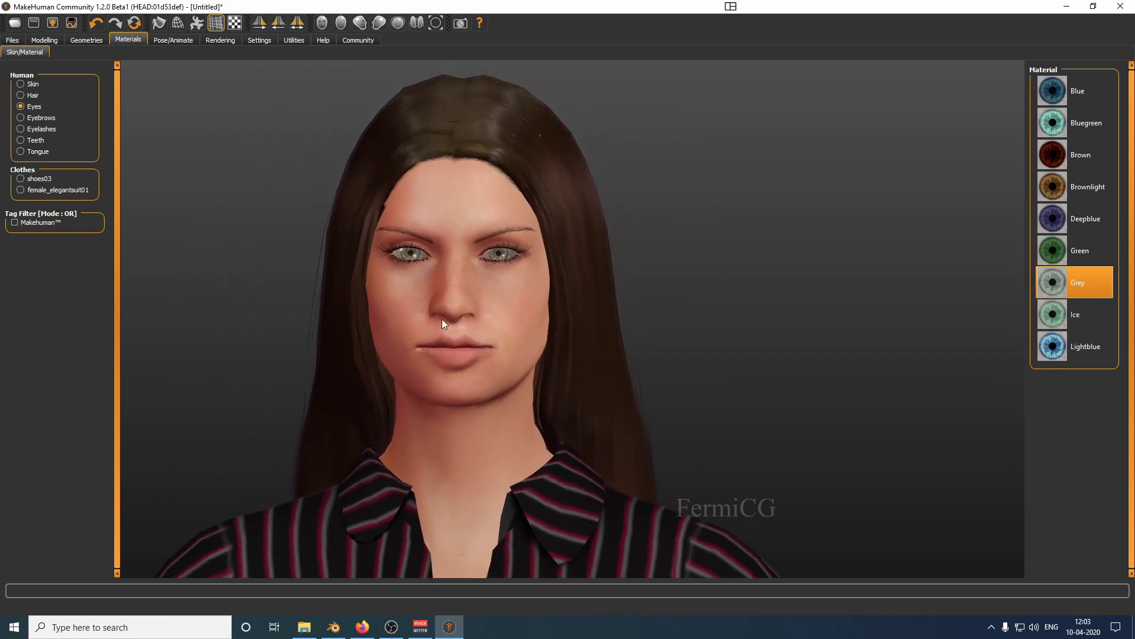
Look through the material options for the eyebrows, eyelashes, teeth, tongue, shoes03 and female_elegantsuit01, and examine the whole dressed character.
click(40, 119)
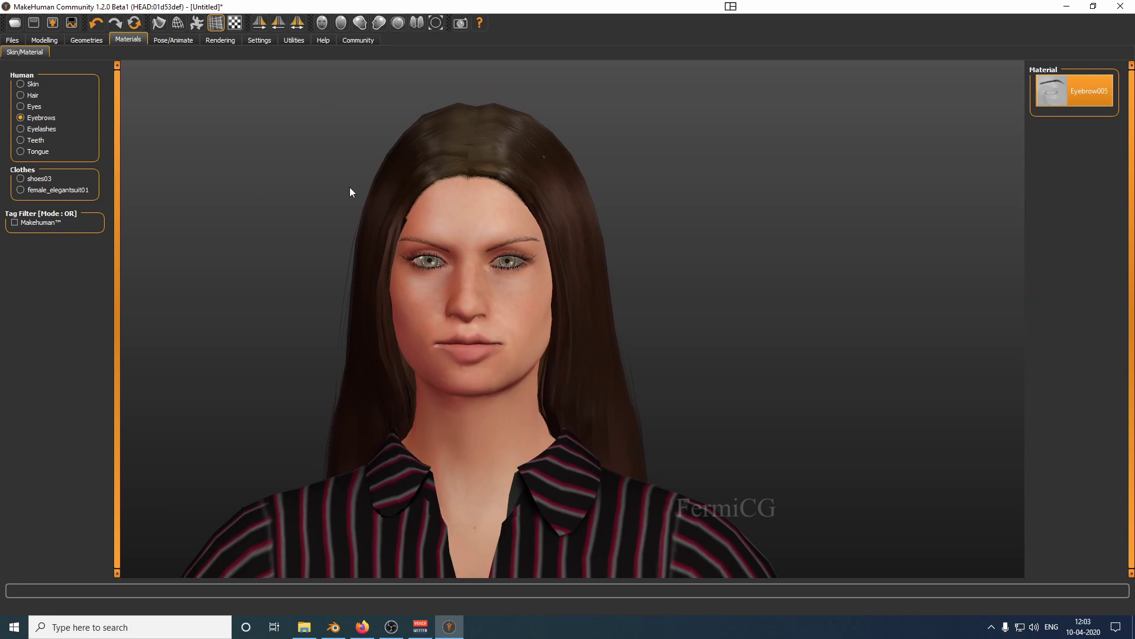
click(38, 131)
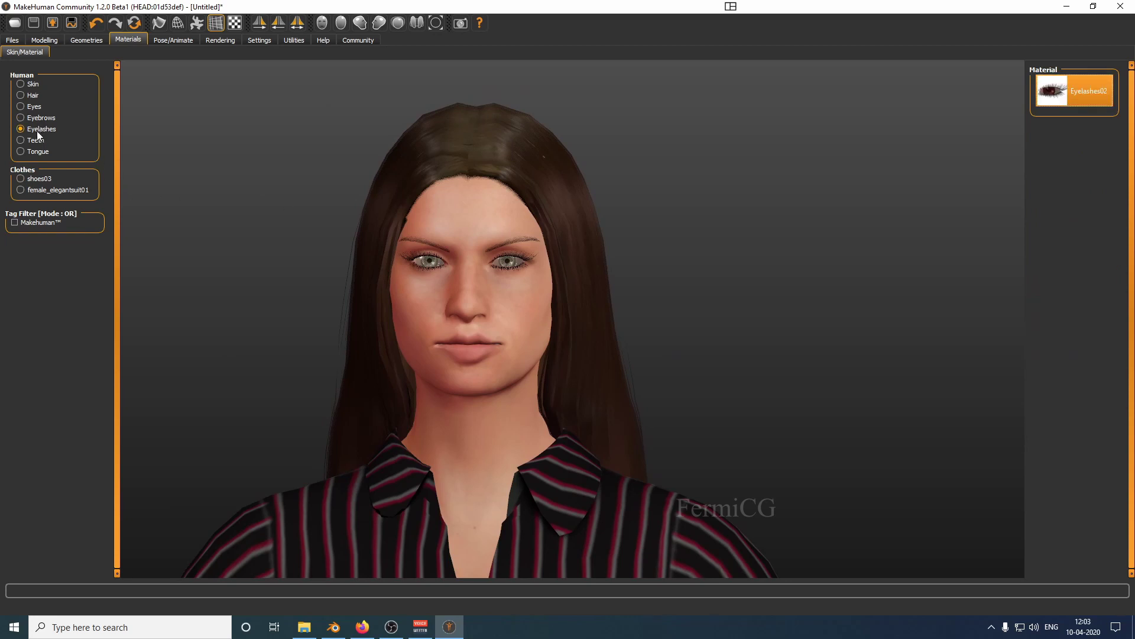
click(34, 141)
click(26, 153)
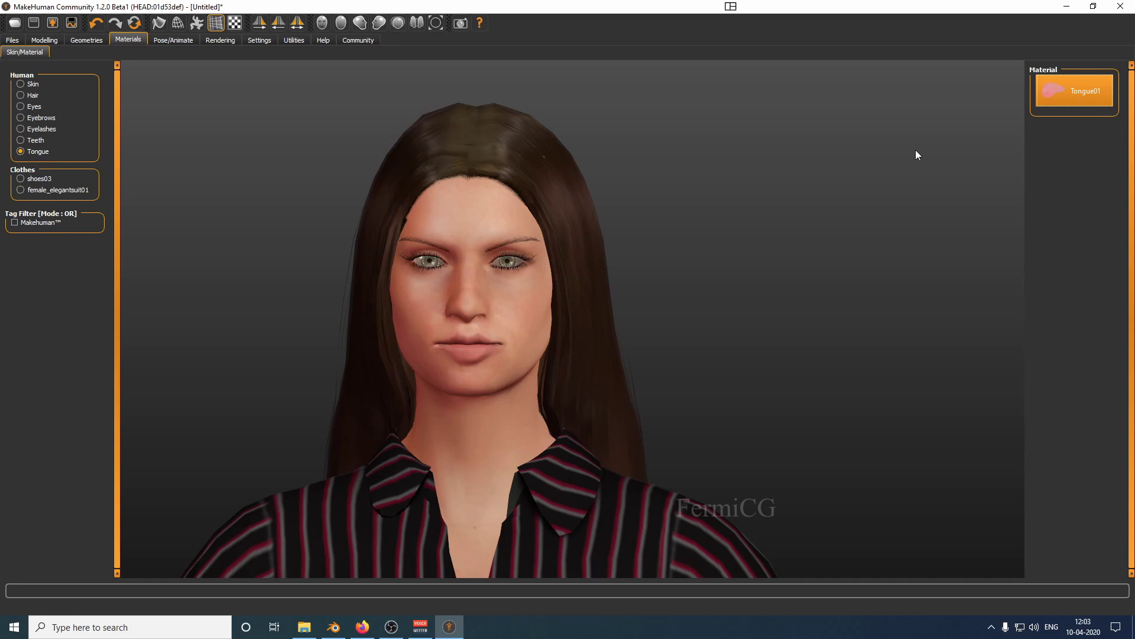
click(37, 179)
click(57, 190)
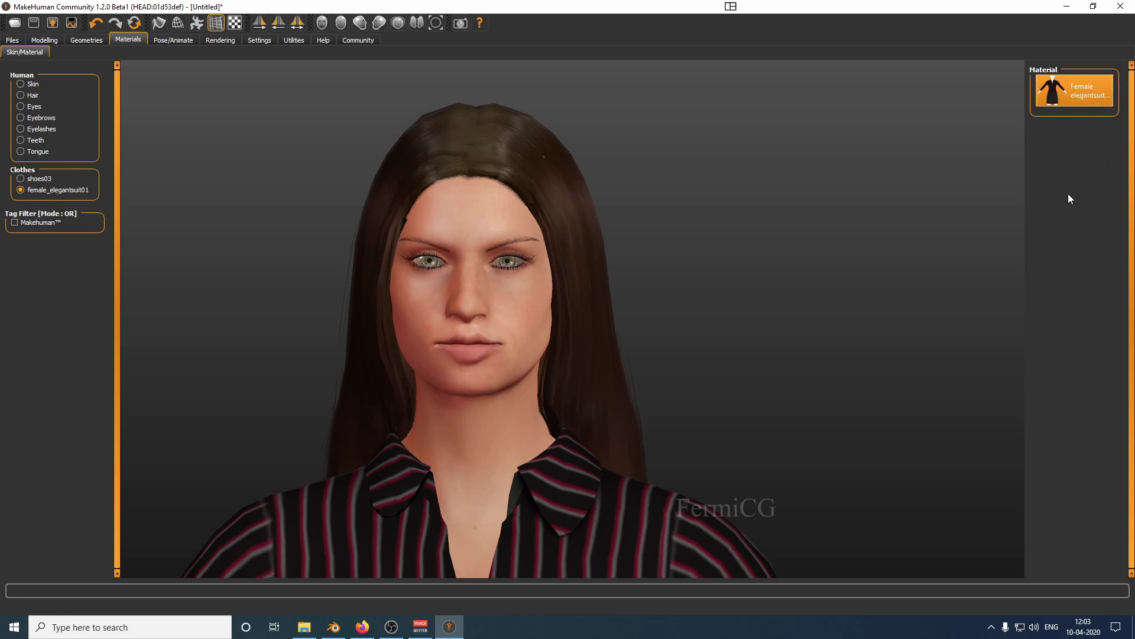
scroll(434, 337, up, 1)
scroll(544, 343, down, 6)
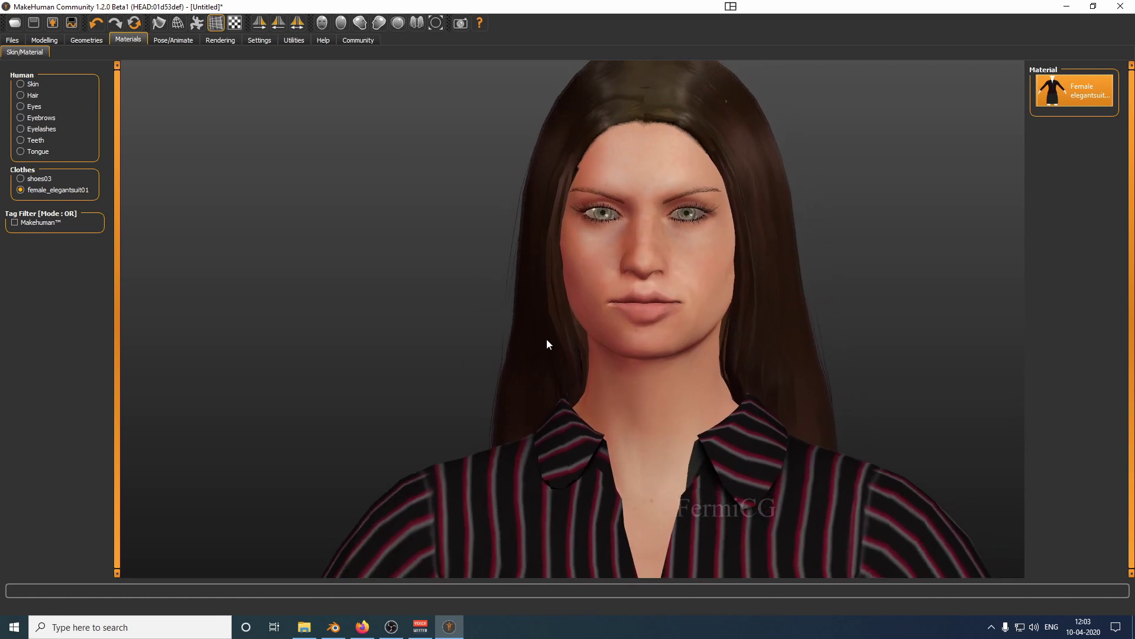
scroll(548, 334, down, 2)
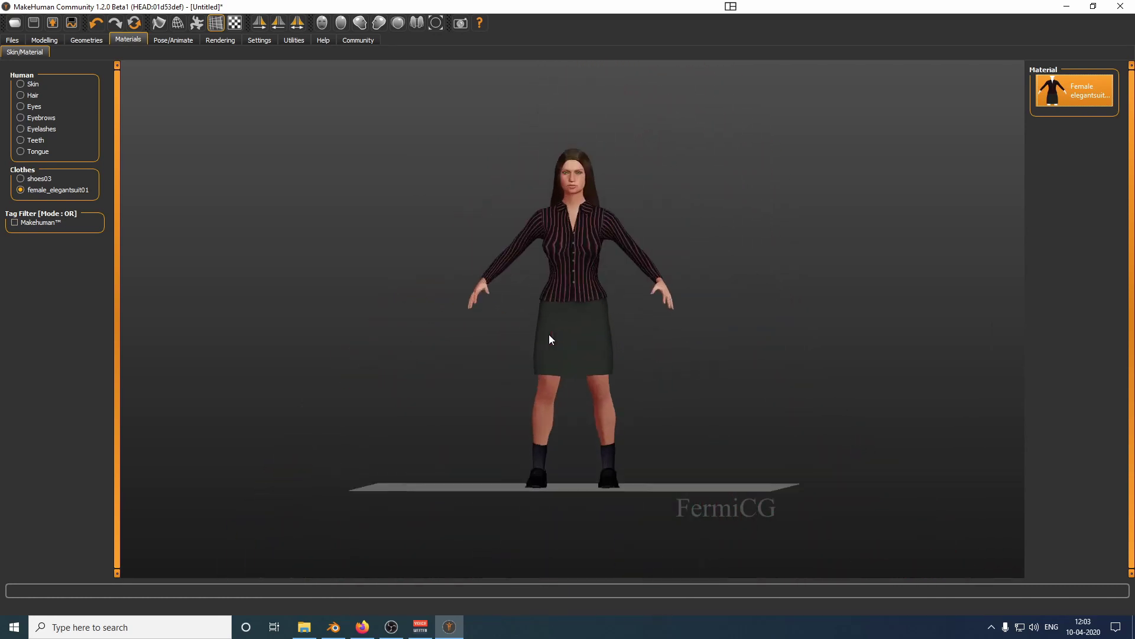
scroll(577, 191, up, 8)
scroll(595, 84, up, 2)
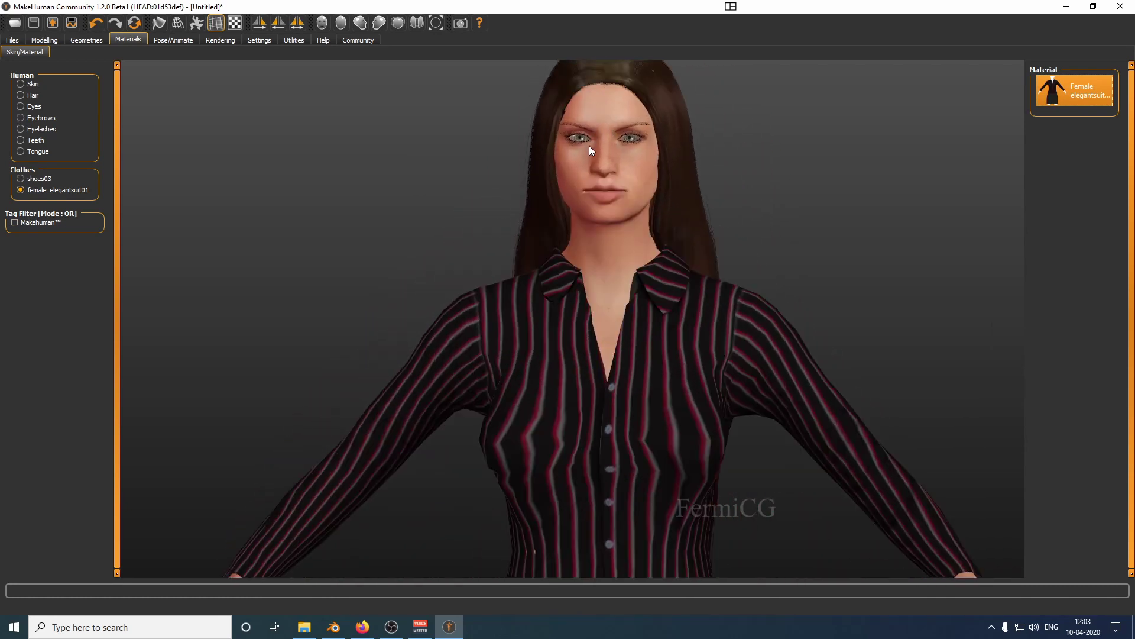
Inspect the character's topology in wireframe, return to the textured display, and try to show a background image.
click(180, 40)
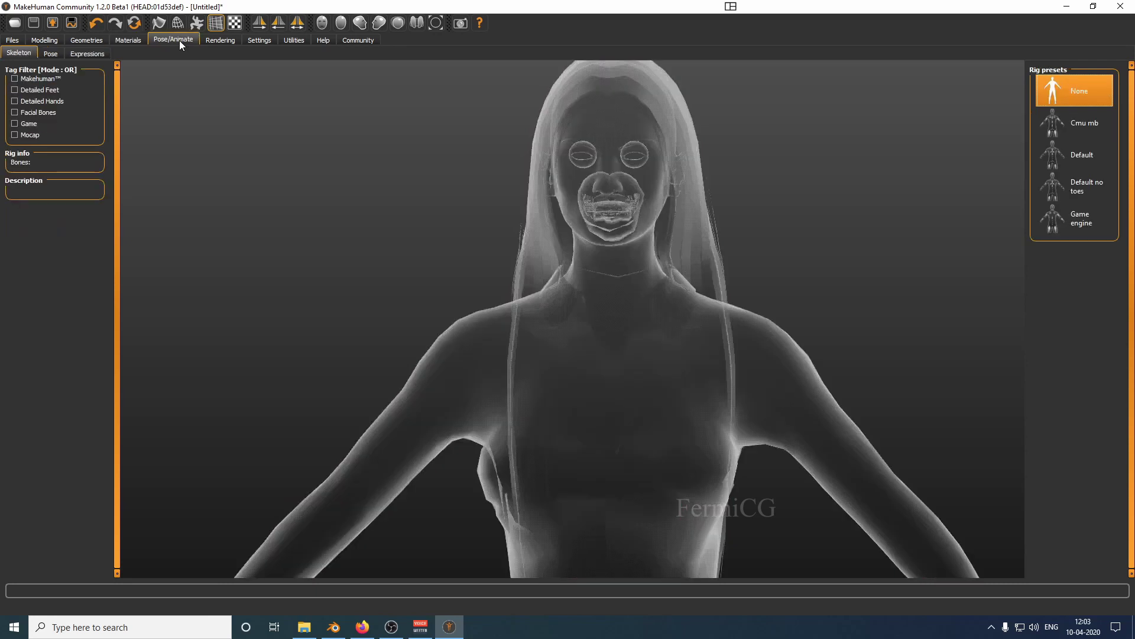
click(132, 42)
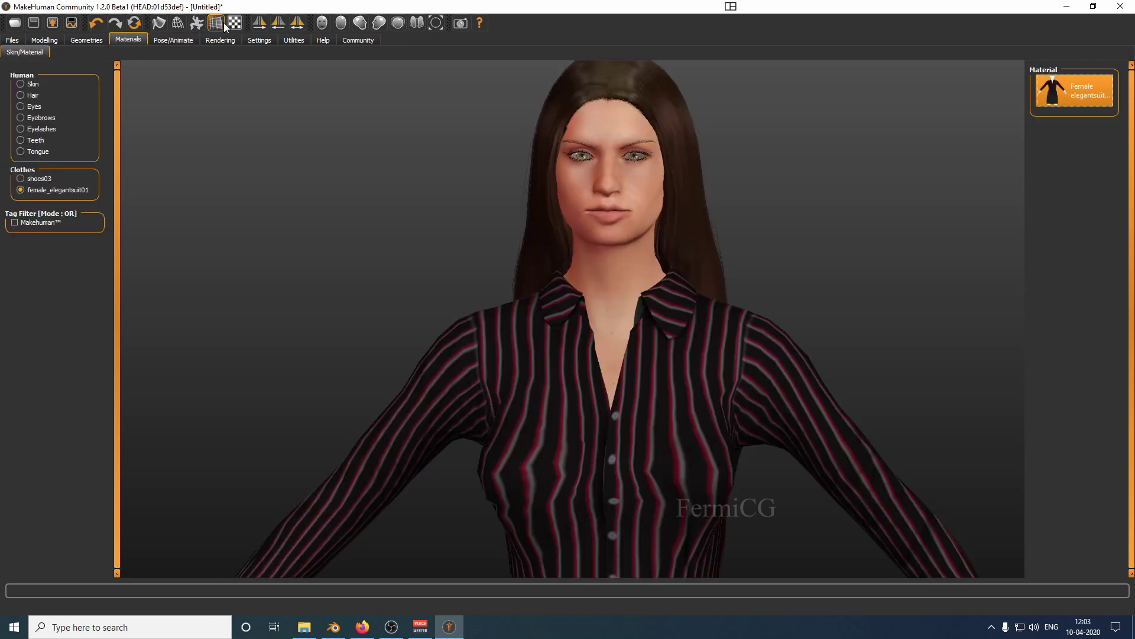
click(179, 24)
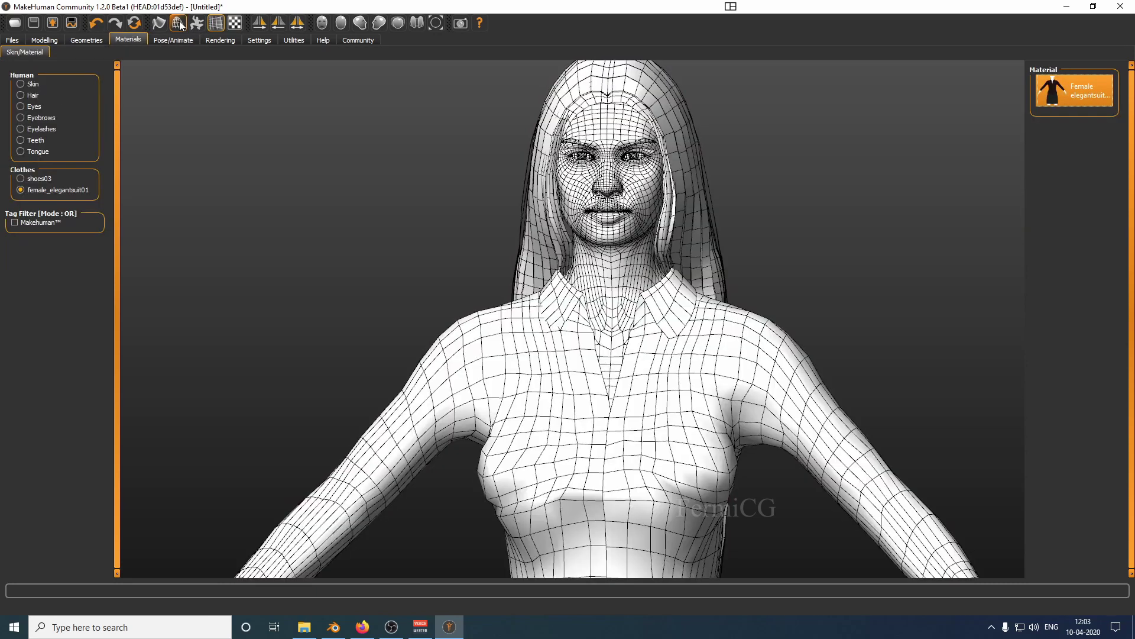
mouse_move(383, 182)
mouse_down()
mouse_move(346, 213)
mouse_move(228, 197)
mouse_move(289, 144)
mouse_move(385, 132)
mouse_move(616, 162)
mouse_move(579, 218)
mouse_move(412, 223)
mouse_move(336, 145)
mouse_up()
click(177, 26)
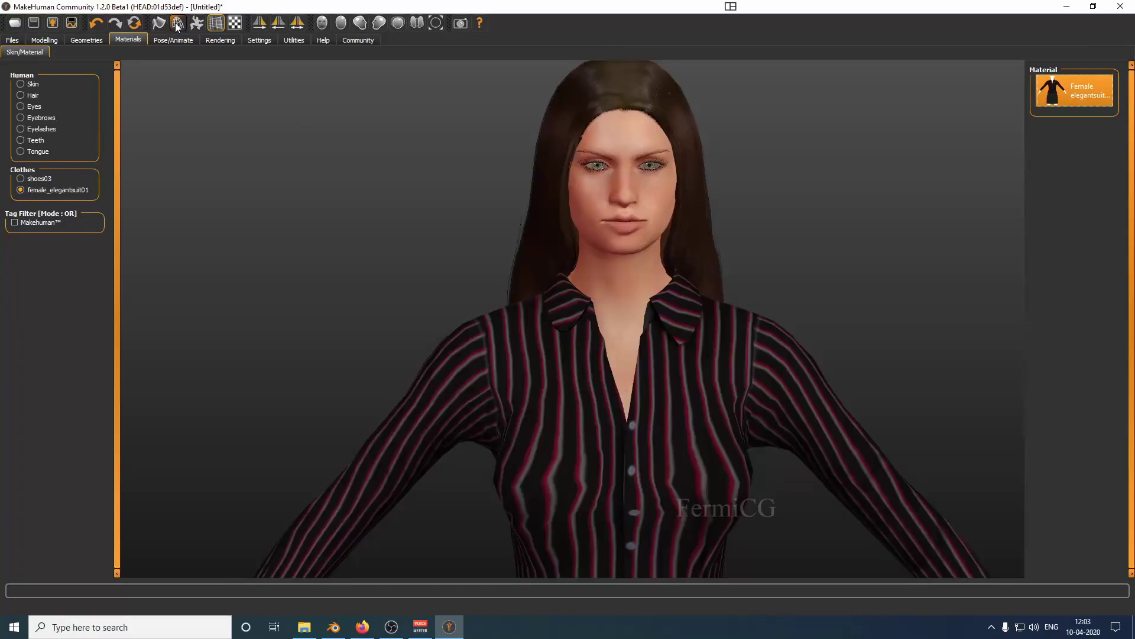
click(236, 24)
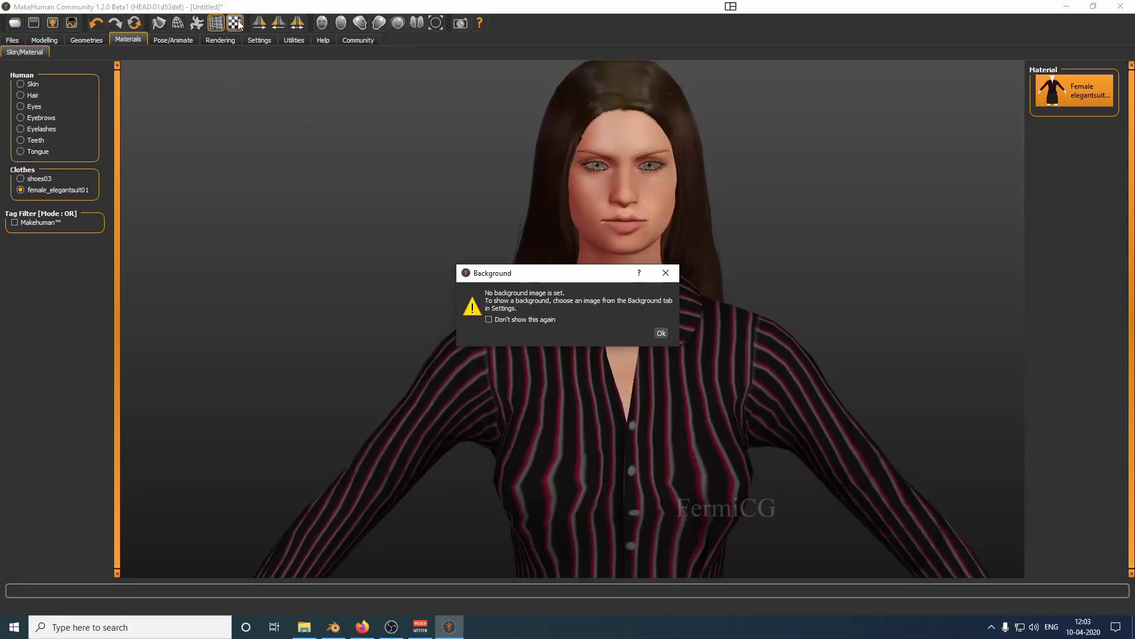
click(660, 333)
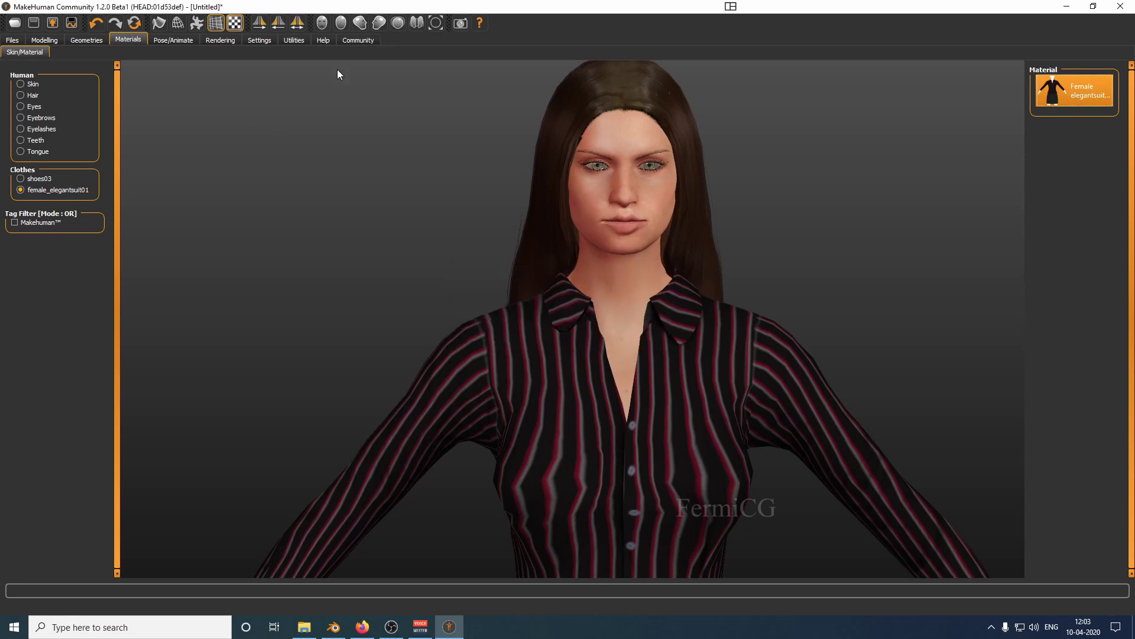
Examine which skeleton rig presets match the Detailed Feet, Detailed Hands, Facial Bones, Game and Mocap tags, clearing each filter.
click(174, 41)
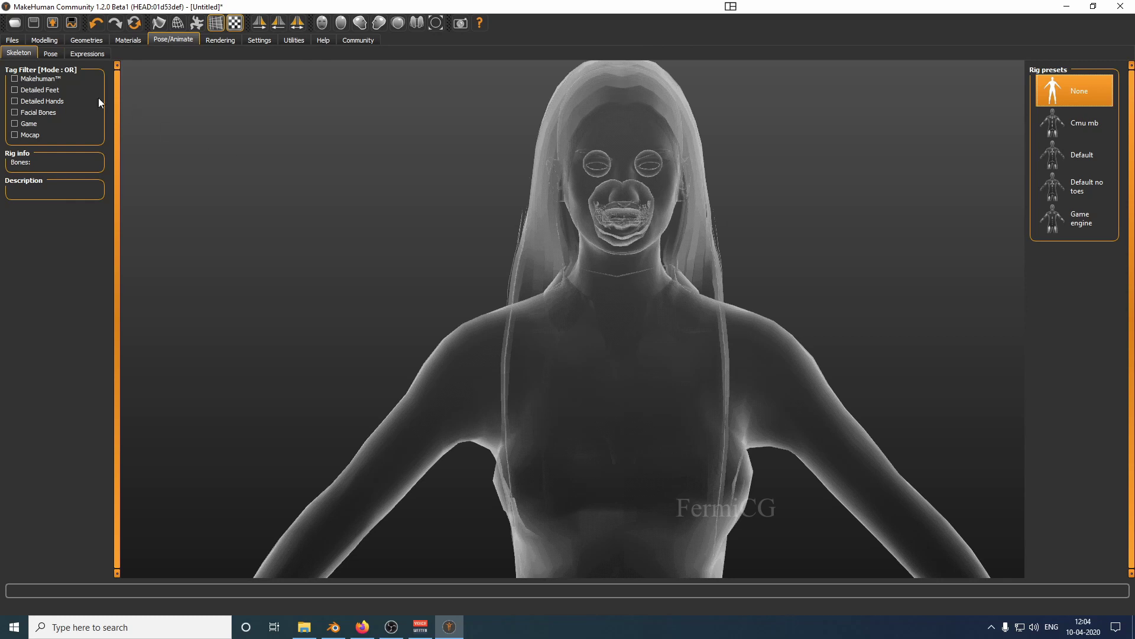
click(31, 80)
click(30, 80)
click(18, 91)
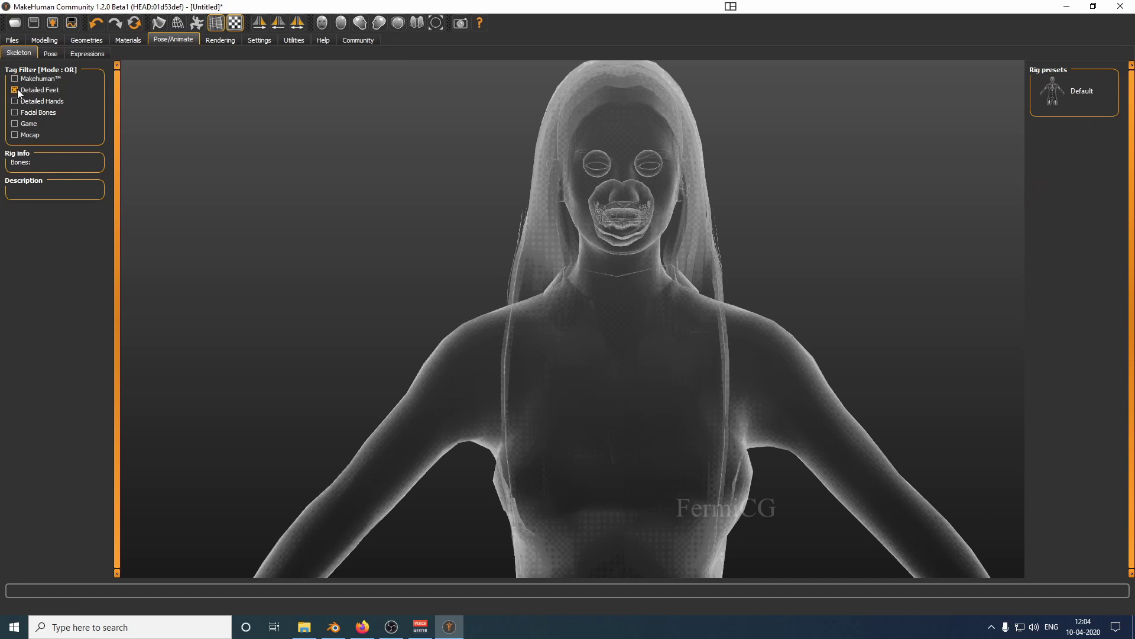
click(18, 92)
click(21, 103)
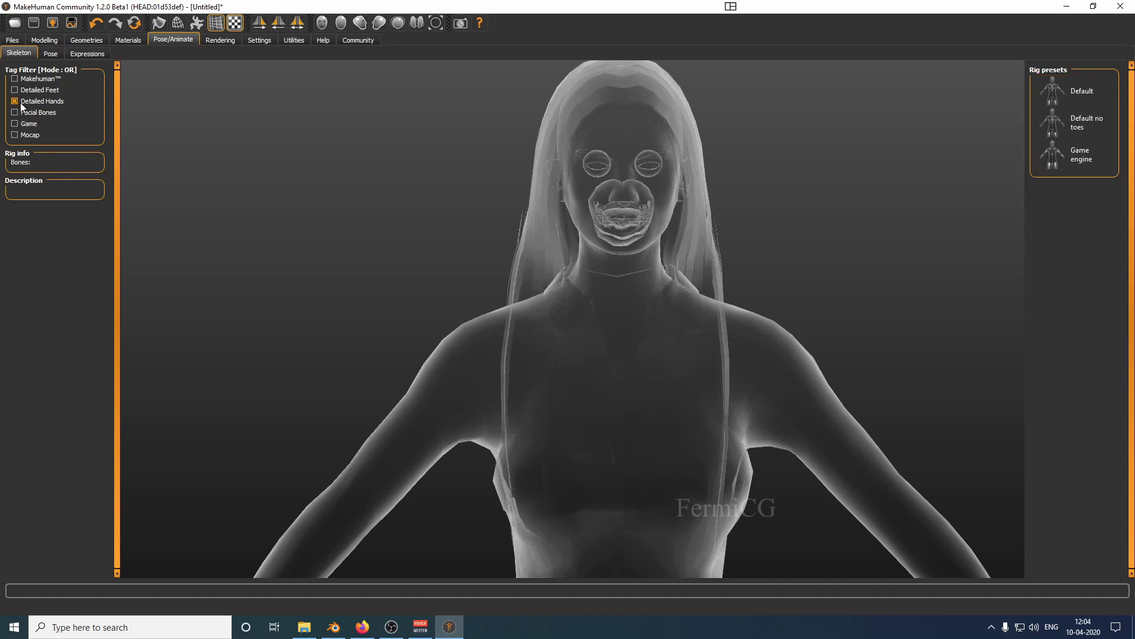
click(21, 102)
click(23, 112)
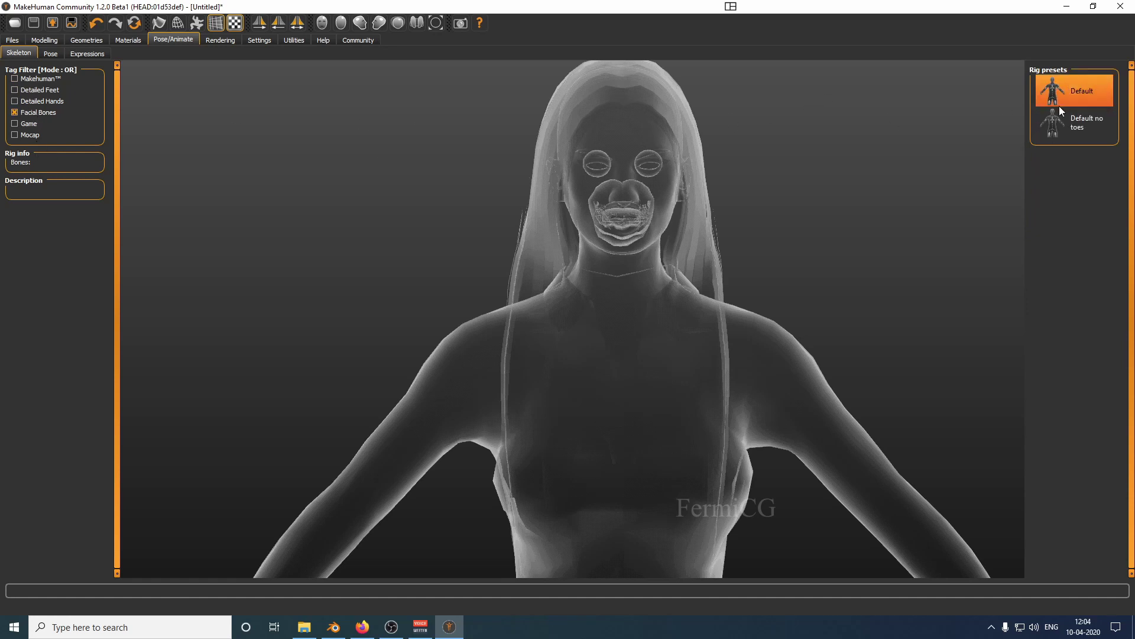
click(19, 113)
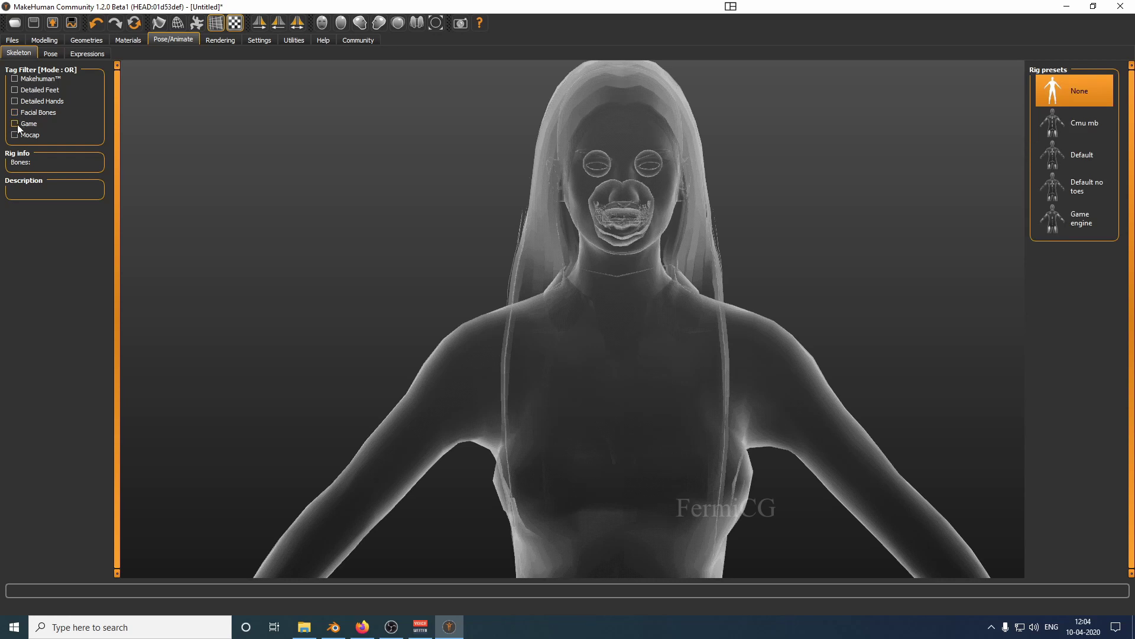
click(29, 123)
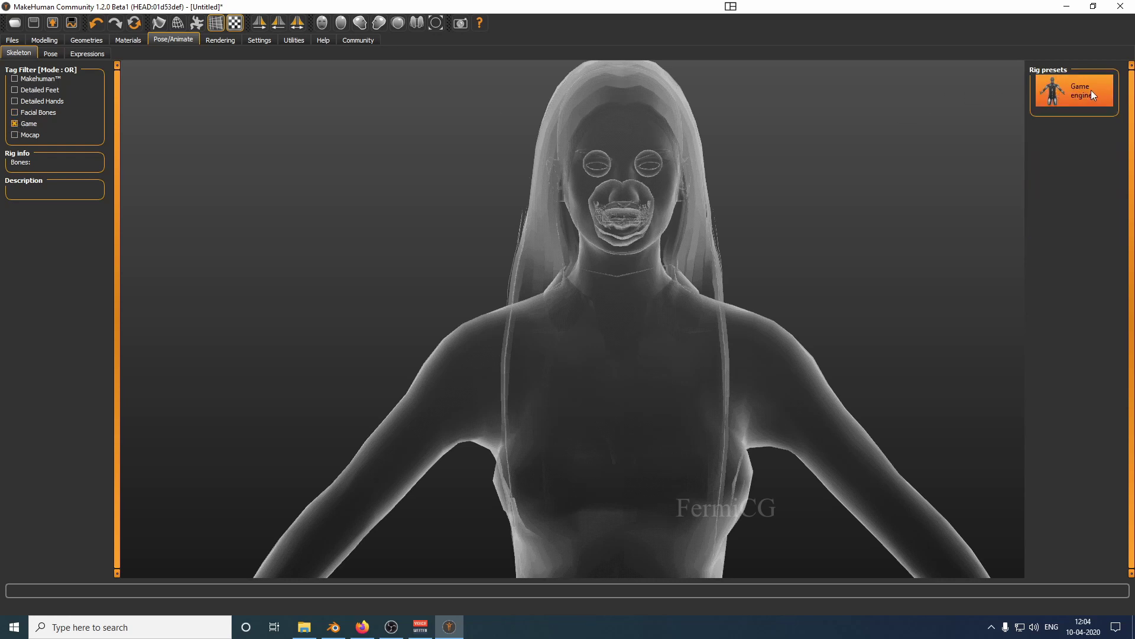
click(15, 124)
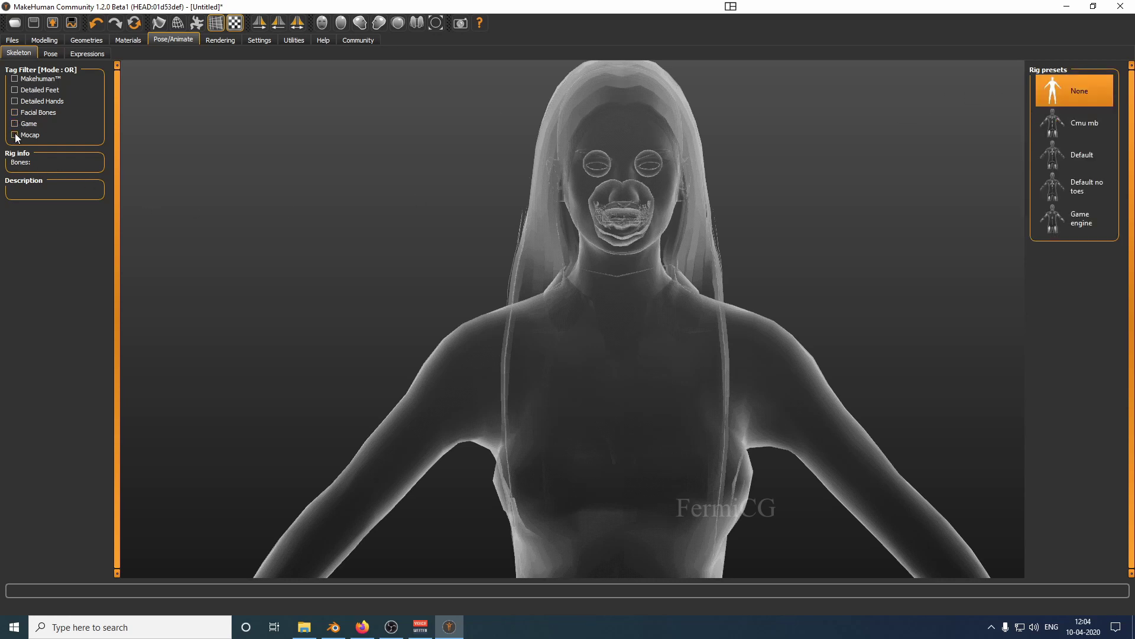
click(15, 134)
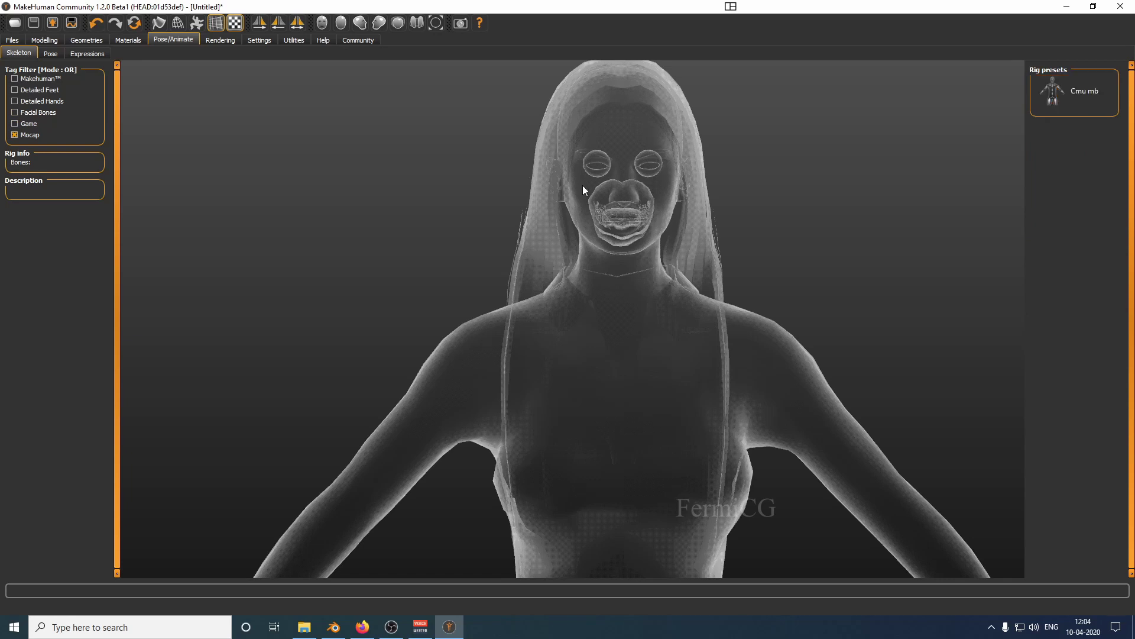
click(26, 135)
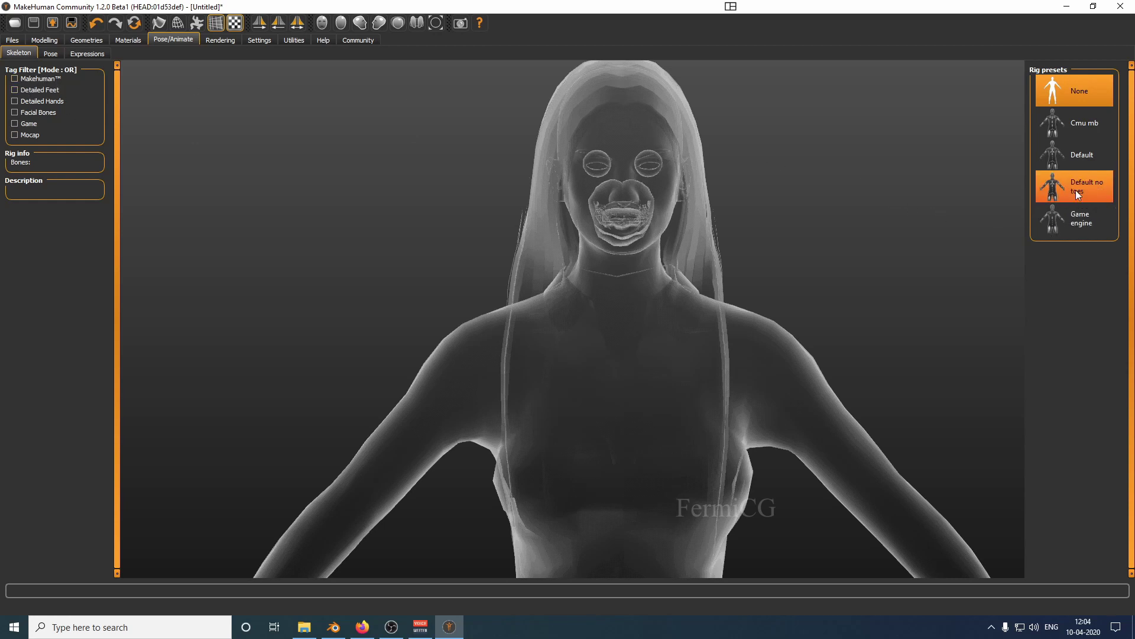
Apply the Default no toes rig preset and inspect its bones in the face and across the body.
click(1069, 188)
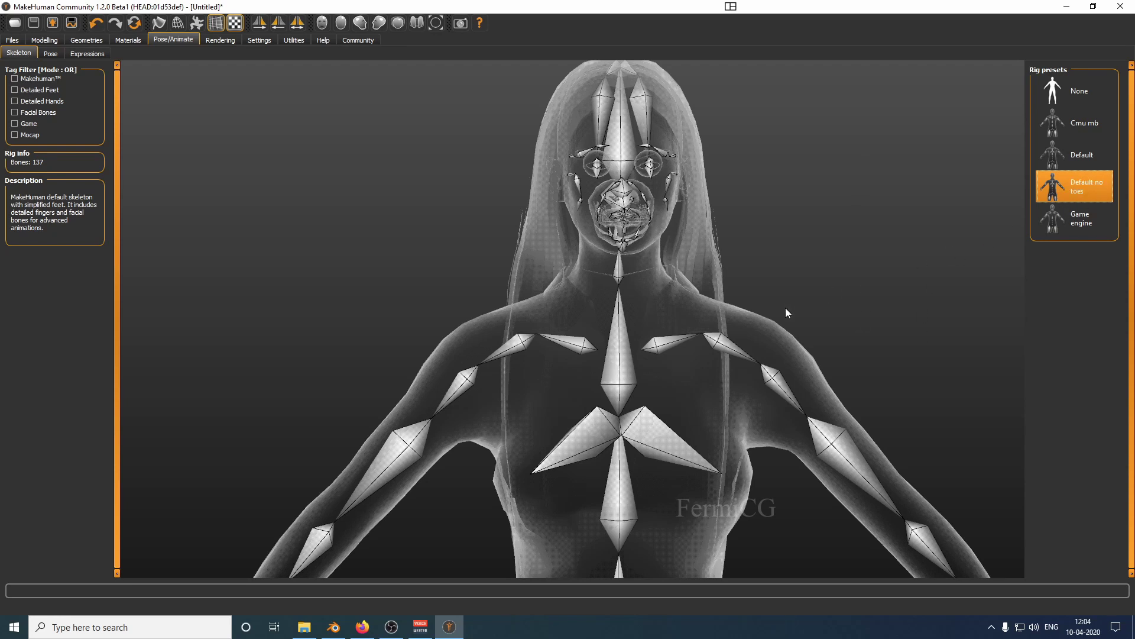
scroll(785, 308, up, 2)
scroll(777, 319, down, 3)
scroll(774, 334, up, 2)
scroll(772, 349, up, 2)
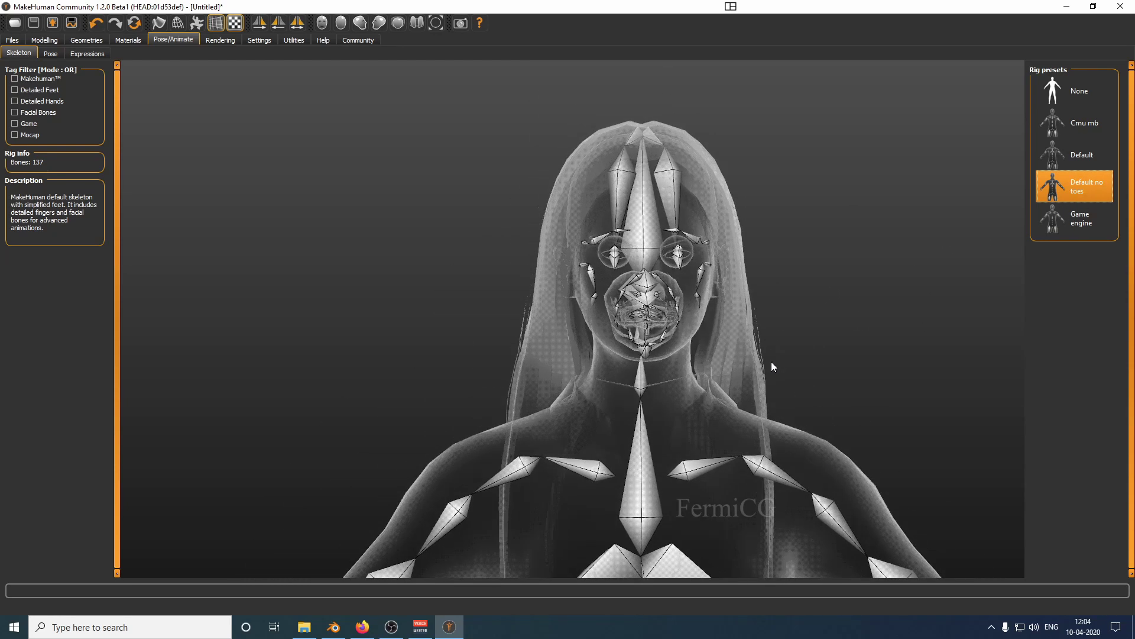
scroll(767, 362, up, 3)
scroll(765, 360, down, 8)
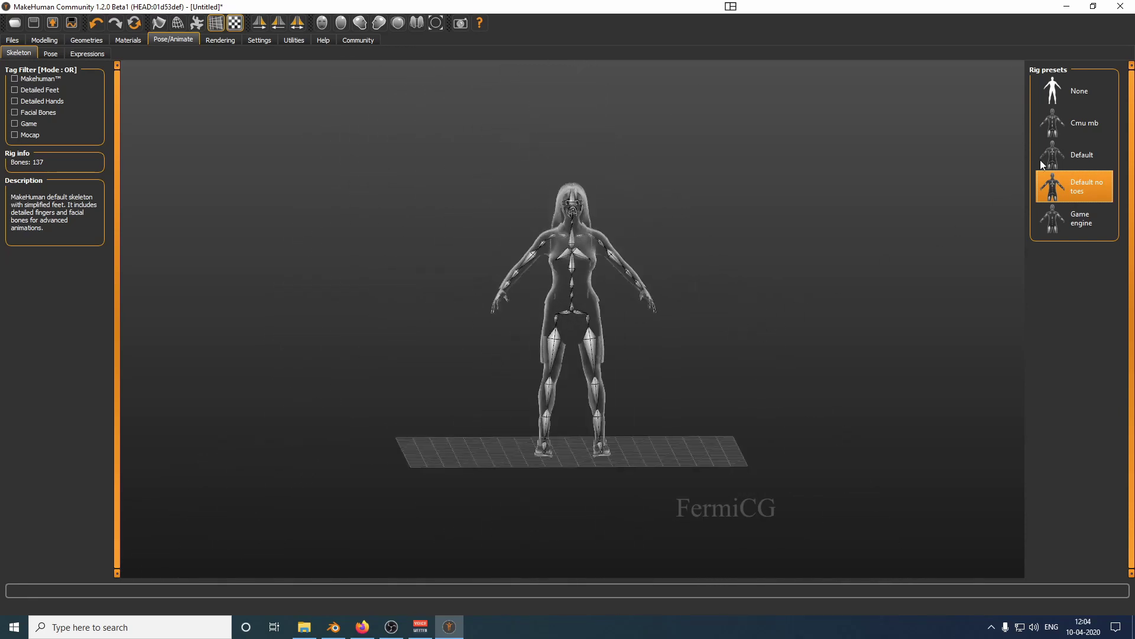
Give the character the Default rig preset after trying Cmu mb, and check the bones of the upper body.
click(1074, 128)
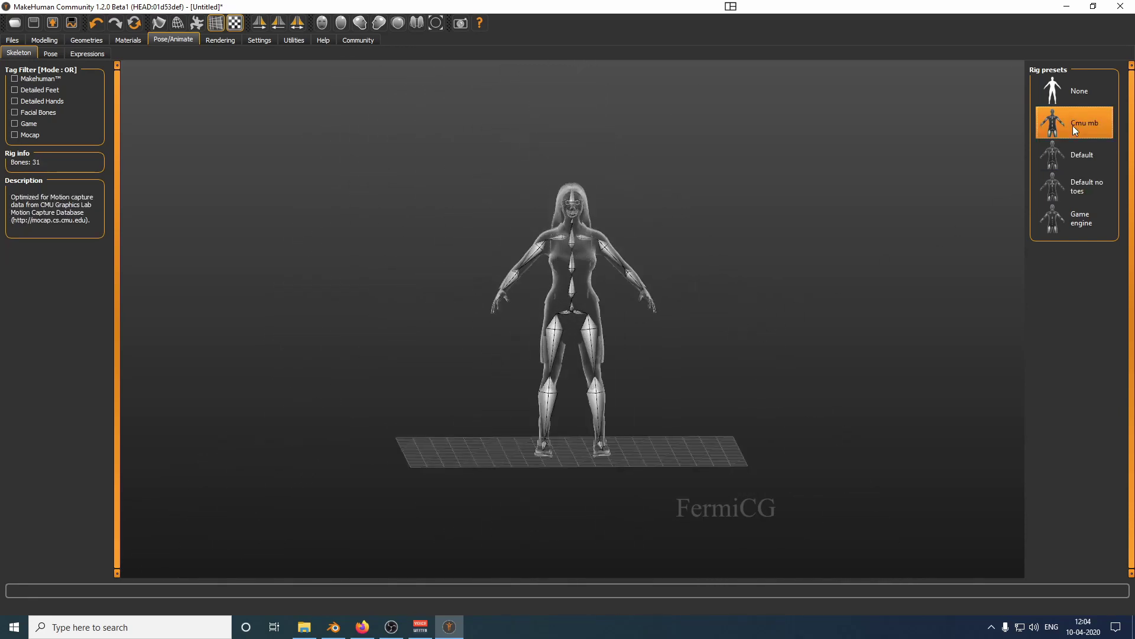
click(1074, 156)
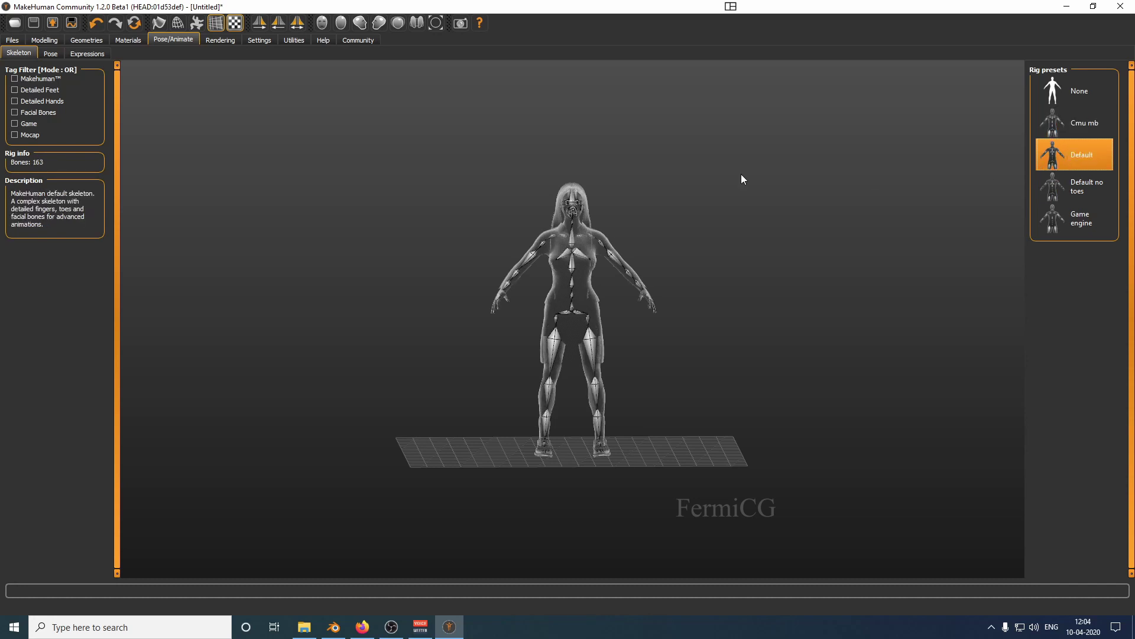
scroll(570, 204, down, 3)
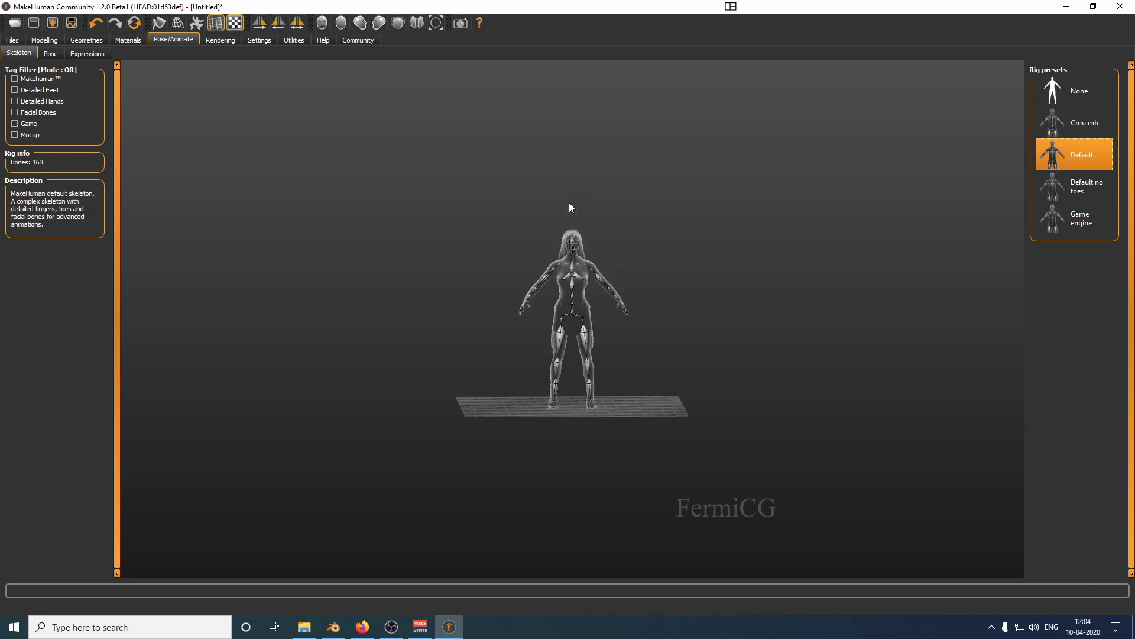
scroll(569, 202, up, 7)
scroll(577, 104, up, 5)
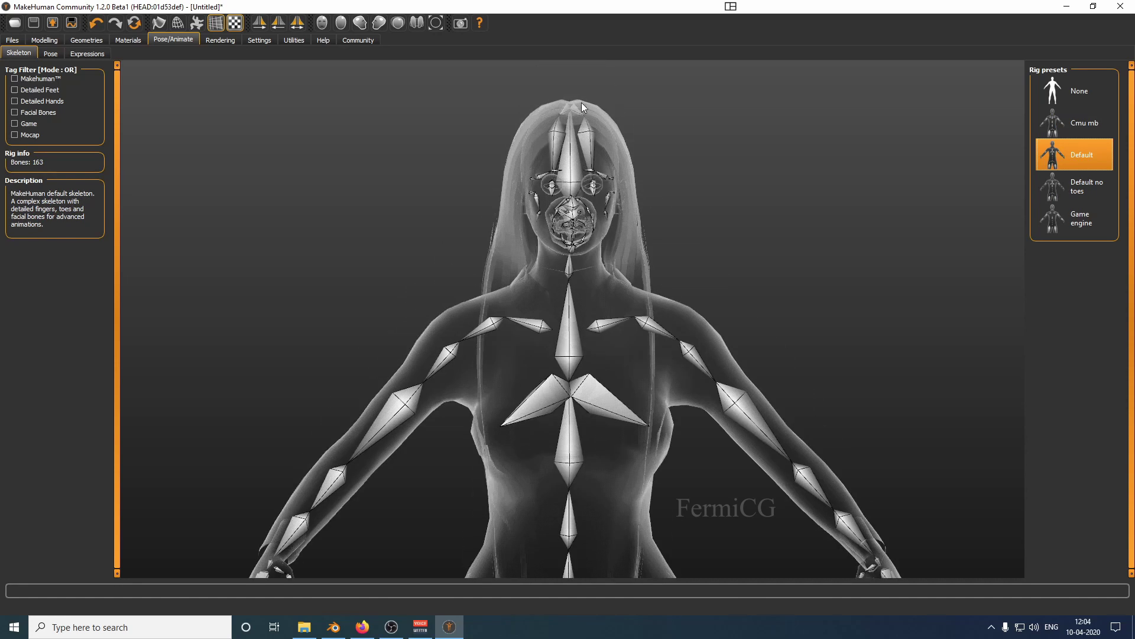
Open the pose library and examine which poses match the Action, Developement, Rest Poses and Sitting tags, clearing each filter.
scroll(575, 253, up, 3)
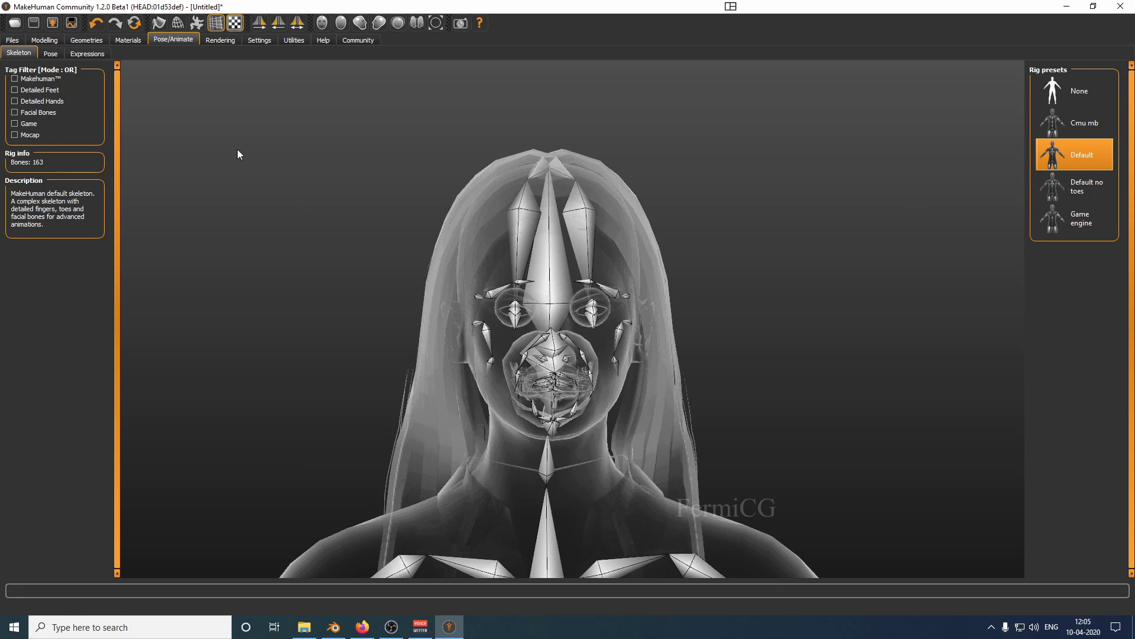
click(53, 53)
scroll(378, 244, up, 4)
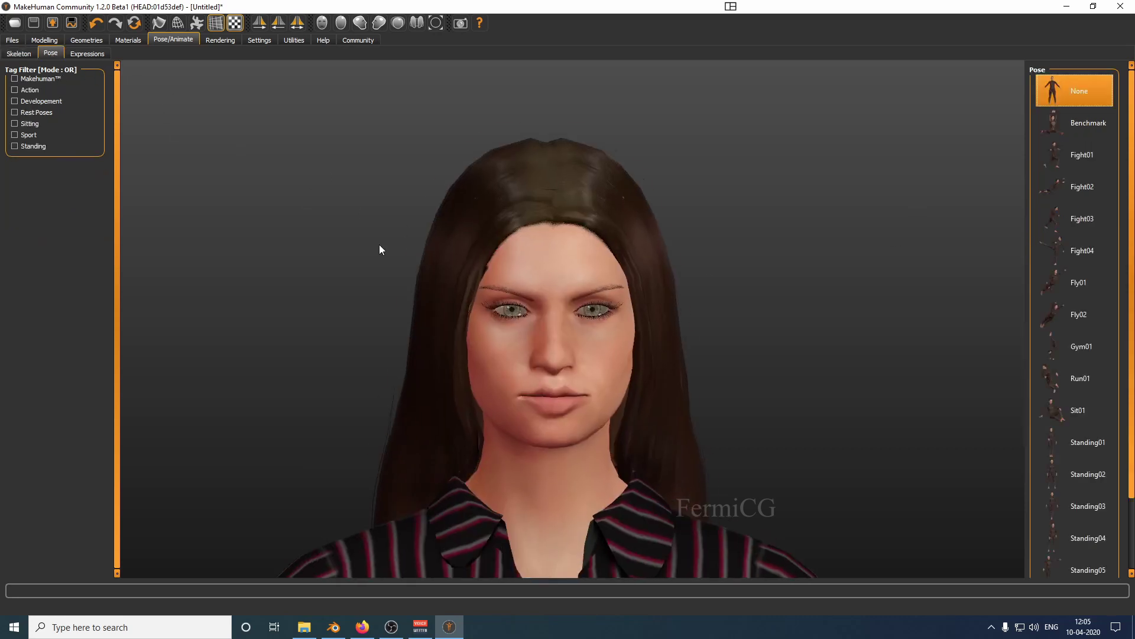
scroll(366, 268, down, 3)
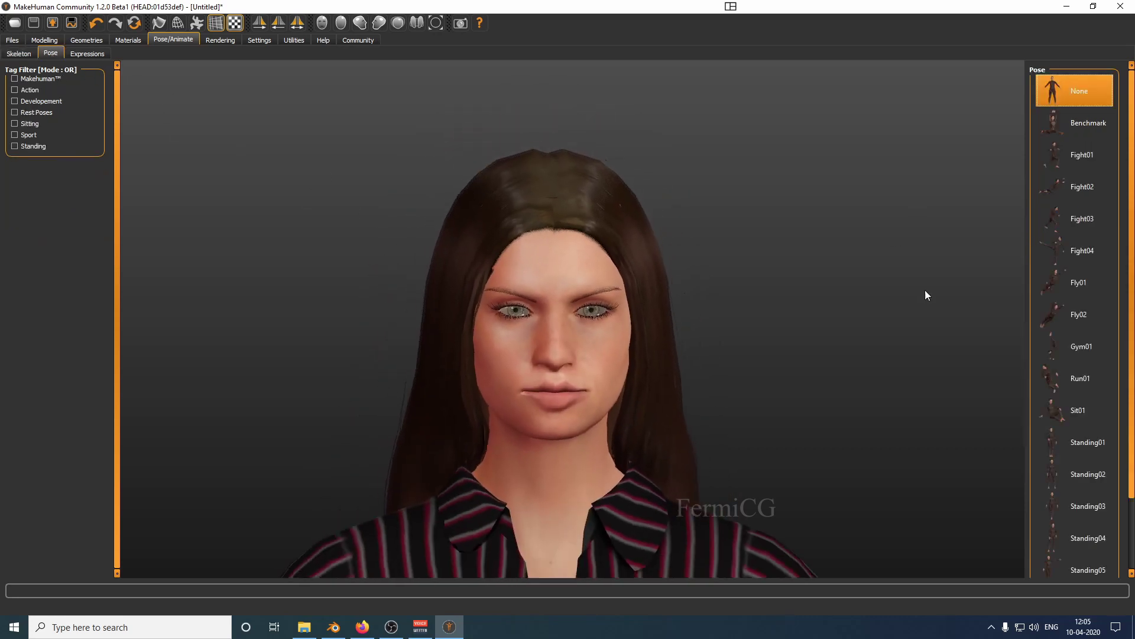
click(18, 92)
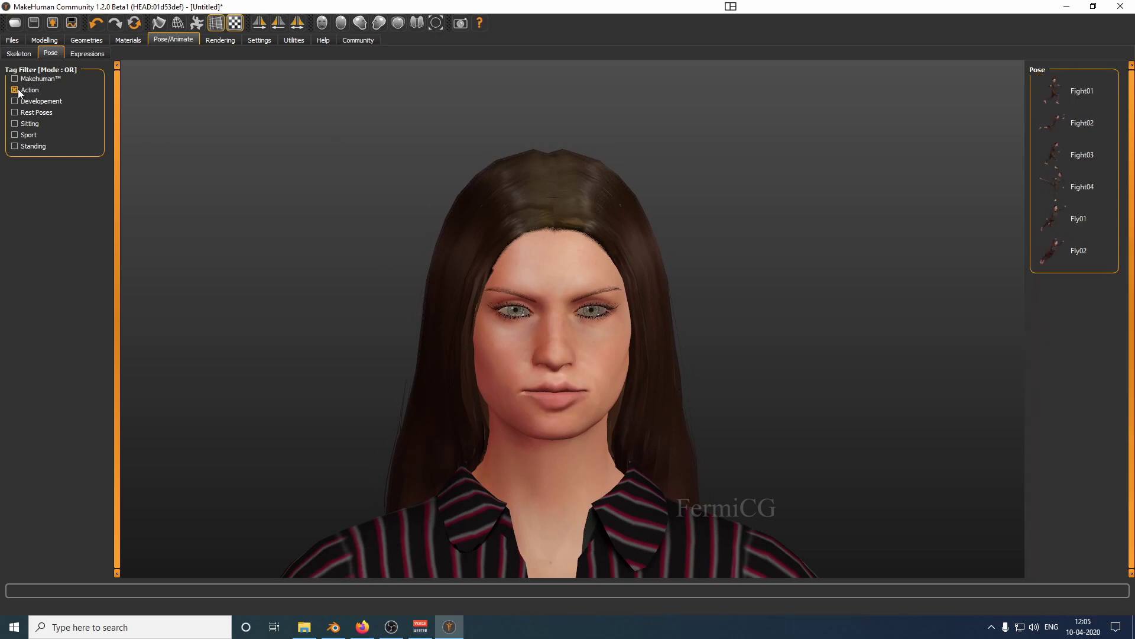
click(19, 91)
click(16, 101)
click(16, 101)
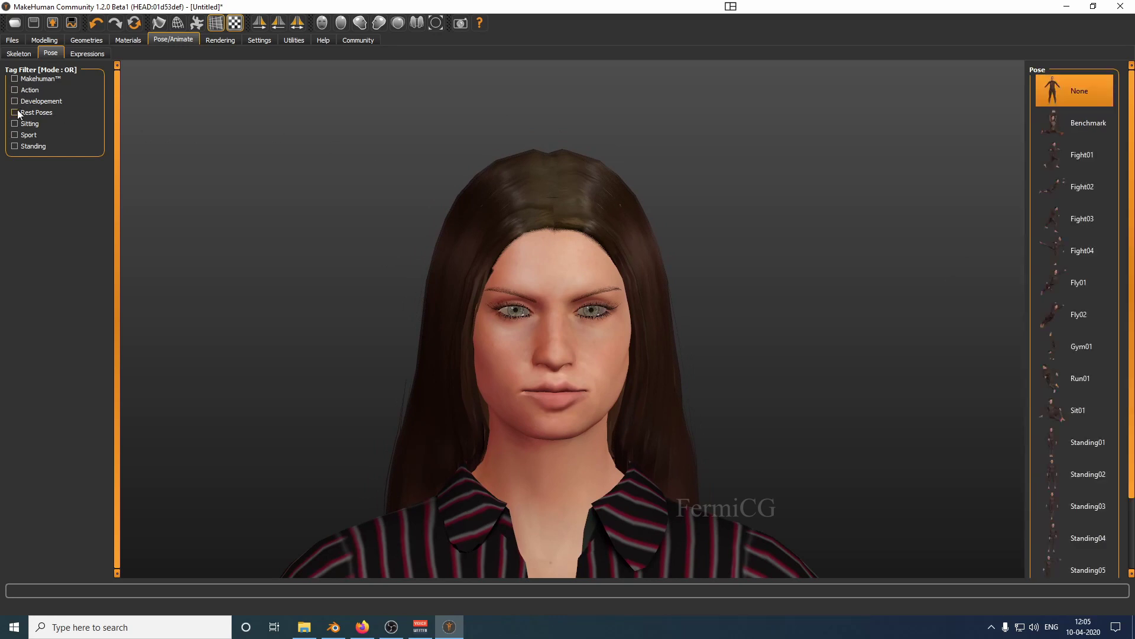
click(17, 113)
click(18, 111)
click(19, 124)
click(19, 124)
scroll(723, 317, up, 3)
scroll(723, 317, down, 6)
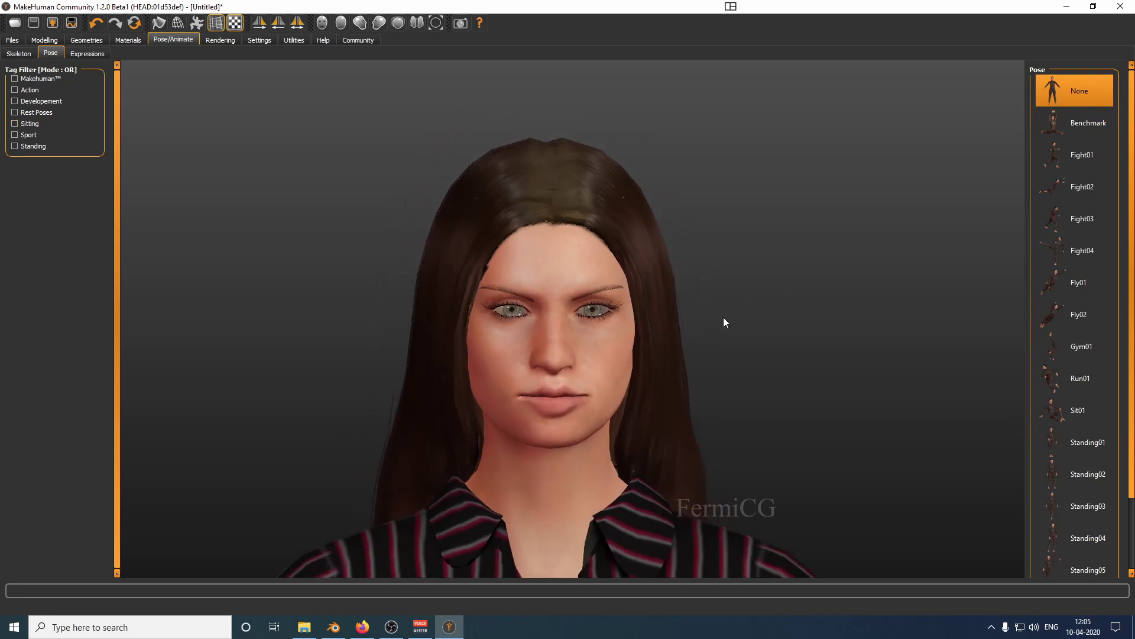
Try the Benchmark pose on the character and view the whole body.
scroll(722, 300, down, 5)
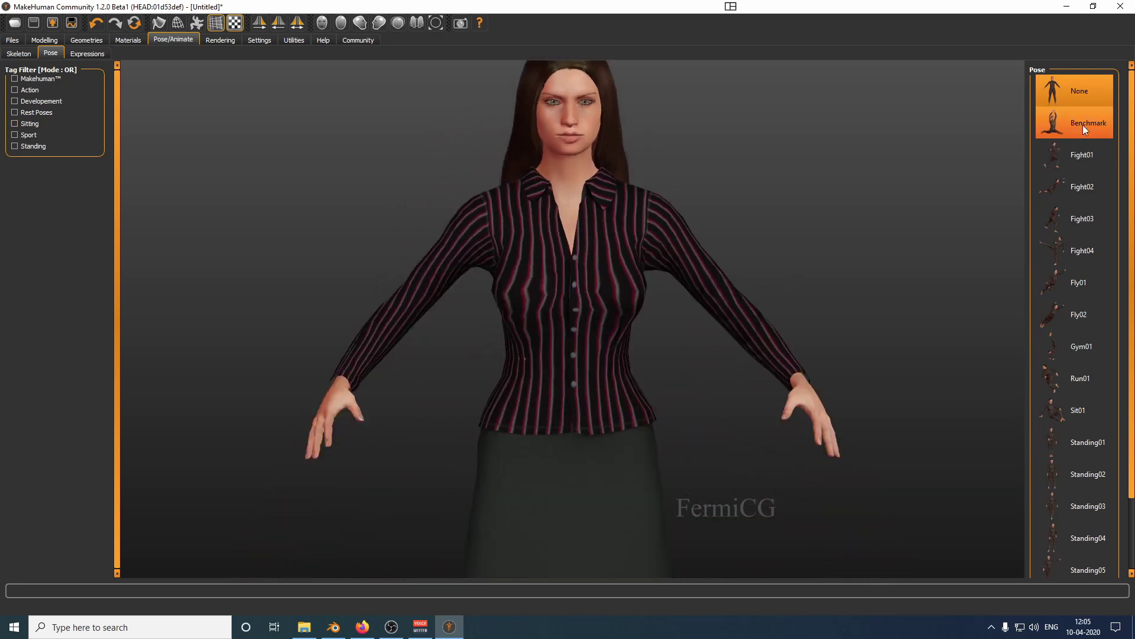
click(1083, 124)
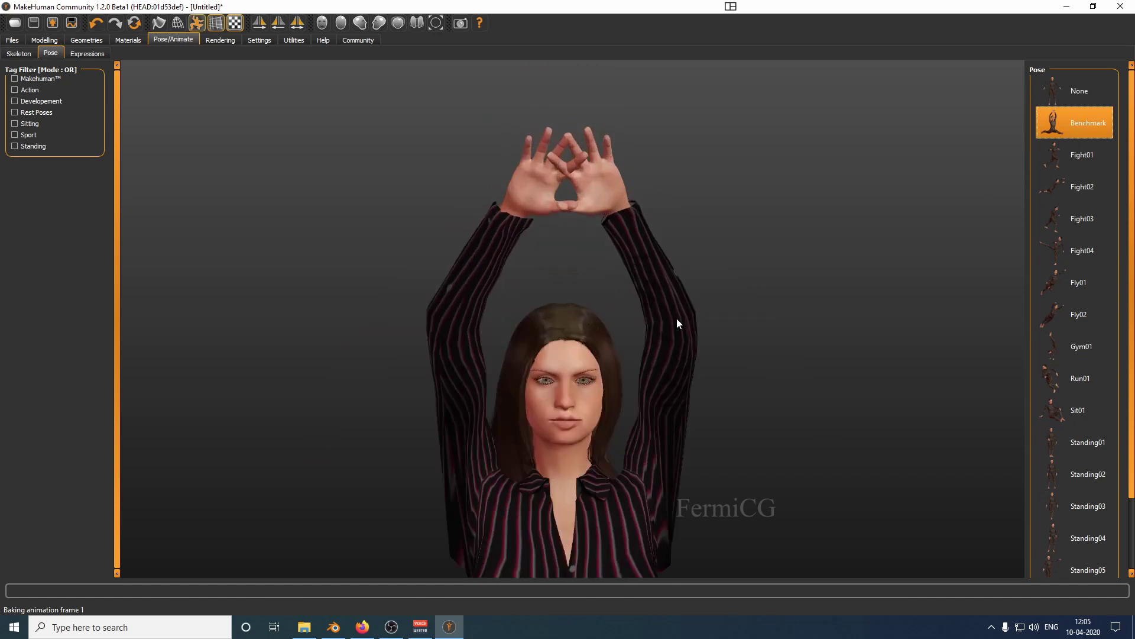
scroll(669, 331, down, 6)
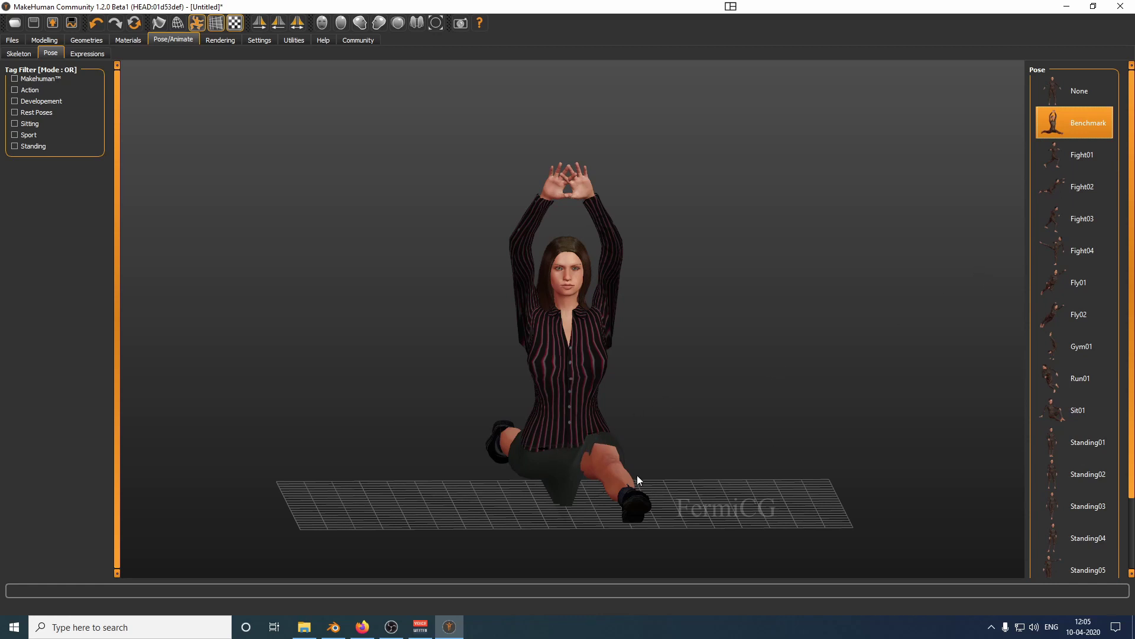
Try the Fight01, Fight02, Fly02, Run01, Standing01 and Sit01 poses on the character.
click(1088, 163)
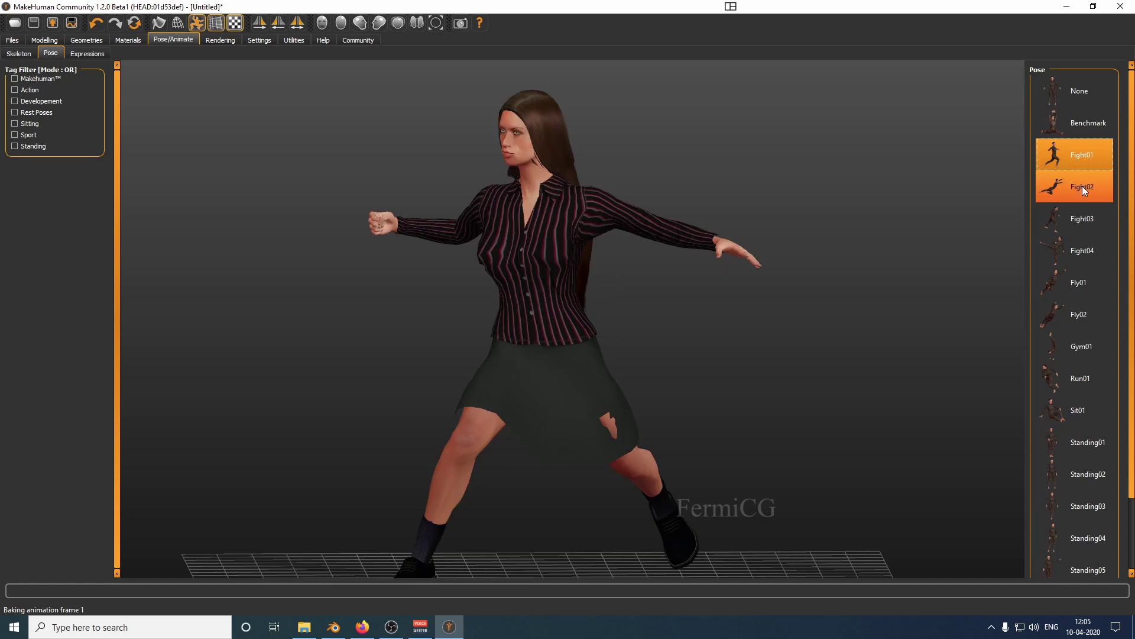
click(1082, 186)
click(1075, 323)
click(1069, 373)
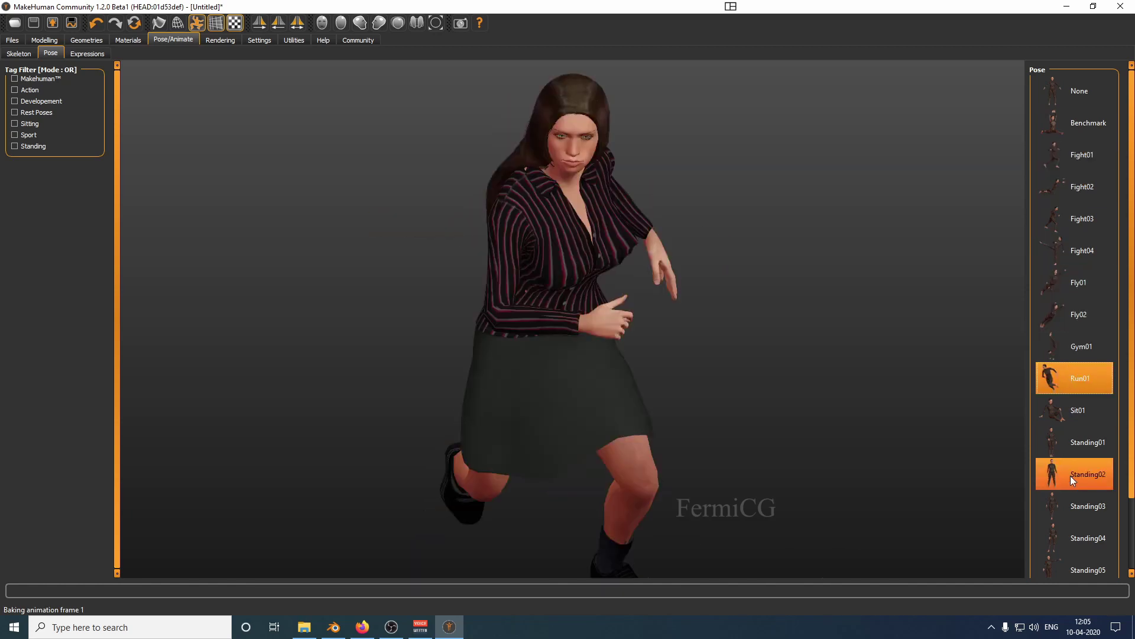
click(1075, 440)
click(1081, 413)
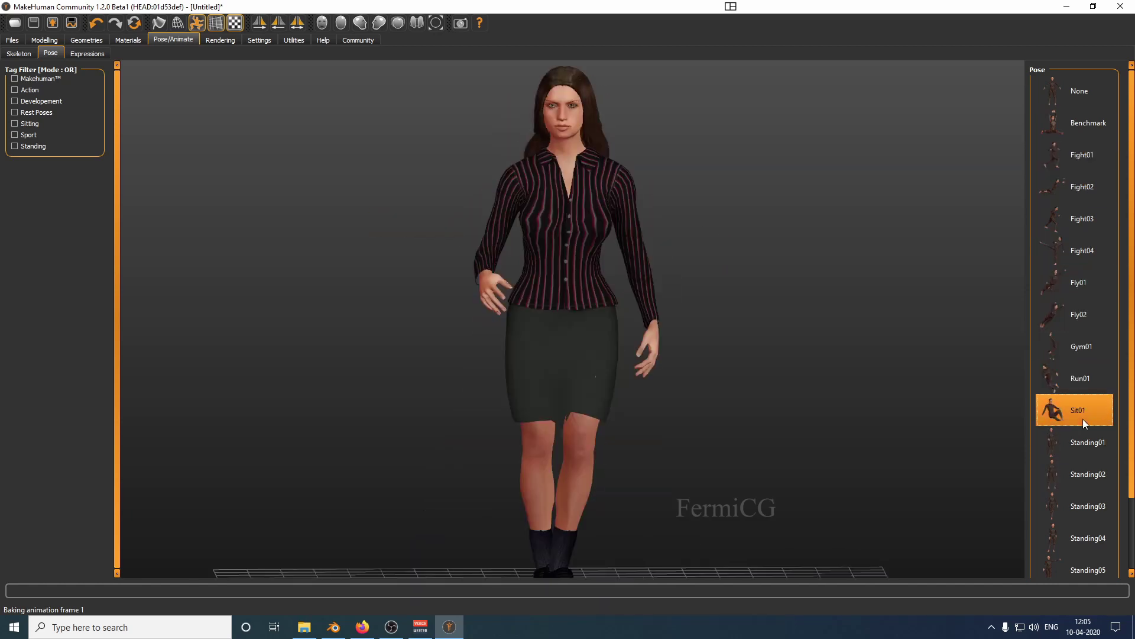
Give the character the Standing04 pose after trying Standing05, and look at it from the front.
scroll(1132, 390, down, 3)
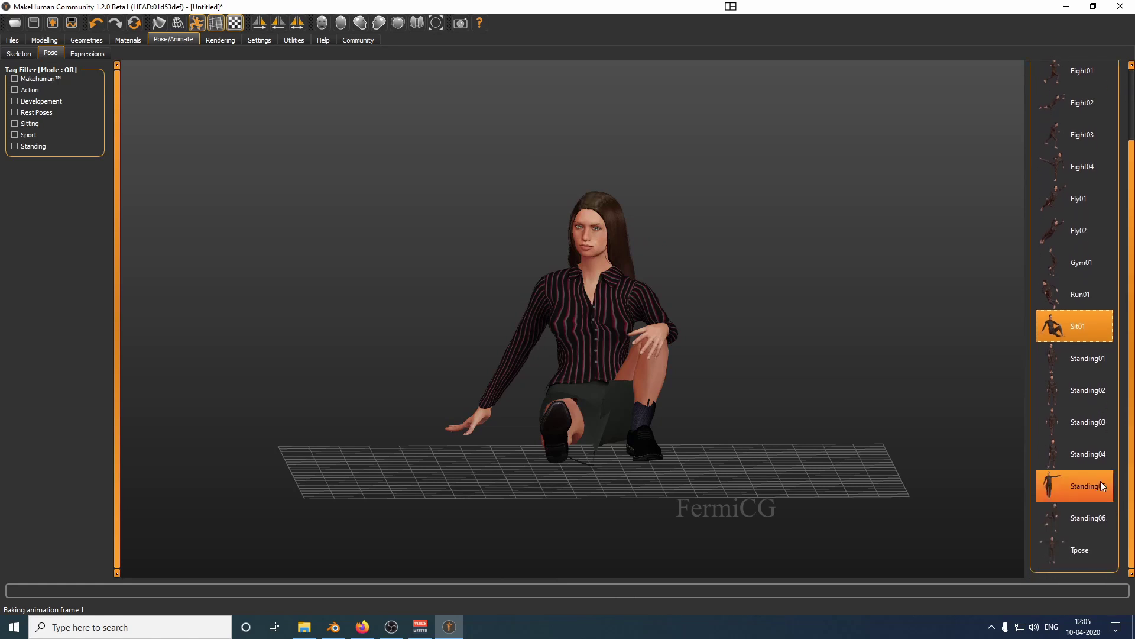
click(1092, 454)
click(1087, 486)
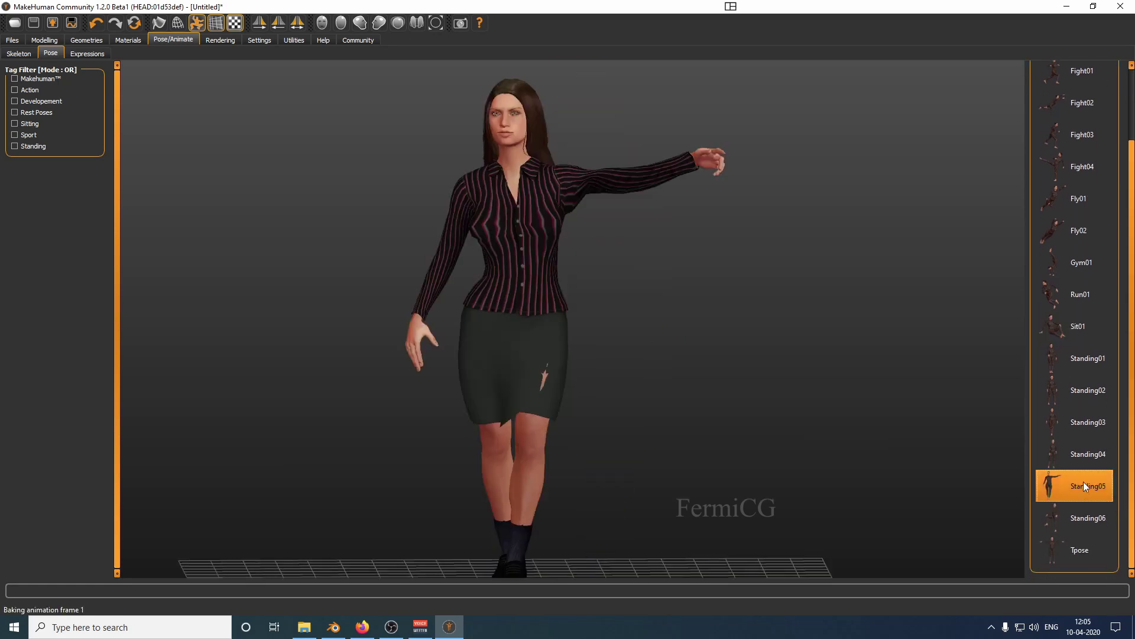
click(1082, 465)
mouse_move(678, 476)
mouse_down()
mouse_move(587, 451)
mouse_move(439, 442)
mouse_move(586, 467)
mouse_move(705, 456)
mouse_move(644, 461)
mouse_move(656, 476)
mouse_up()
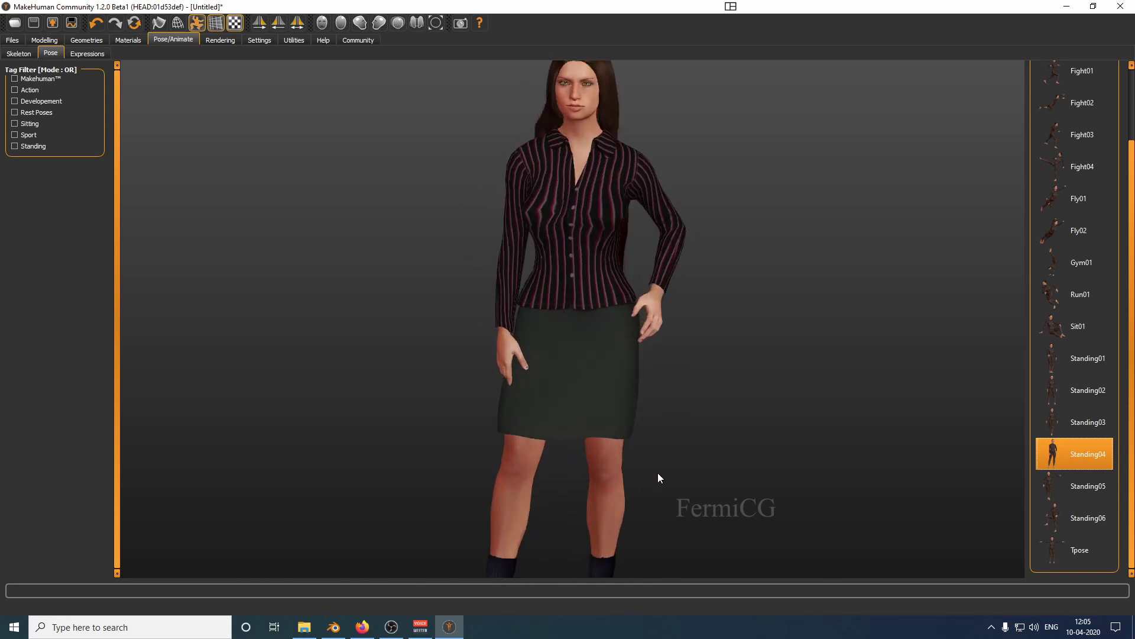
Open the facial expressions, check the rig's bones in the posed body, and filter the expressions by the Amusement tag.
click(95, 57)
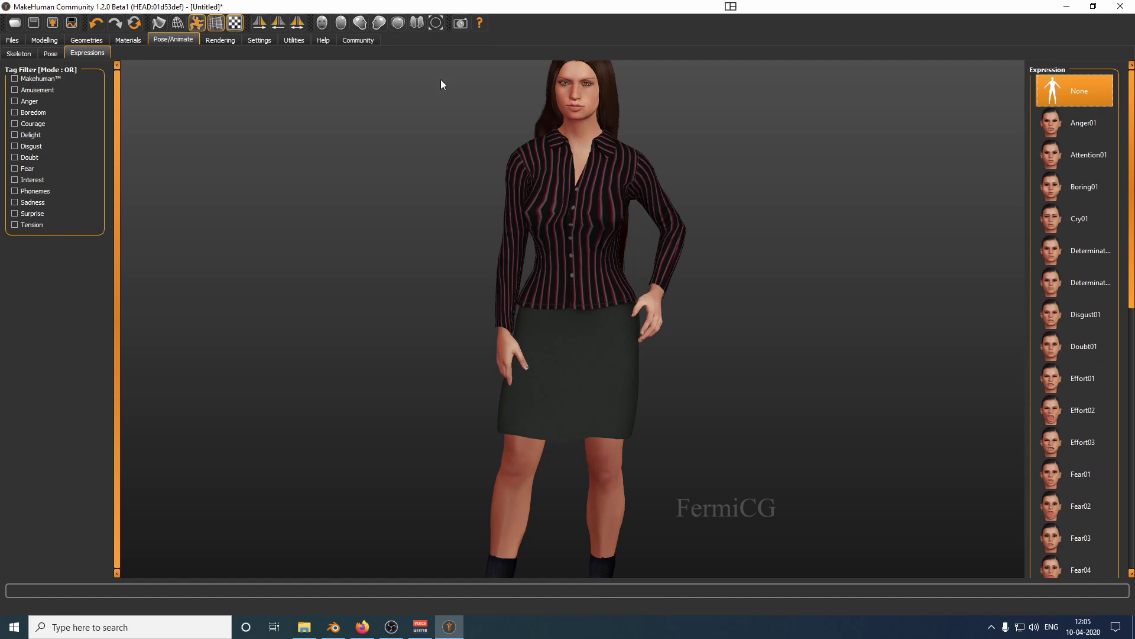
scroll(595, 55, up, 2)
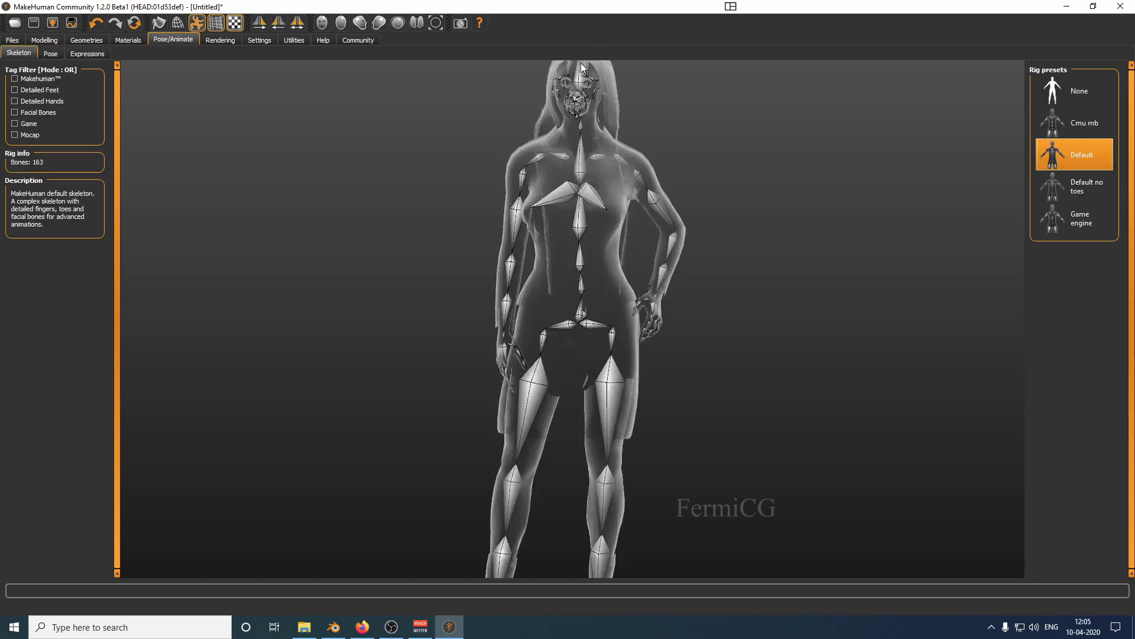
click(89, 54)
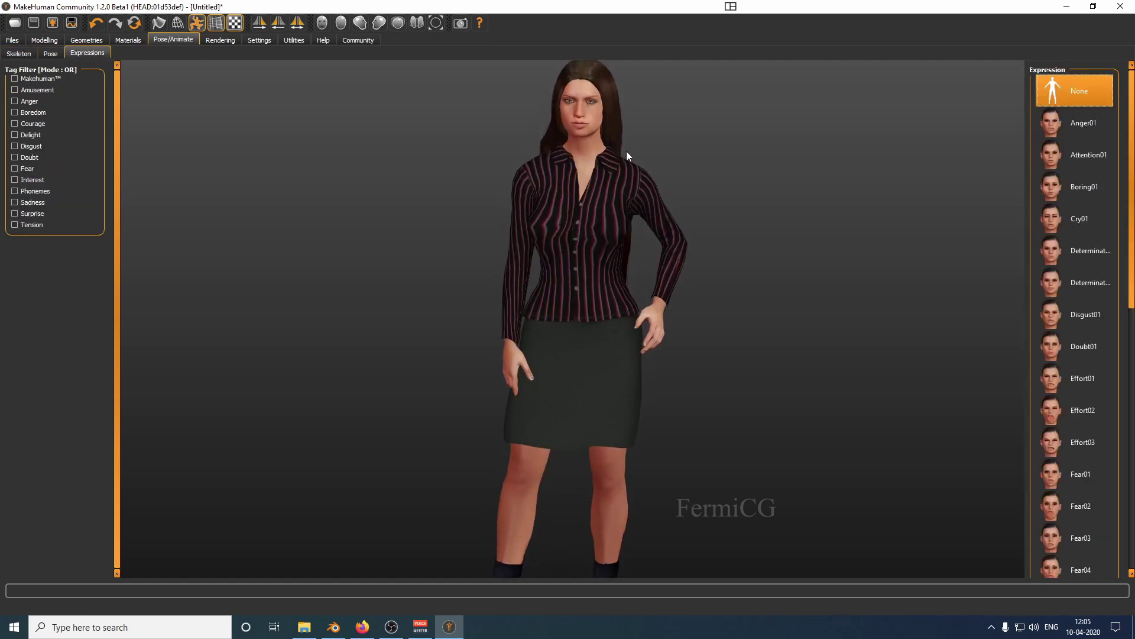
click(15, 90)
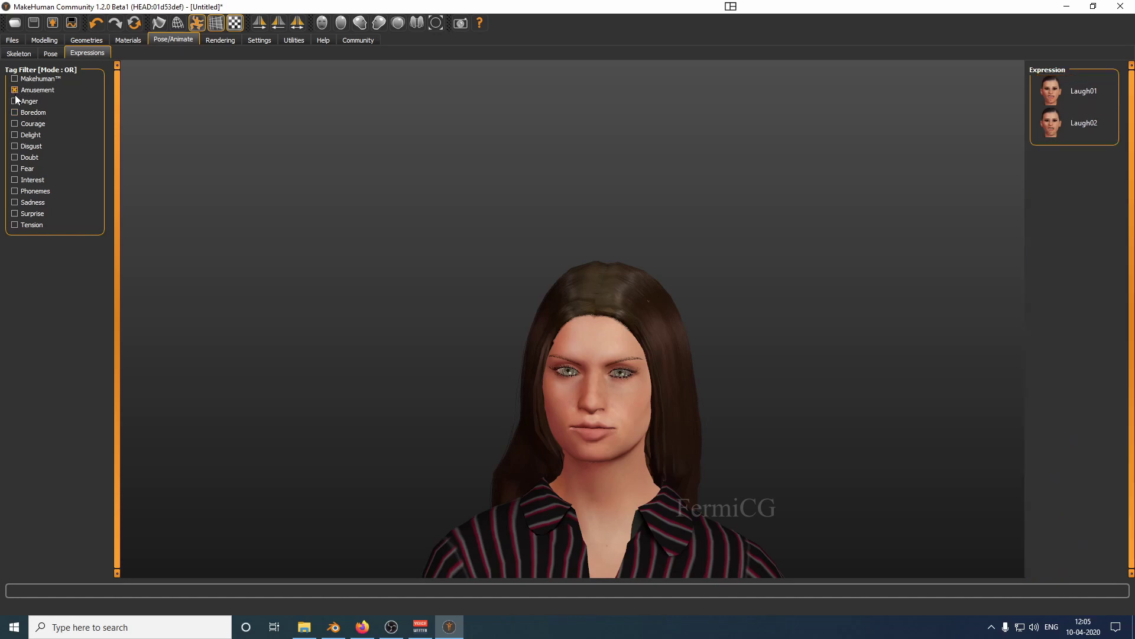
click(15, 90)
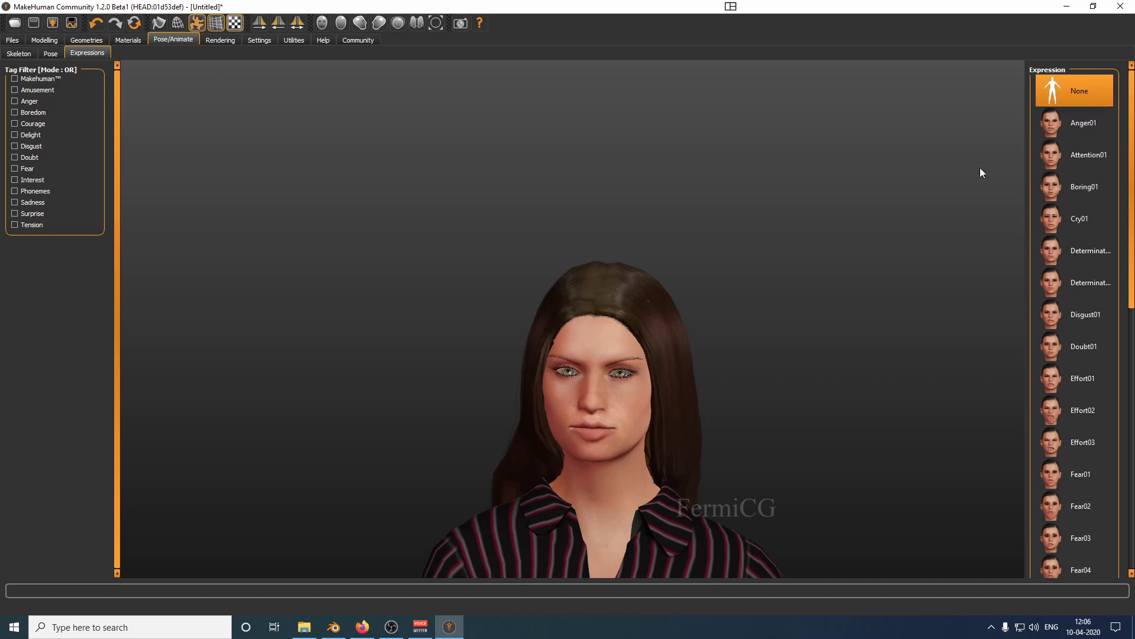
click(14, 90)
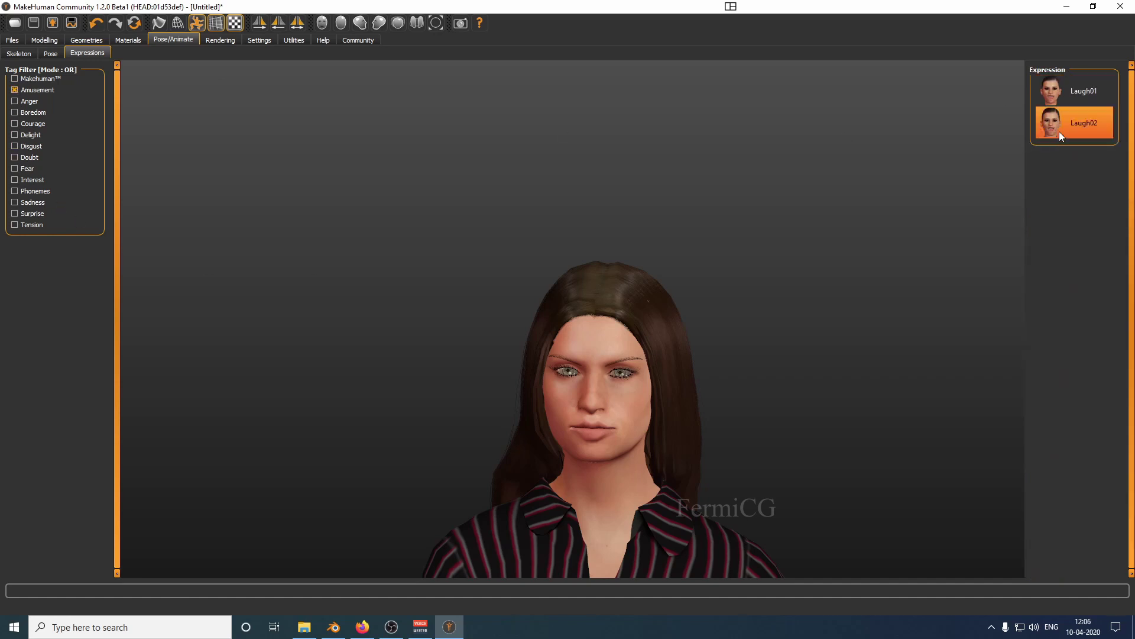
Try the Laugh01 and Laugh02 expressions on the face and clear the Amusement filter.
click(1080, 94)
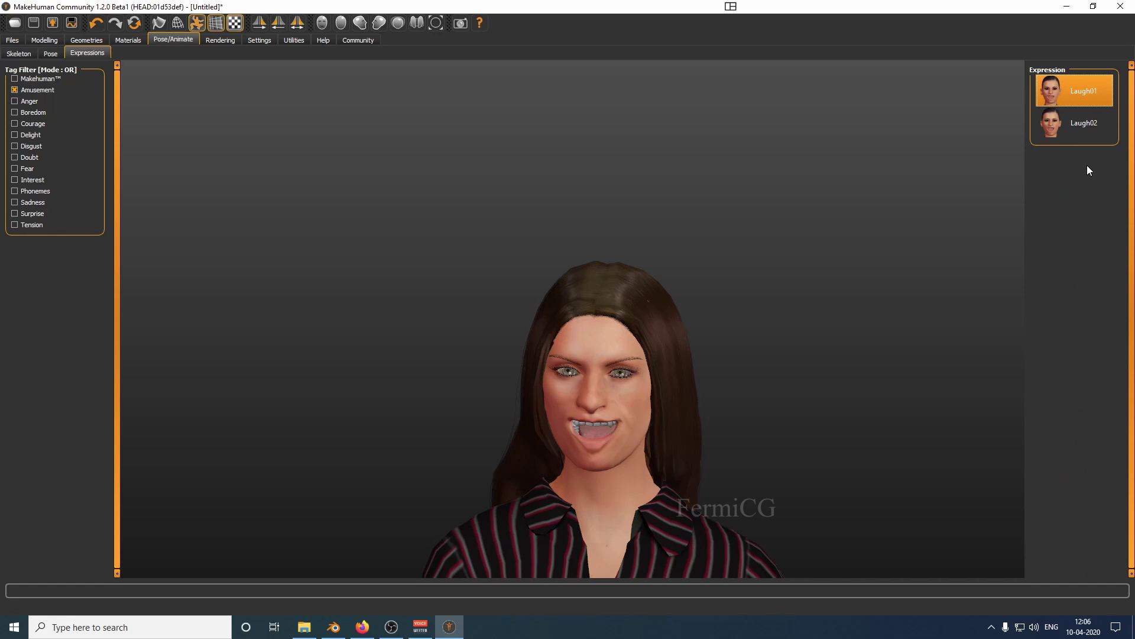
click(1051, 122)
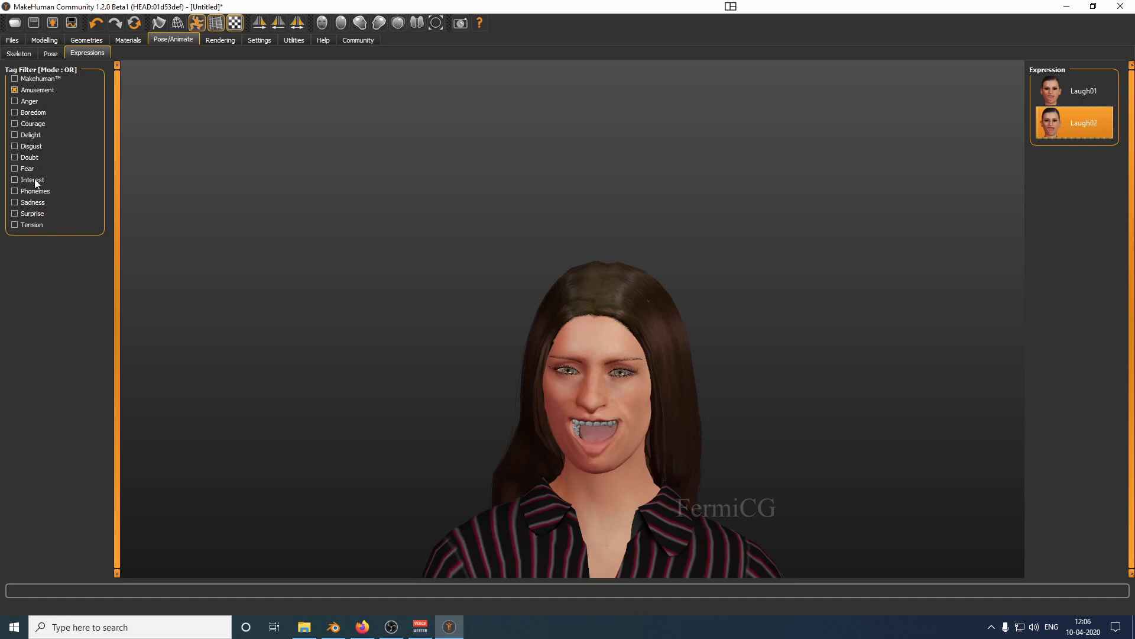
click(15, 90)
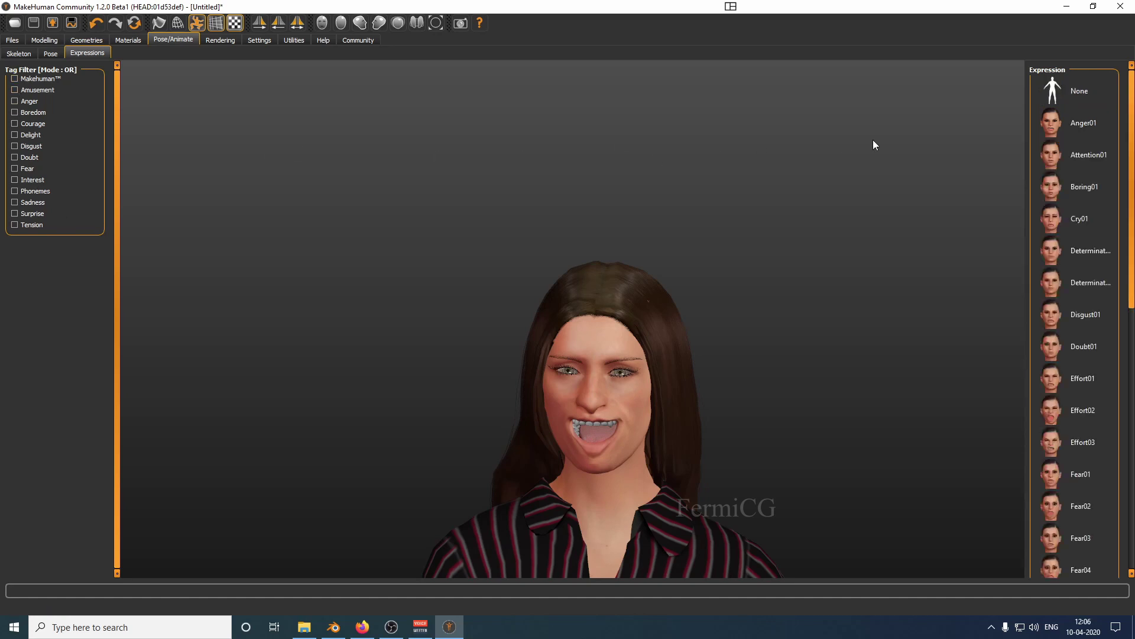
Try the Attention01, Boring01, Cry01, second determination, Disgust01, Effort01 and Fear01 expressions on the face.
click(1086, 148)
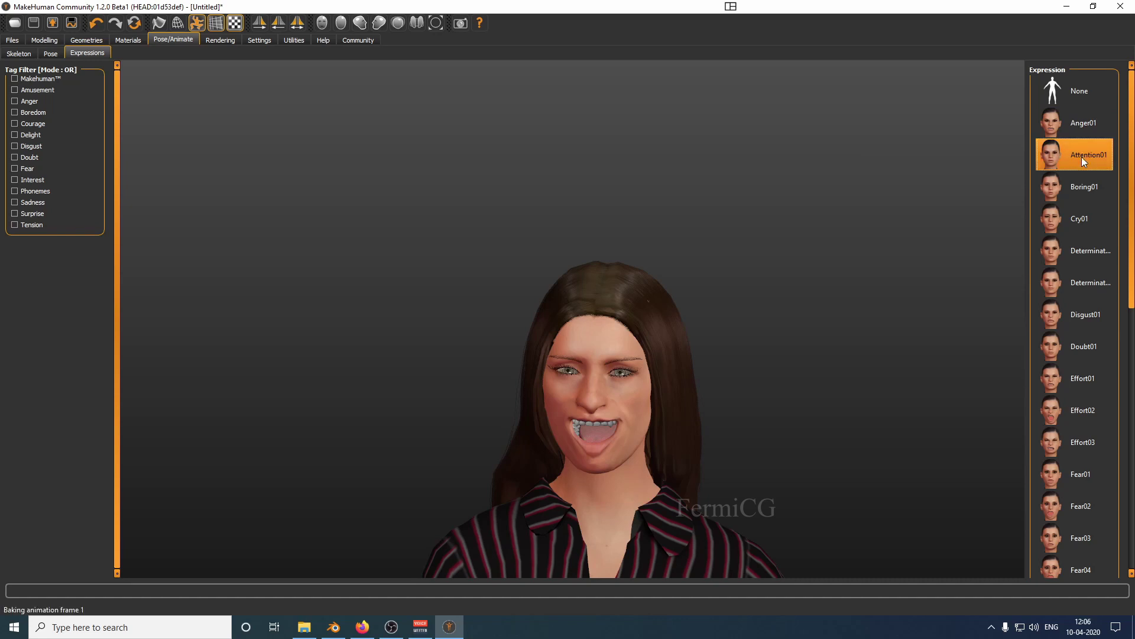
click(1072, 189)
click(1073, 218)
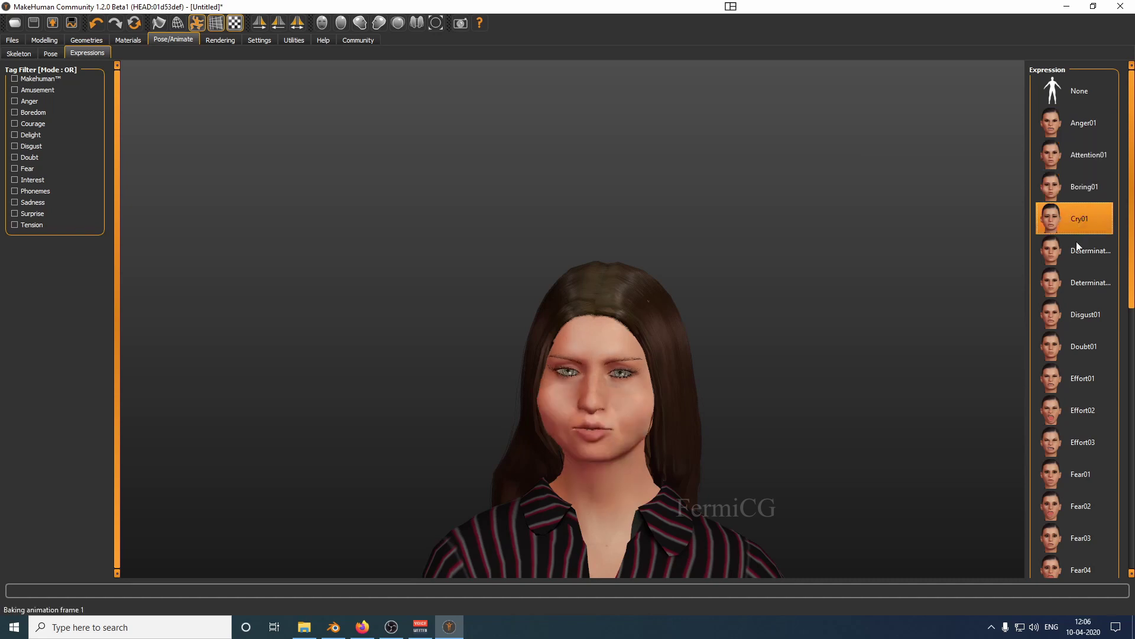
click(1077, 269)
click(1073, 313)
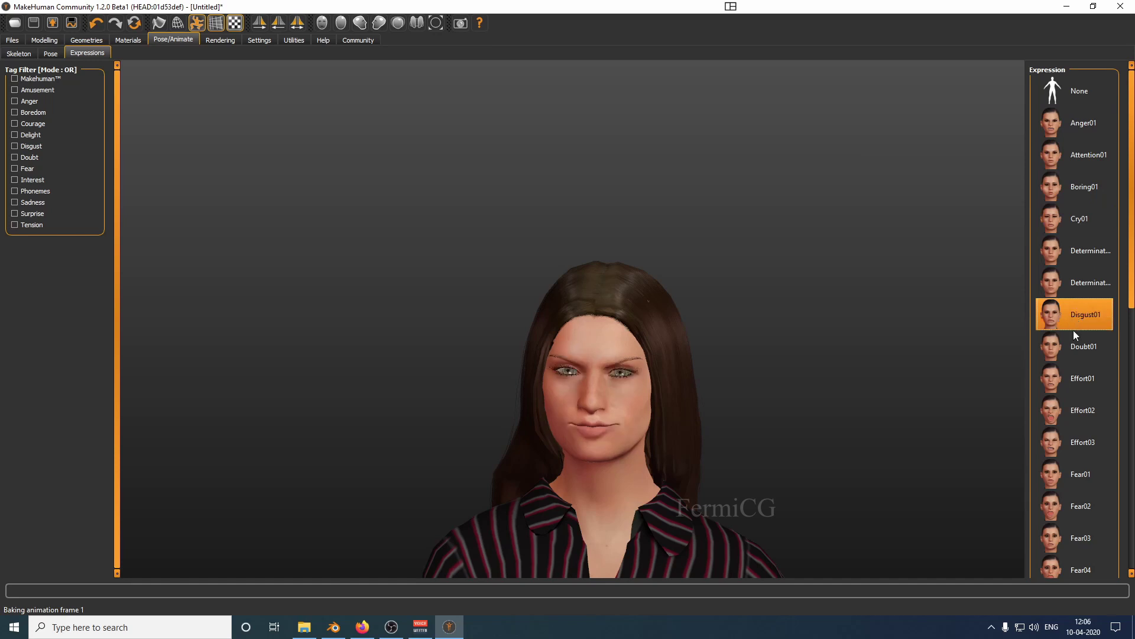
click(1077, 369)
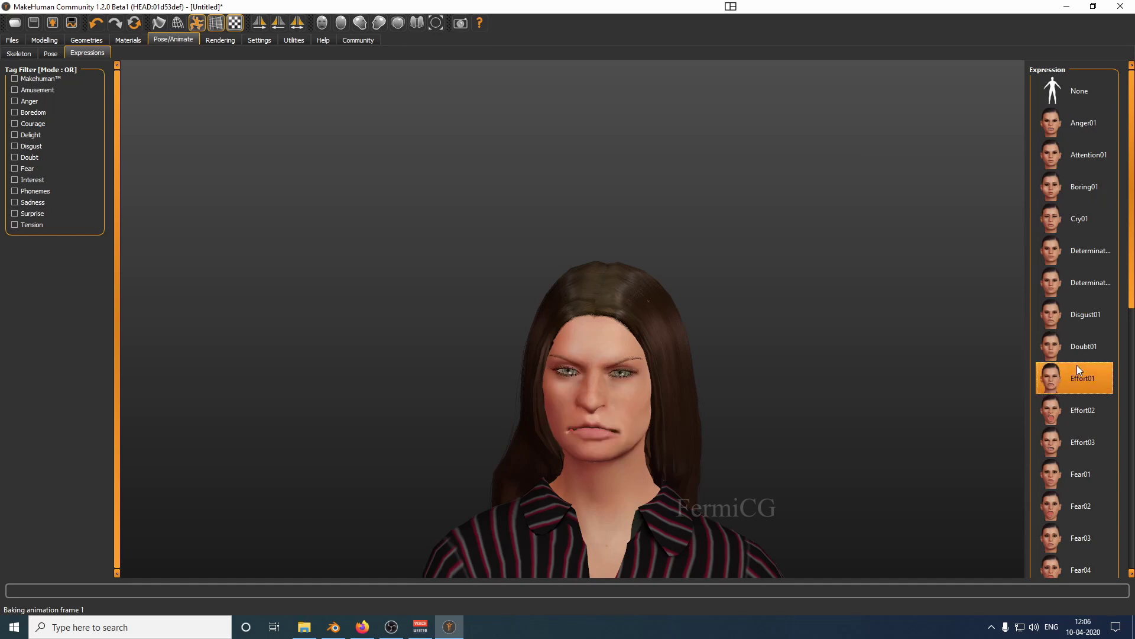
click(1073, 472)
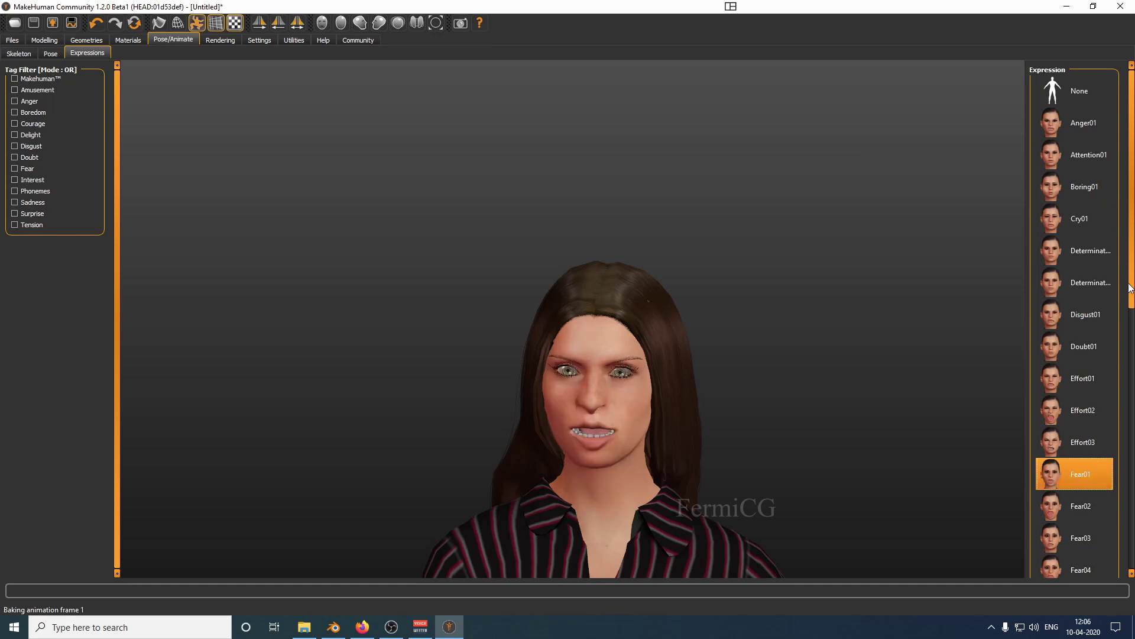
Try the Smile01, Smile02 and Smile03 expressions on the face.
drag(1131, 280, 1131, 479)
click(1088, 375)
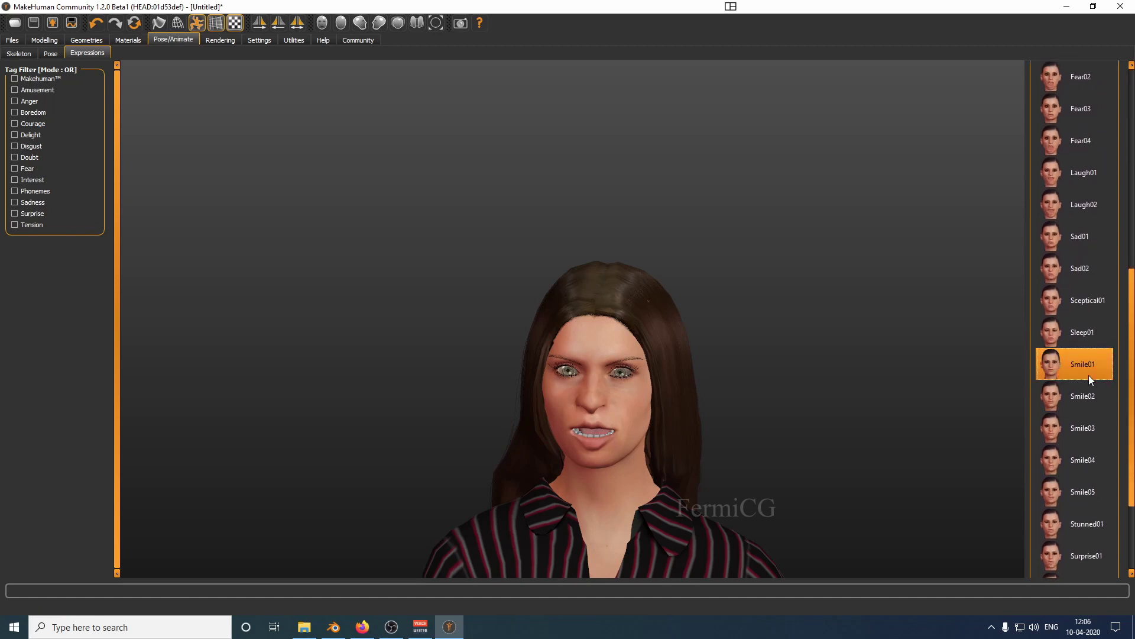
click(1086, 396)
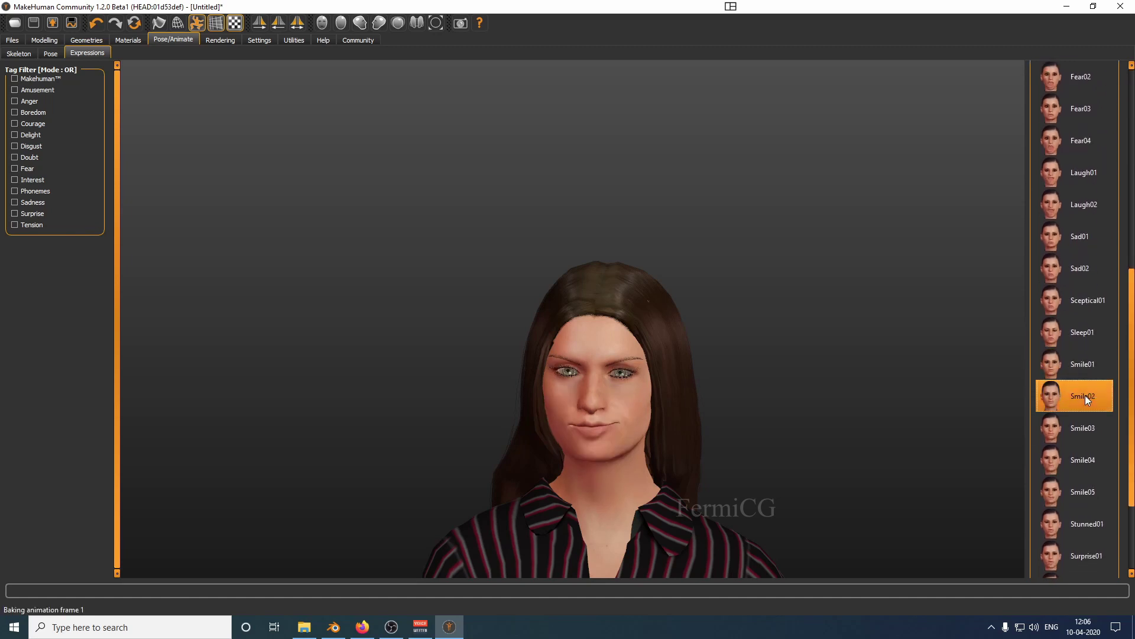
click(1086, 438)
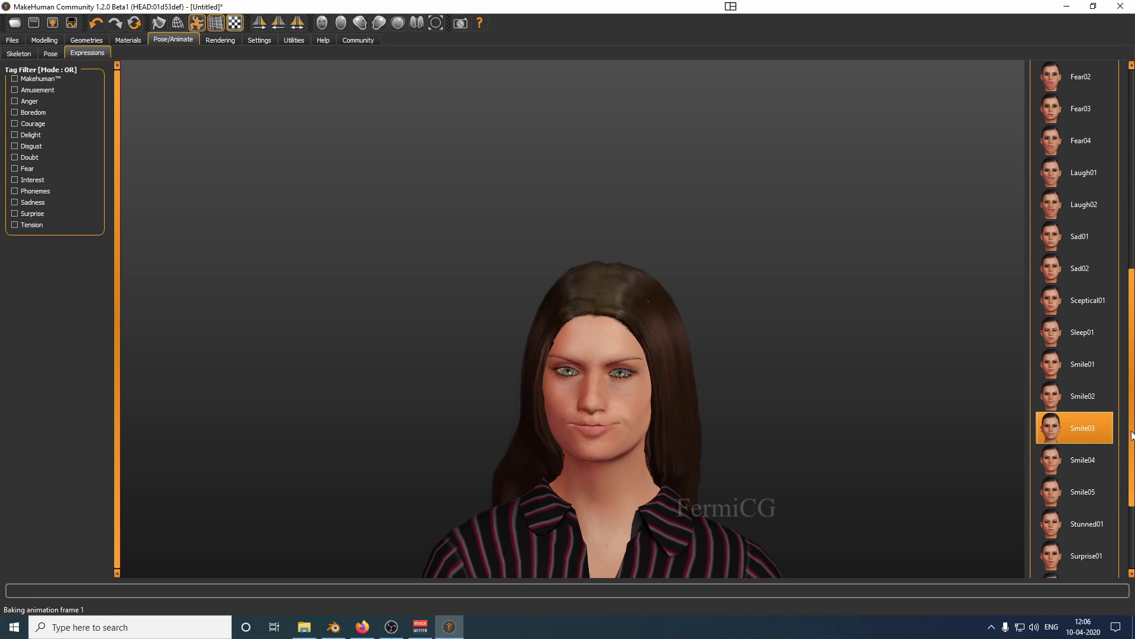
Reset the facial expression to None after trying Surprise02 and Vocalize01.
drag(1131, 435, 1132, 503)
click(1090, 459)
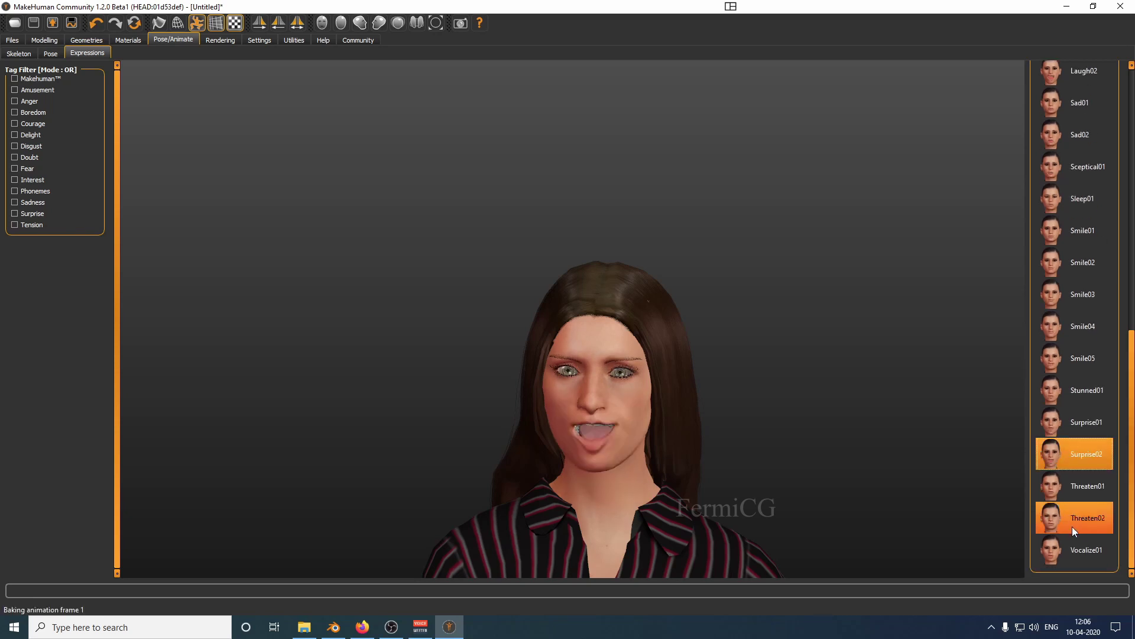
click(1076, 542)
drag(1132, 482, 1119, 171)
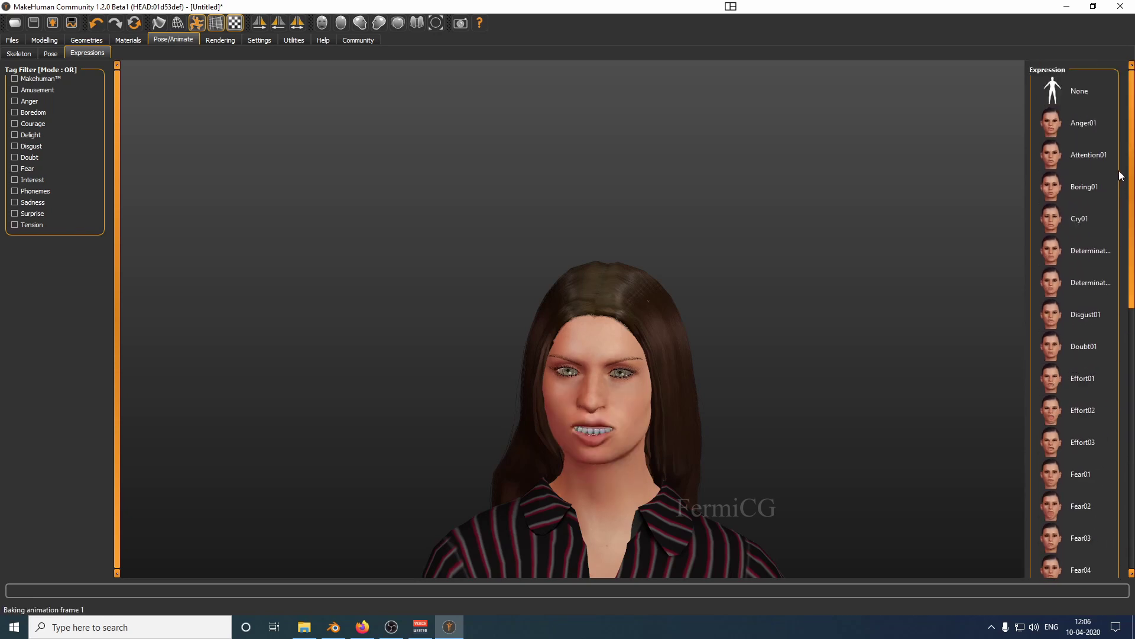
click(1081, 96)
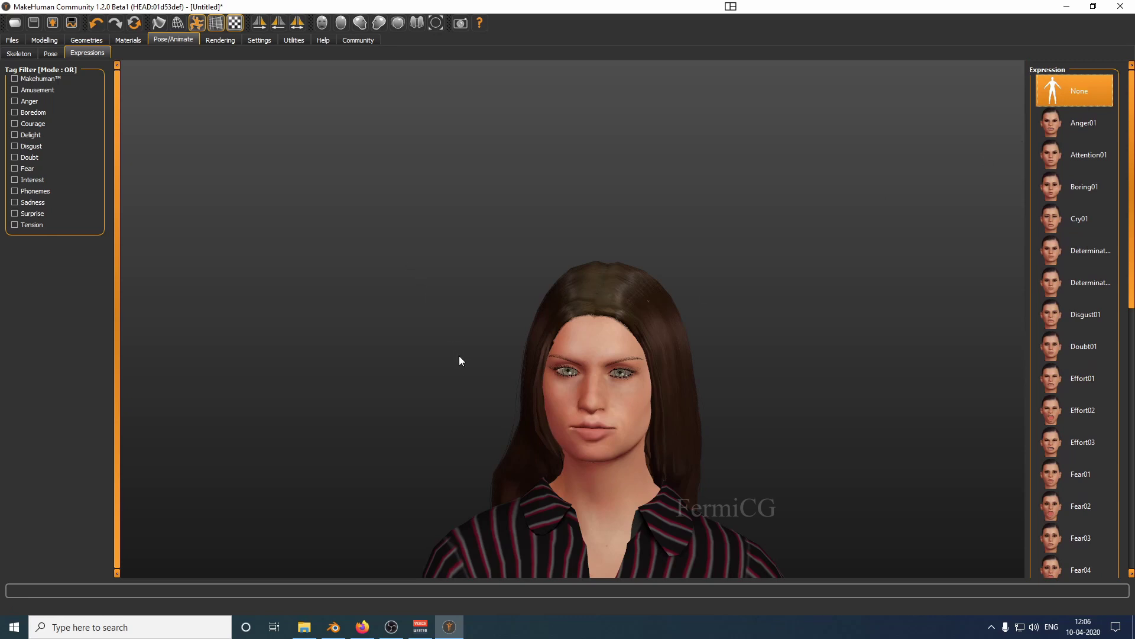
Render an image of the character framed on her head and upper body using the existing render settings.
middle_drag(462, 359, 431, 334)
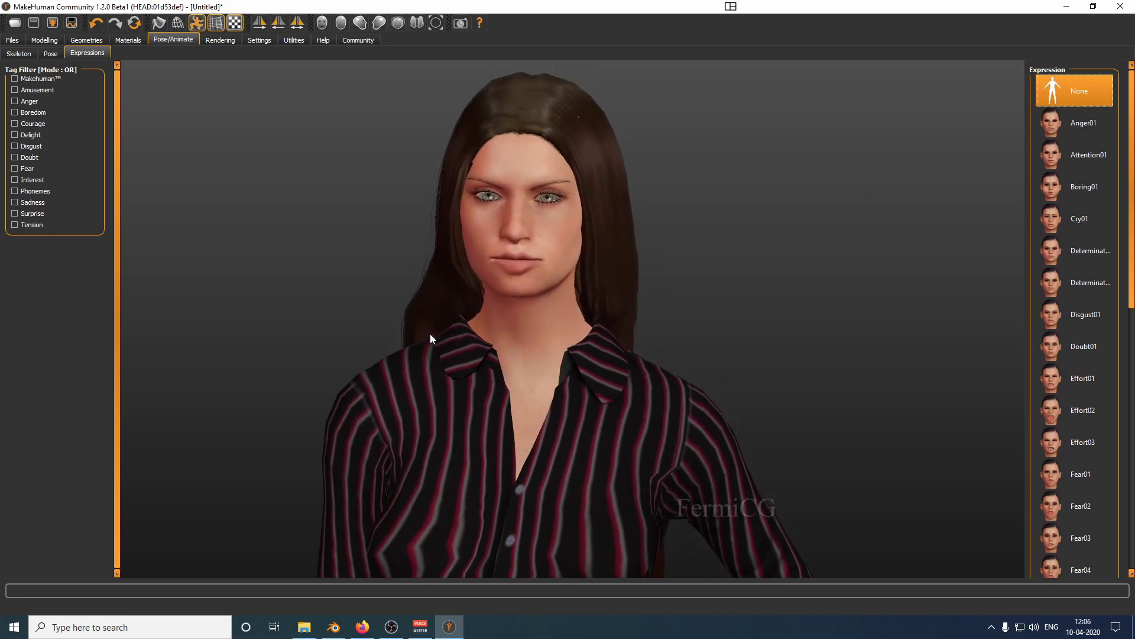
click(229, 41)
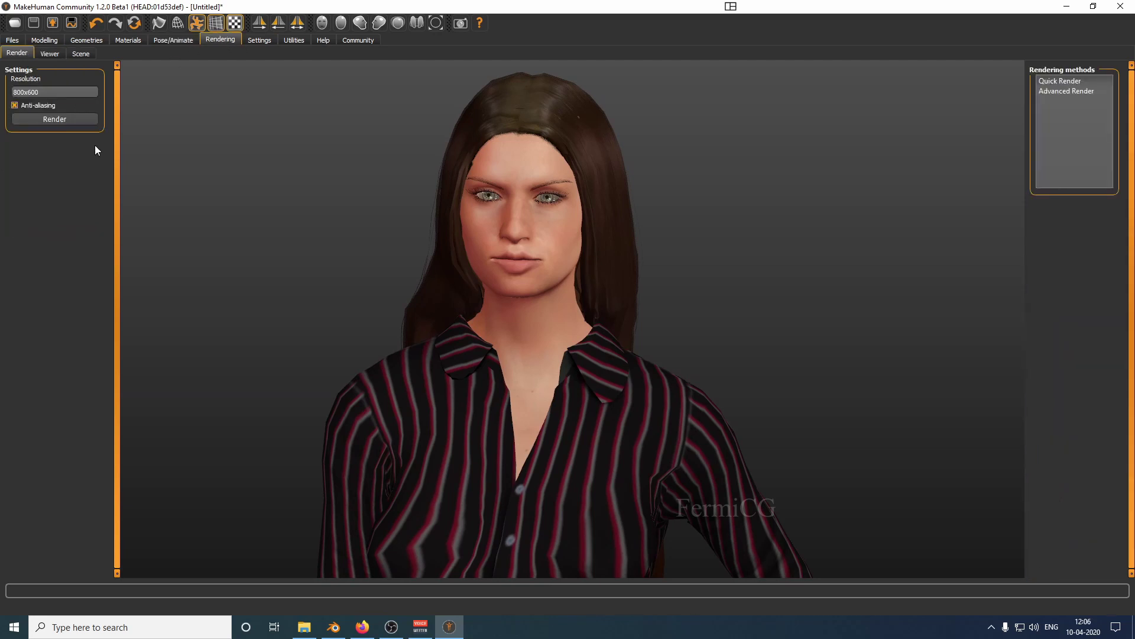
click(80, 121)
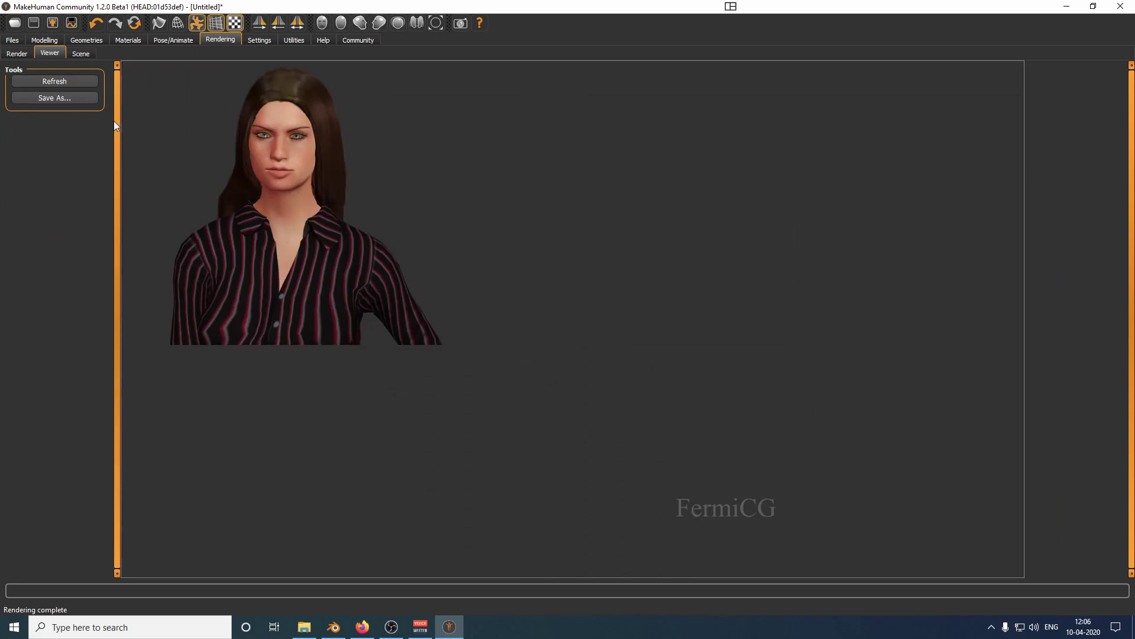
Try the Coldlights and Warmlights scene lighting on the character and return to the Default lights.
click(81, 53)
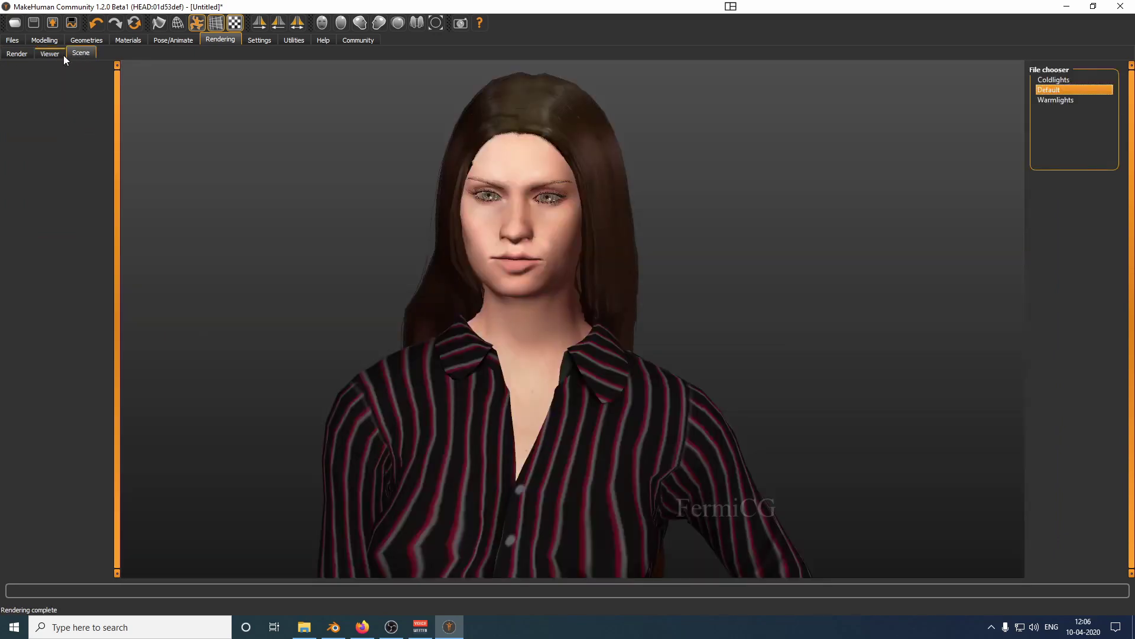
click(1048, 79)
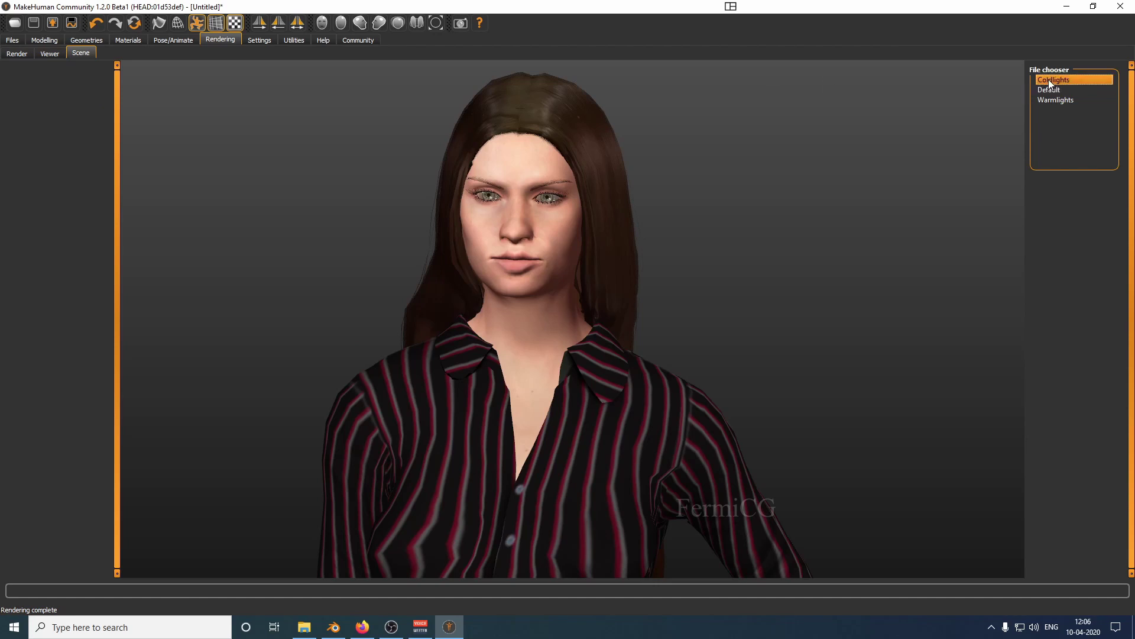
click(1056, 99)
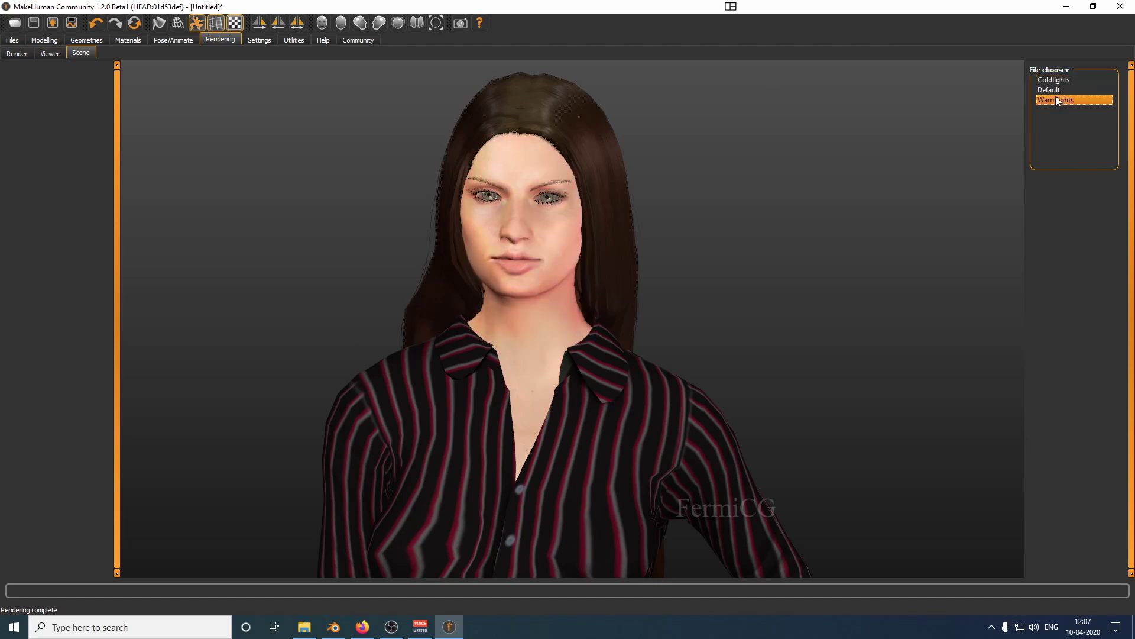
click(1056, 82)
click(1056, 90)
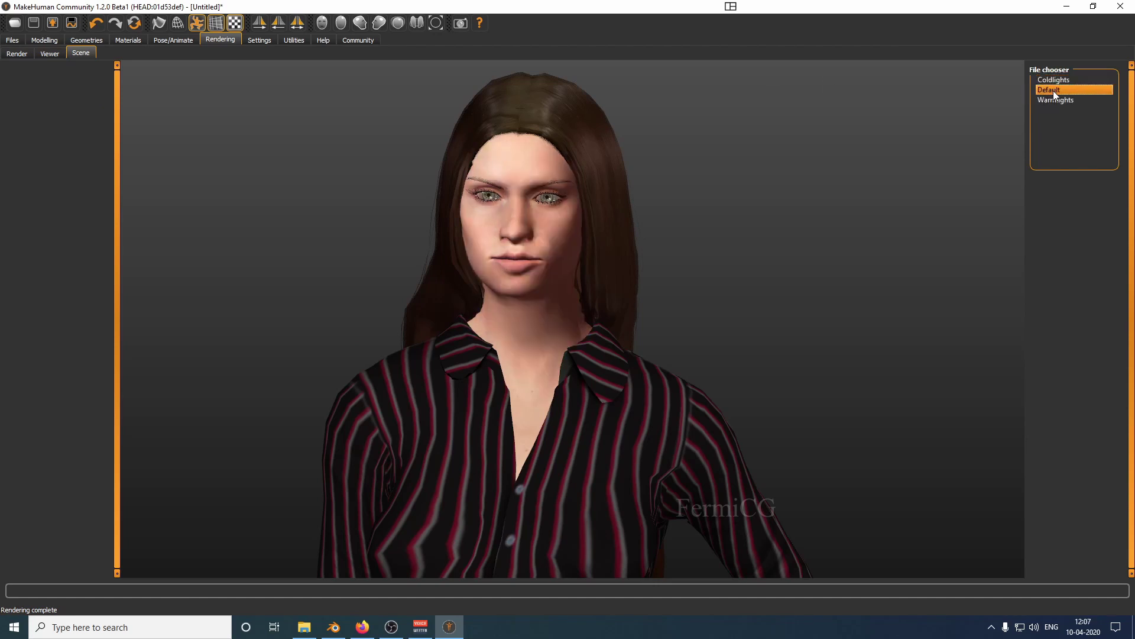
Review the rendered image in the render viewer and return to the render settings.
click(14, 56)
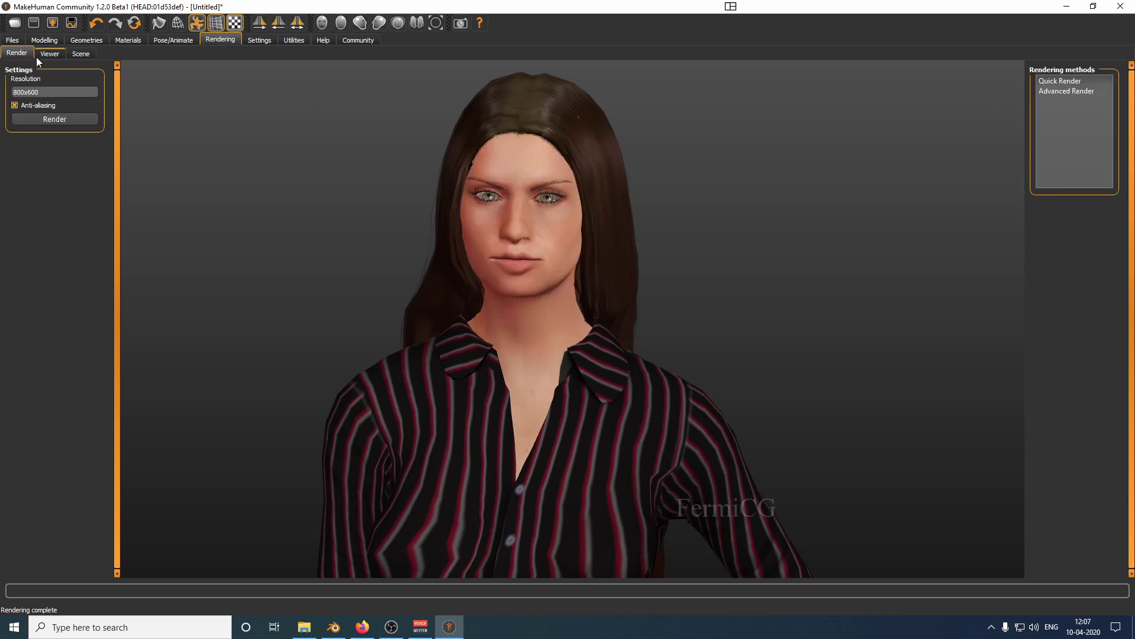
click(47, 54)
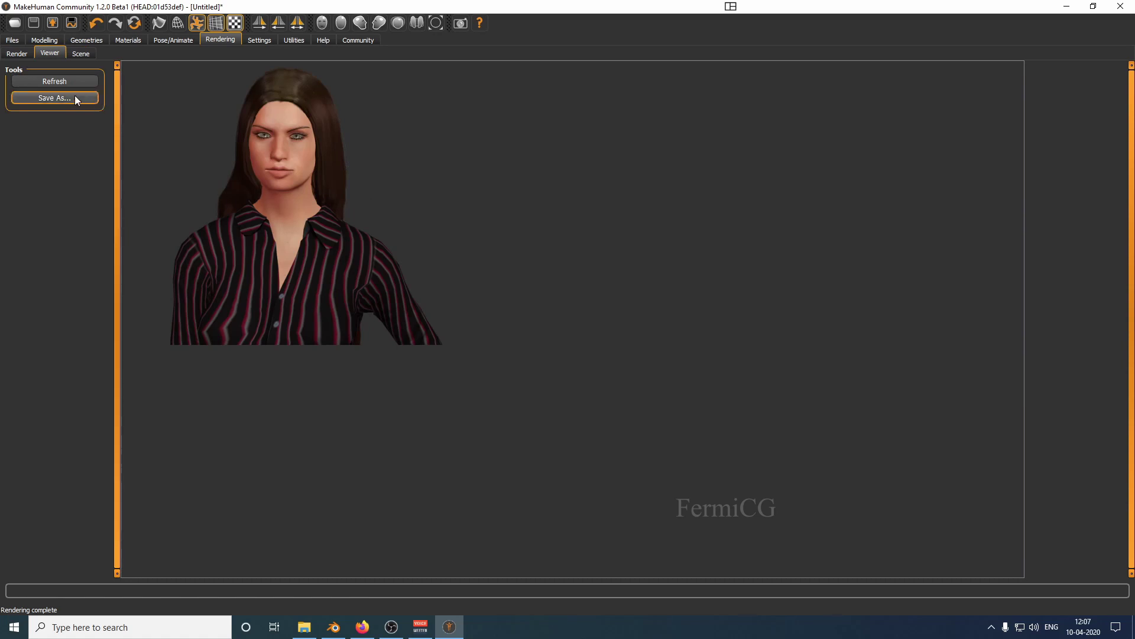
click(23, 55)
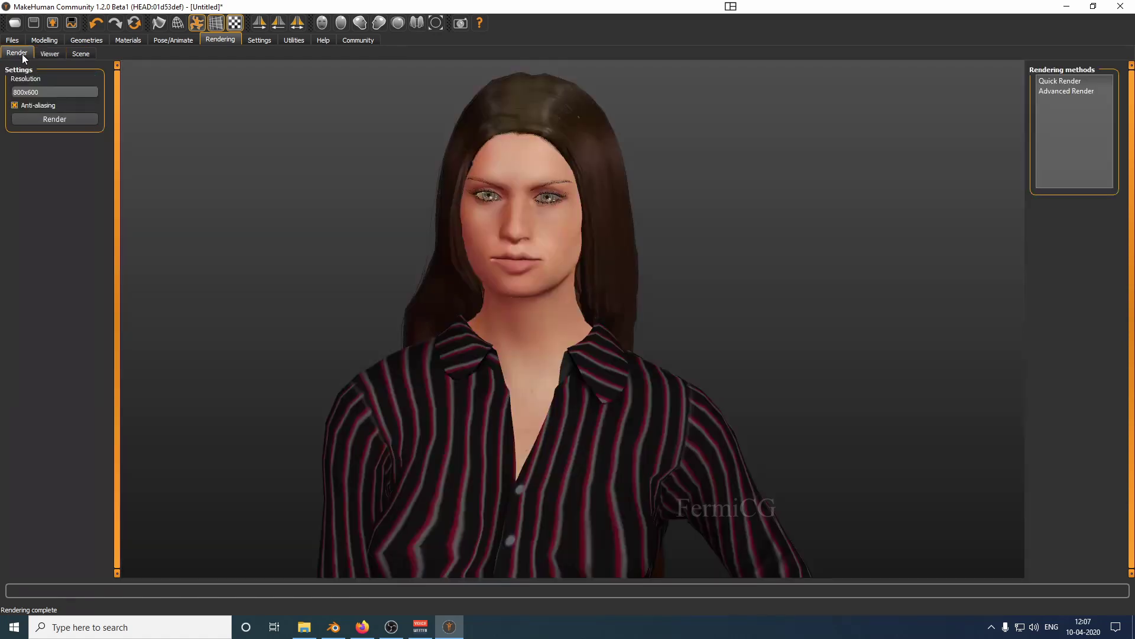
Examine the application's general, background and mouse settings, dismissing the info messages.
click(256, 40)
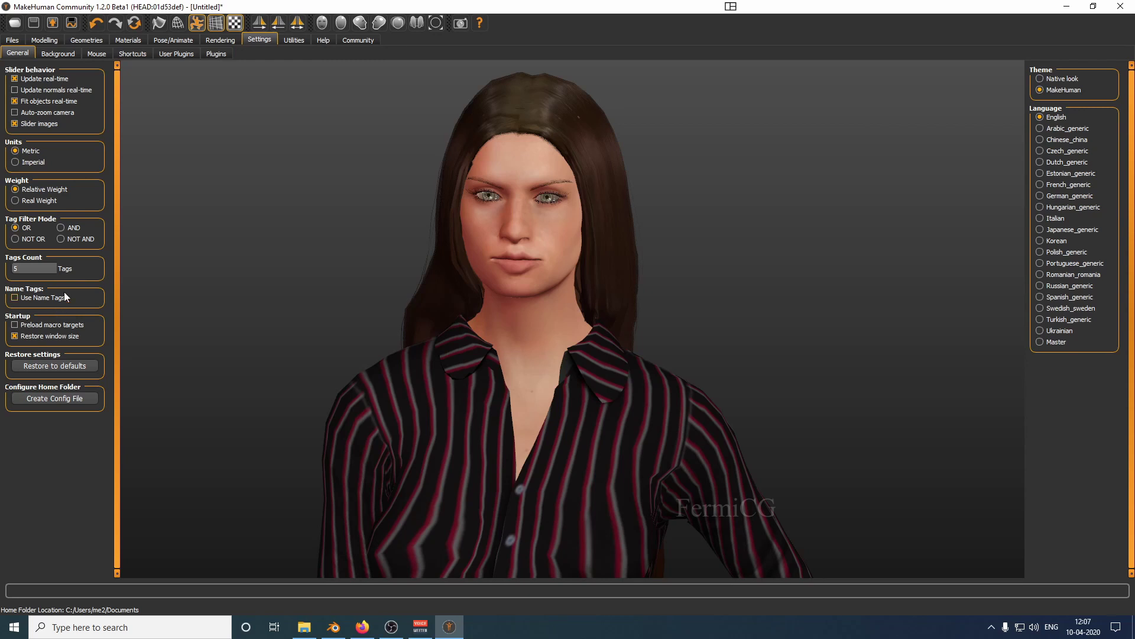
click(61, 54)
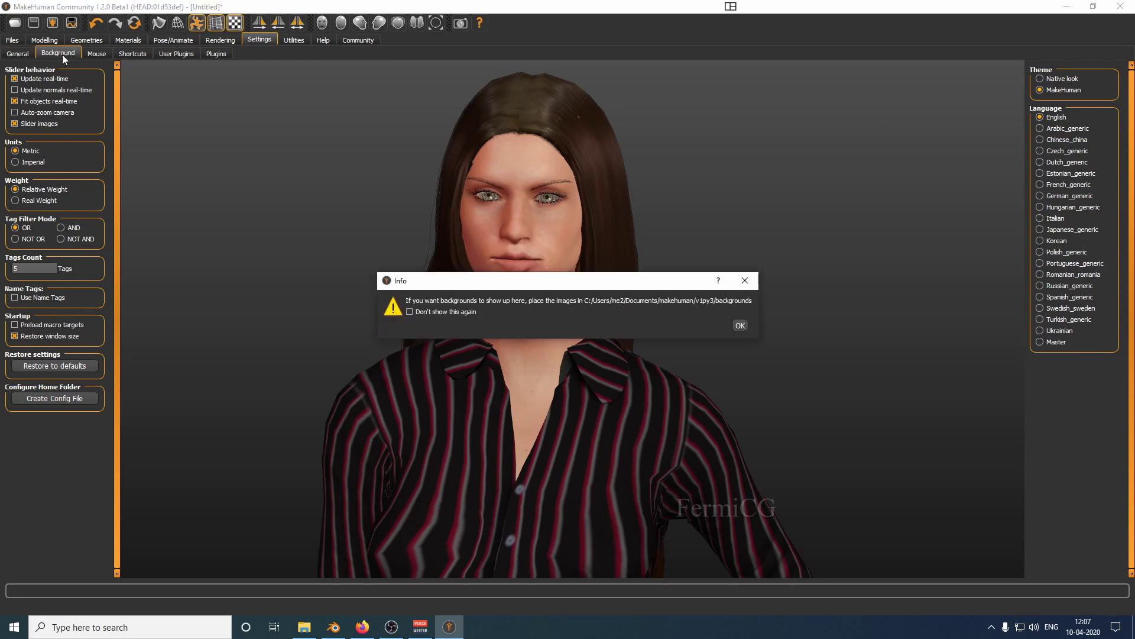
click(738, 327)
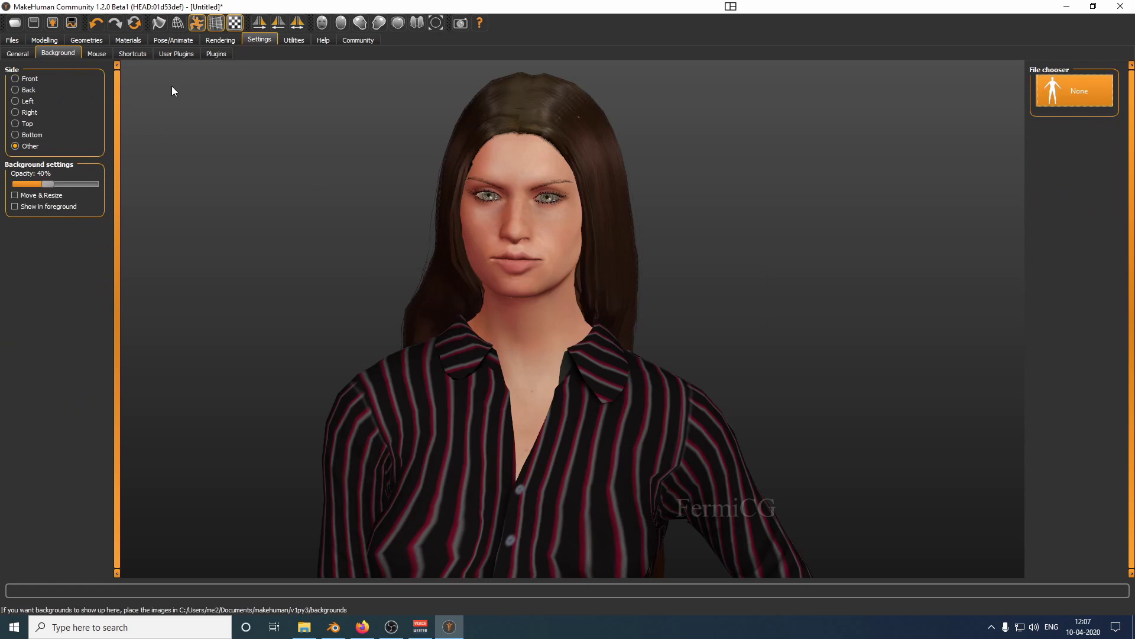
click(96, 52)
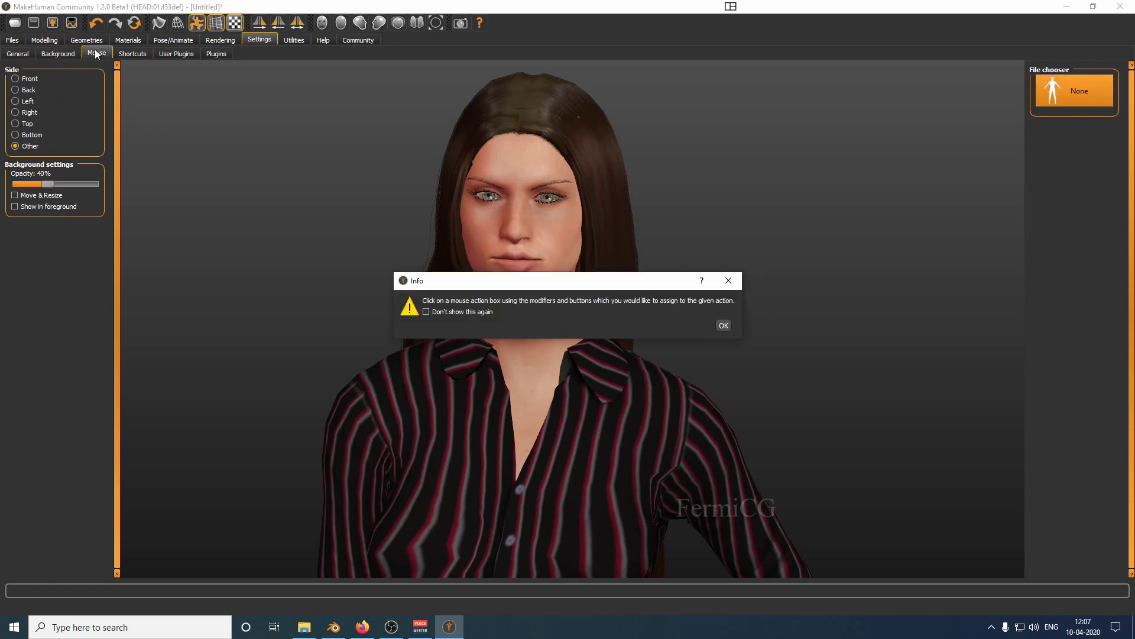
click(723, 326)
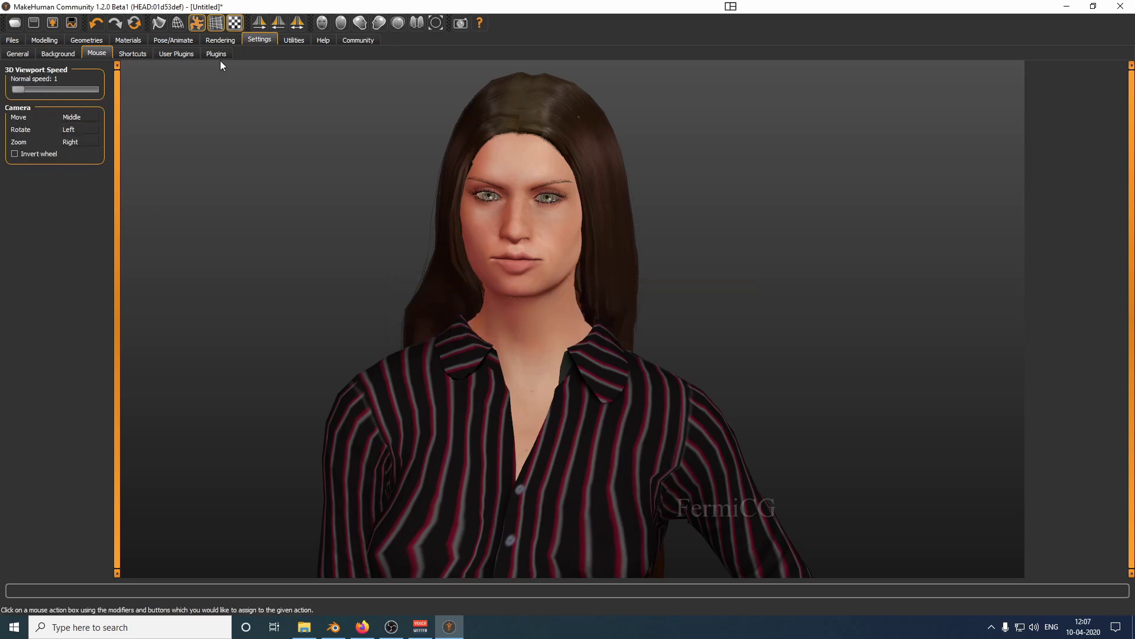
Examine the keyboard shortcut settings, the user plugin installation options and the list of built-in plugins.
click(140, 54)
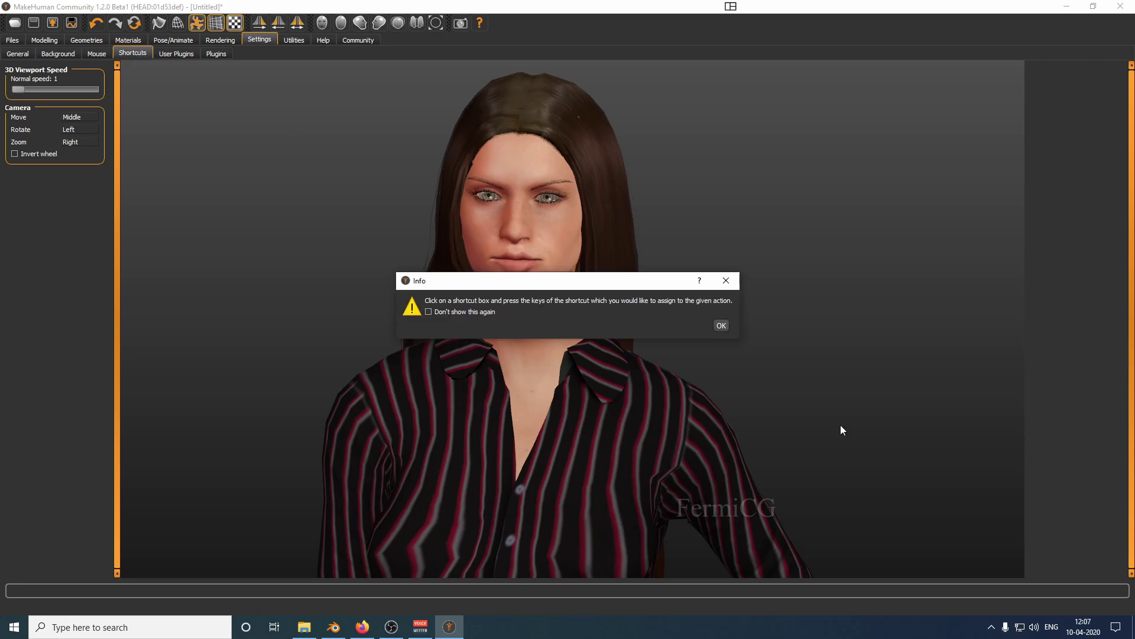
click(722, 326)
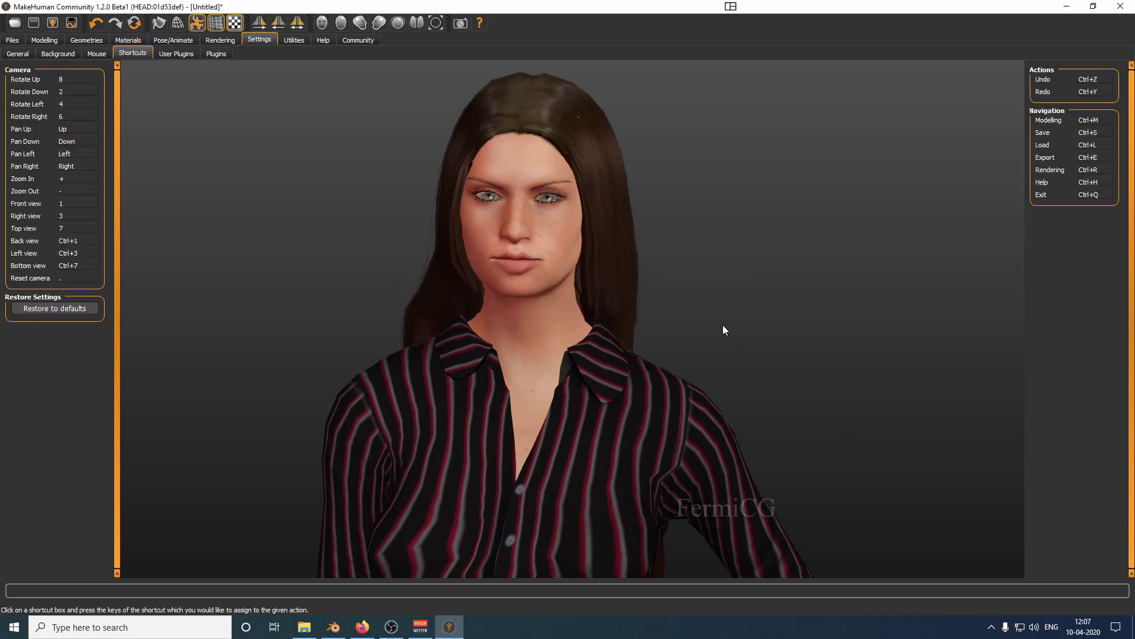
click(187, 54)
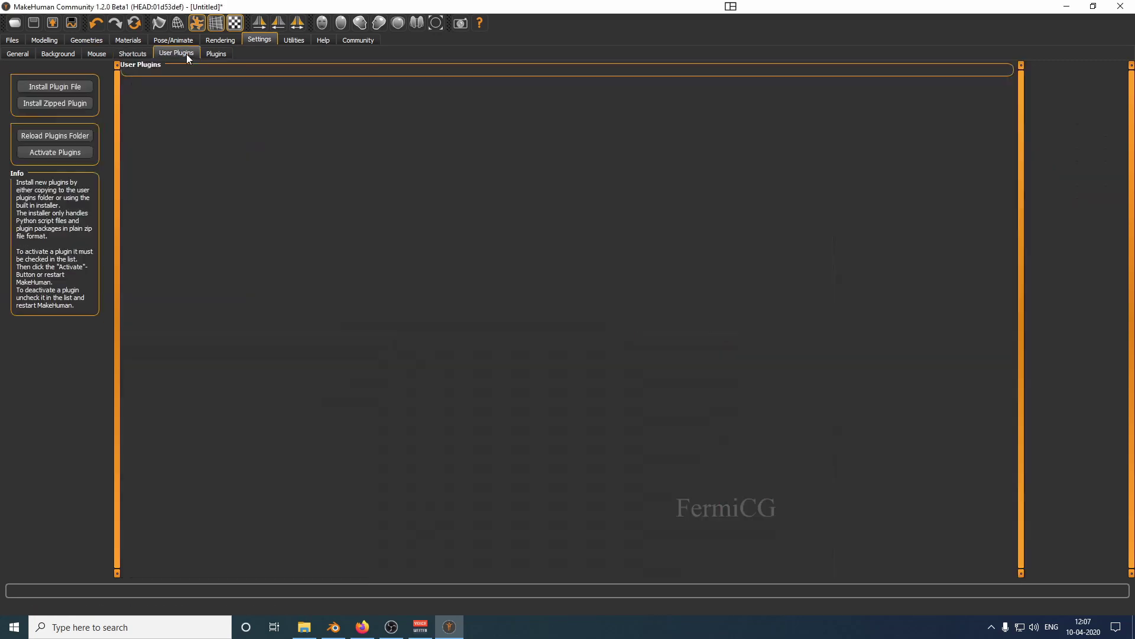
click(217, 54)
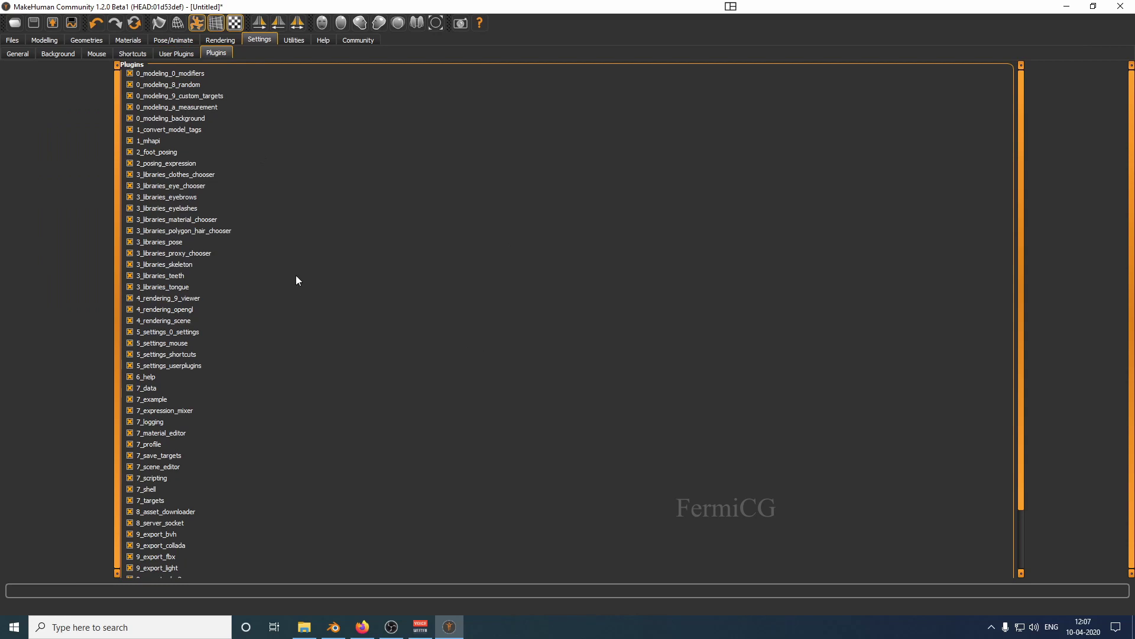
click(182, 54)
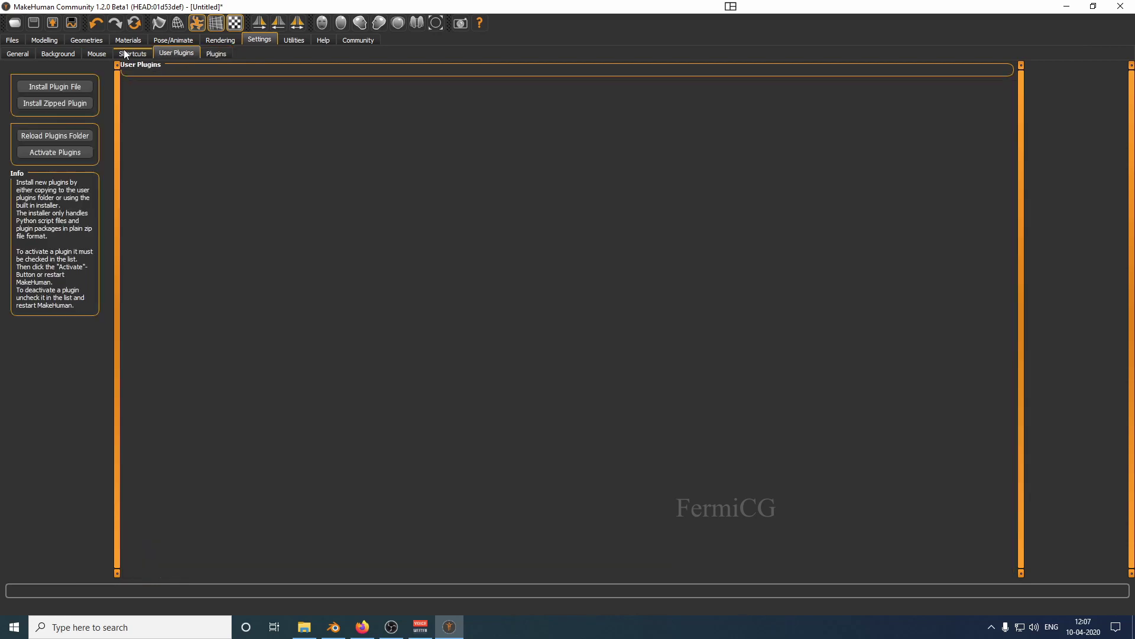
click(126, 54)
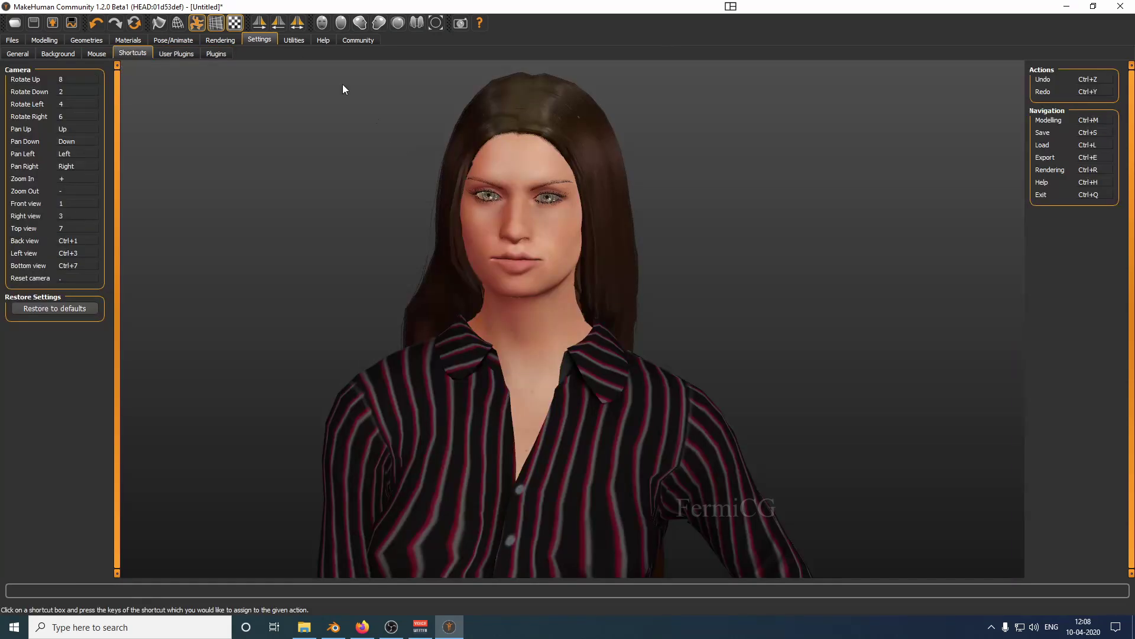
Display the hair's material in the Material Editor and browse for a litsphere texture image without loading one.
click(291, 40)
click(45, 53)
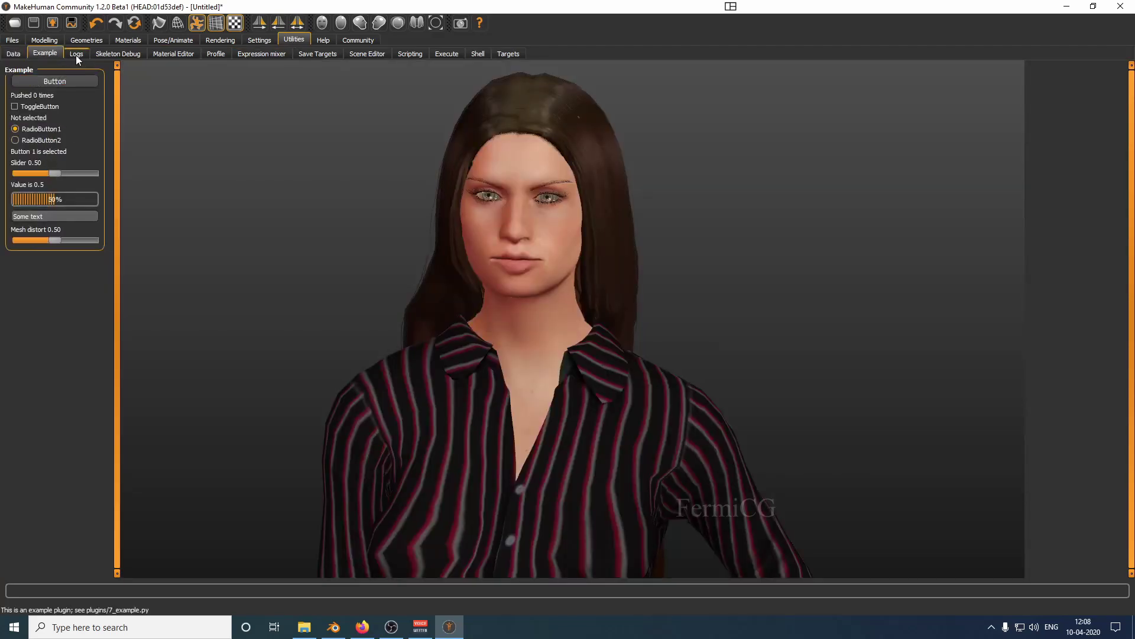
click(177, 55)
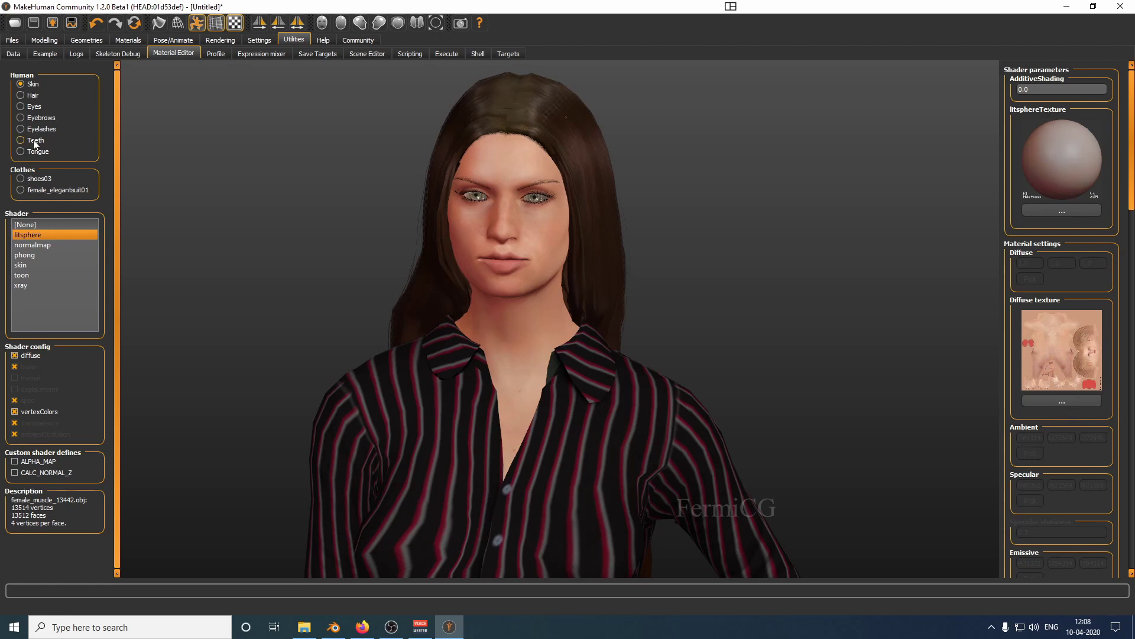
click(32, 96)
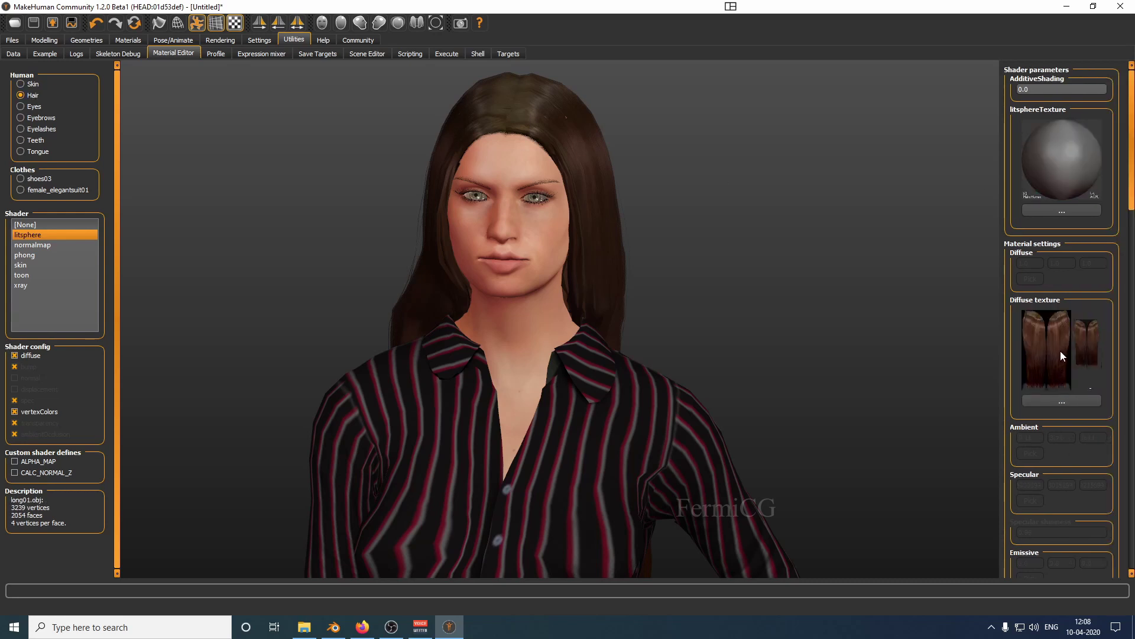
click(1064, 210)
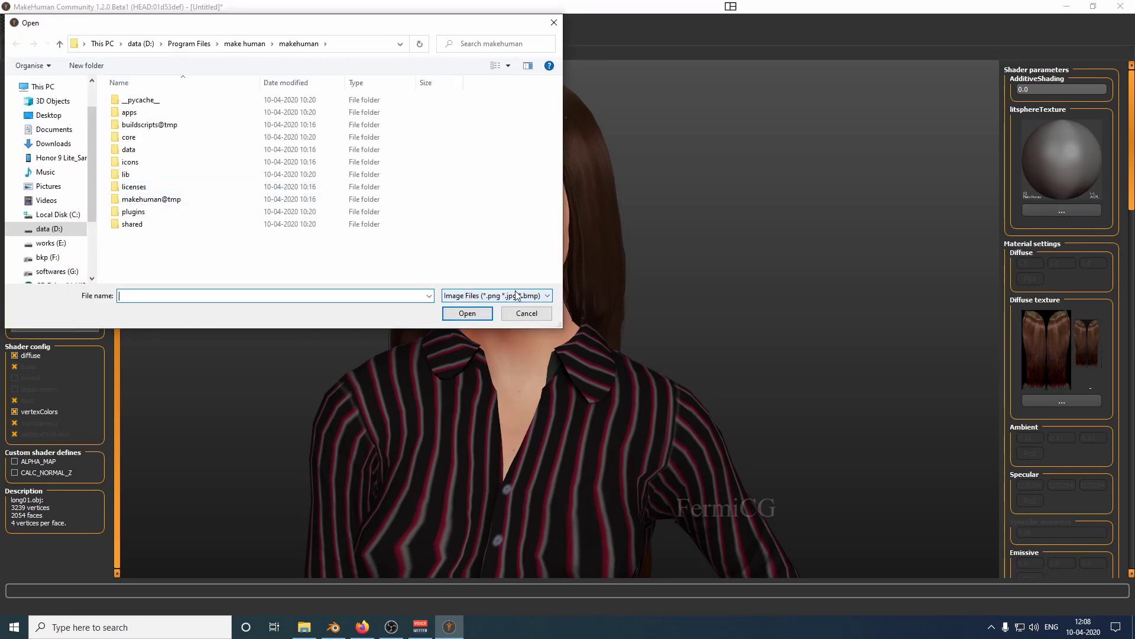
click(527, 314)
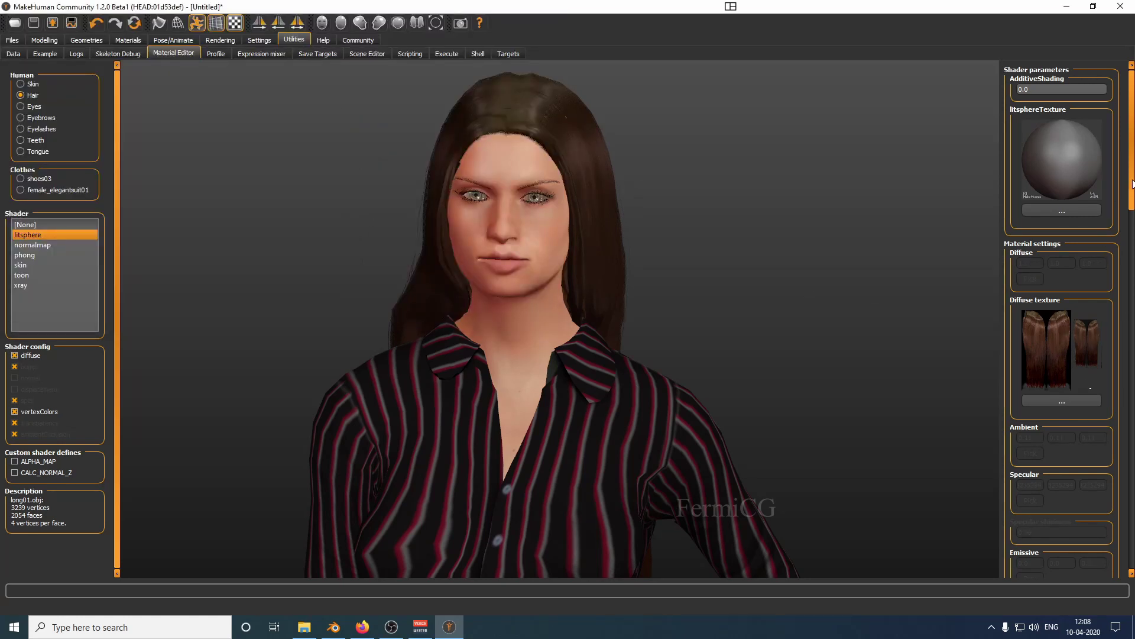
Try the Shadeless, Wireframe and Transparent options on the hair material, restoring each one.
drag(1132, 185, 1132, 255)
scroll(1053, 217, down, 5)
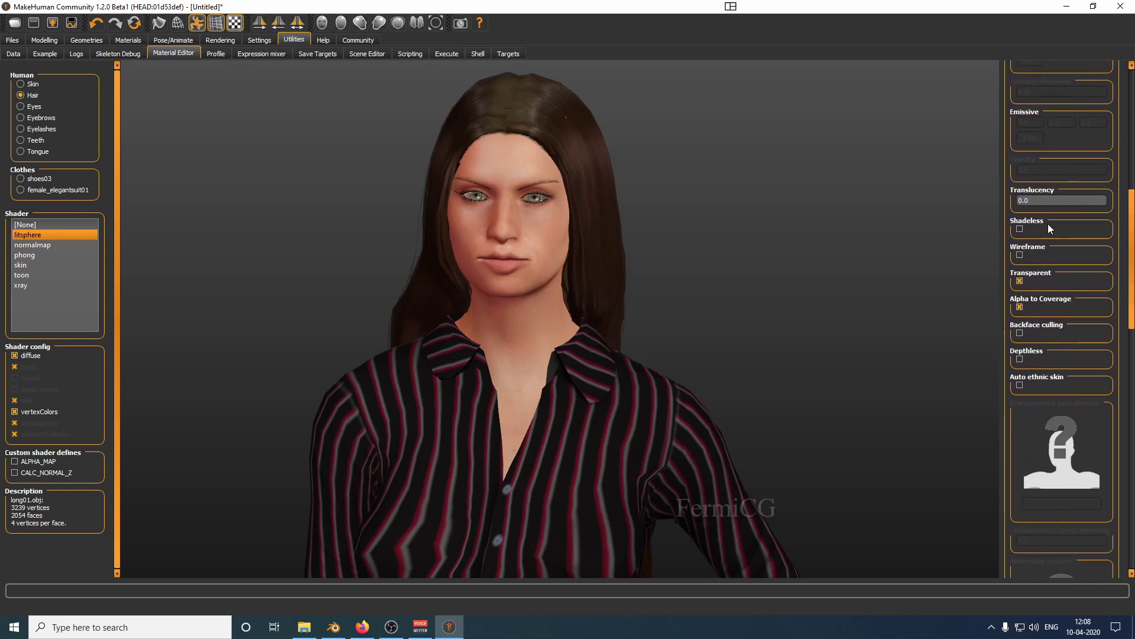
click(1020, 230)
click(1020, 230)
click(1020, 230)
click(1020, 230)
click(1020, 256)
click(1019, 255)
click(1020, 281)
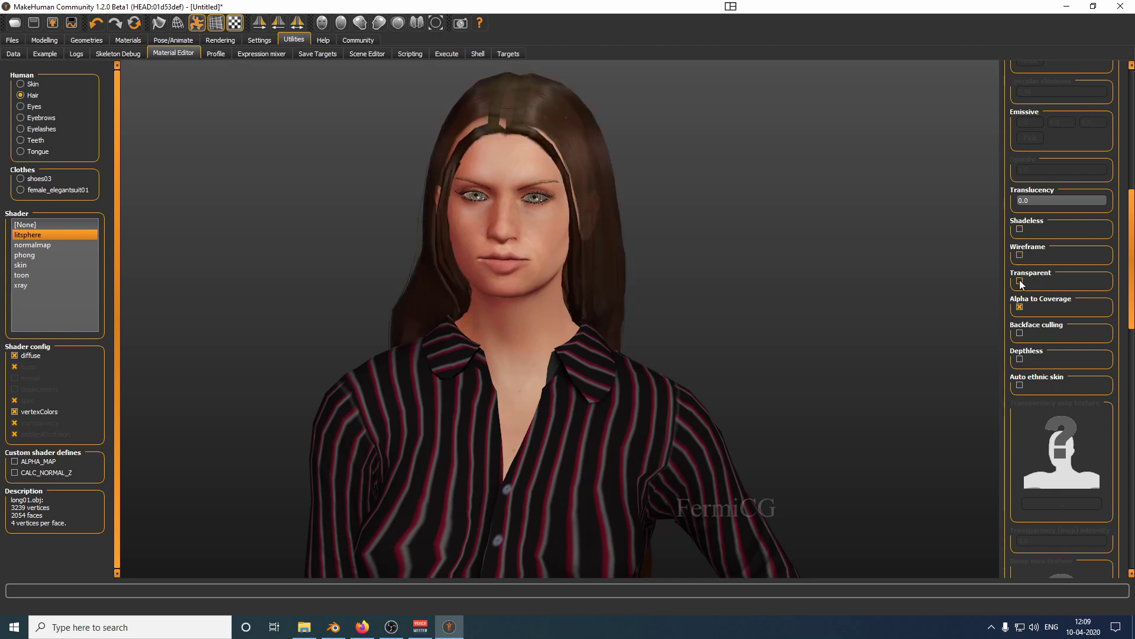
click(1019, 281)
Toggle Backface culling and enable Auto ethnic skin on the hair material.
click(1020, 334)
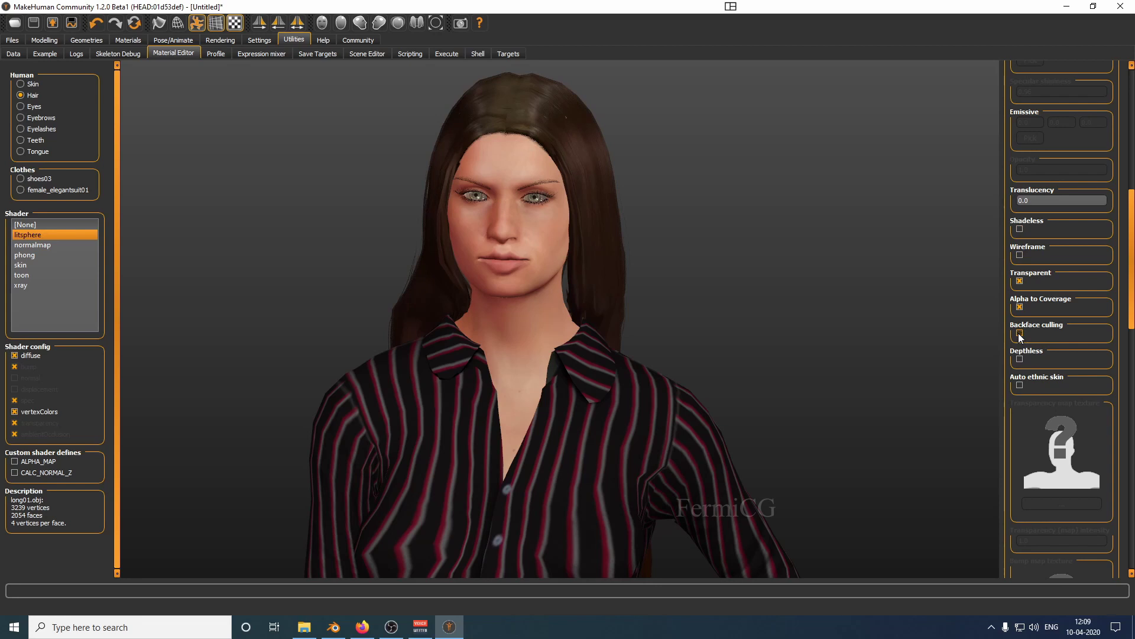
click(1018, 387)
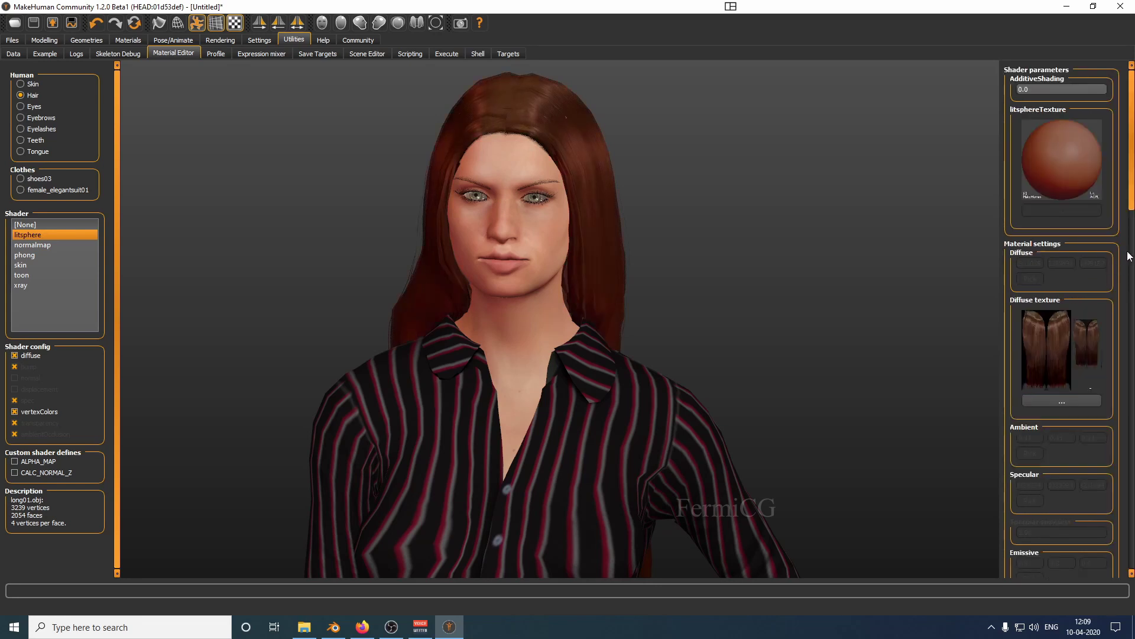
drag(1131, 190, 1113, 303)
Examine the shader parameters and material settings of the eyes and the eyebrows.
click(21, 106)
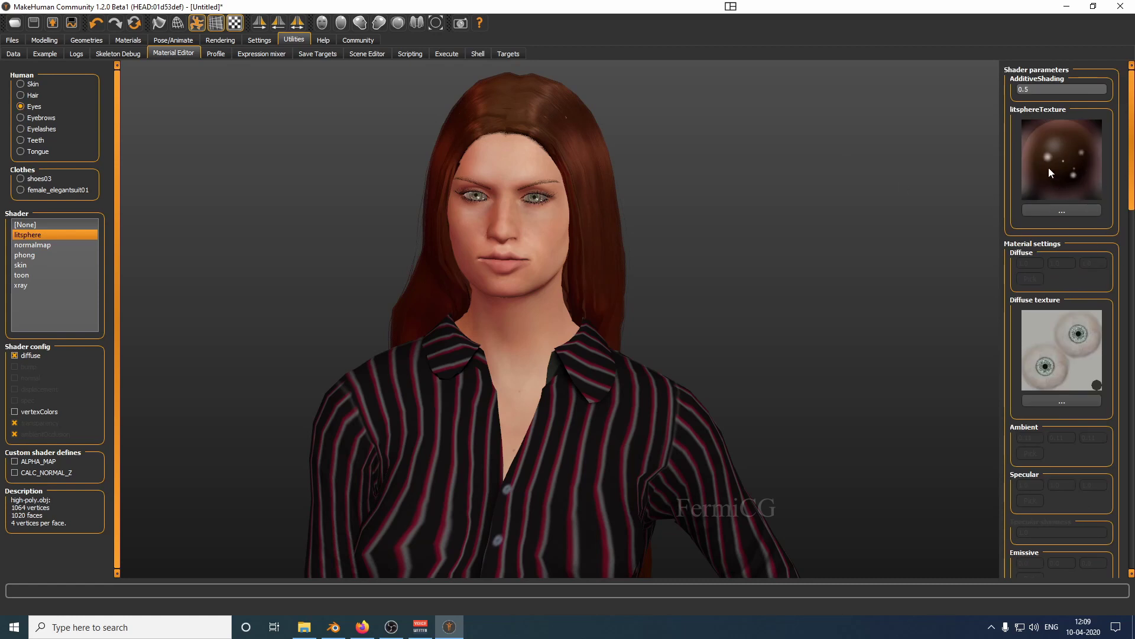
drag(1131, 146, 1121, 400)
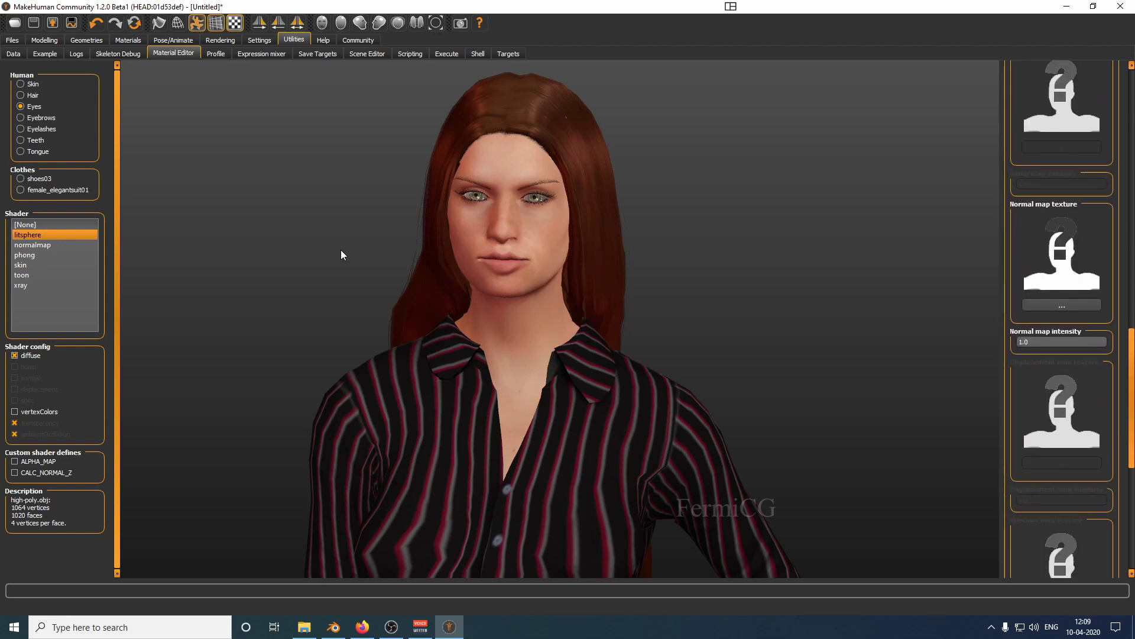
click(21, 118)
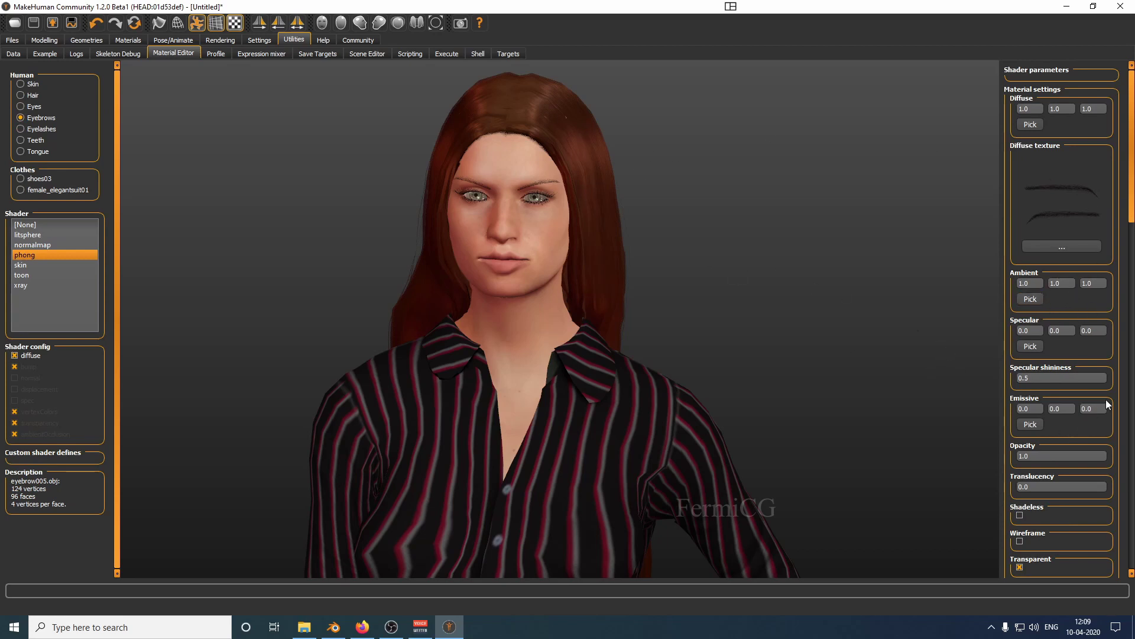
scroll(1131, 215, down, 10)
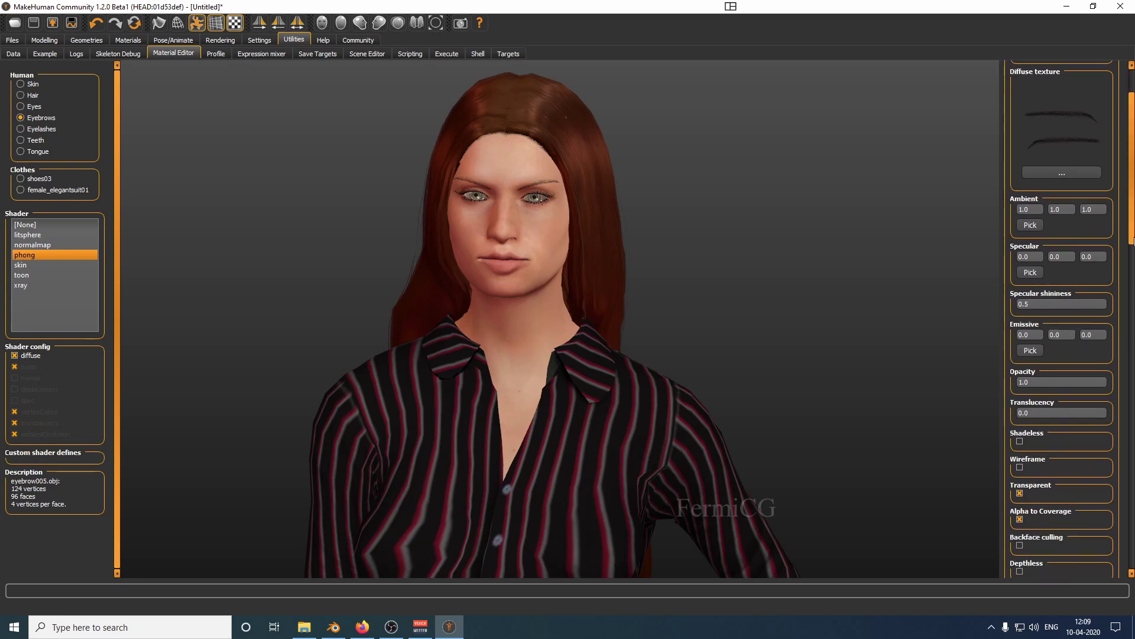
drag(1132, 348, 1132, 207)
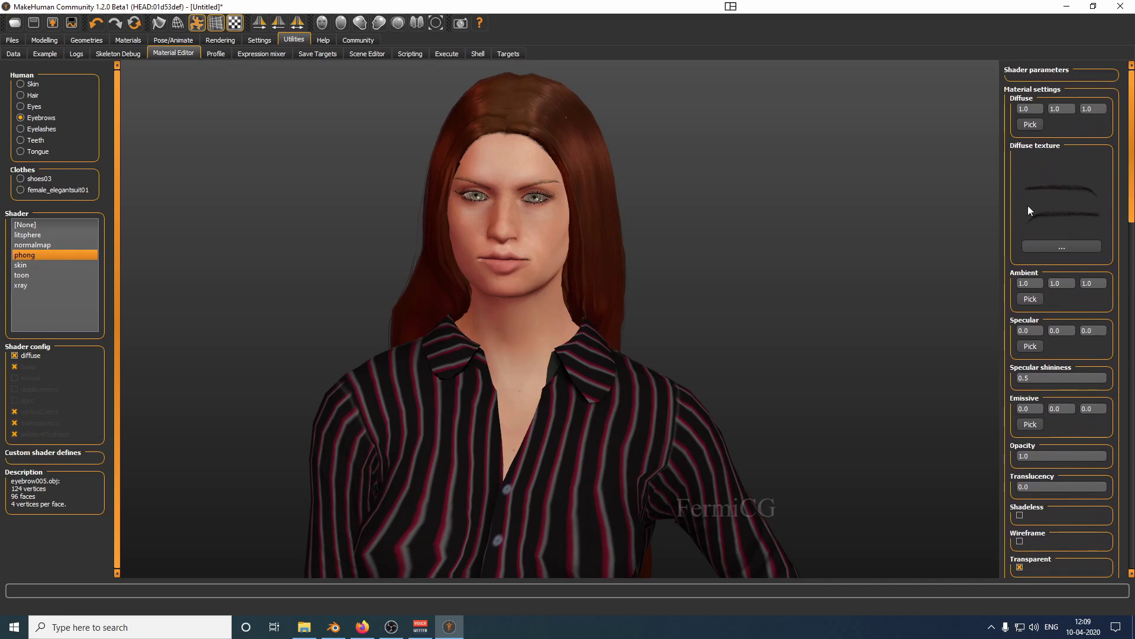
View the Profile utility, and in the Expression mixer raise Leftbrowdown to slightly over half and Rightbrowdown to slightly under half.
click(218, 54)
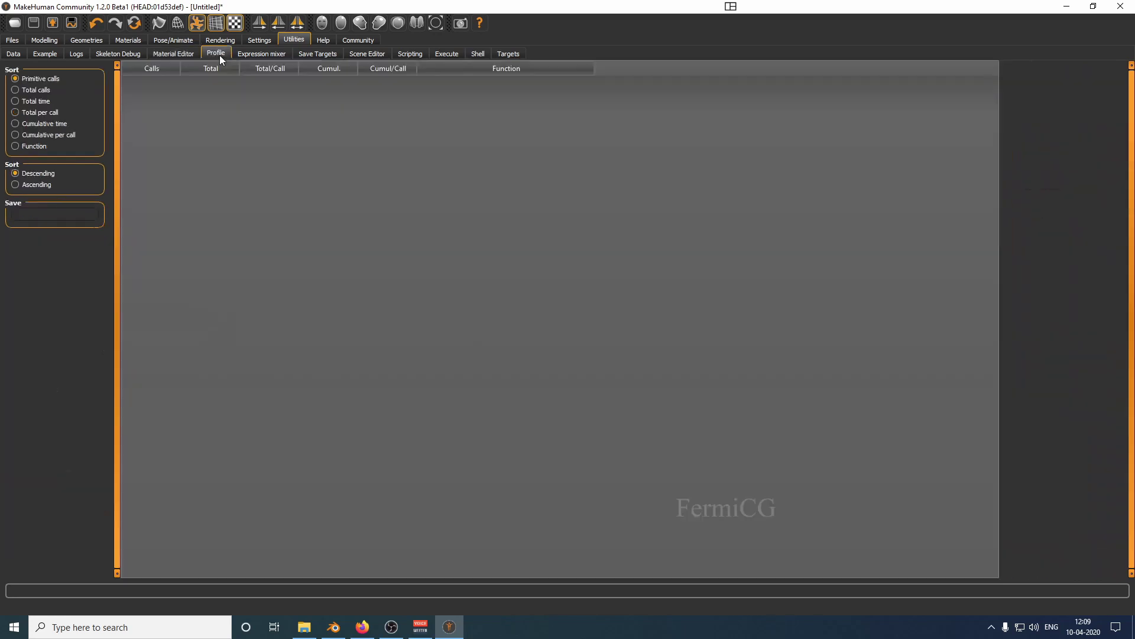
click(244, 53)
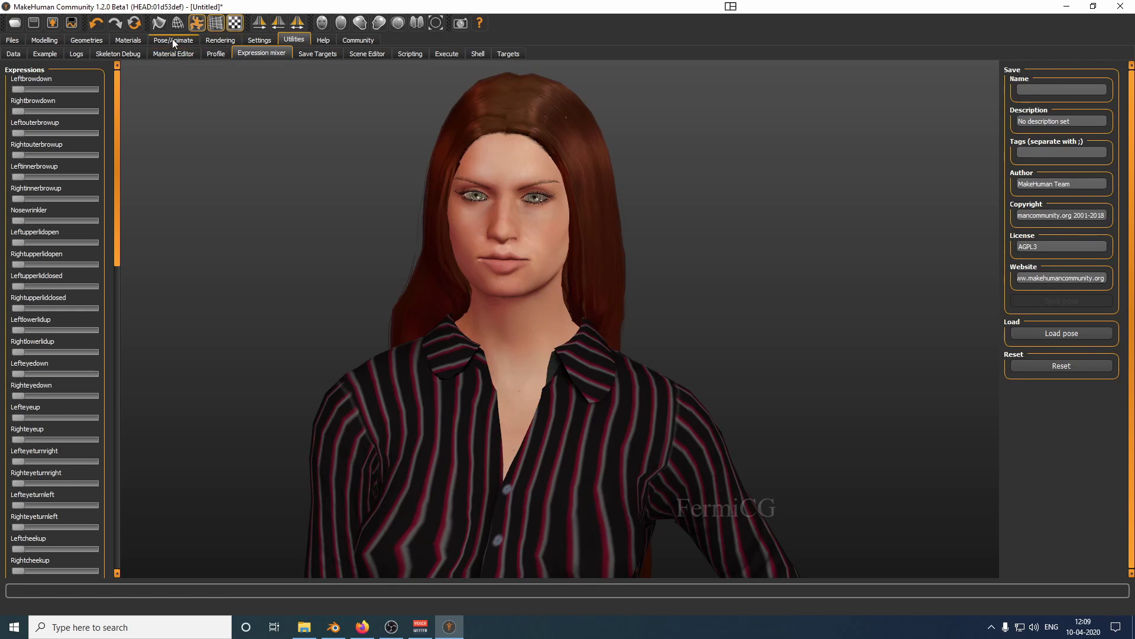
drag(23, 87, 57, 88)
click(89, 89)
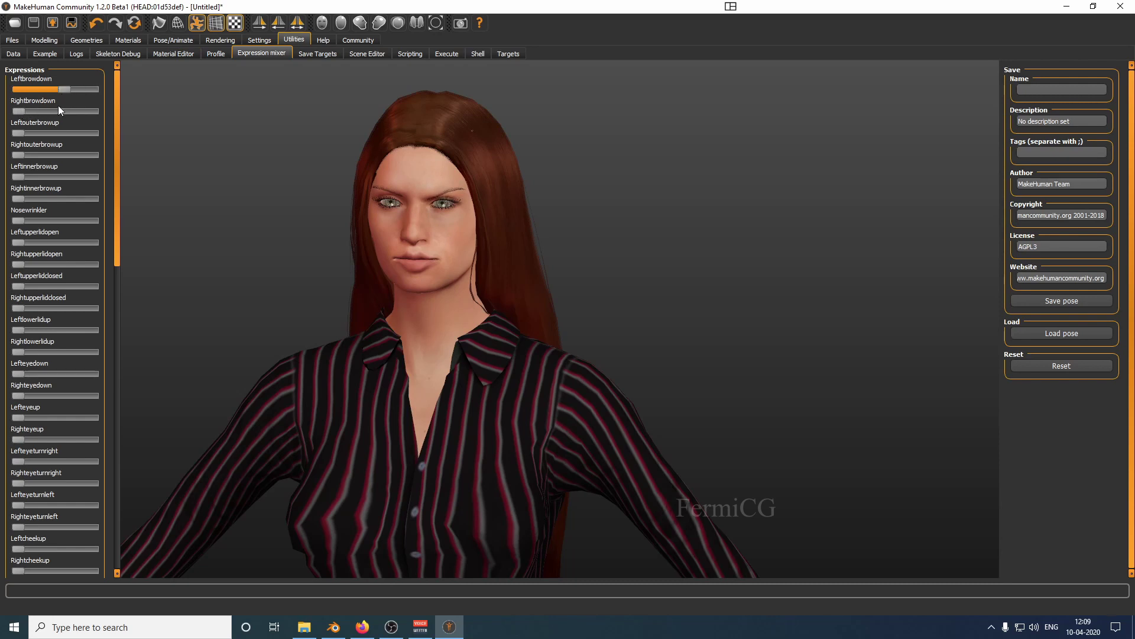
click(63, 106)
click(50, 105)
Raise Lowerlipbackward to about half, Chinleft to about a quarter and Mouthleftpullup to about two thirds in the Expression mixer.
drag(117, 251, 134, 431)
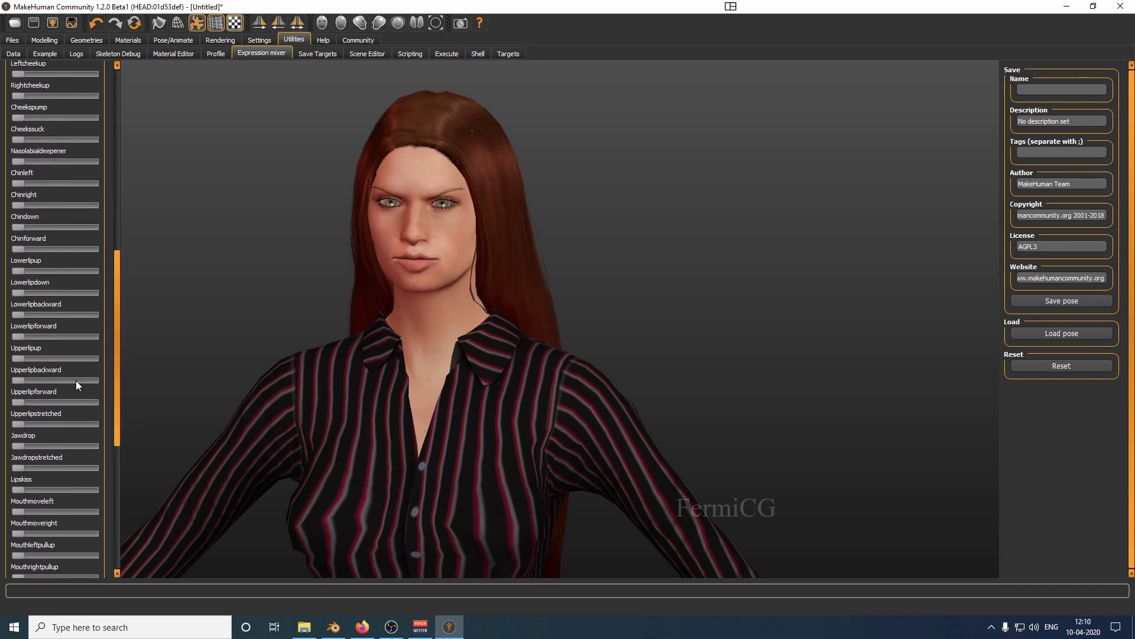
drag(20, 314, 54, 320)
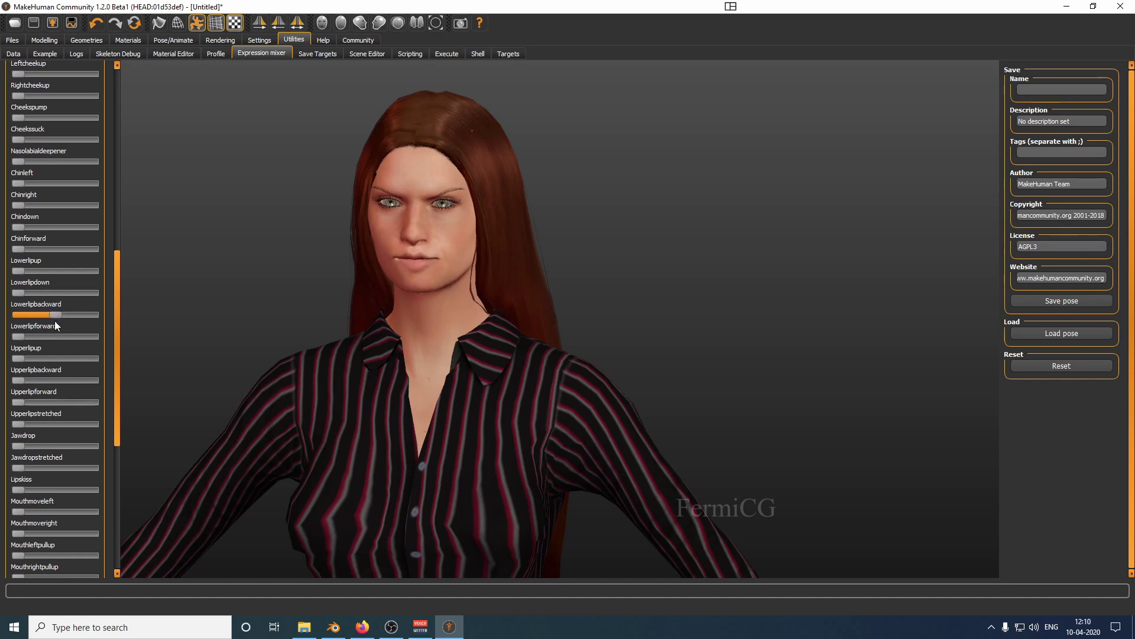
drag(23, 181, 64, 184)
click(33, 185)
drag(20, 556, 69, 556)
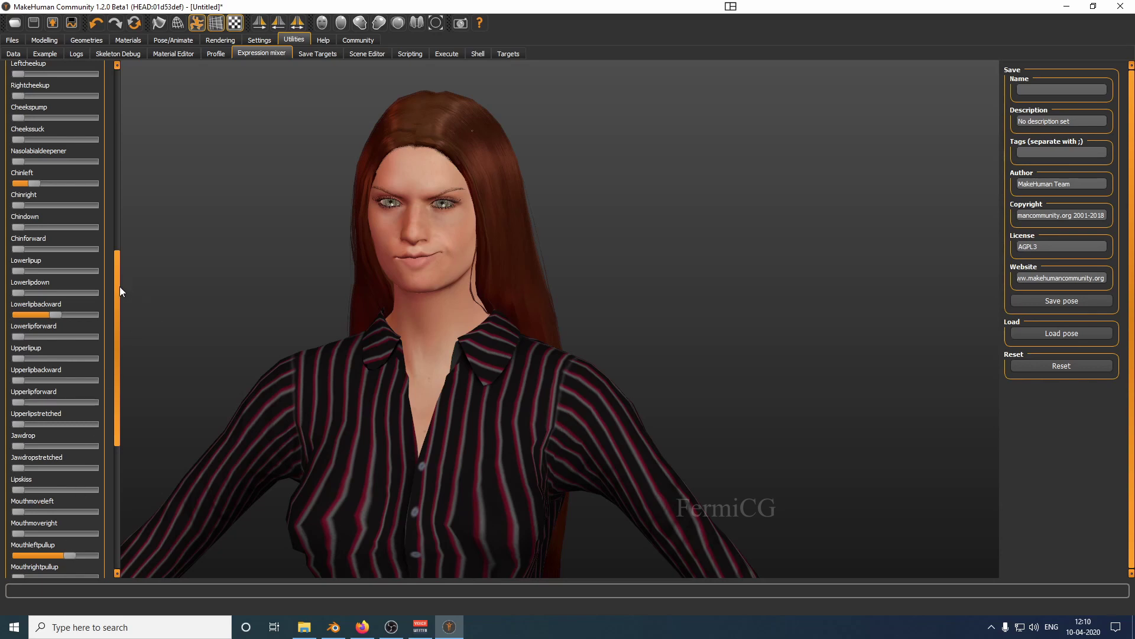
drag(119, 286, 135, 100)
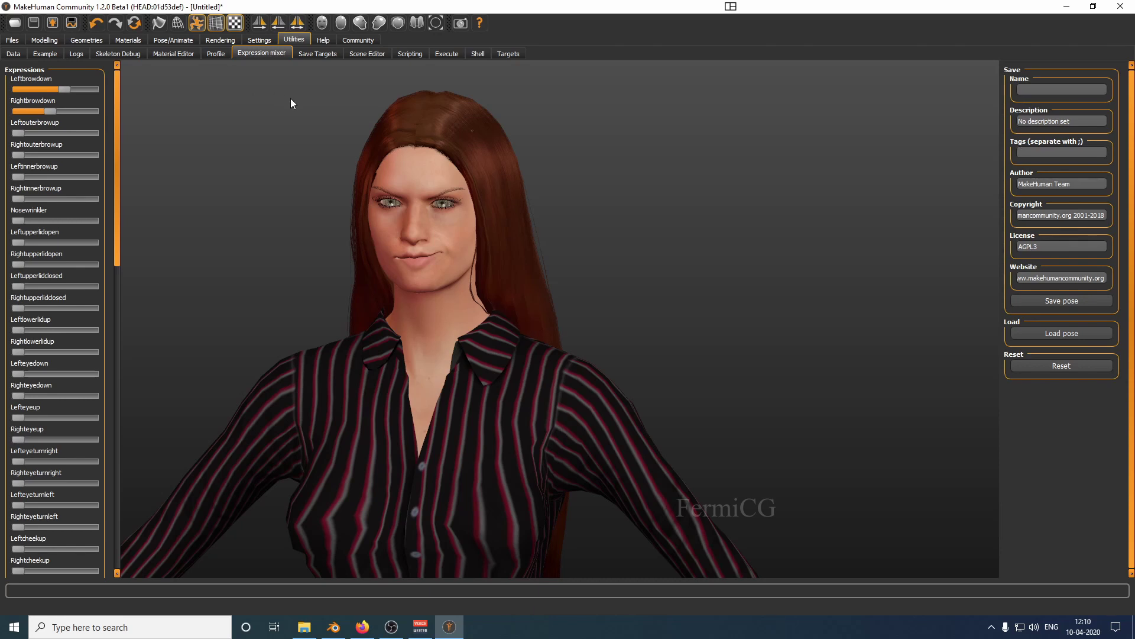
Examine the options of the Save Targets and Scene Editor utilities.
click(310, 53)
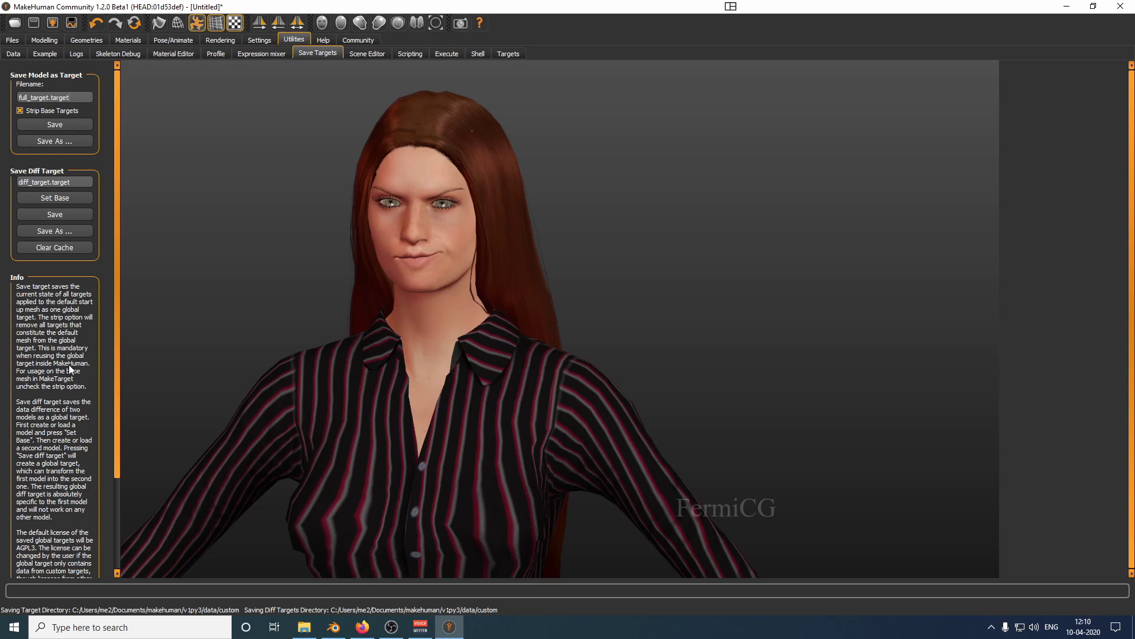
click(367, 54)
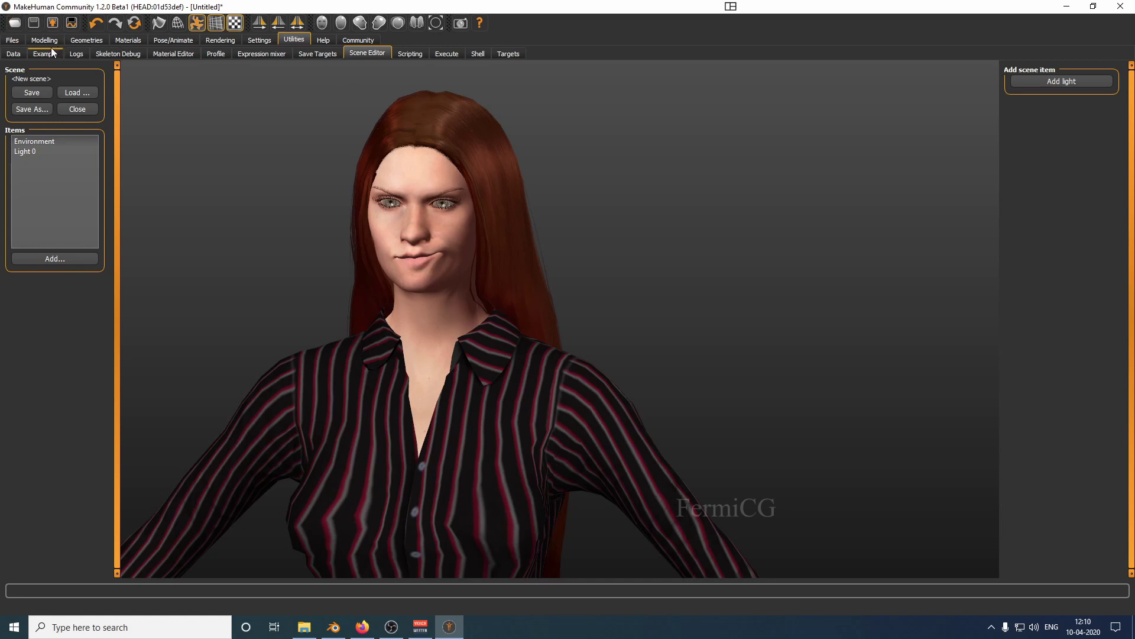
Save the character as a MakeHuman model named she_2 in the makehuman v1py3 documents folder.
click(12, 40)
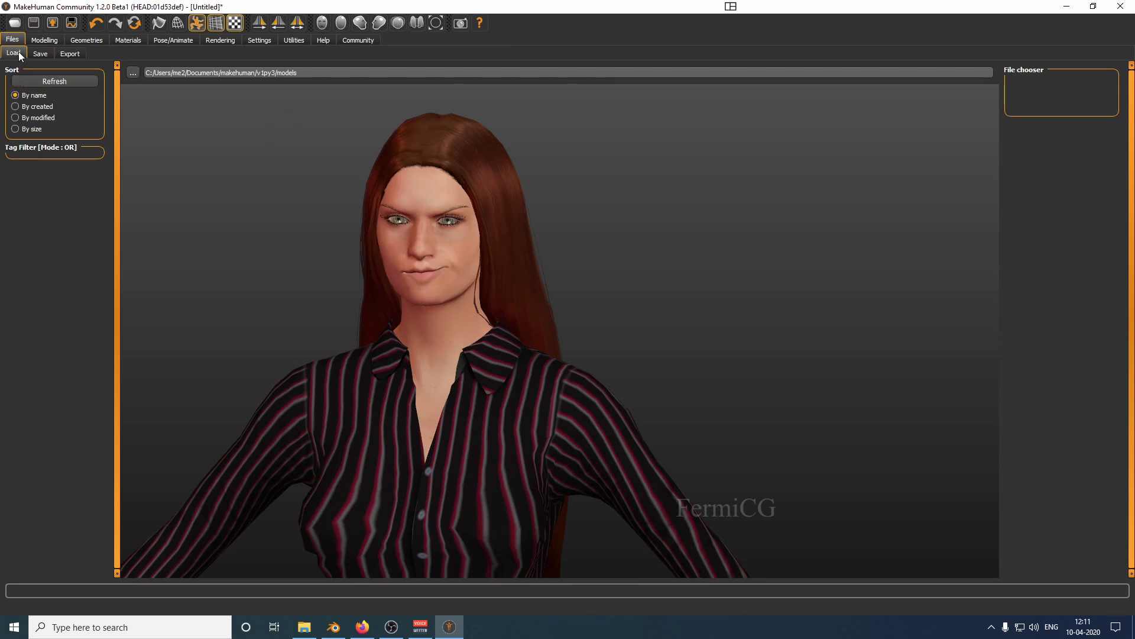
click(34, 23)
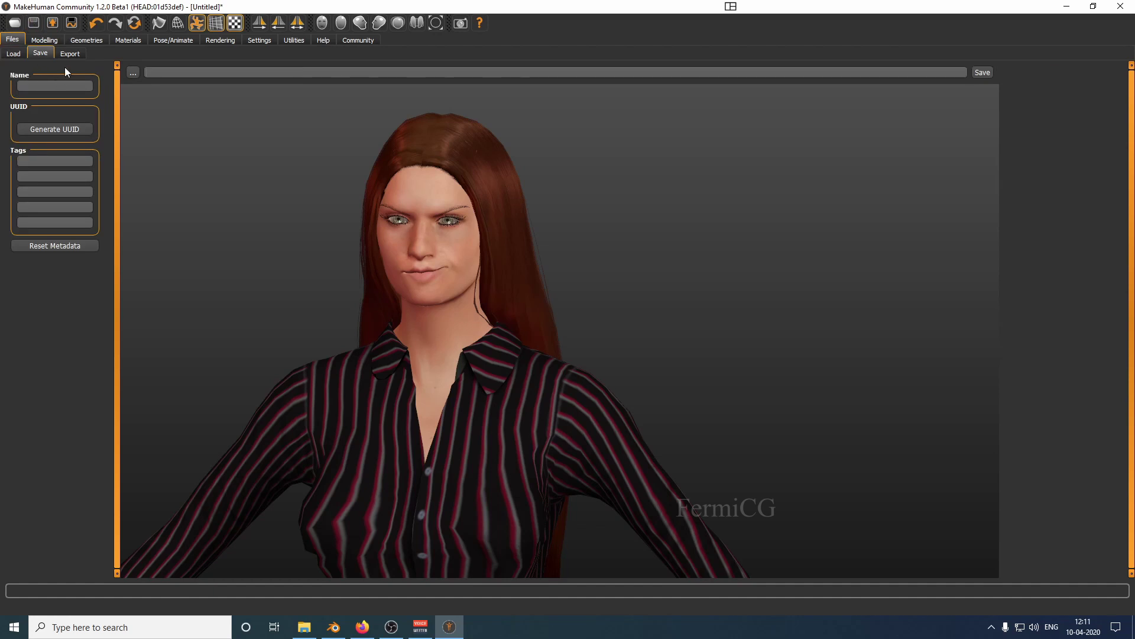
click(132, 74)
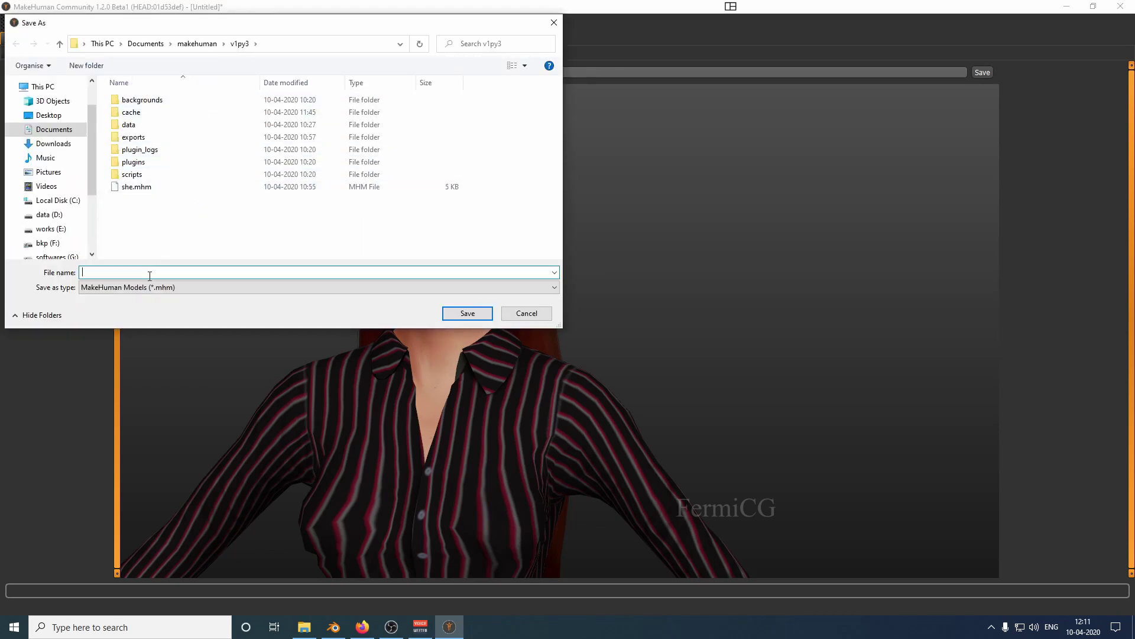
text(s)
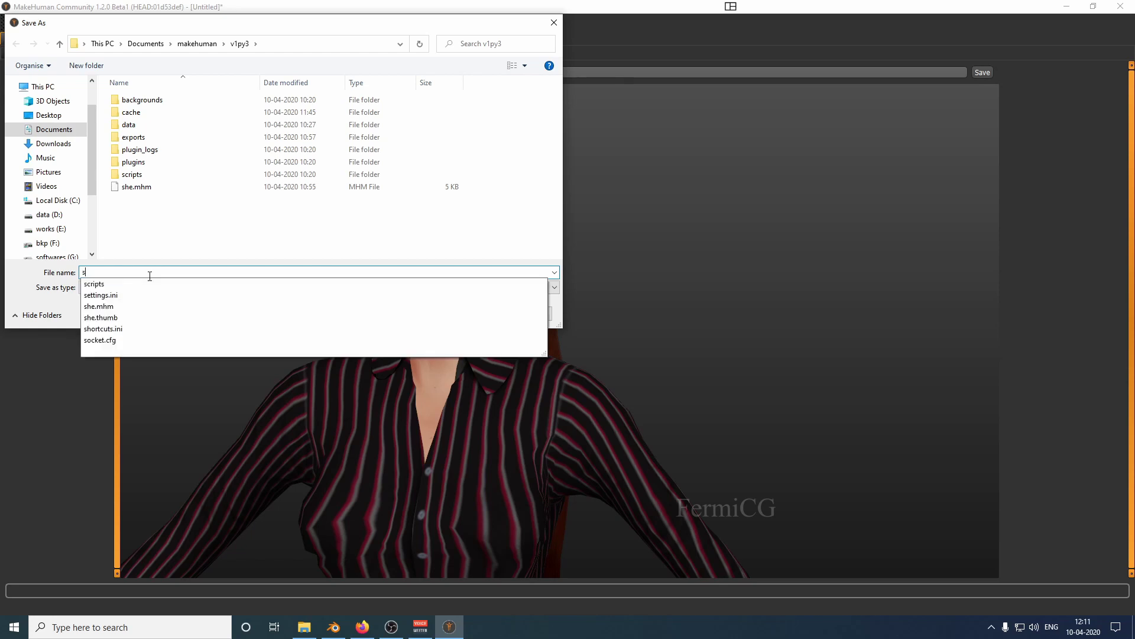
text(he_)
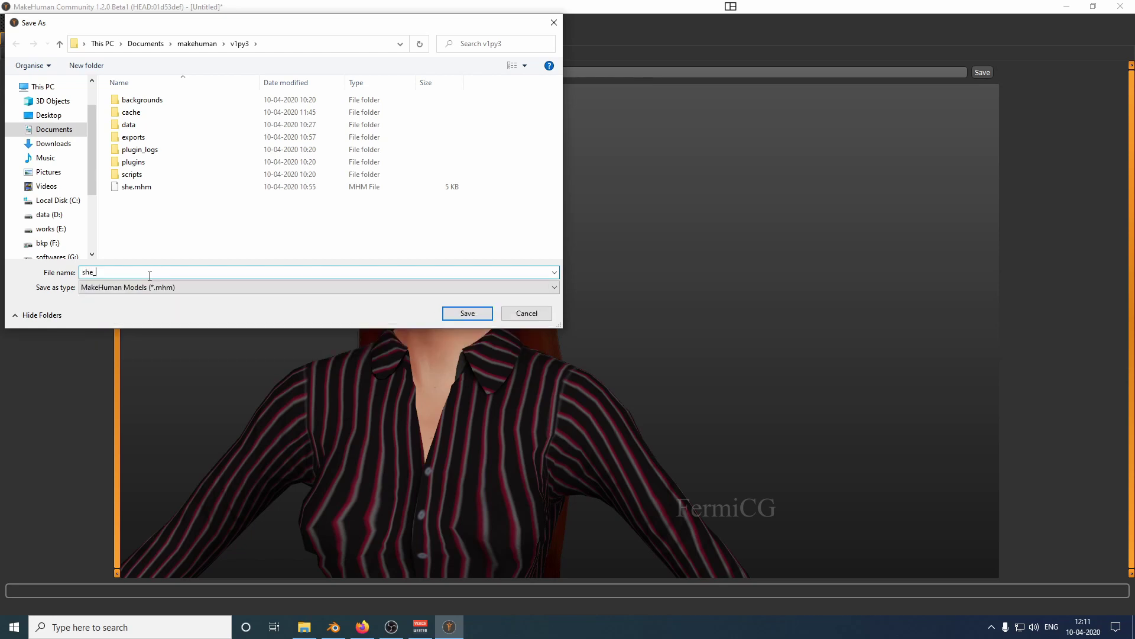
text(2)
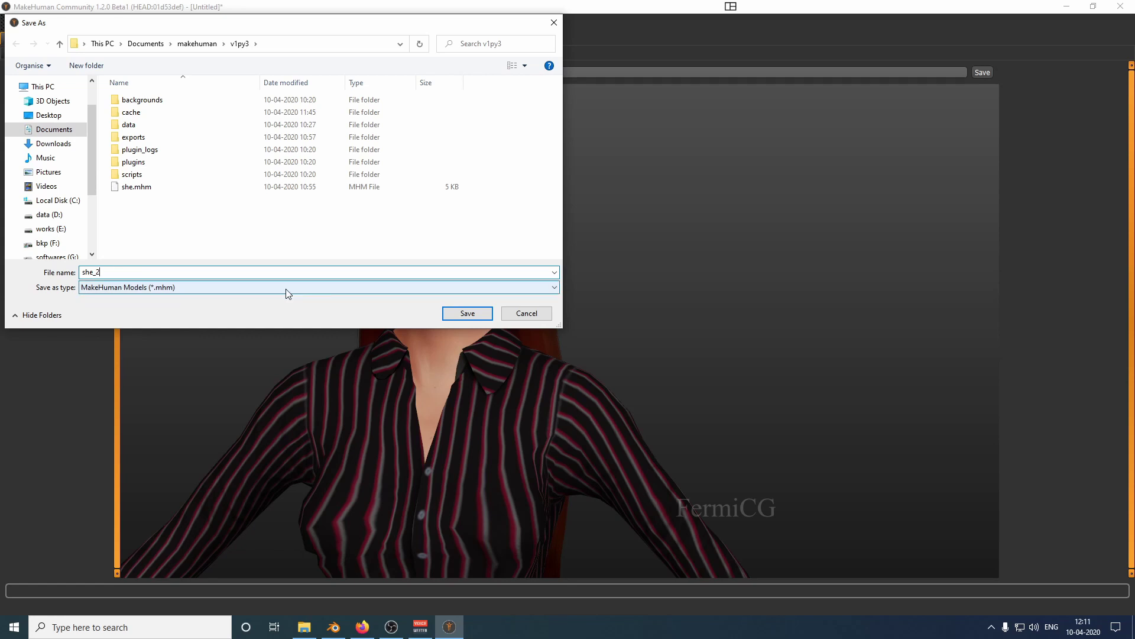
click(314, 288)
click(314, 287)
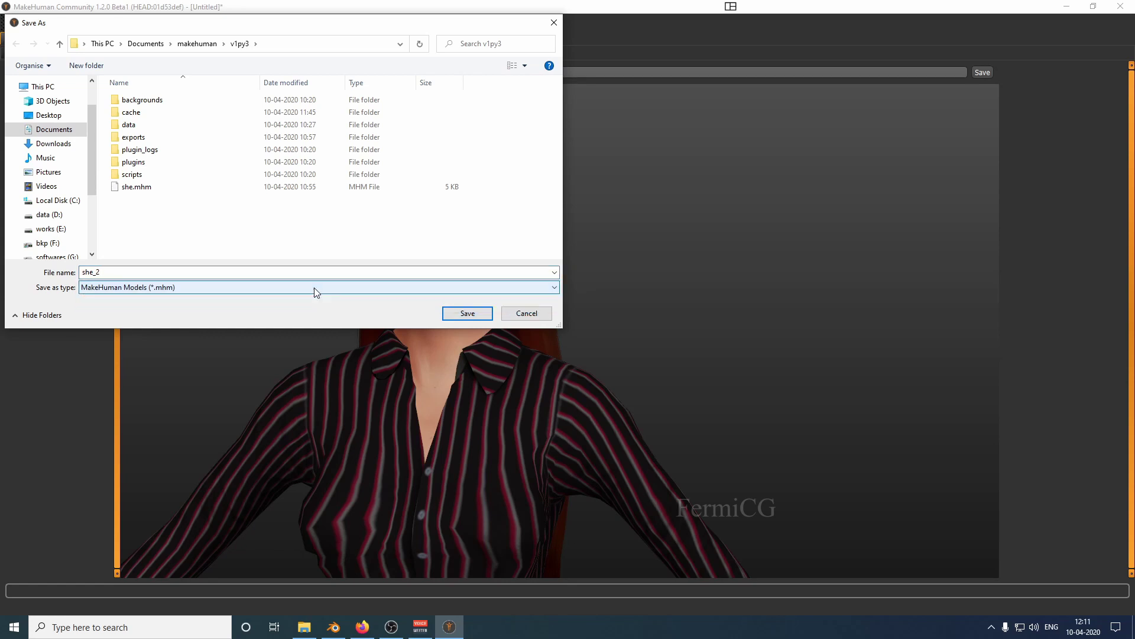
click(482, 314)
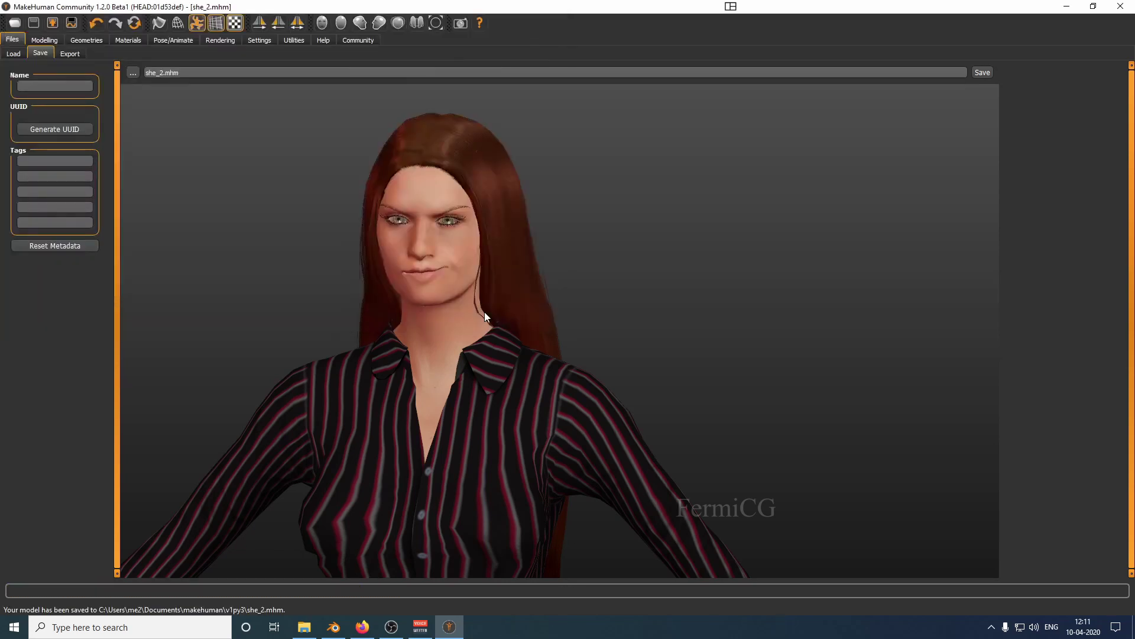
Export the character as she_2 in Collada (dae) format with decimeter scale units.
click(71, 54)
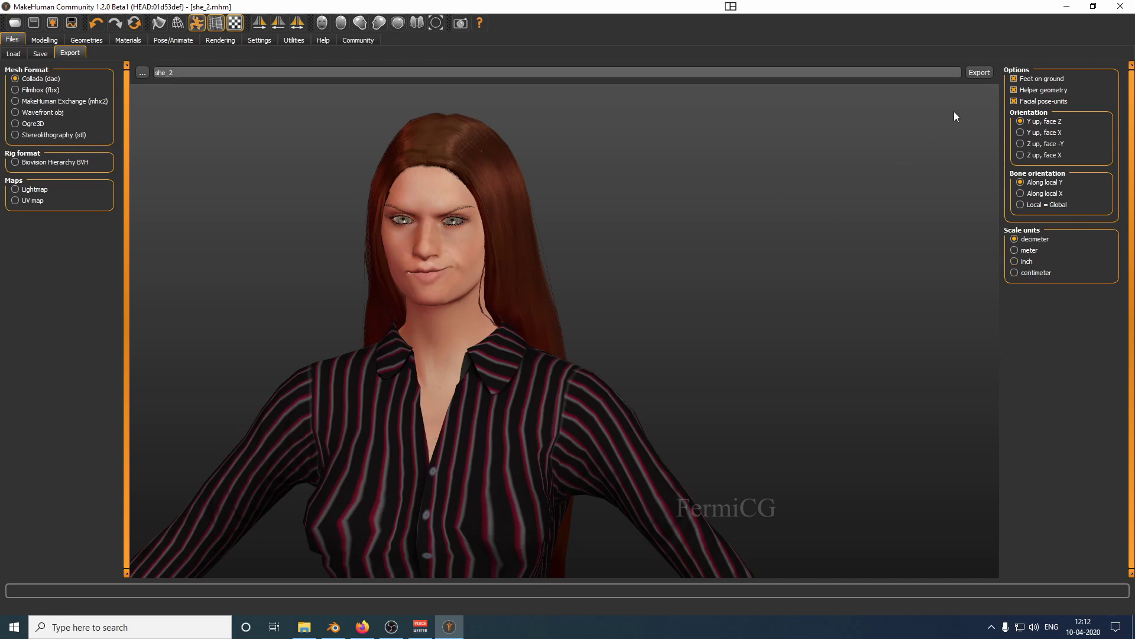
click(980, 73)
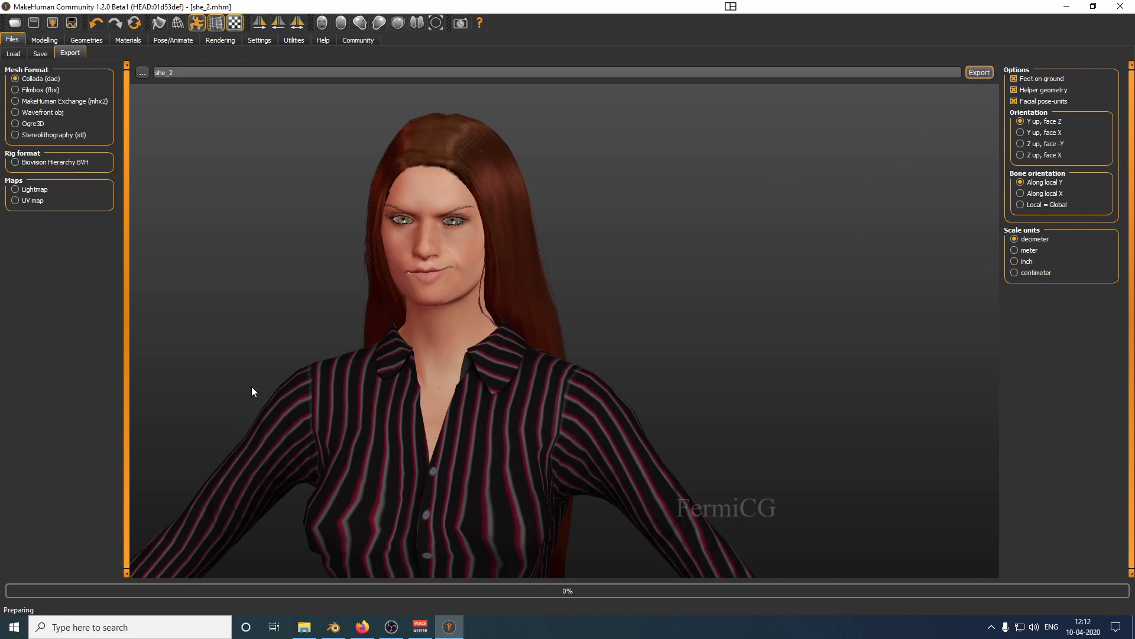